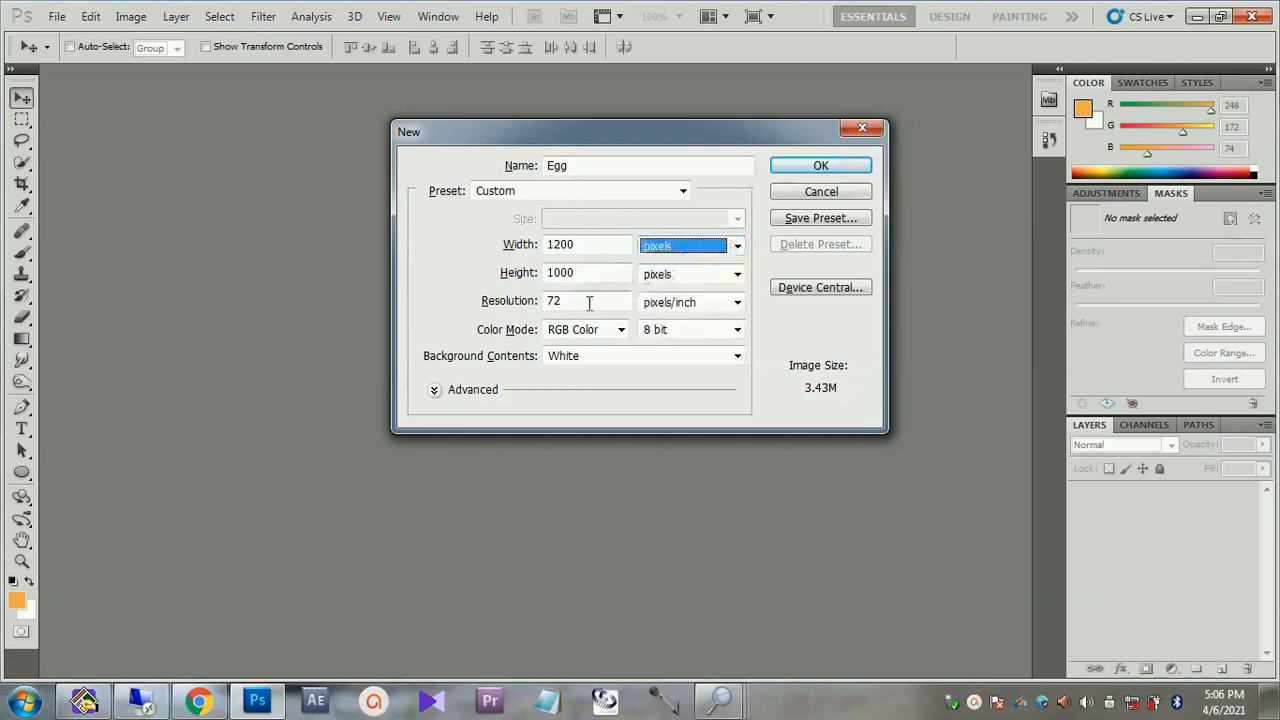
Create the Egg document at 1200 × 1000 pixels and 72 pixels/inch, and rename its unlocked layer as Background.
click(826, 167)
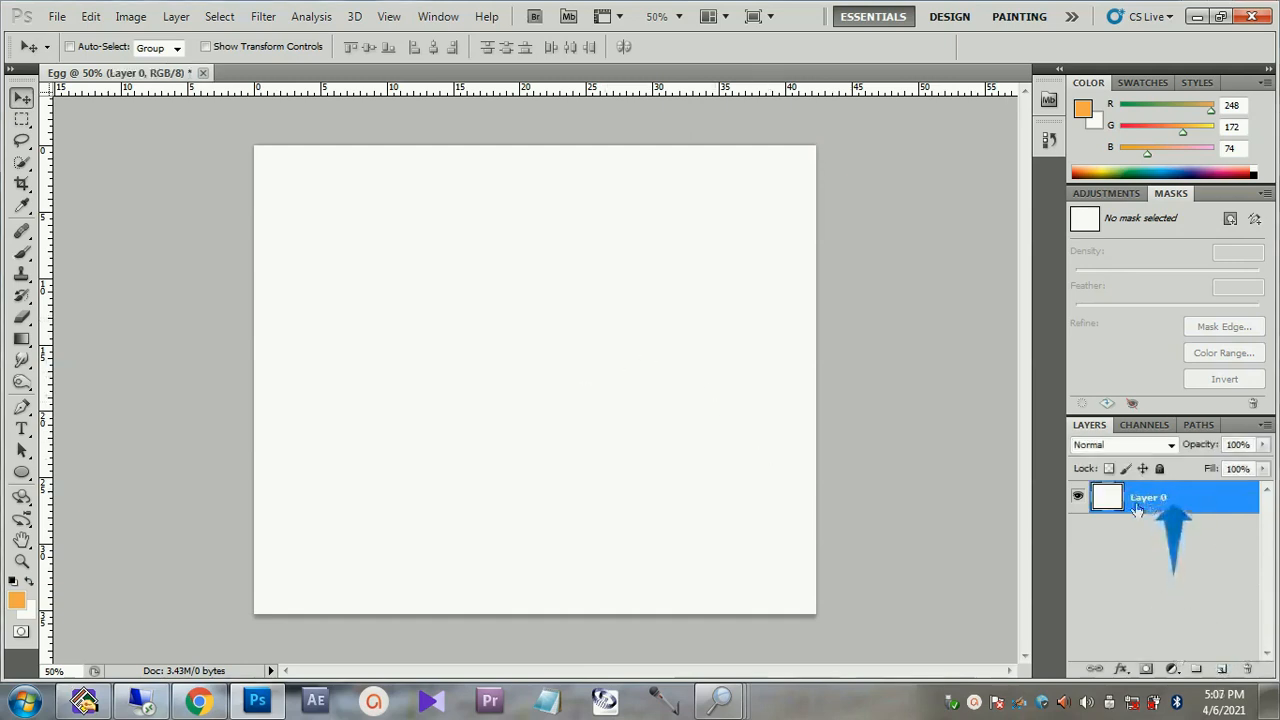
key(alt)
double_click(1148, 498)
text(Background)
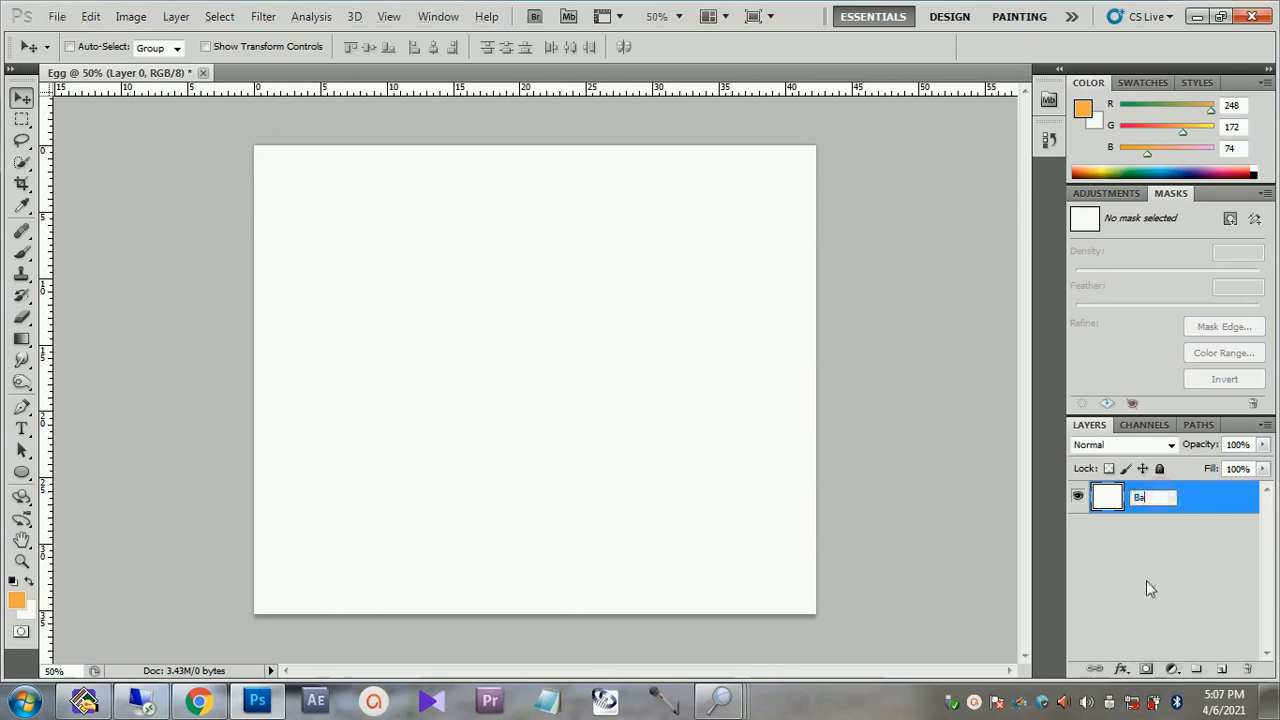
key(Return)
Add a linear Gradient Overlay to the Background layer and change the gradient's black starting stop to a medium grey.
click(1121, 669)
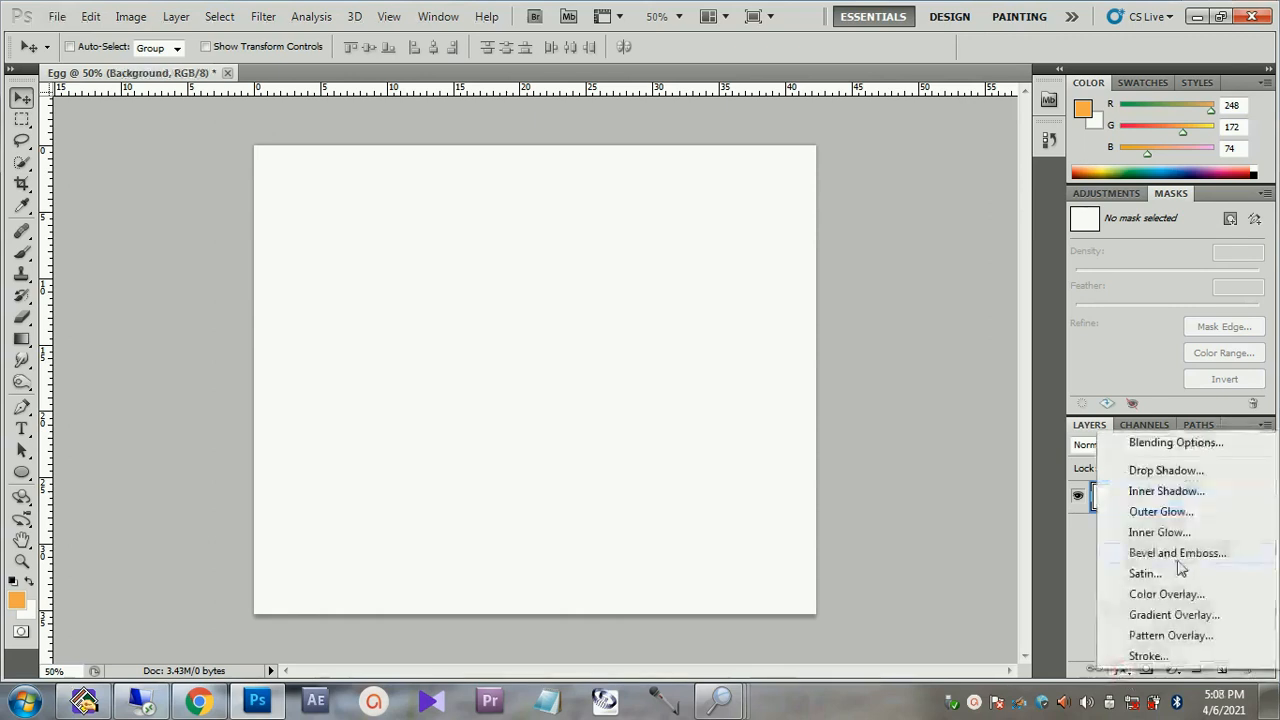
click(1186, 616)
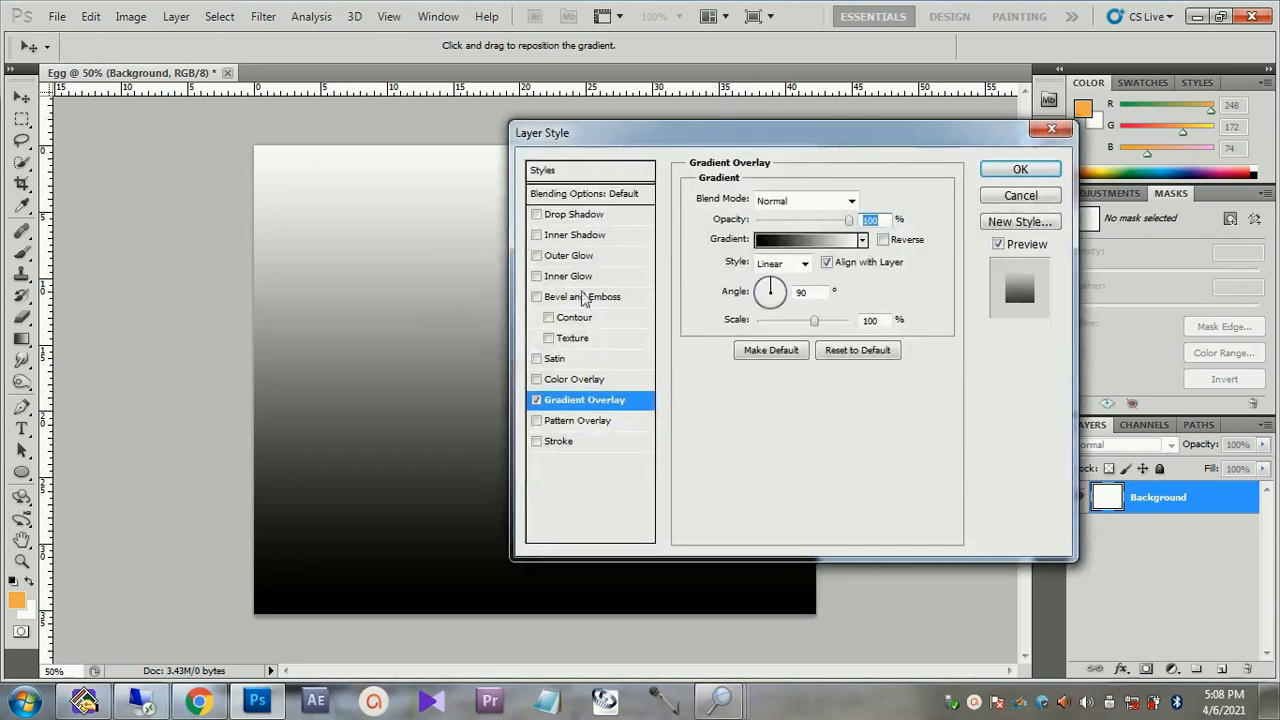
drag(645, 133, 1041, 108)
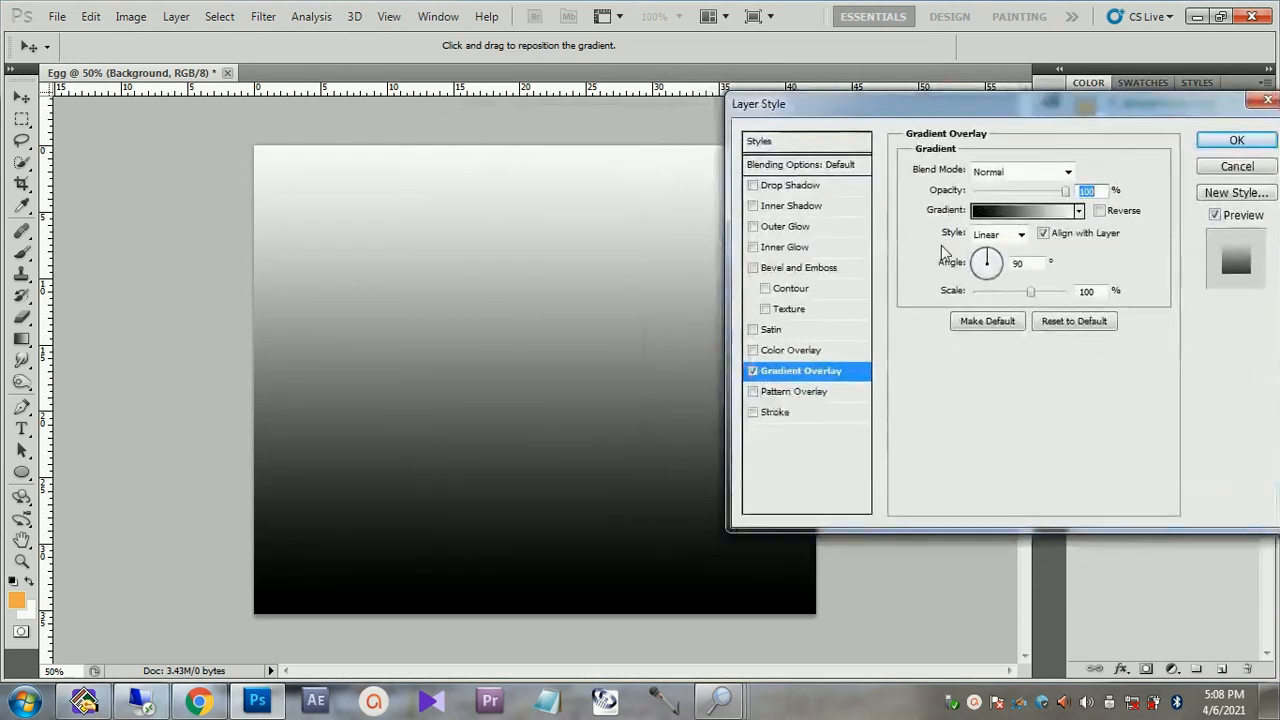
click(978, 215)
drag(838, 95, 1031, 28)
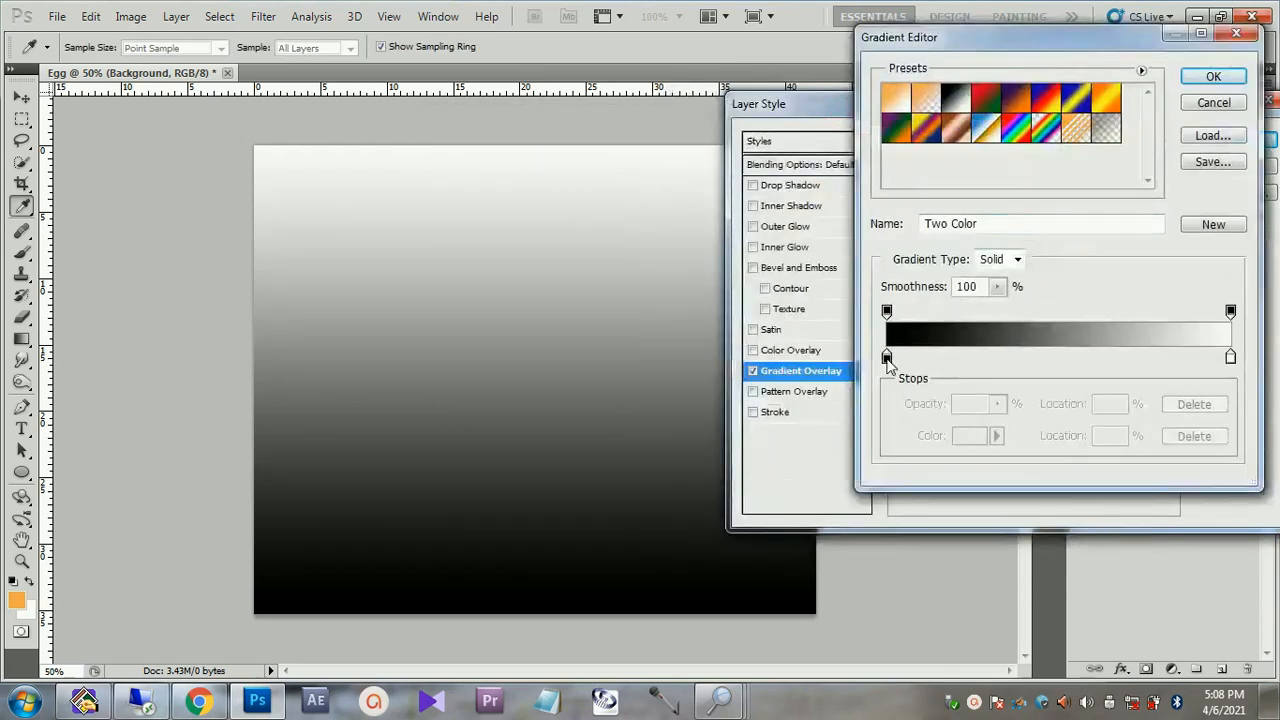
click(886, 358)
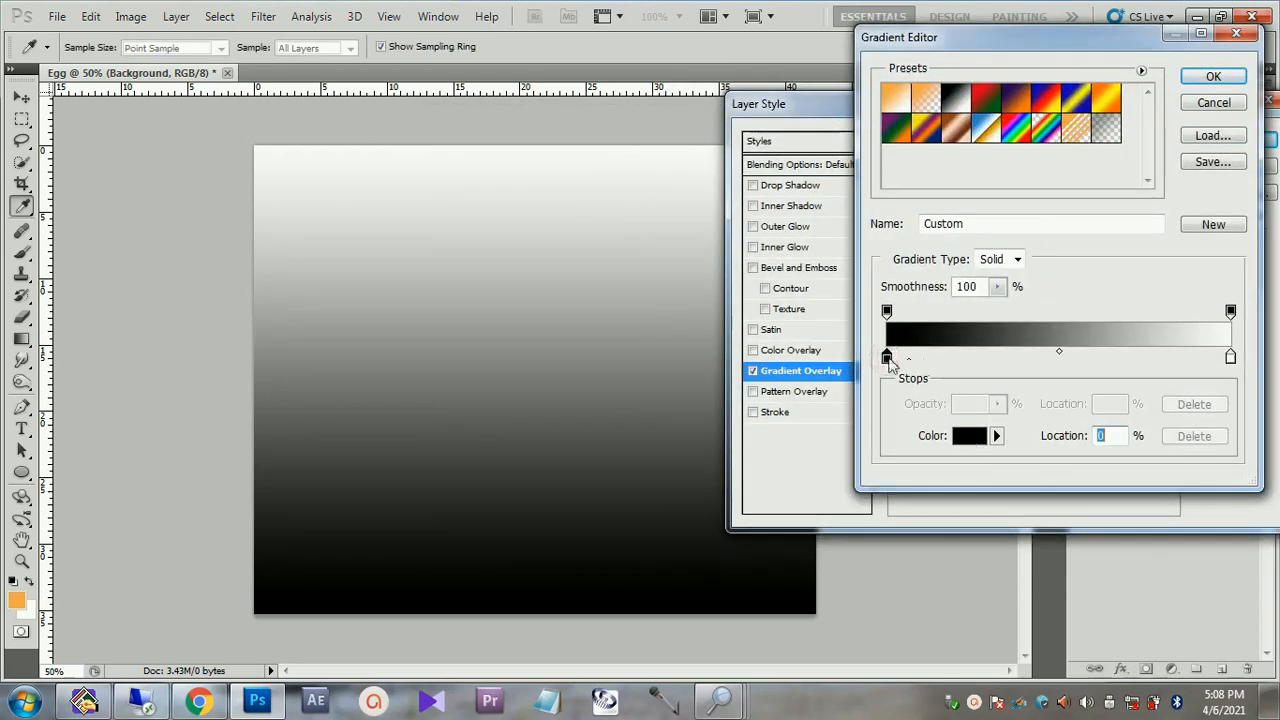
click(970, 438)
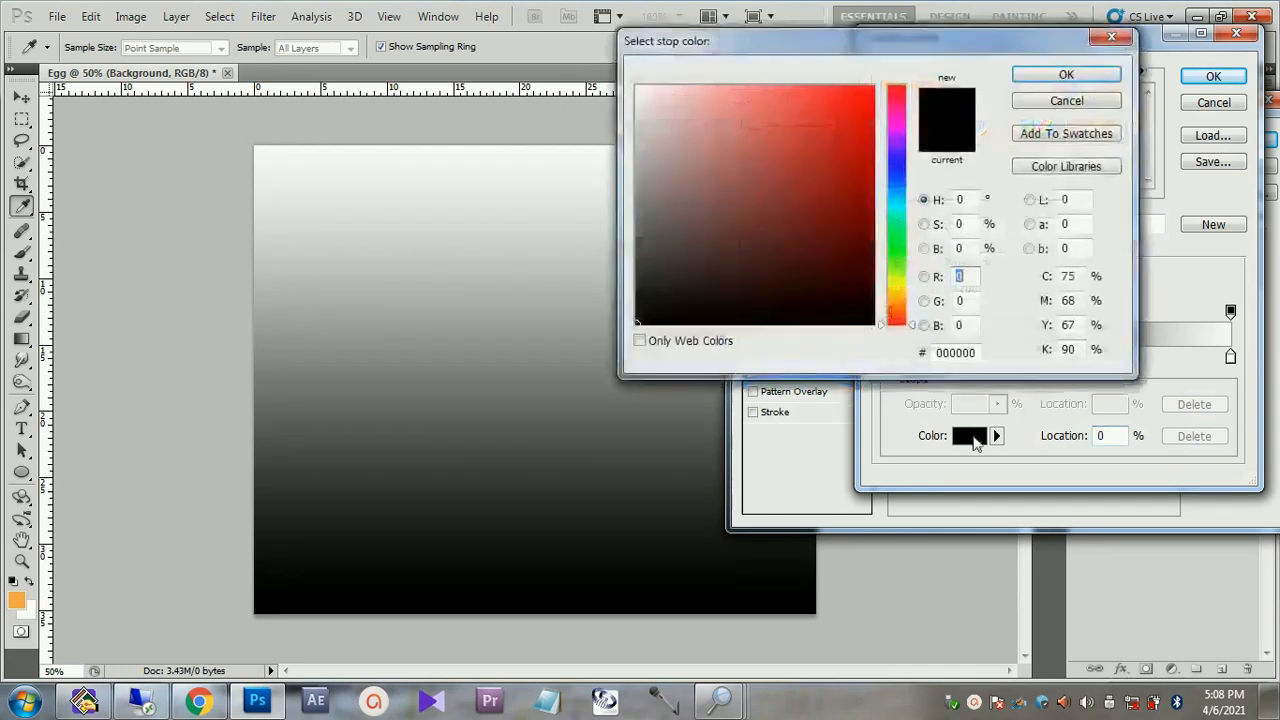
click(636, 145)
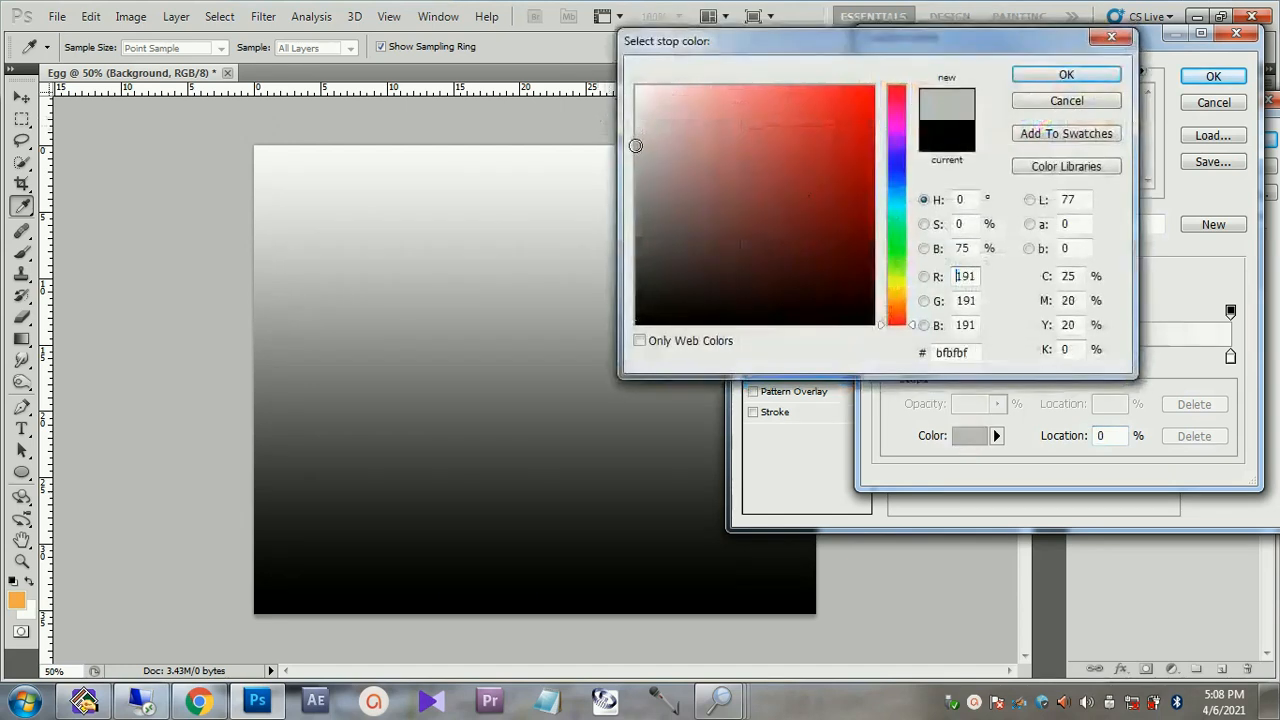
click(1066, 74)
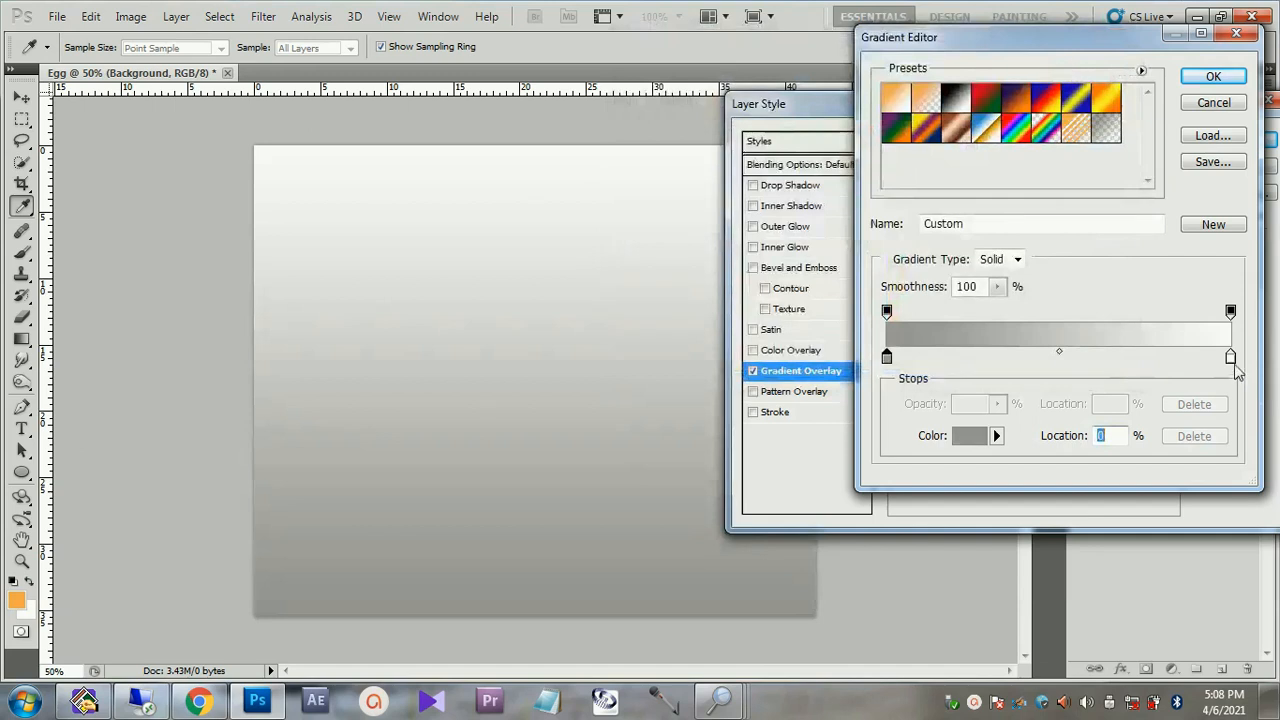
Change the gradient's white end stop to a light grey, apply the overlay, and save the document.
click(1230, 357)
click(968, 440)
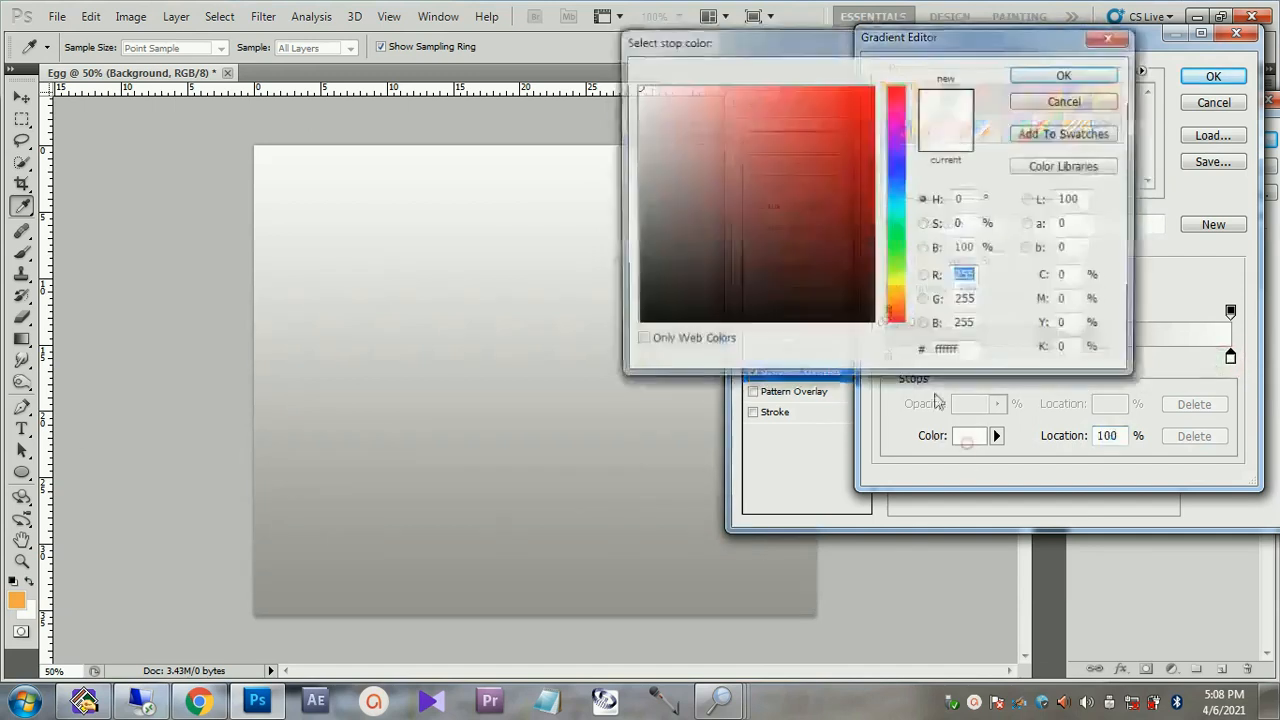
click(638, 101)
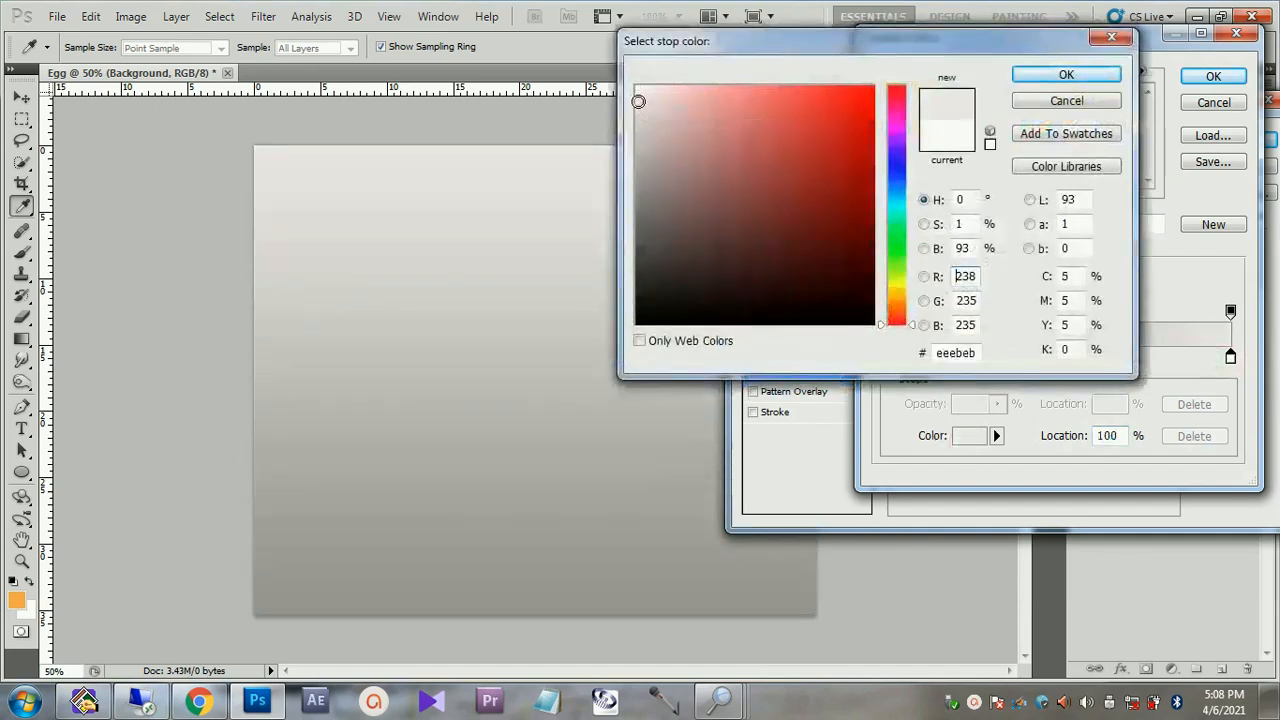
click(1252, 137)
click(57, 16)
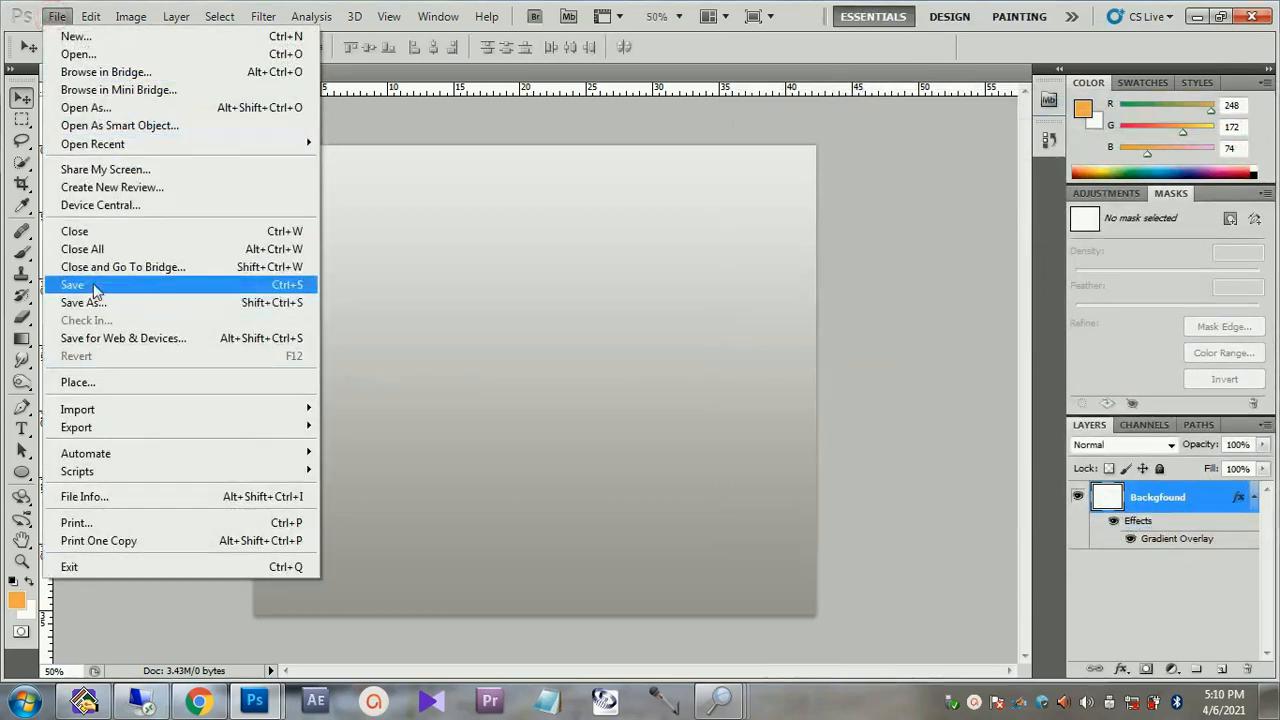
click(73, 285)
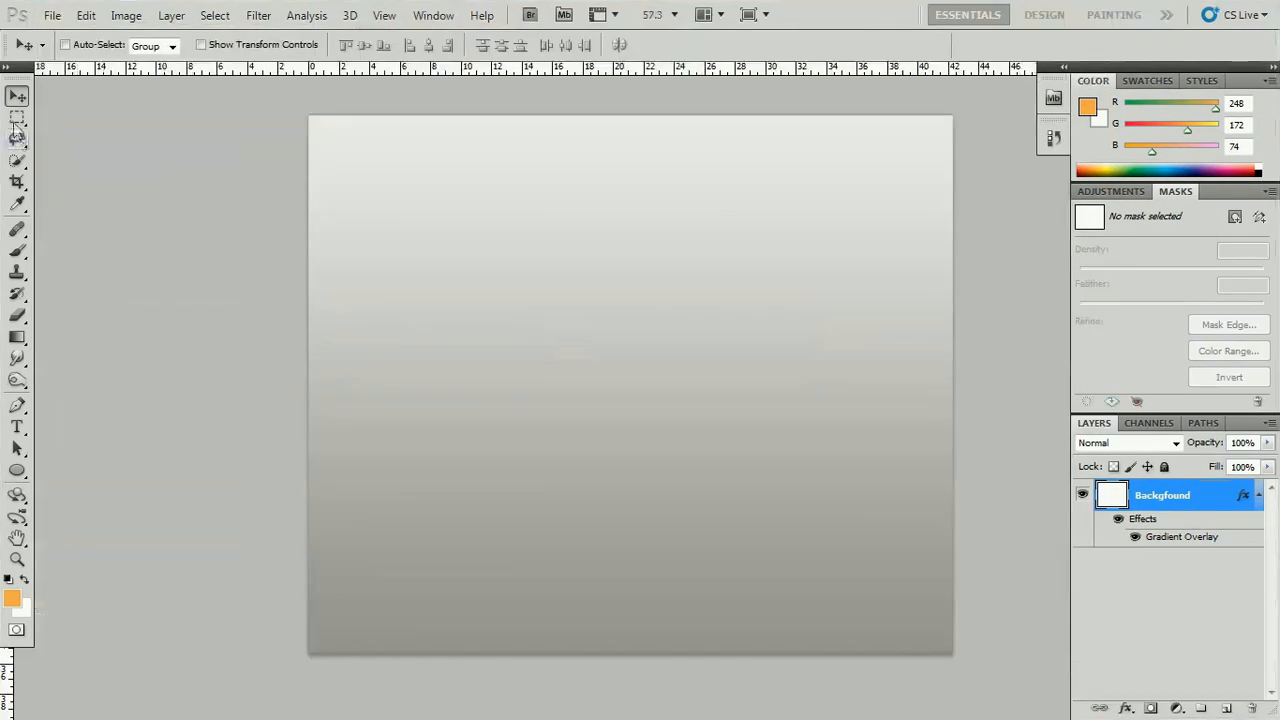
Create a new layer and draw an elliptical selection about 23 cm wide and 16 cm high, slightly left of the canvas centre.
click(17, 120)
click(81, 134)
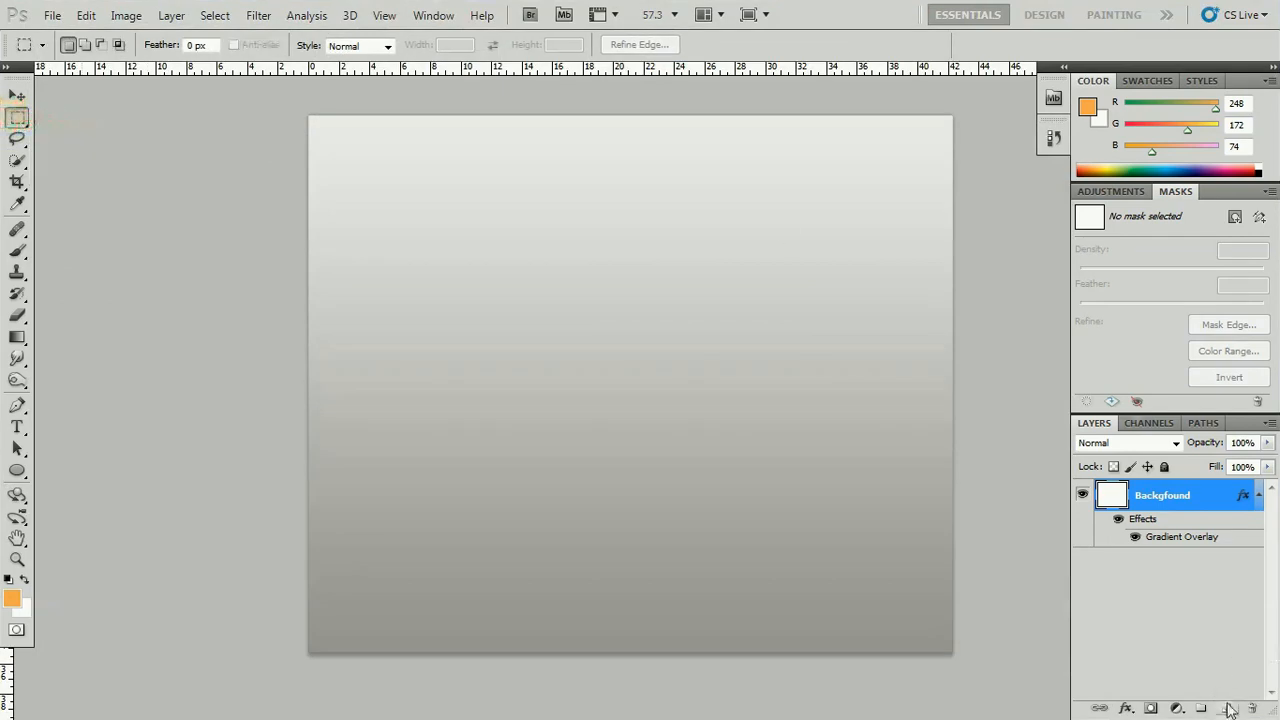
click(1225, 710)
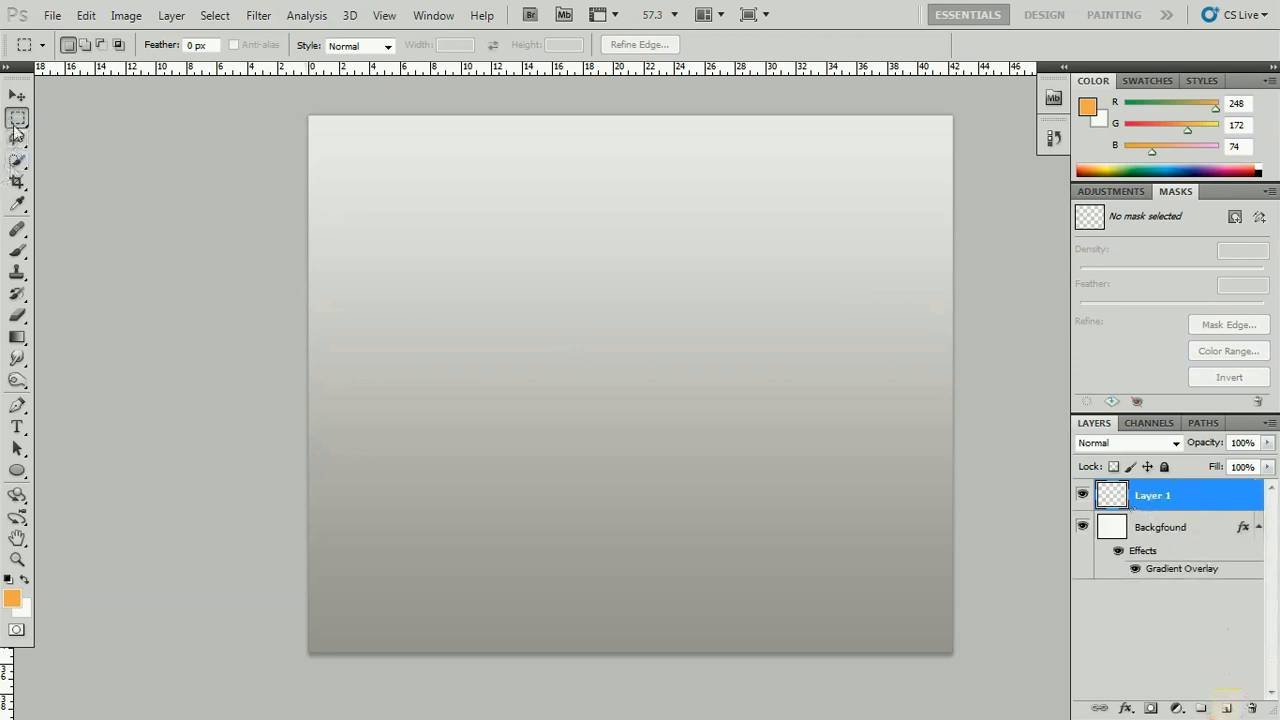
click(17, 125)
click(81, 132)
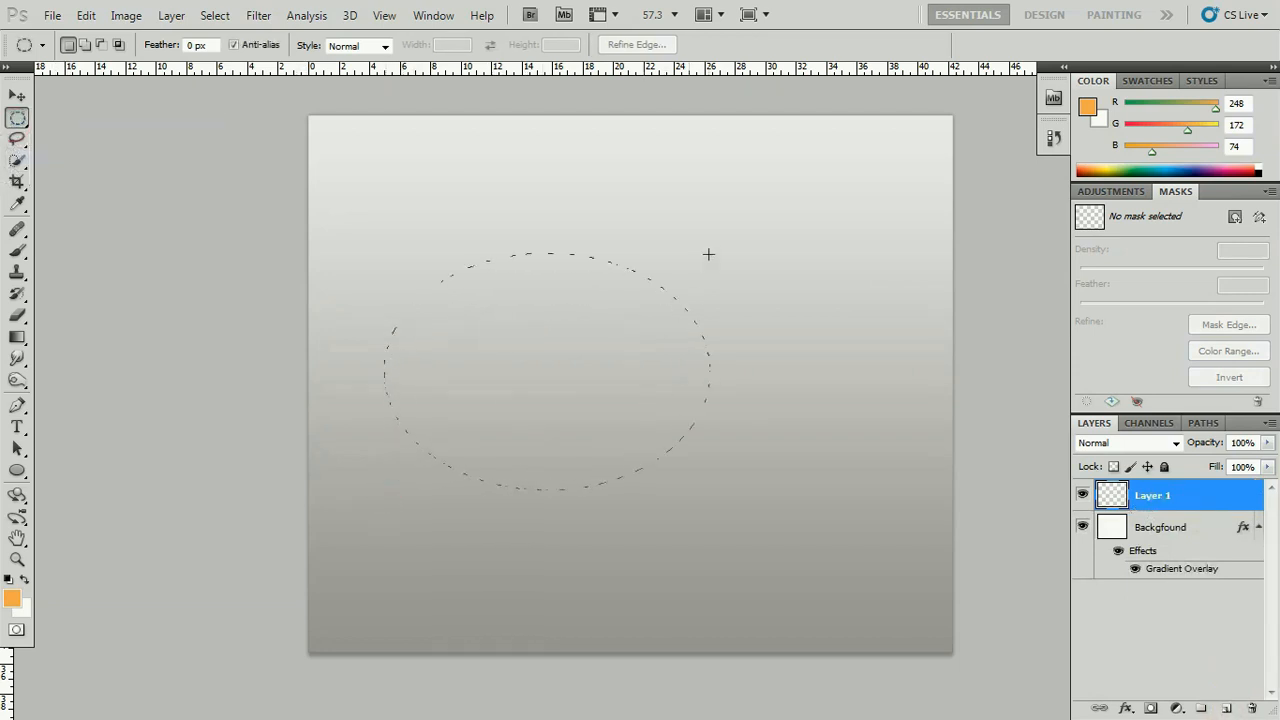
drag(736, 242, 738, 241)
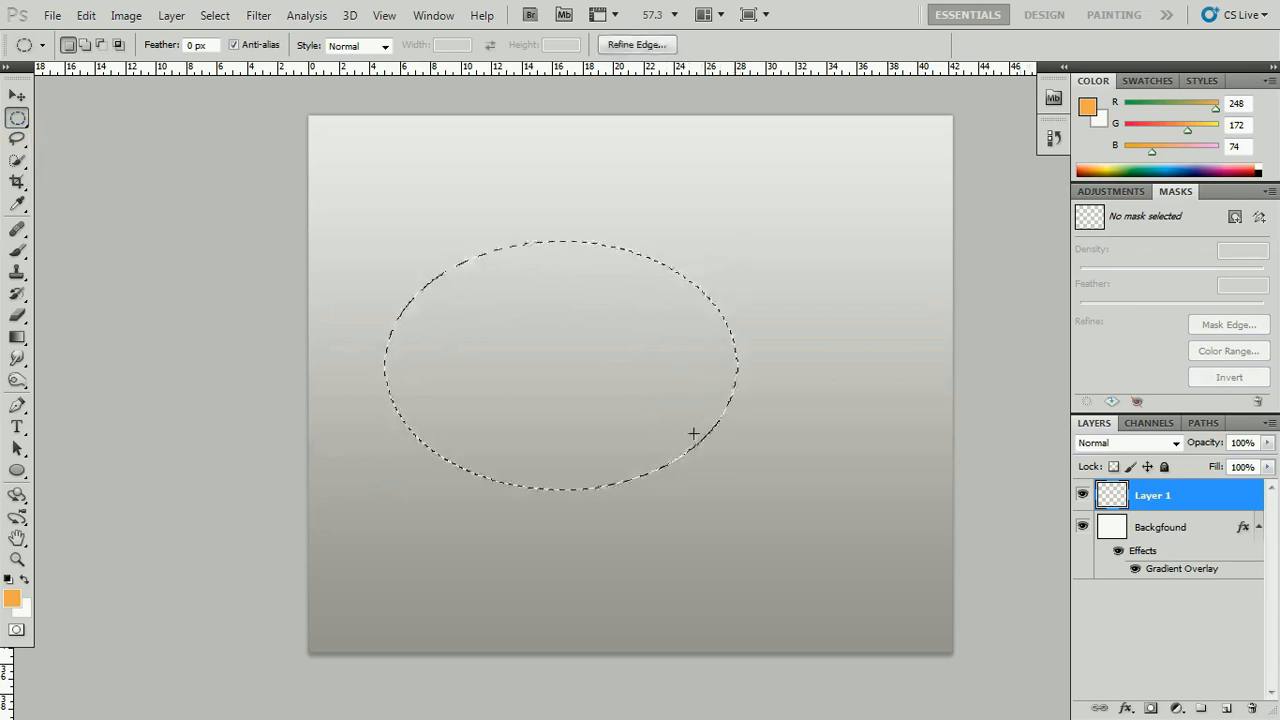
Transform the elliptical selection, rotating it about 20° counterclockwise and moving it slightly down the canvas.
right_click(609, 369)
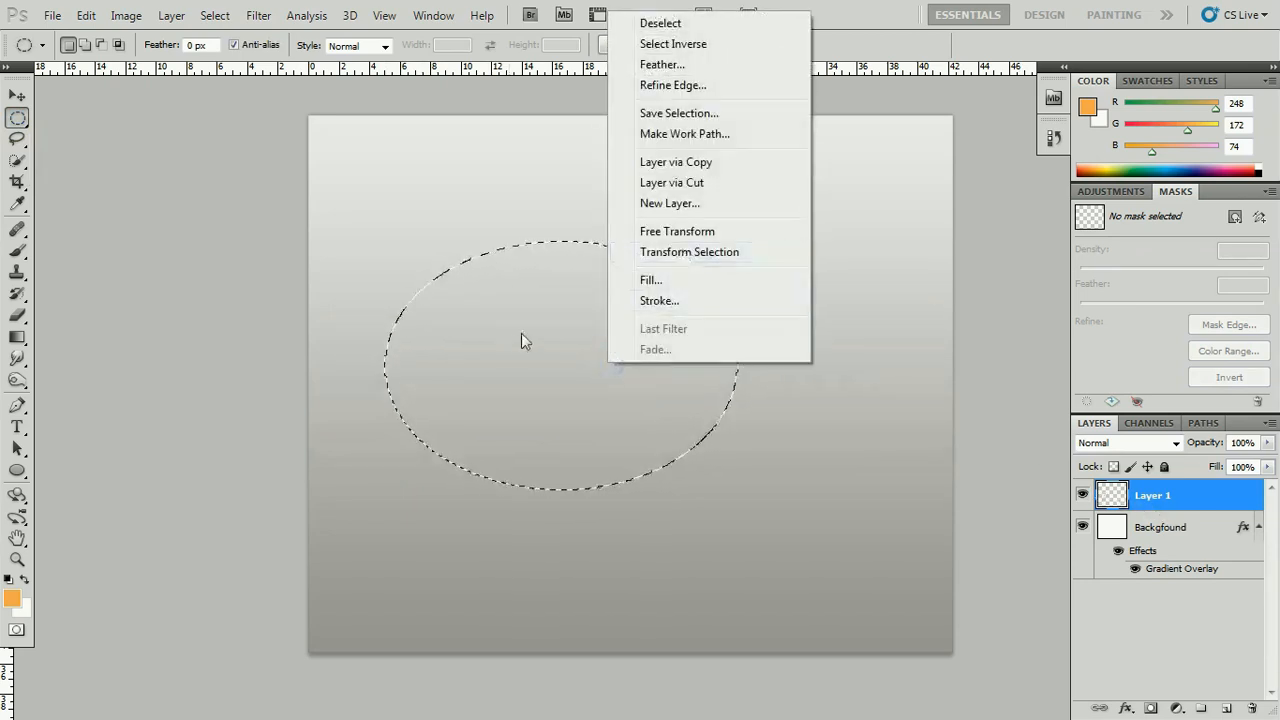
click(724, 252)
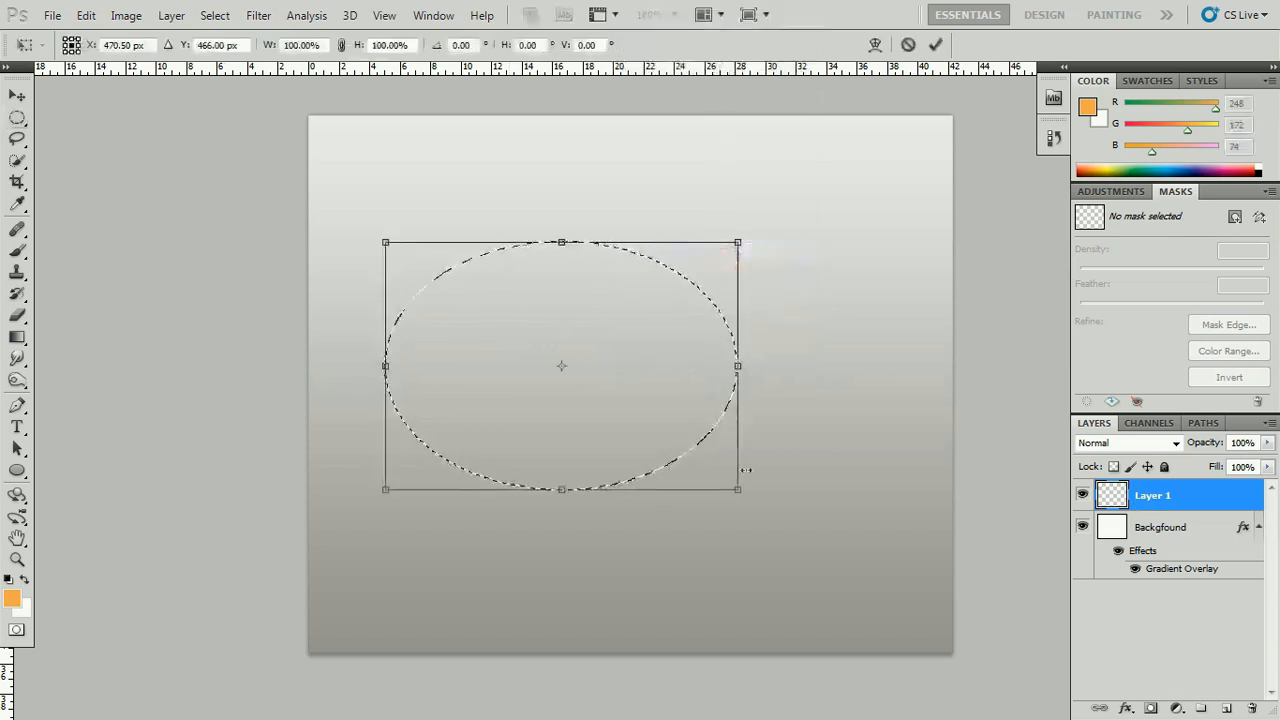
drag(791, 461, 789, 366)
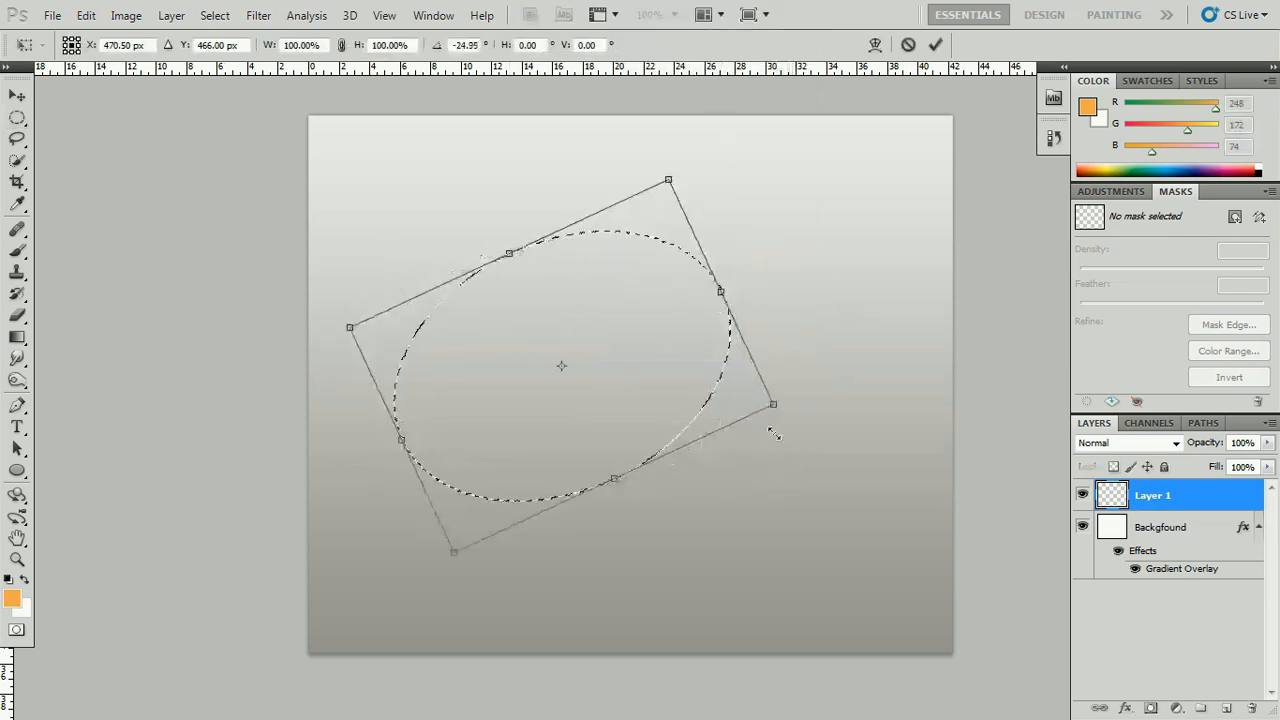
drag(630, 400, 622, 434)
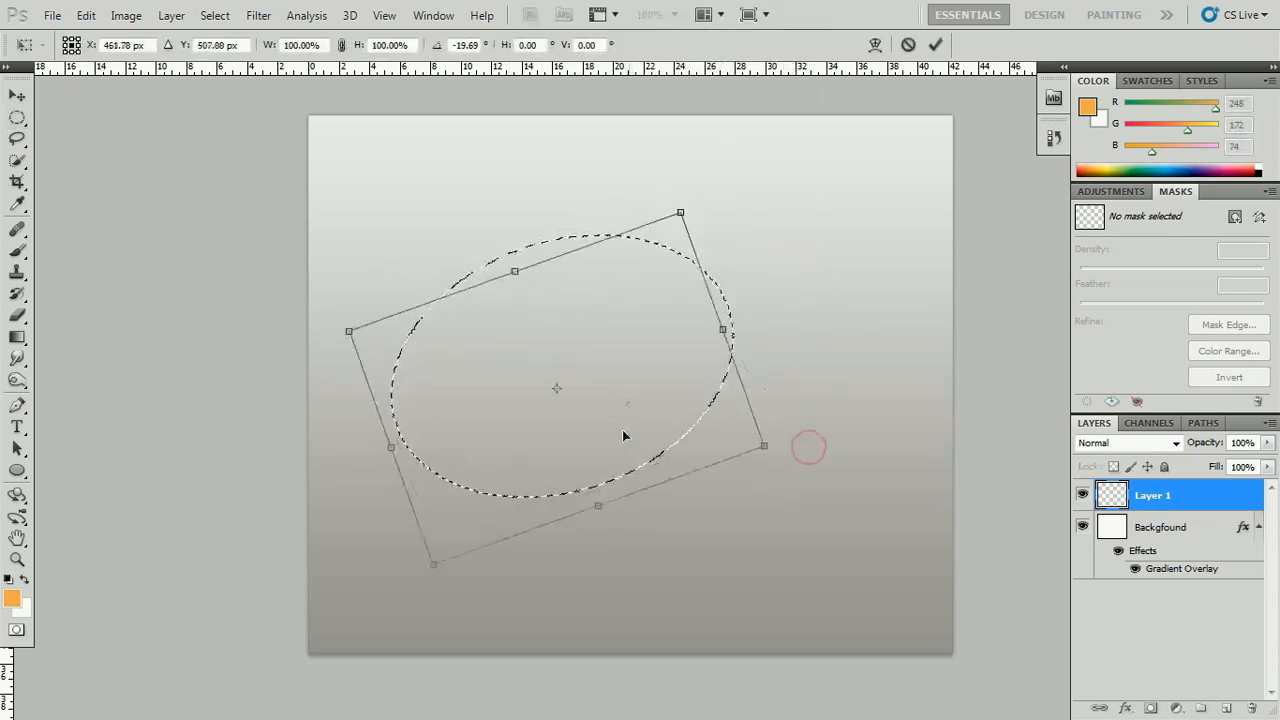
Distort the selection by shifting its corners in small amounts, shaping the ellipse into a tilted egg outline.
right_click(524, 417)
click(572, 222)
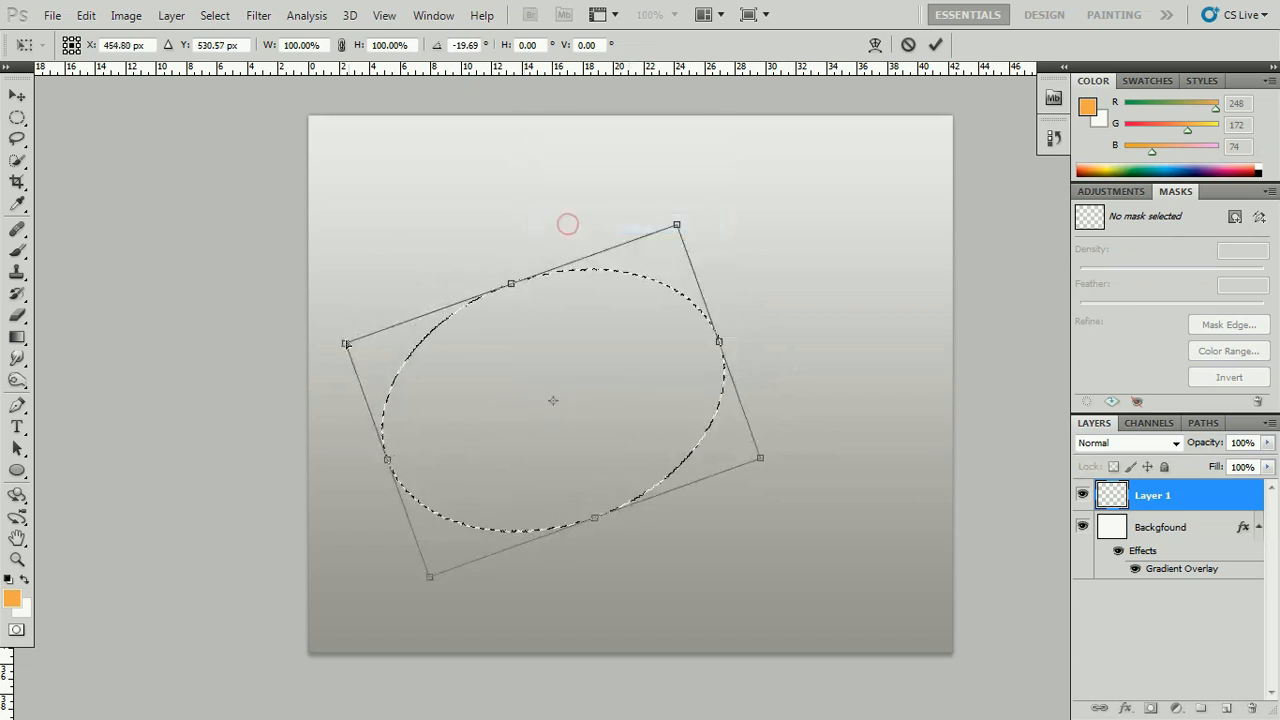
drag(345, 343, 357, 350)
drag(763, 462, 771, 467)
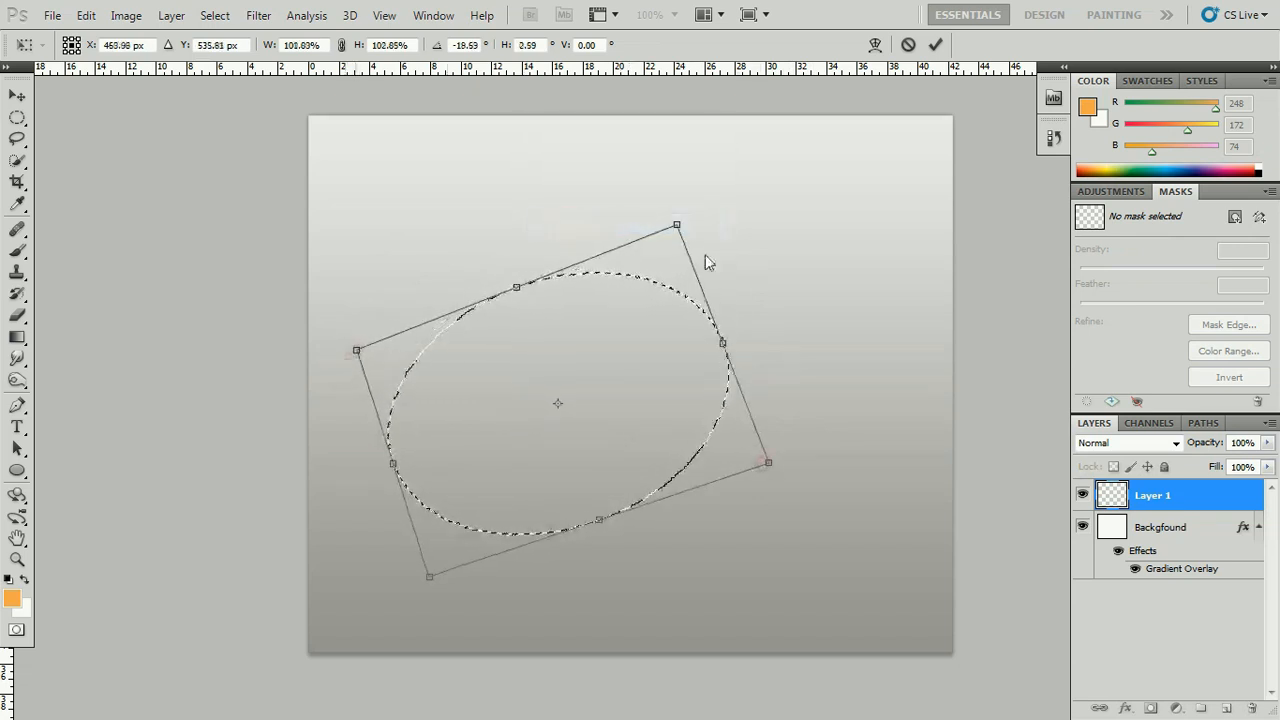
drag(675, 220, 677, 225)
drag(357, 350, 366, 355)
drag(427, 579, 421, 579)
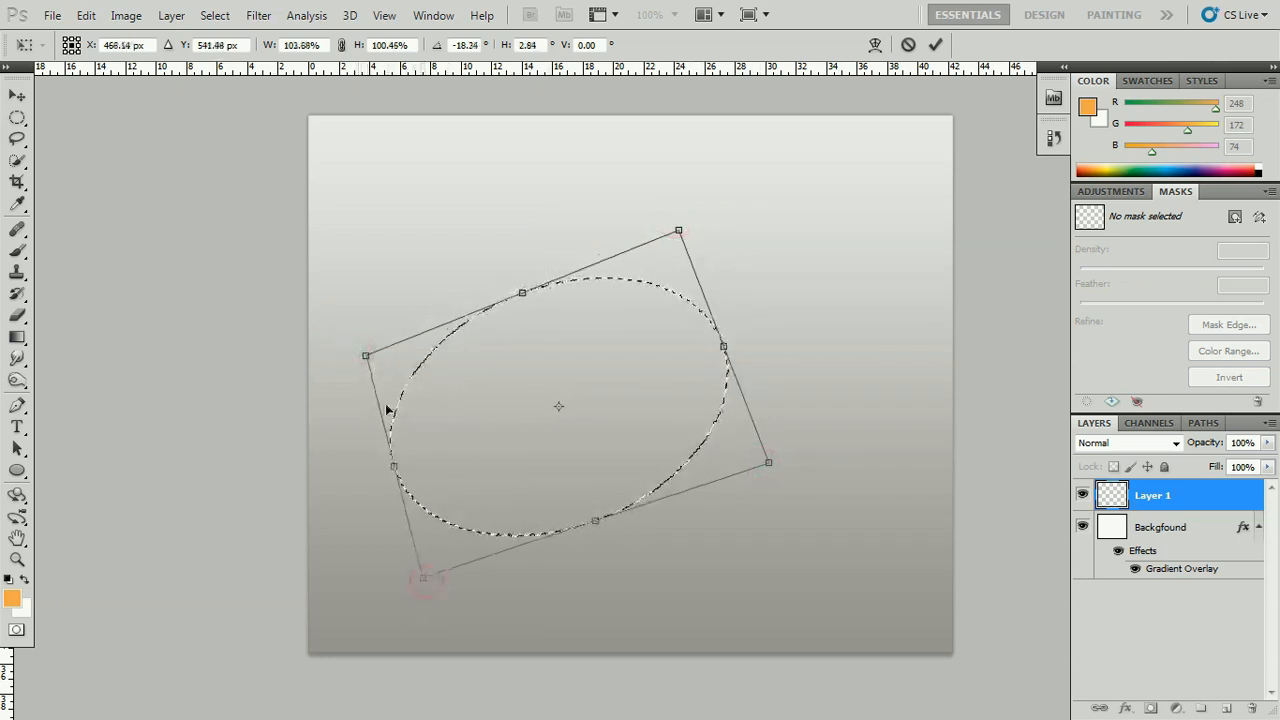
drag(366, 354, 380, 357)
drag(769, 463, 776, 461)
drag(686, 233, 675, 241)
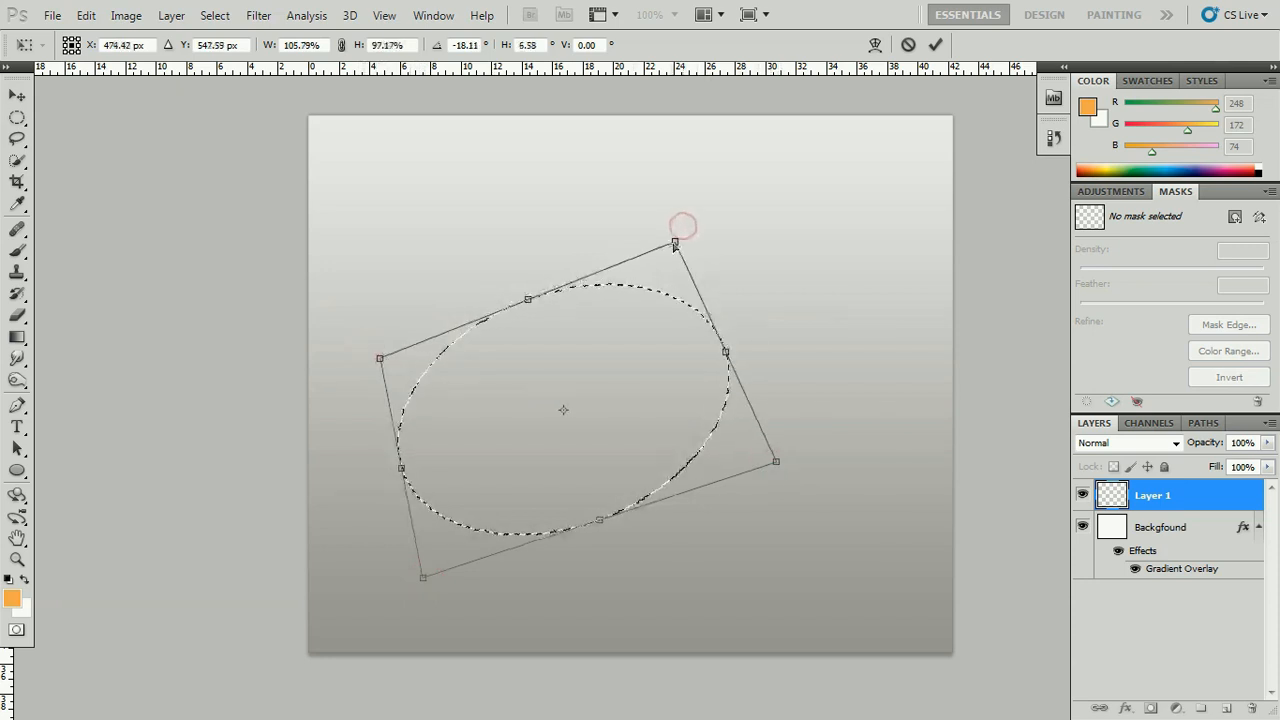
Refine the egg outline with further small corner distortions and apply the selection transformation.
right_click(675, 241)
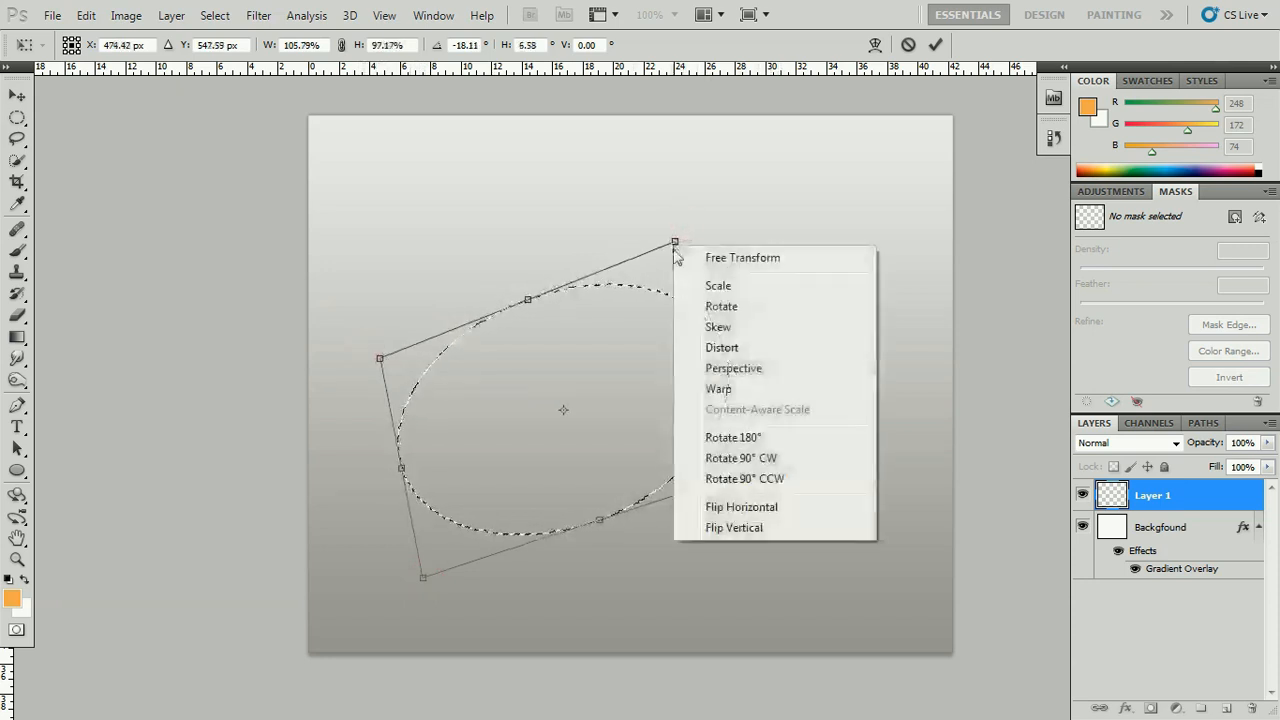
click(732, 348)
drag(675, 243, 676, 245)
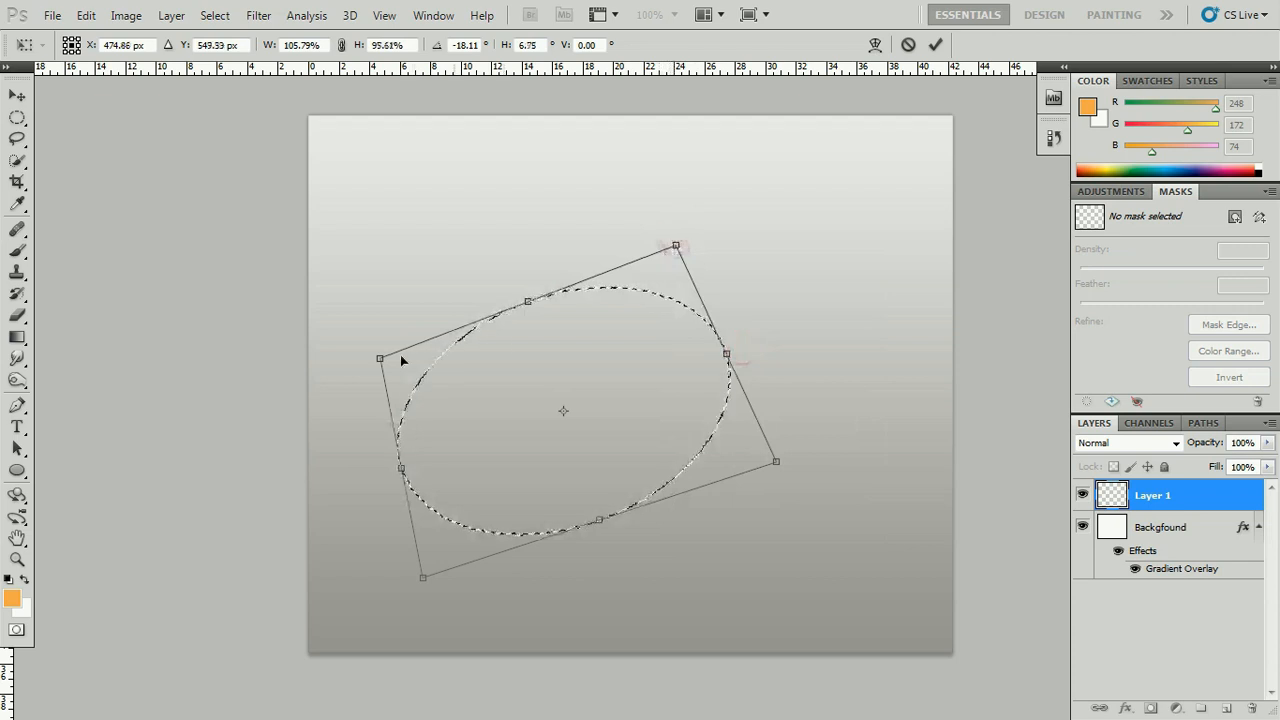
drag(379, 357, 388, 362)
drag(775, 461, 781, 460)
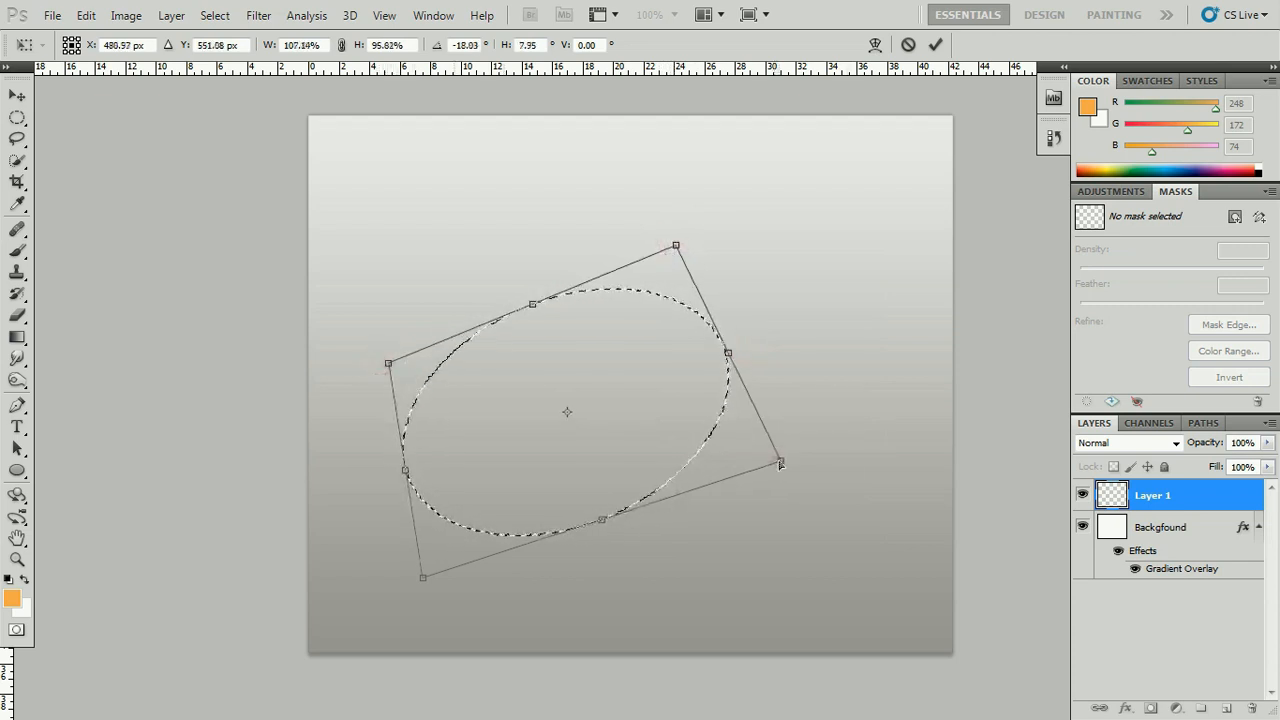
drag(423, 580, 411, 577)
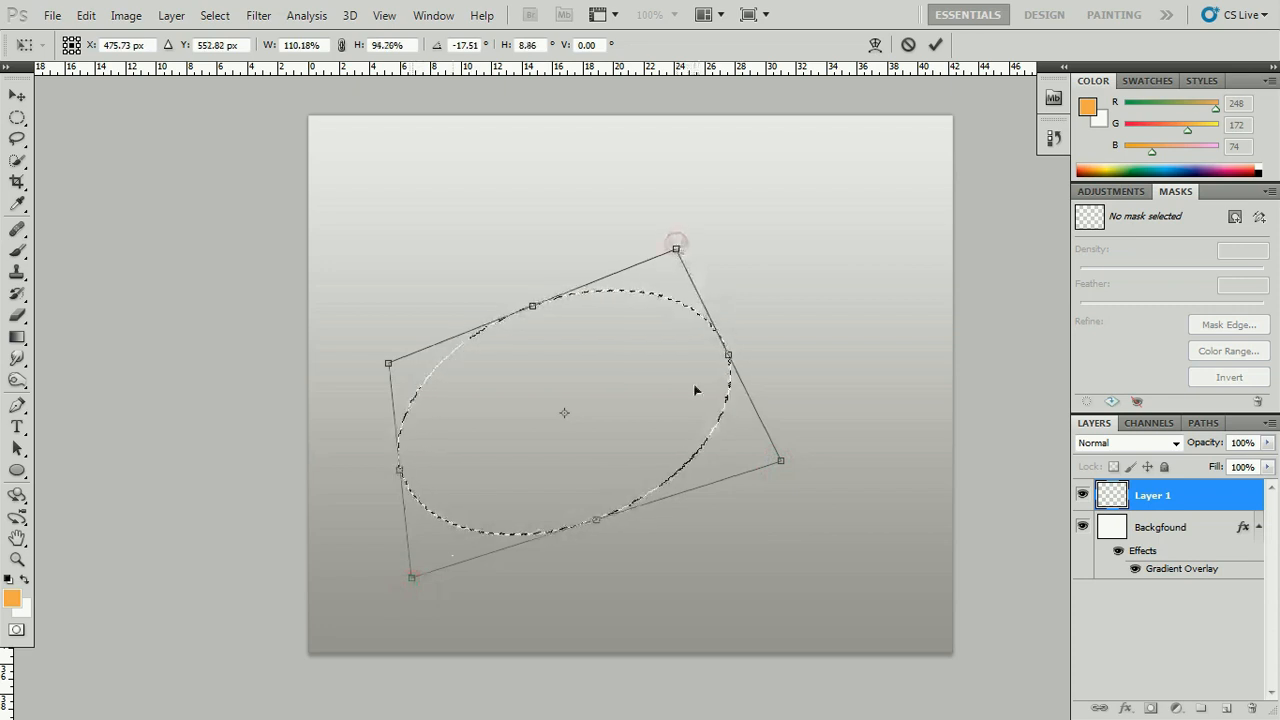
key(Return)
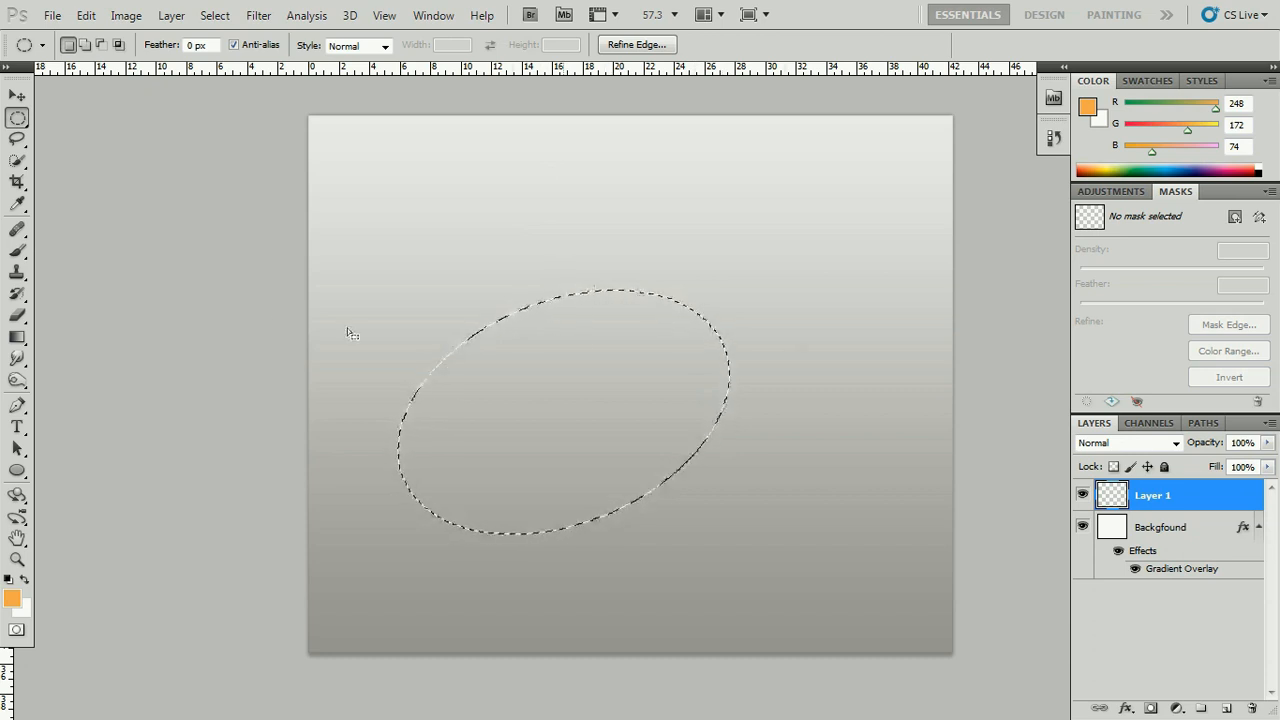
Set the foreground colour to light orange RGB 251, 196, 110, fill the egg-shaped selection on Layer 1 with it, and deselect.
click(11, 604)
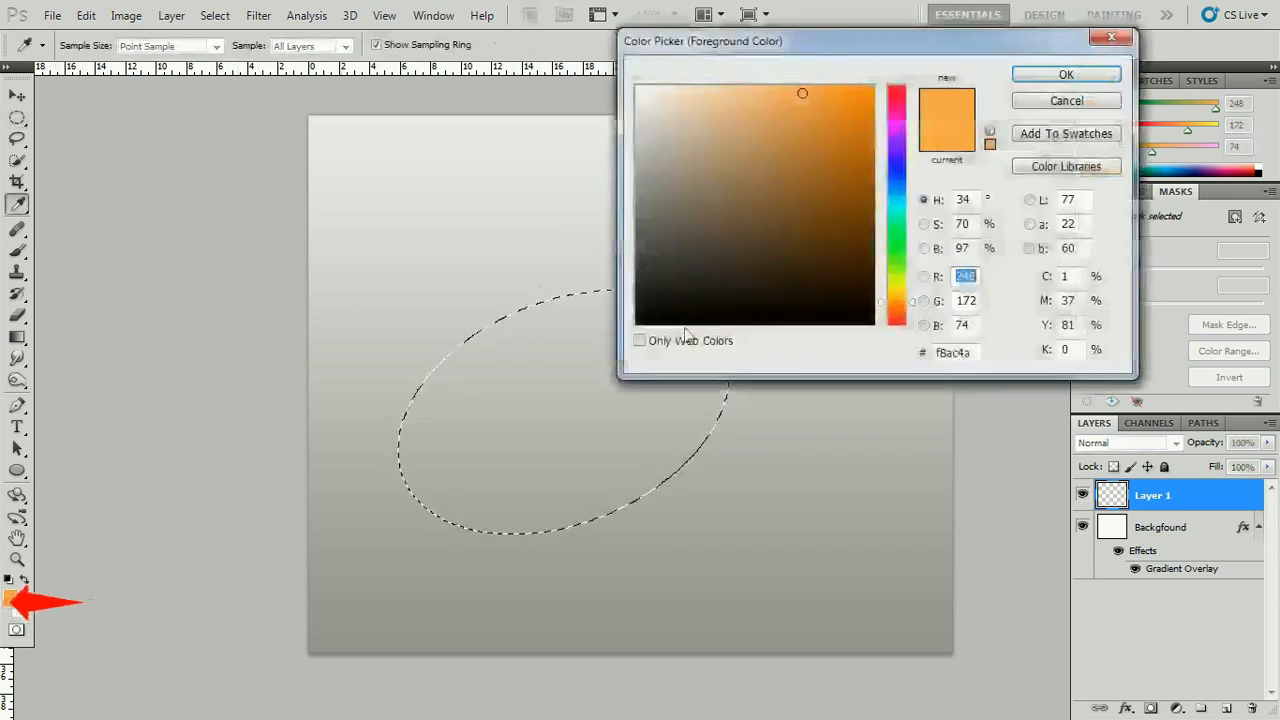
click(908, 303)
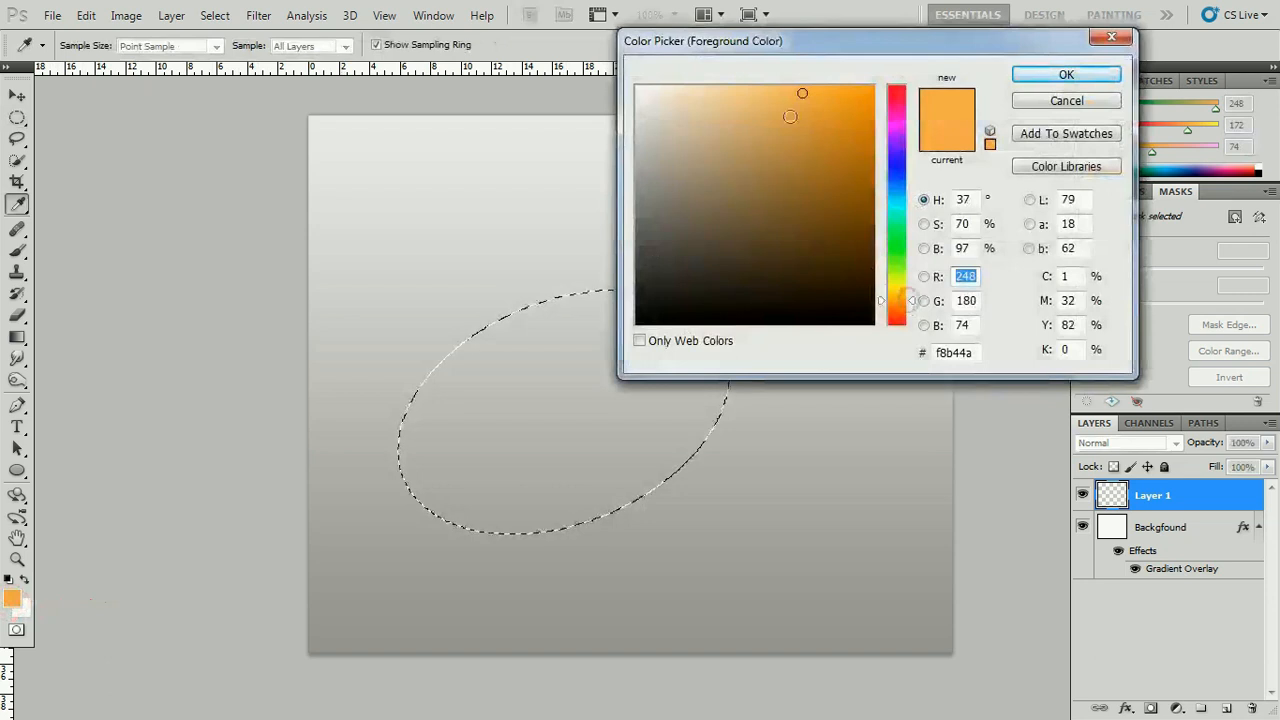
click(769, 89)
click(1060, 76)
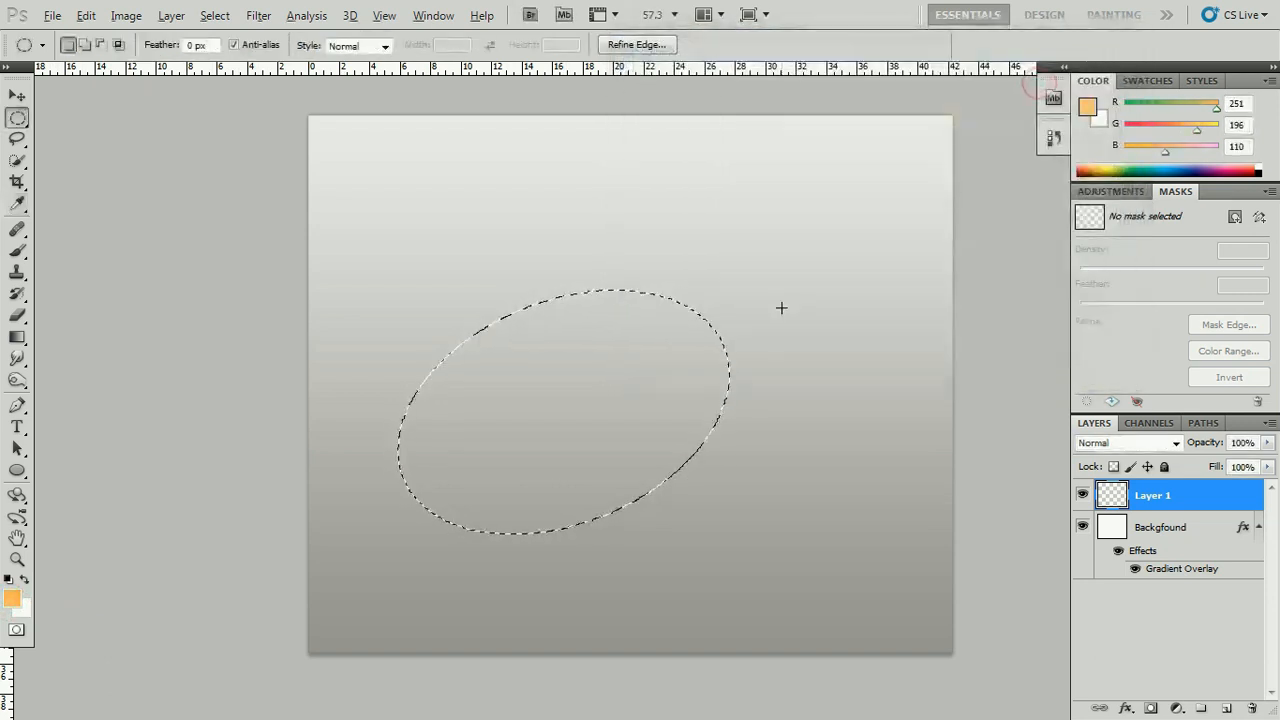
key(alt+BackSpace)
key(ctrl+d)
key(v)
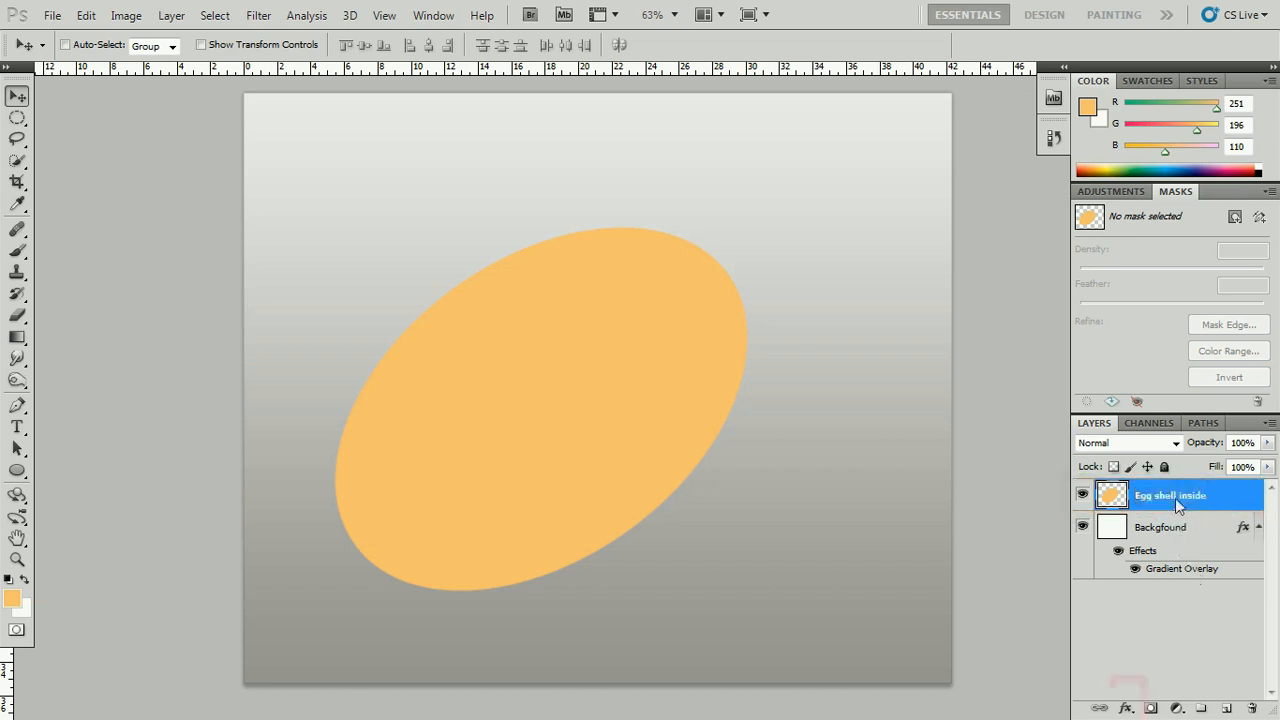
Name the egg layer "Egg shell inside" and add a Gradient Overlay effect to it.
double_click(1177, 496)
key(Return)
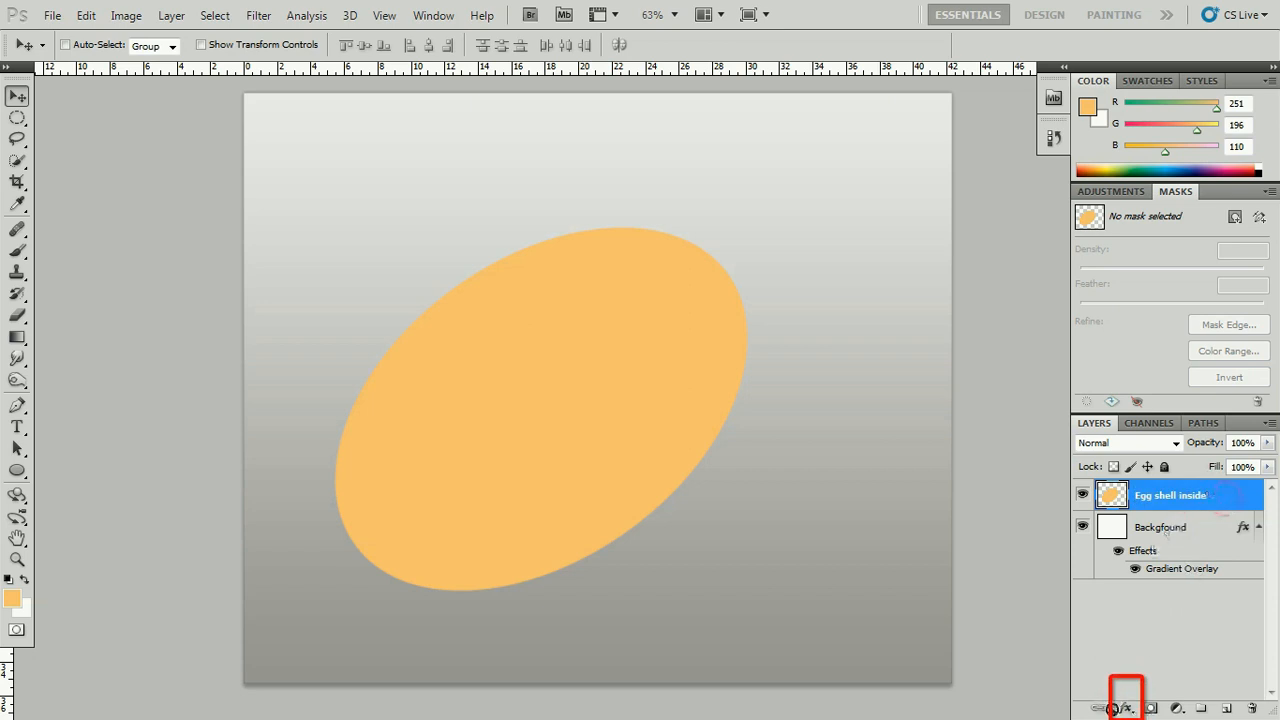
click(1125, 708)
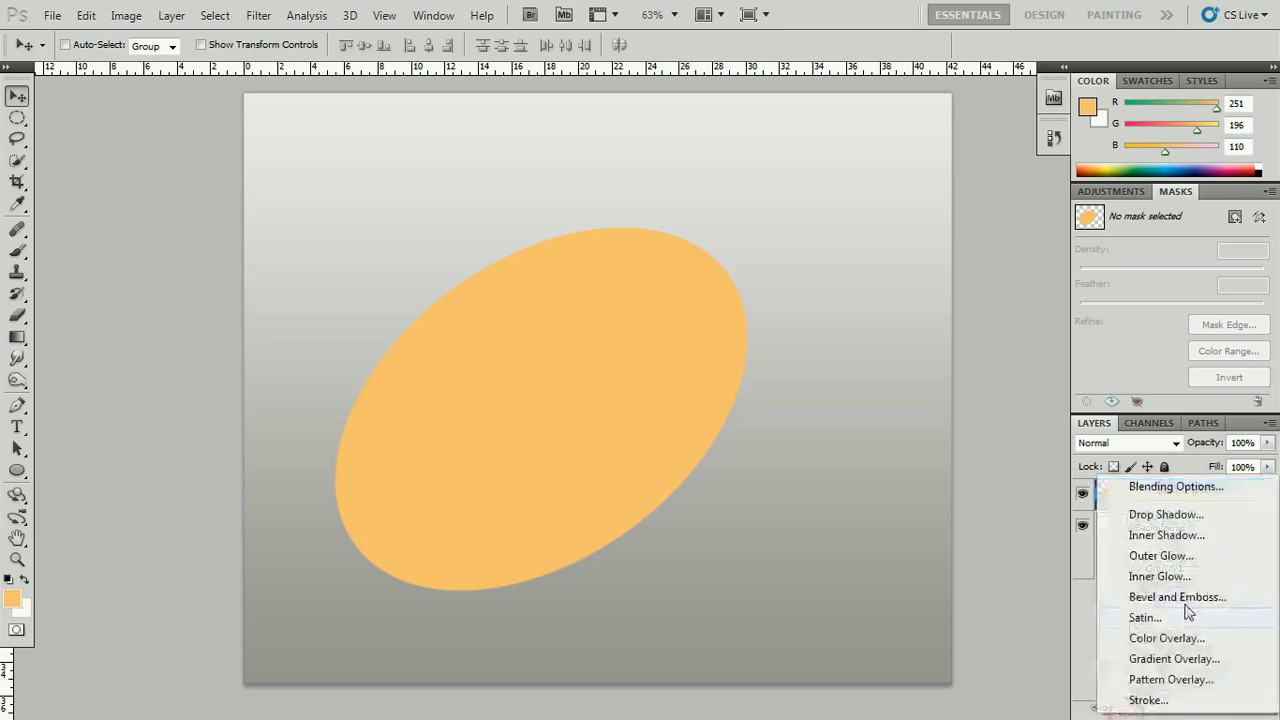
click(1174, 658)
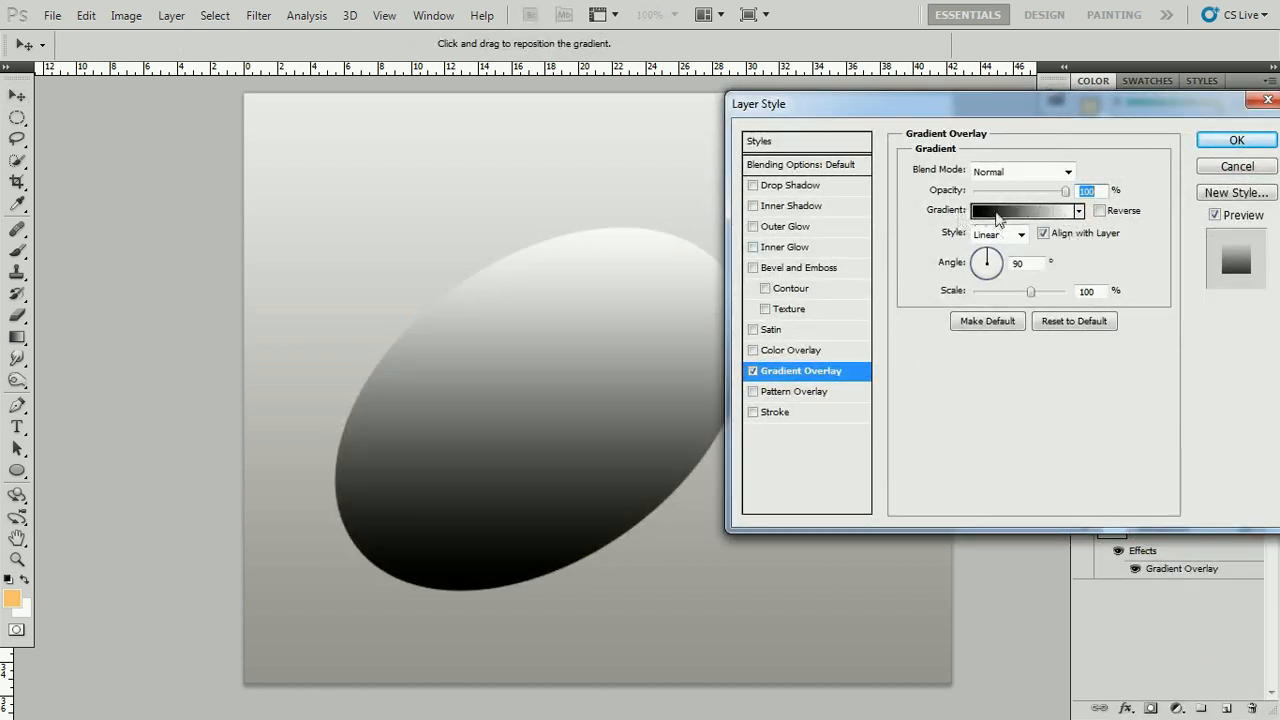
Edit the overlay gradient and set its starting colour stop at location 0% to fbfae1.
click(996, 212)
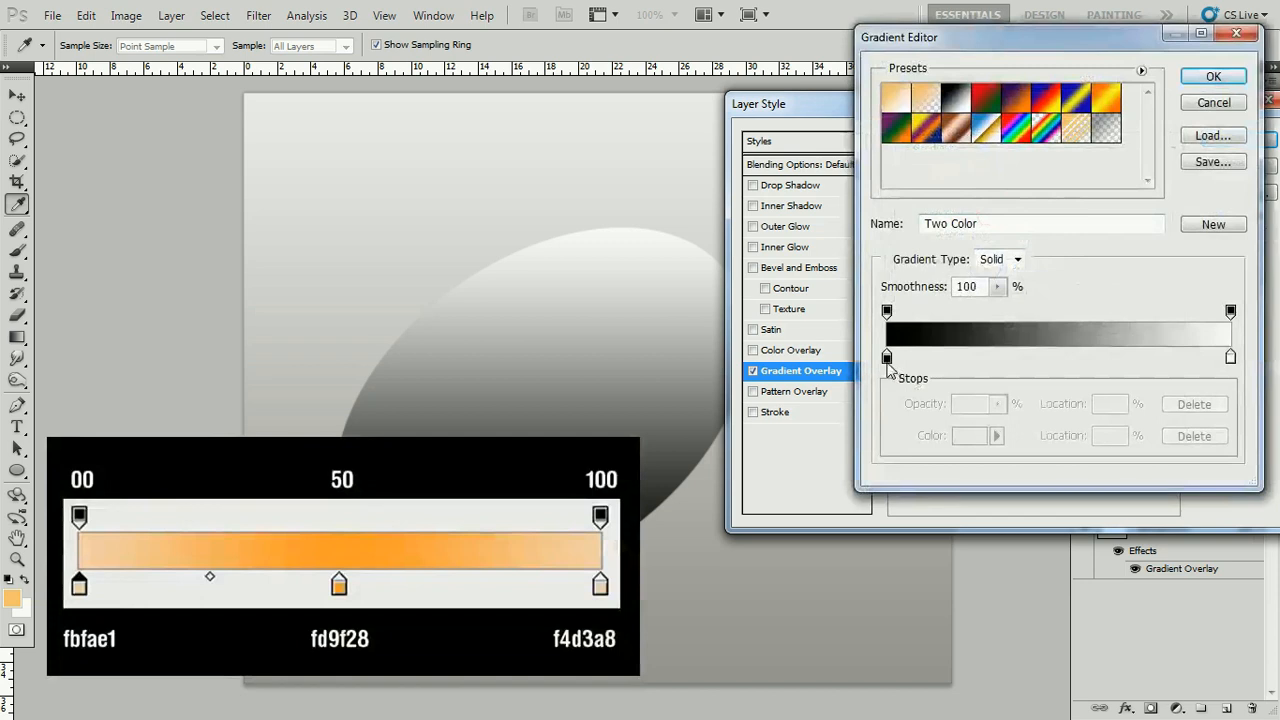
double_click(886, 358)
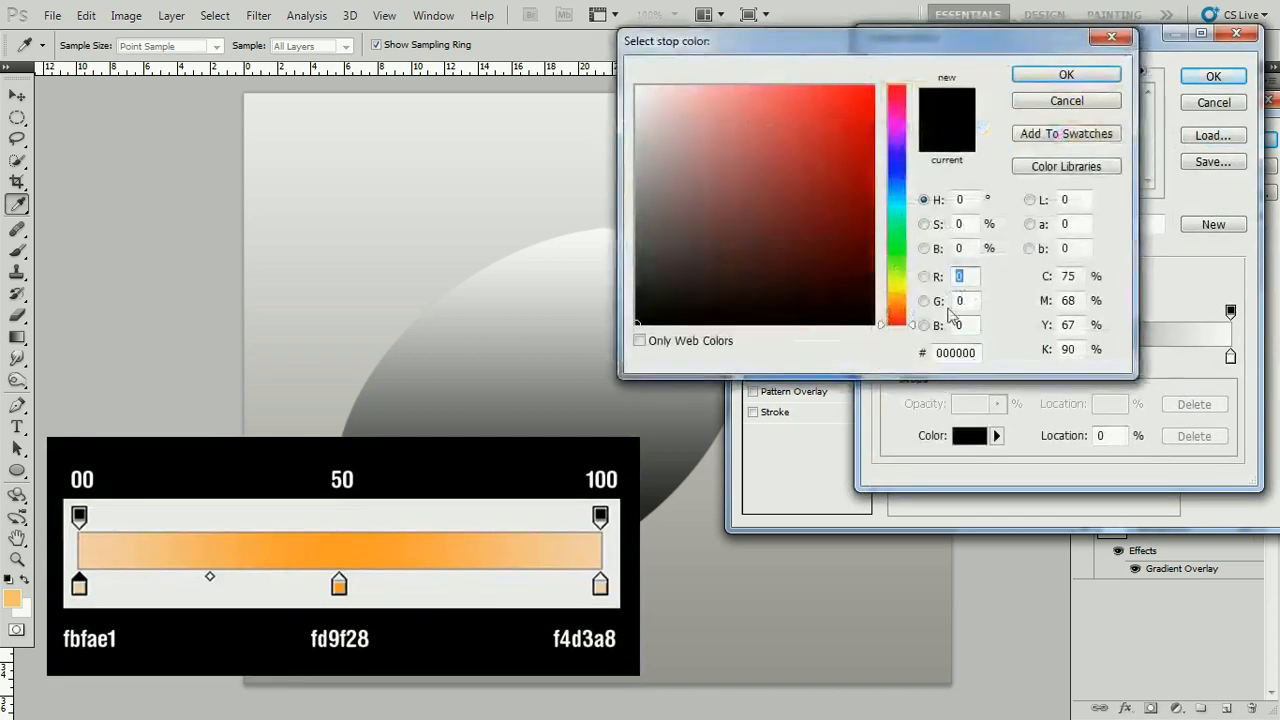
click(898, 288)
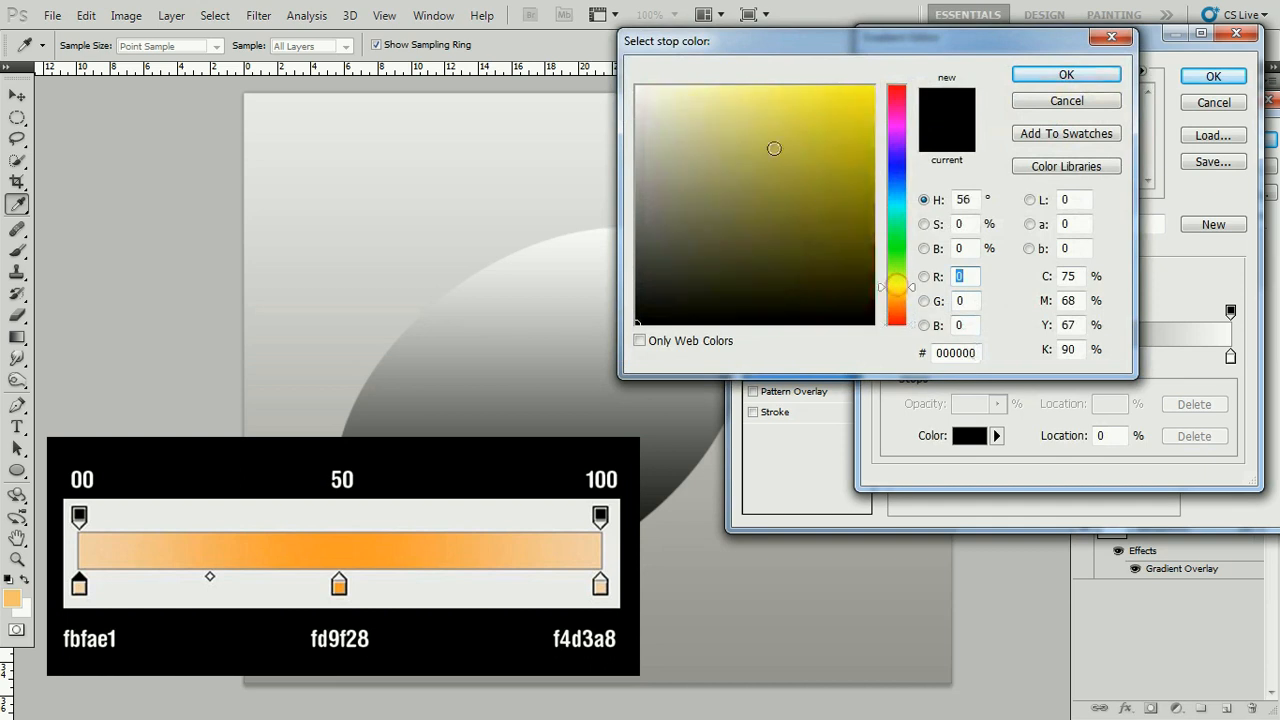
click(909, 291)
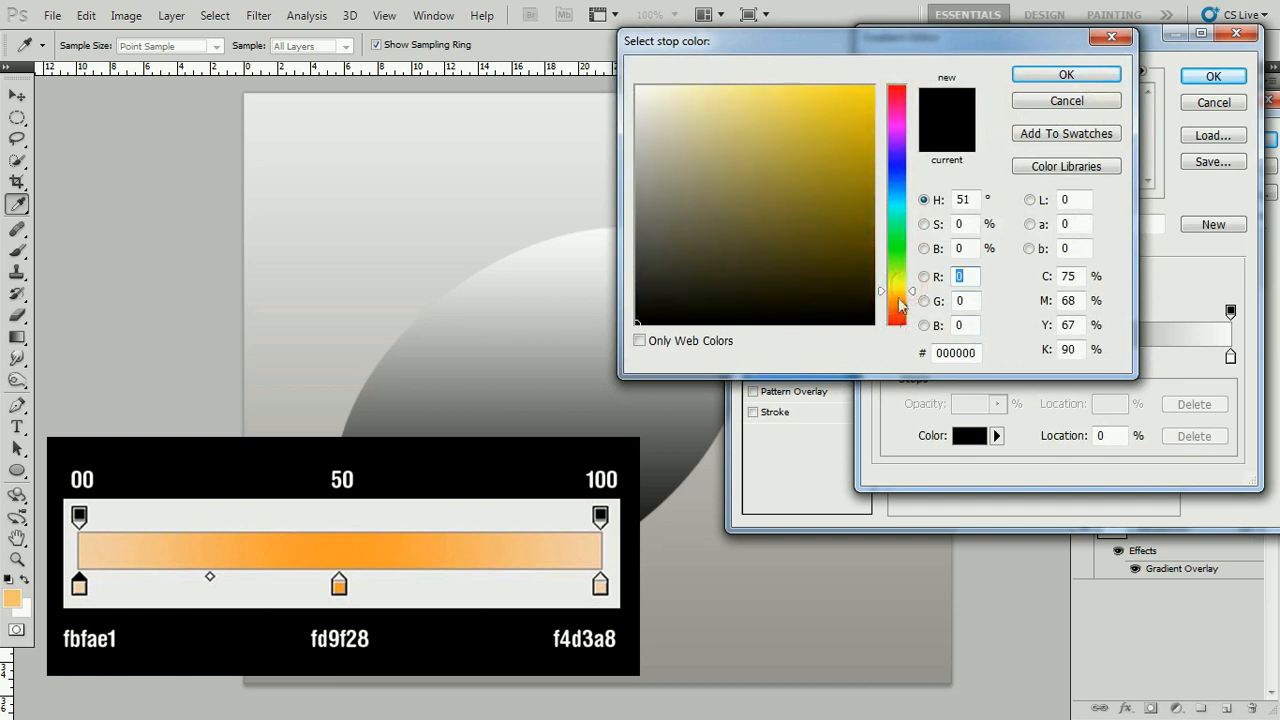
drag(912, 297, 912, 300)
drag(757, 93, 739, 84)
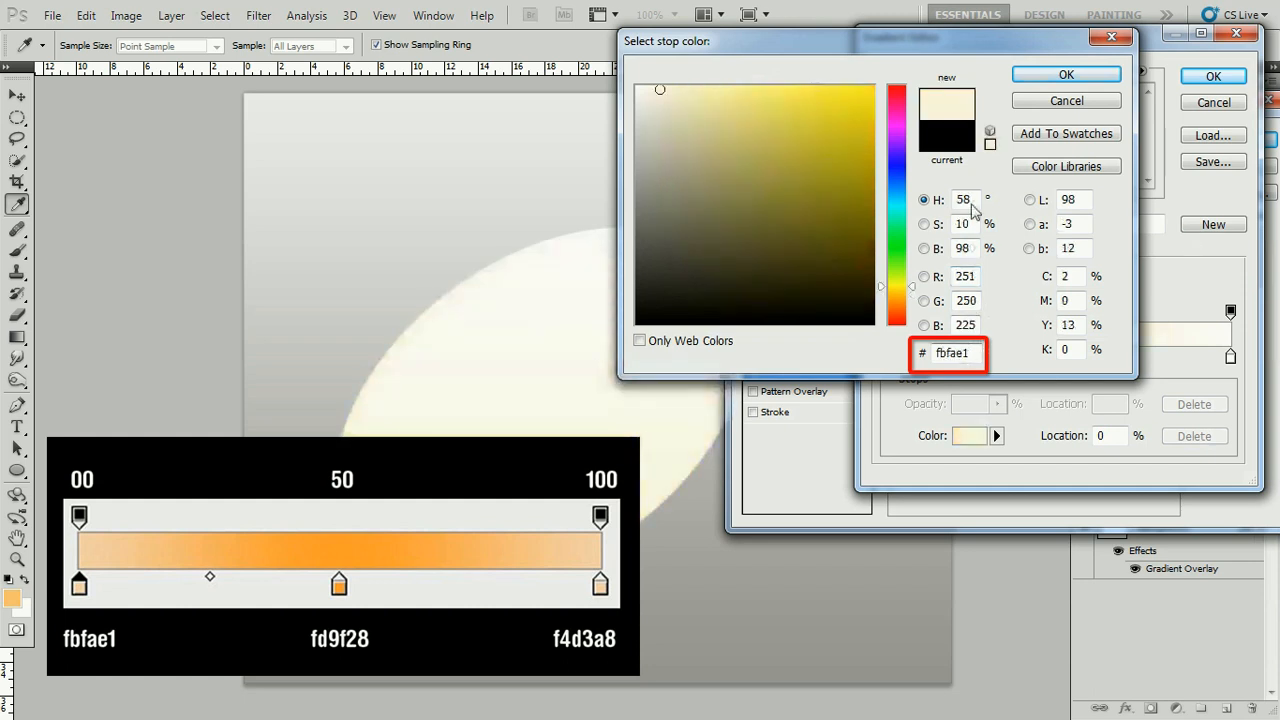
click(1066, 75)
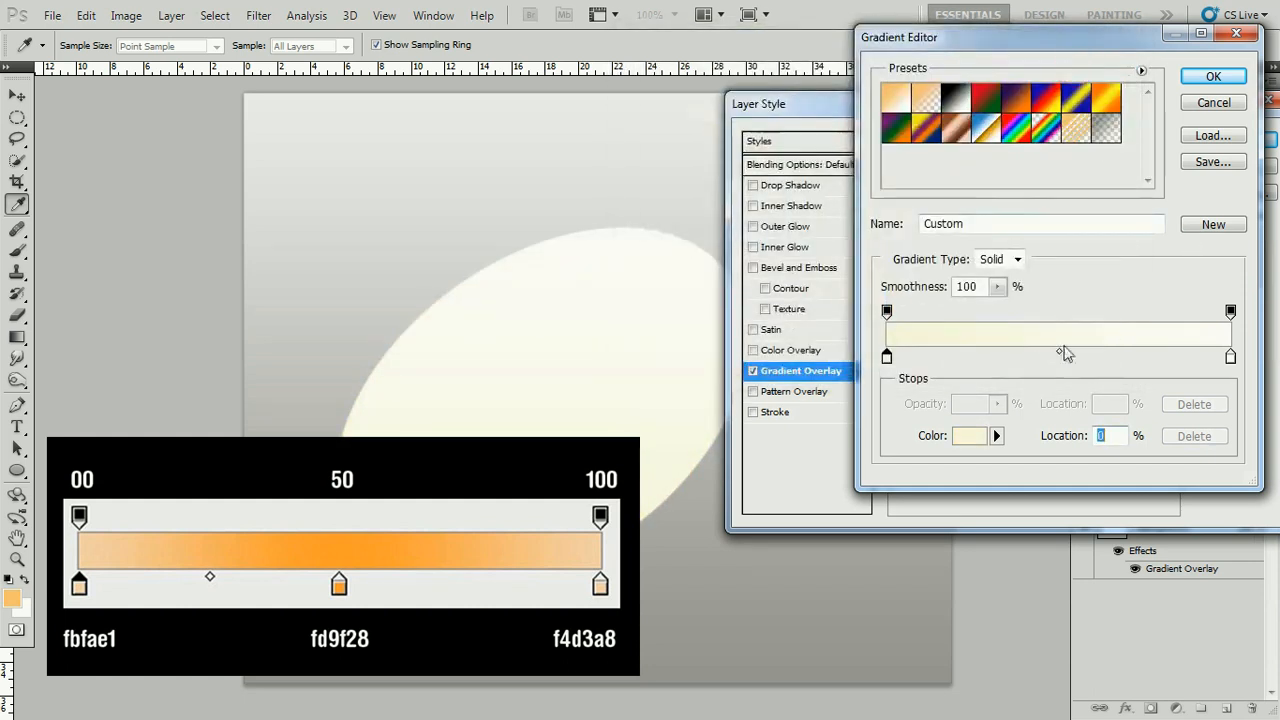
Add a colour stop at location 50% of the gradient and set its colour to fd9f28.
click(1060, 358)
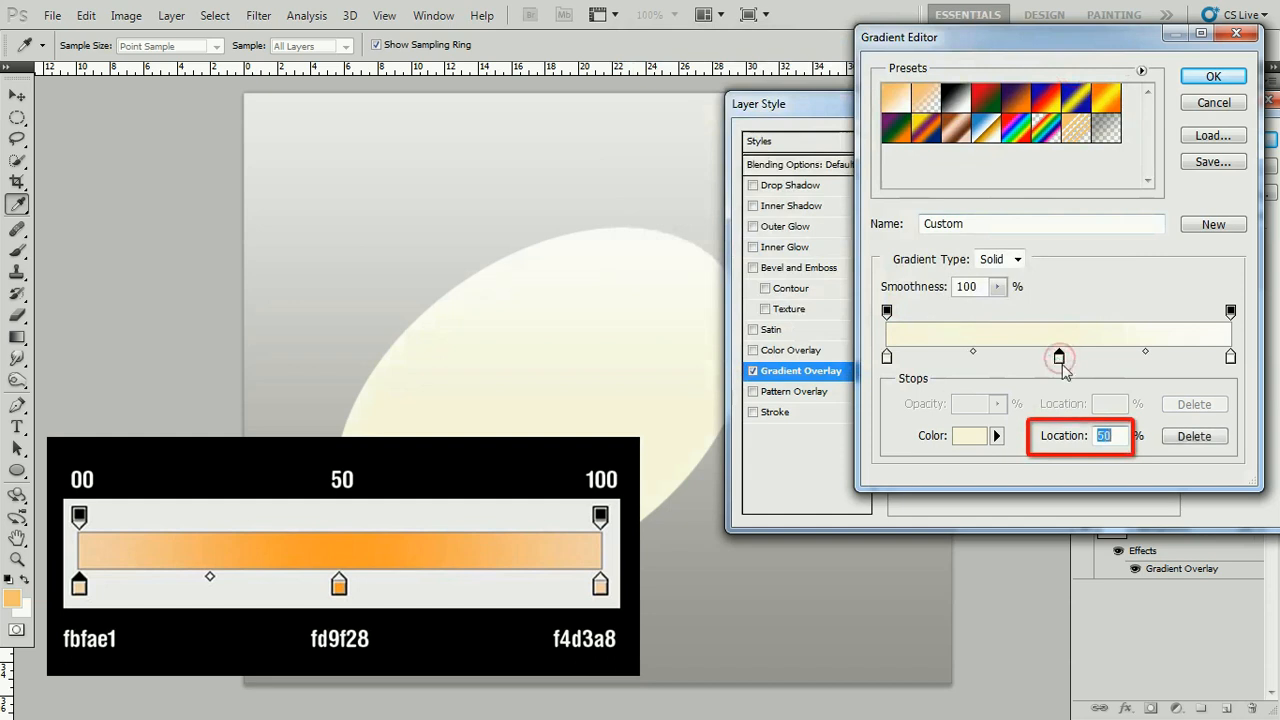
double_click(1059, 357)
click(966, 355)
double_click(972, 356)
text(fd9f28)
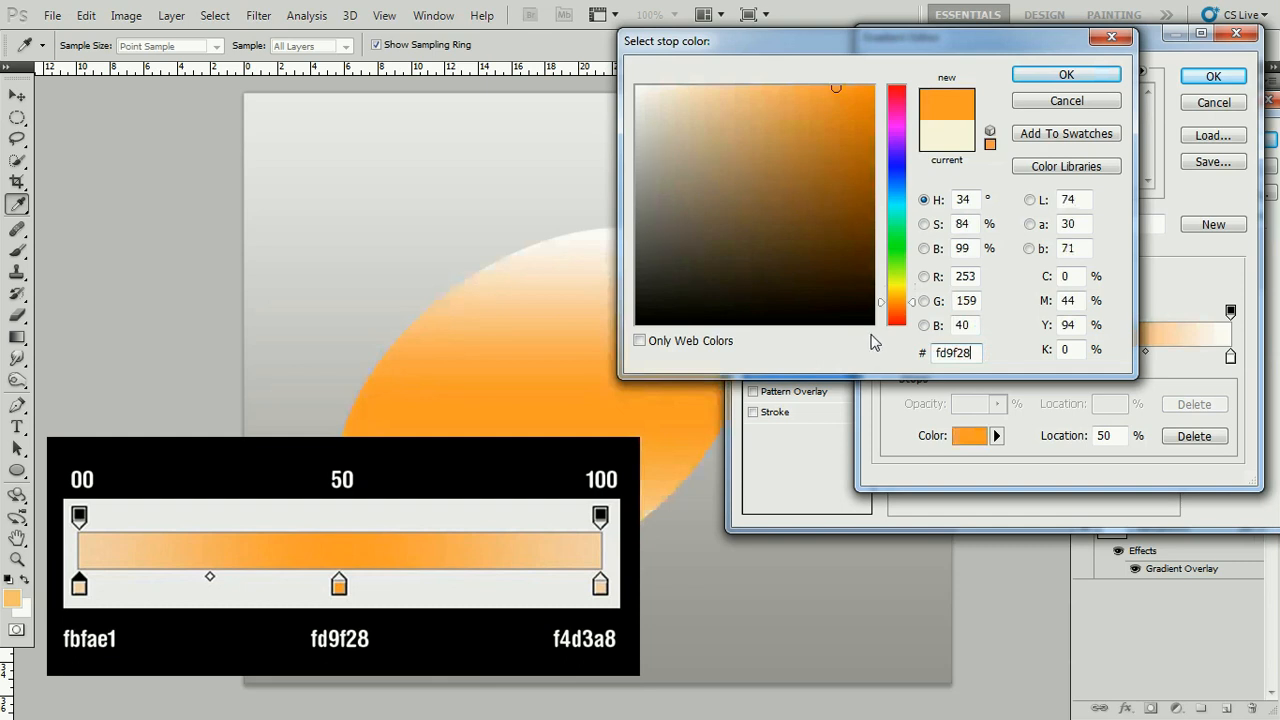
click(1066, 75)
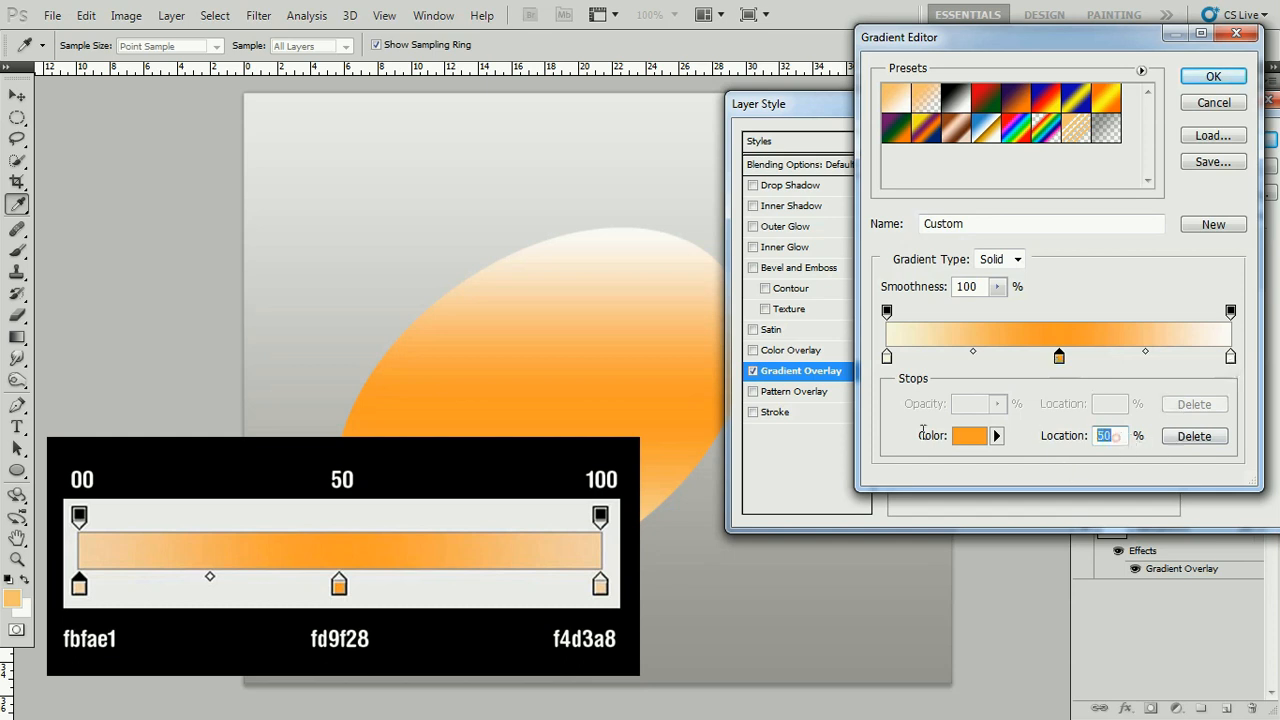
text(20)
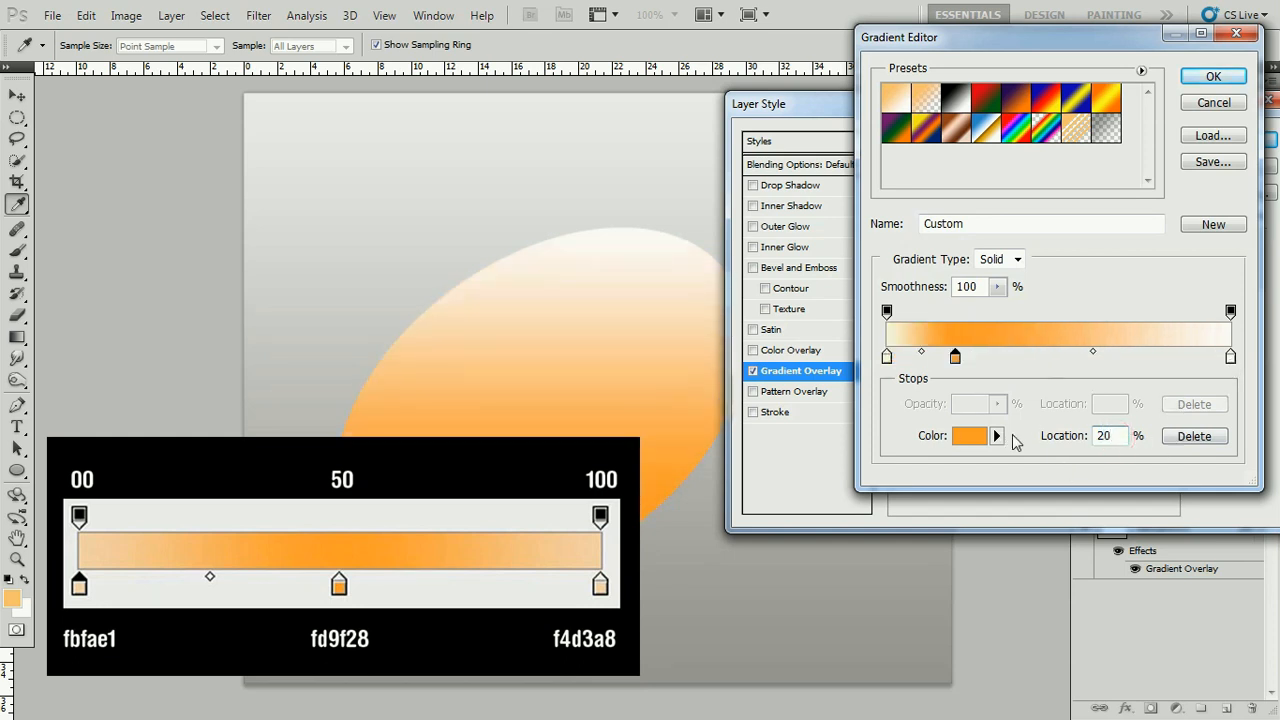
drag(955, 357, 1066, 357)
text(50)
Set the gradient's end colour stop at location 100% to f4d3a8.
click(1230, 357)
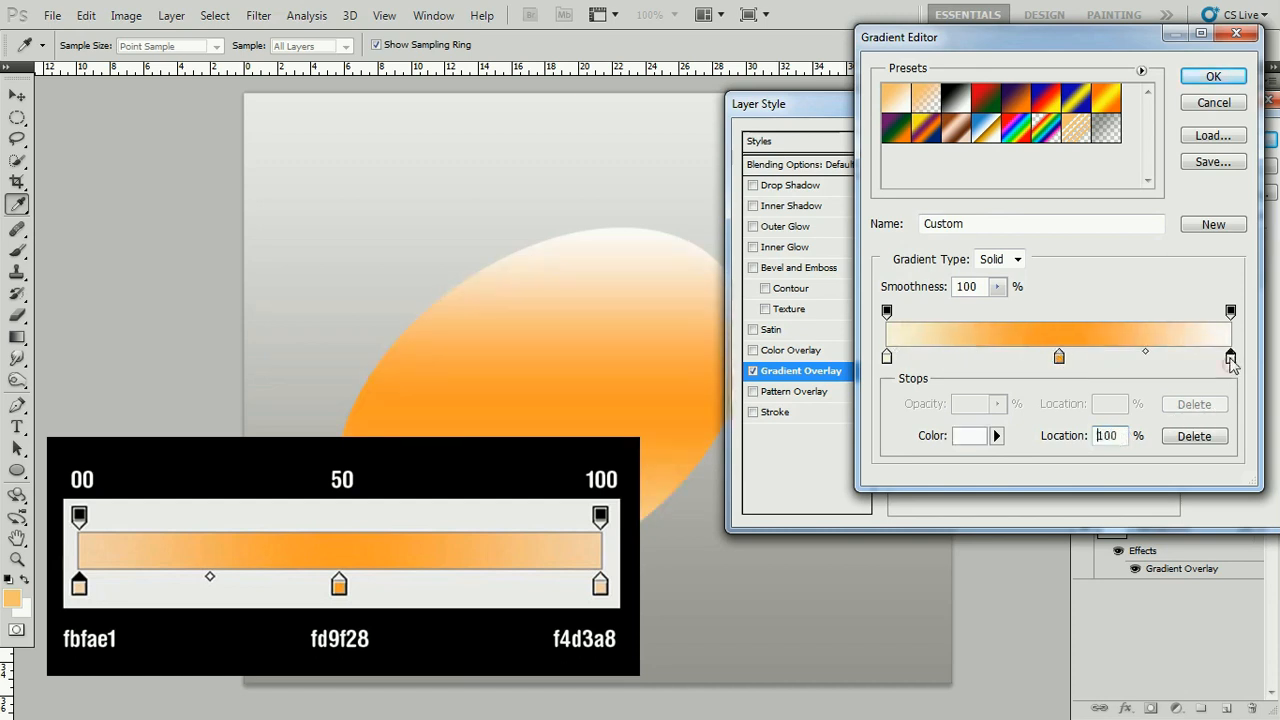
click(968, 435)
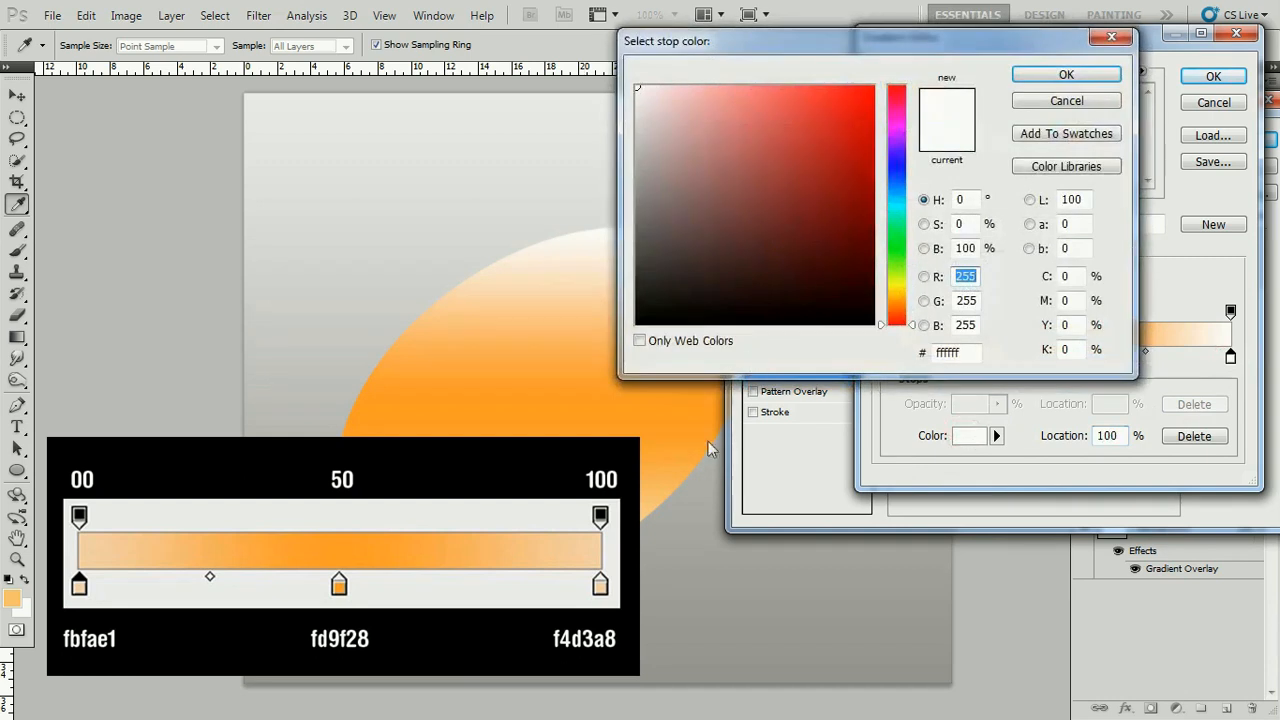
double_click(966, 351)
text(f4d3a)
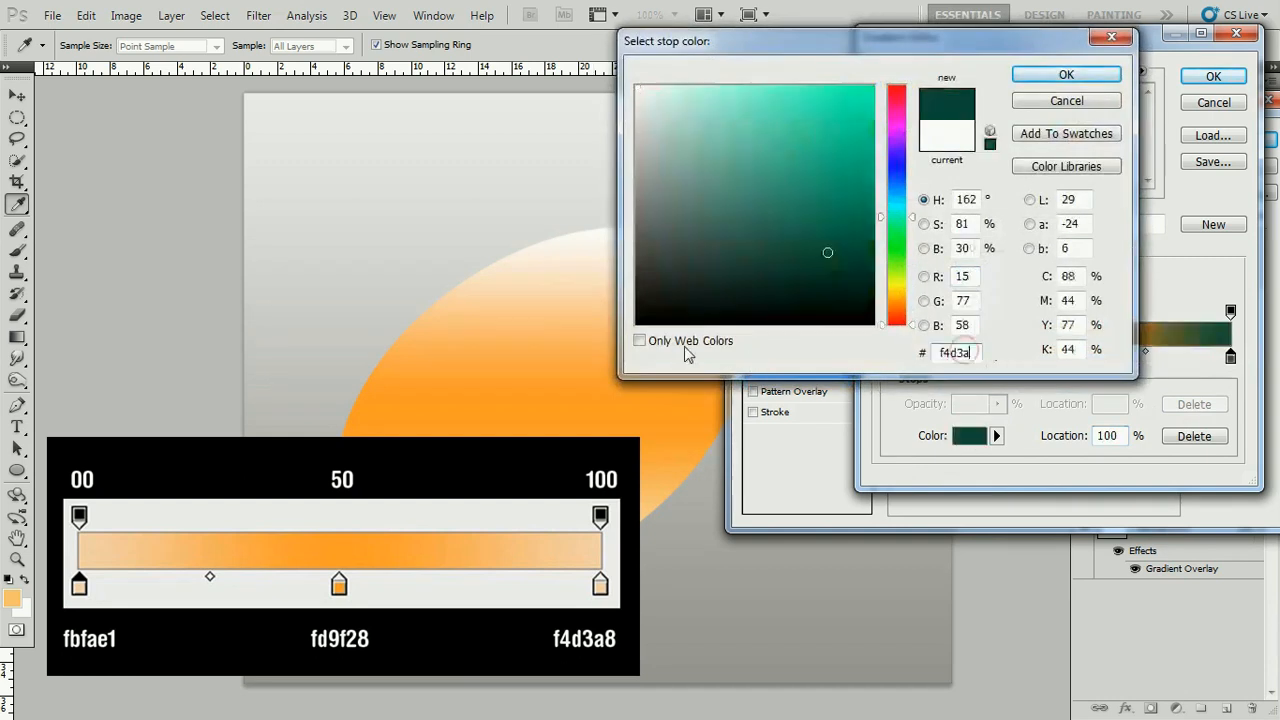
text(8)
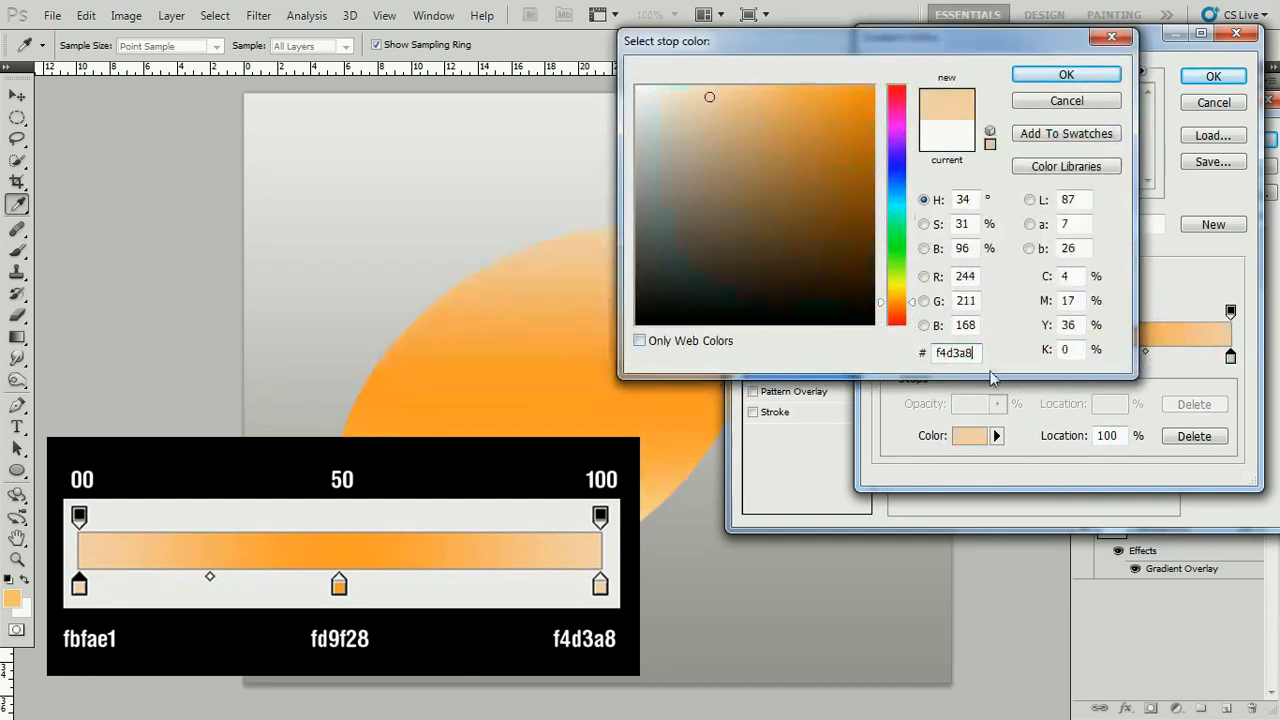
click(1058, 78)
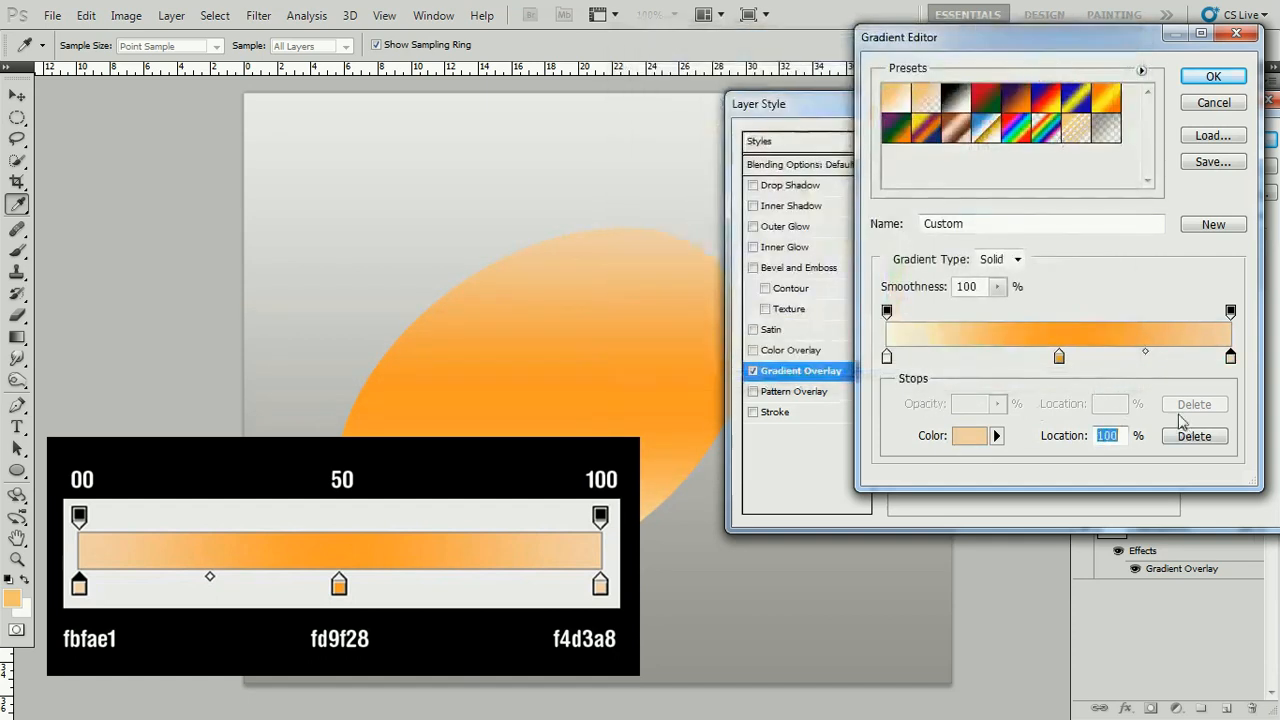
Accept the edited gradient, set the Gradient Overlay angle to 21°, and apply the layer style.
click(1213, 76)
mouse_move(1002, 117)
mouse_down()
mouse_move(1220, 150)
mouse_move(992, 127)
mouse_up()
drag(982, 266, 993, 277)
text(21)
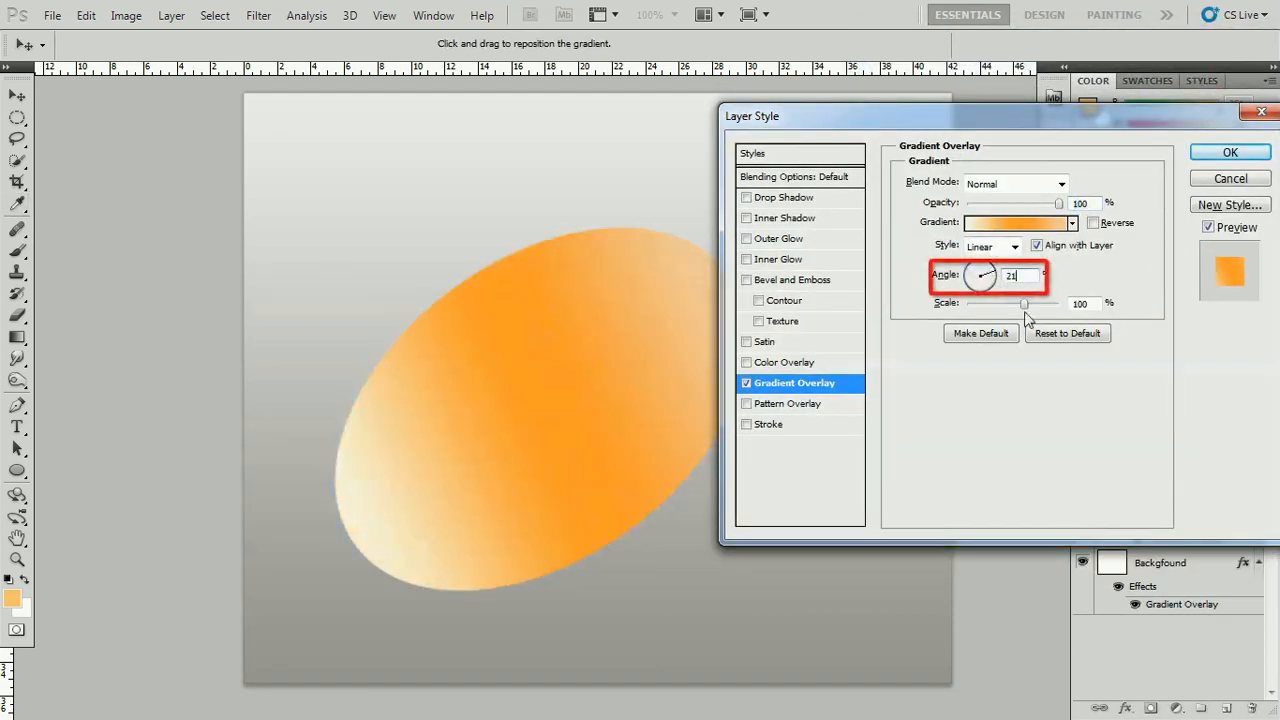
key(Return)
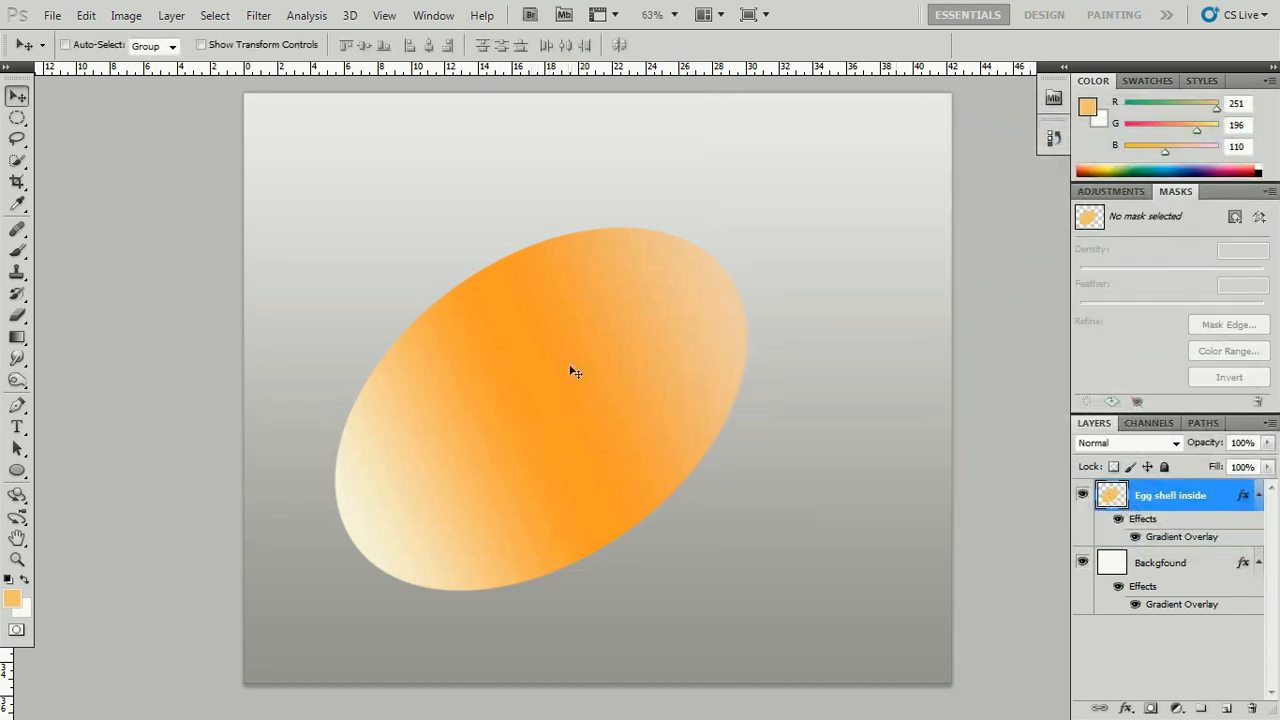
Create an empty layer above the background and merge the Egg shell inside layer with it.
click(1218, 565)
key(ctrl+shift+n)
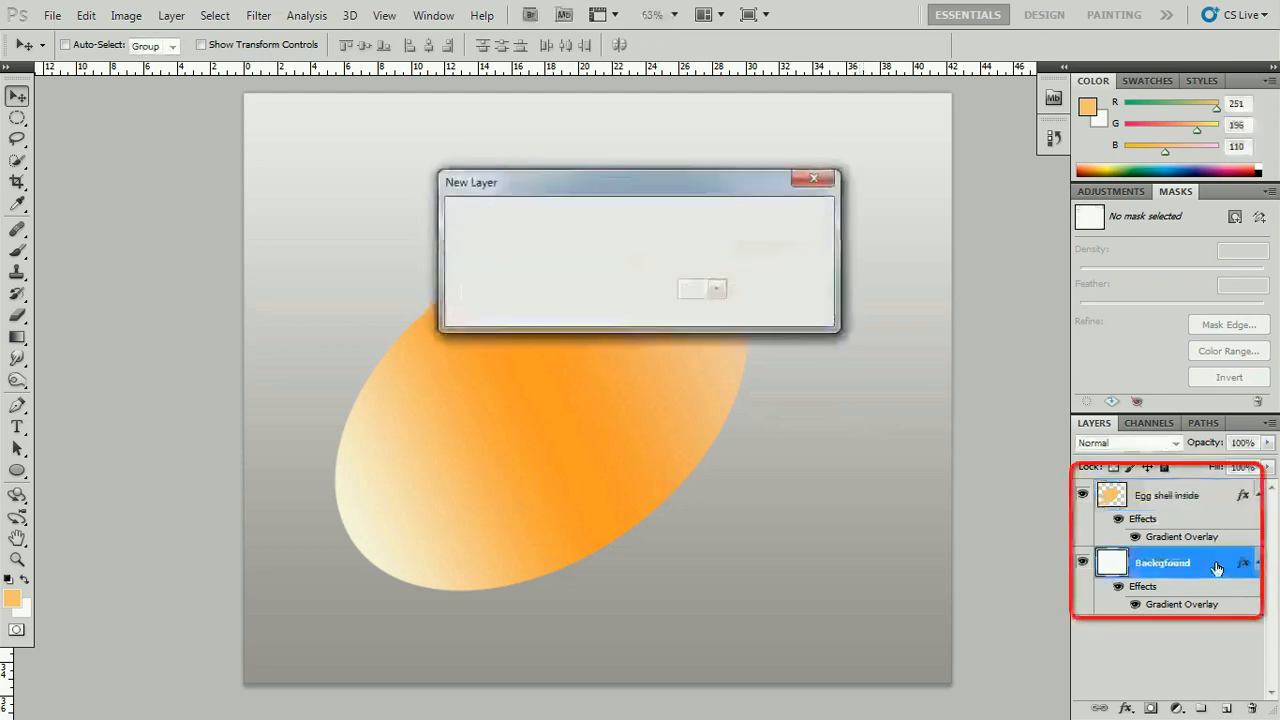
key(Return)
shift+click(1138, 505)
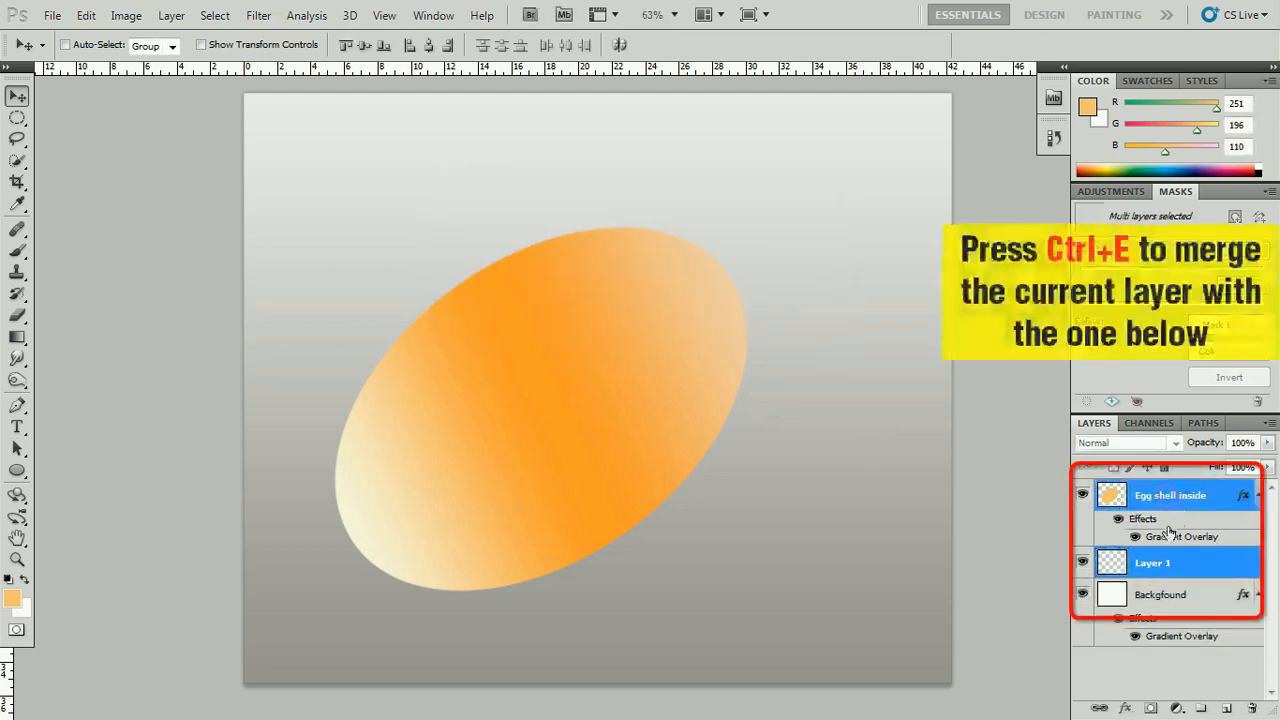
key(ctrl+e)
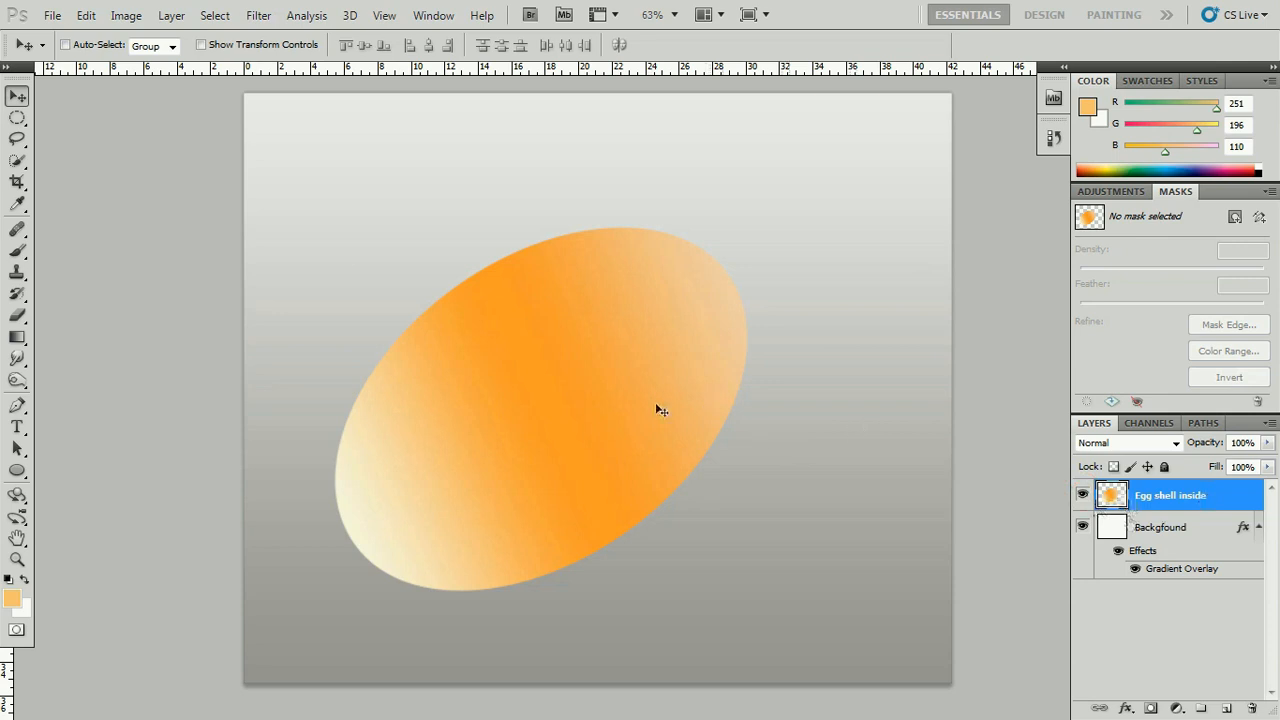
Create a new layer named "Shell Outside" directly above the background layer.
key(ctrl+shift+n)
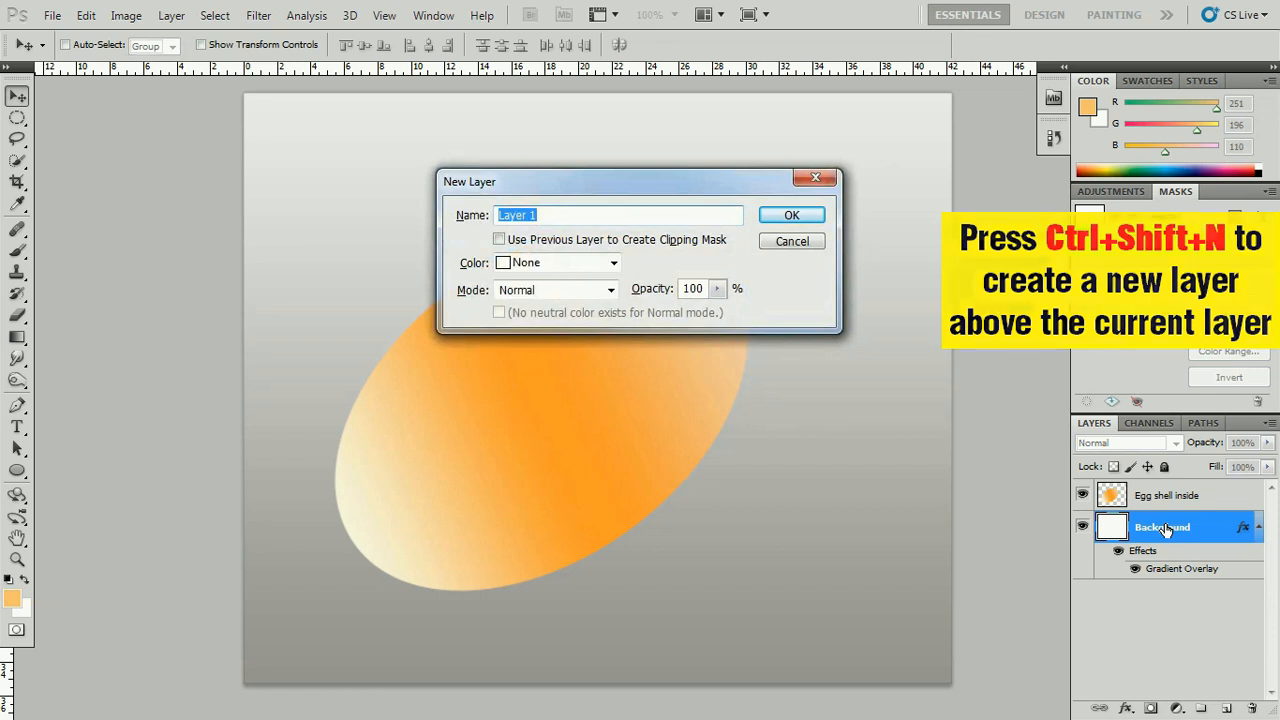
text(Shell Outside)
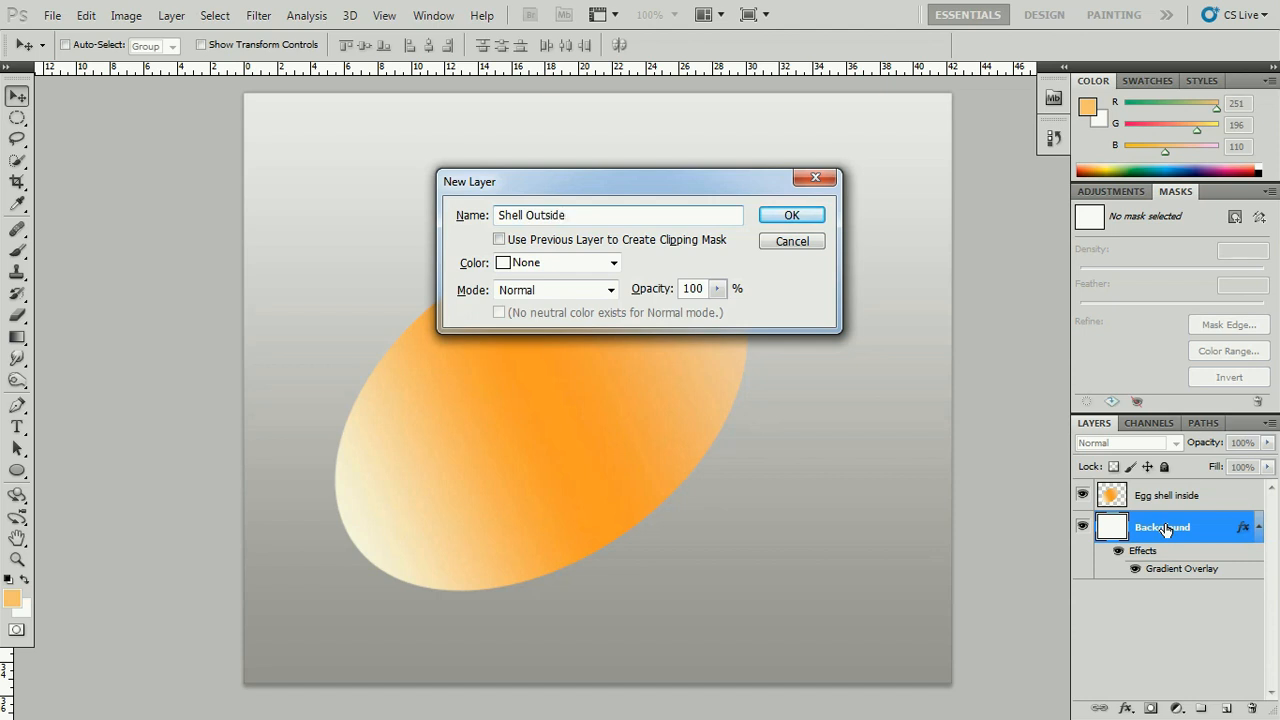
key(Return)
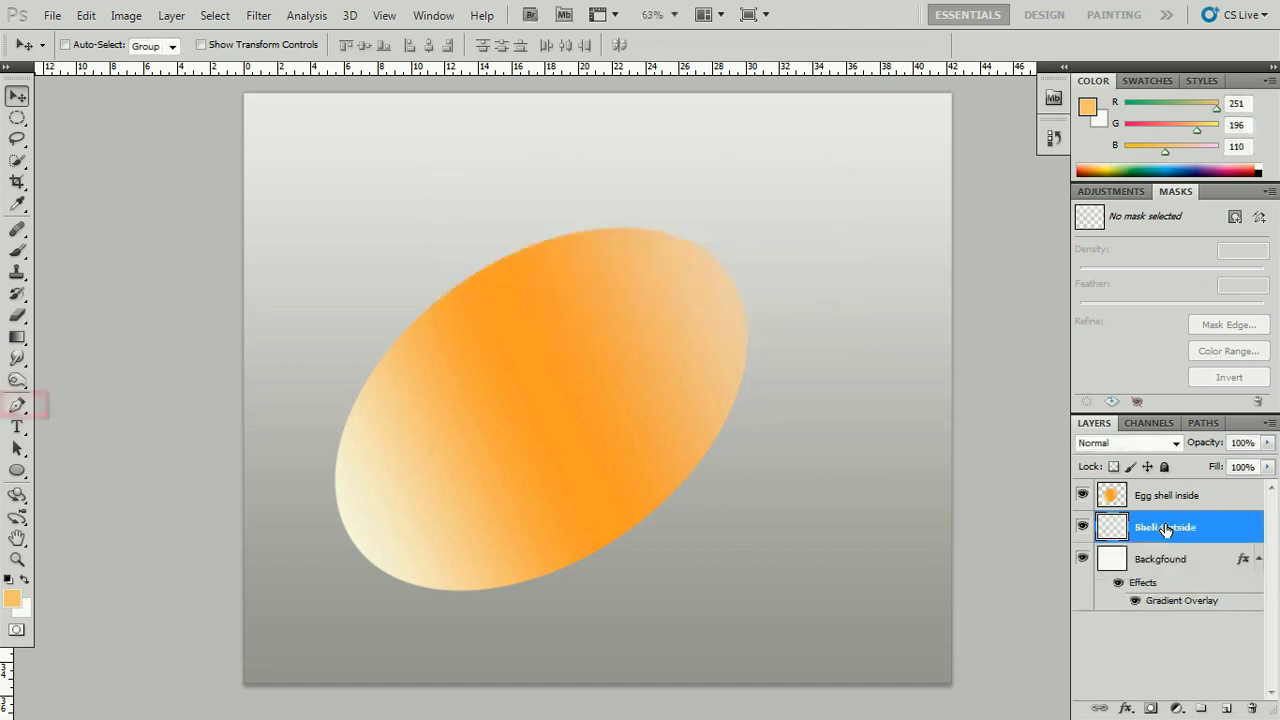
Draw a curved Pen path from the egg's upper-right edge, bulging outside its lower-right side, to its lower-left edge.
key(p)
key(ctrl+0)
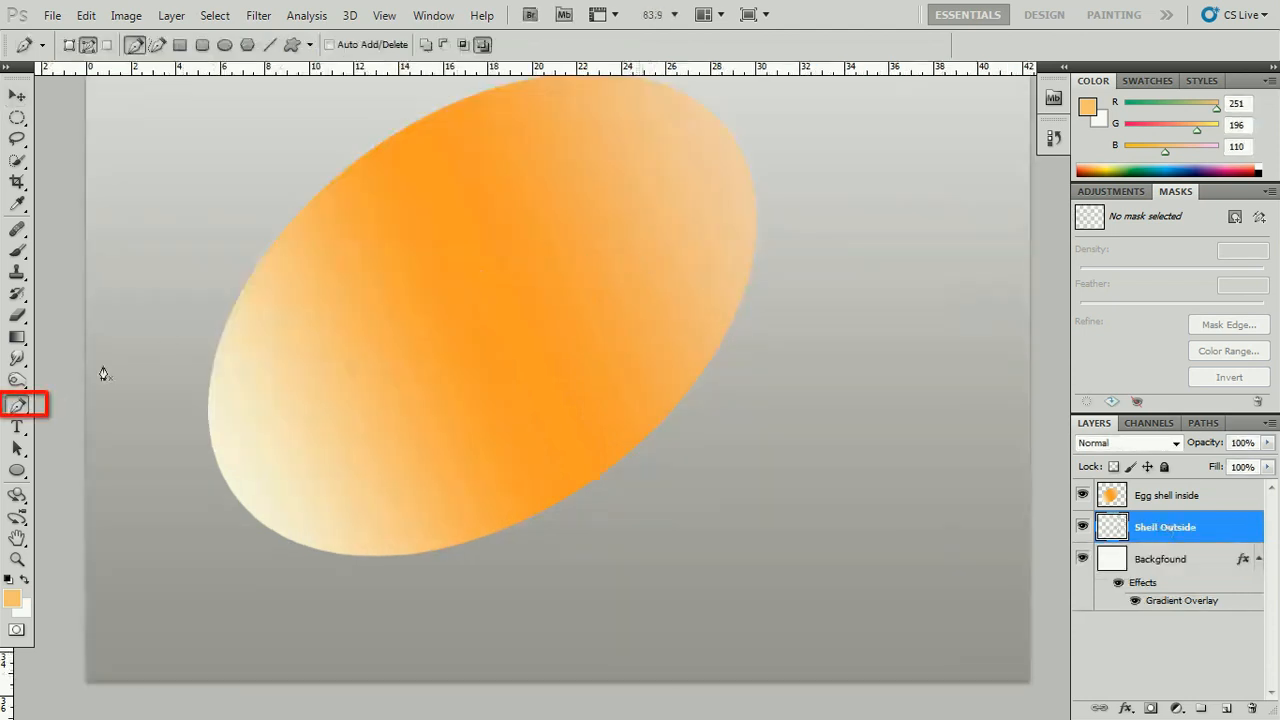
alt+scroll(775, 190, up, 1)
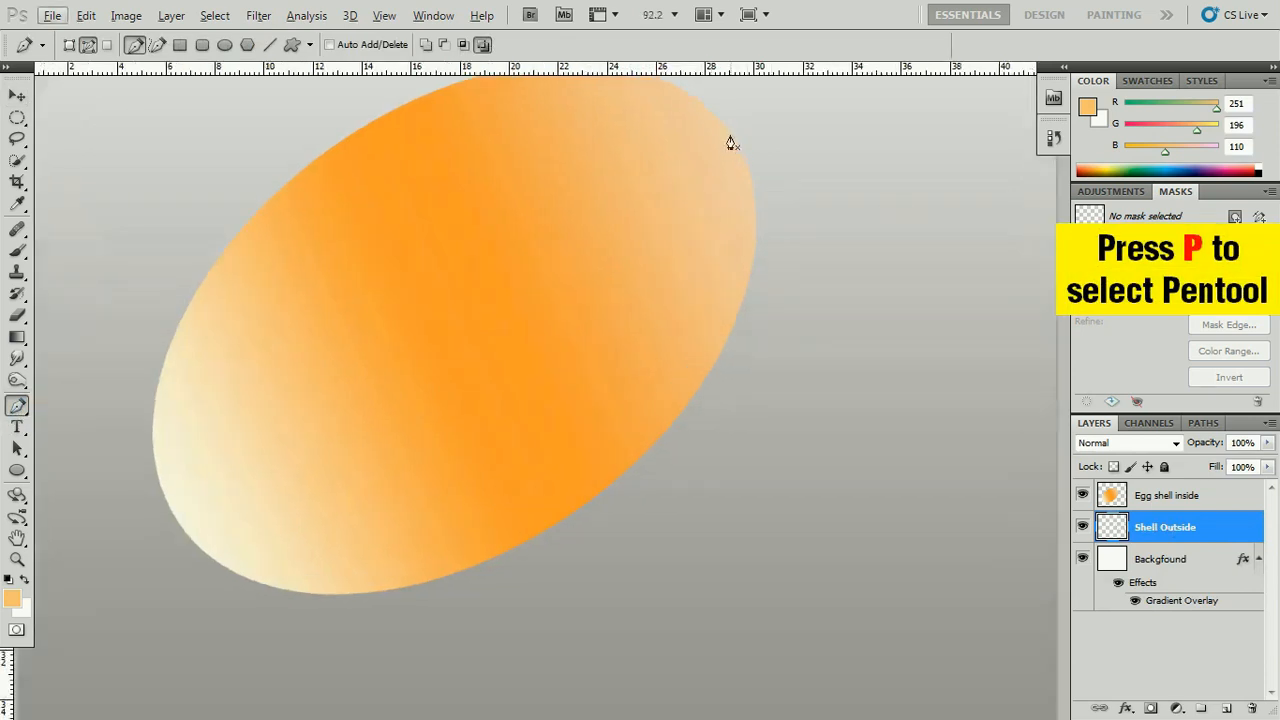
scroll(731, 271, down, 1)
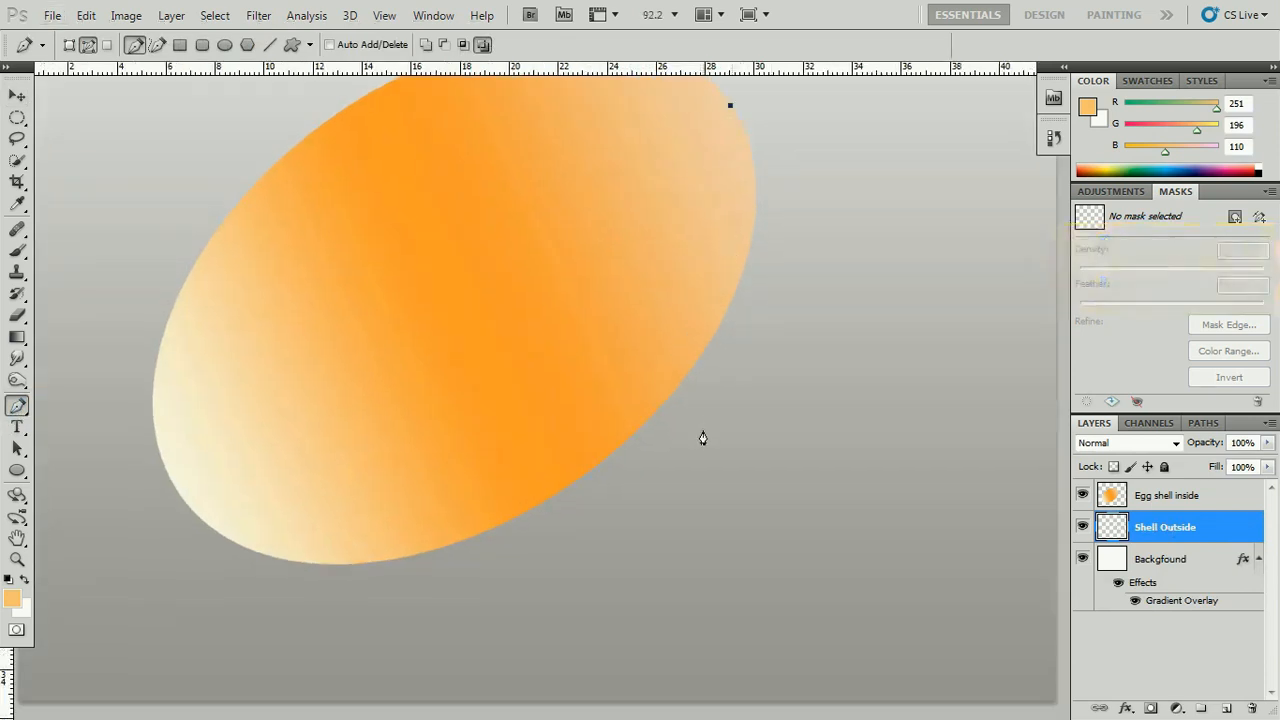
alt+scroll(700, 431, down, 1)
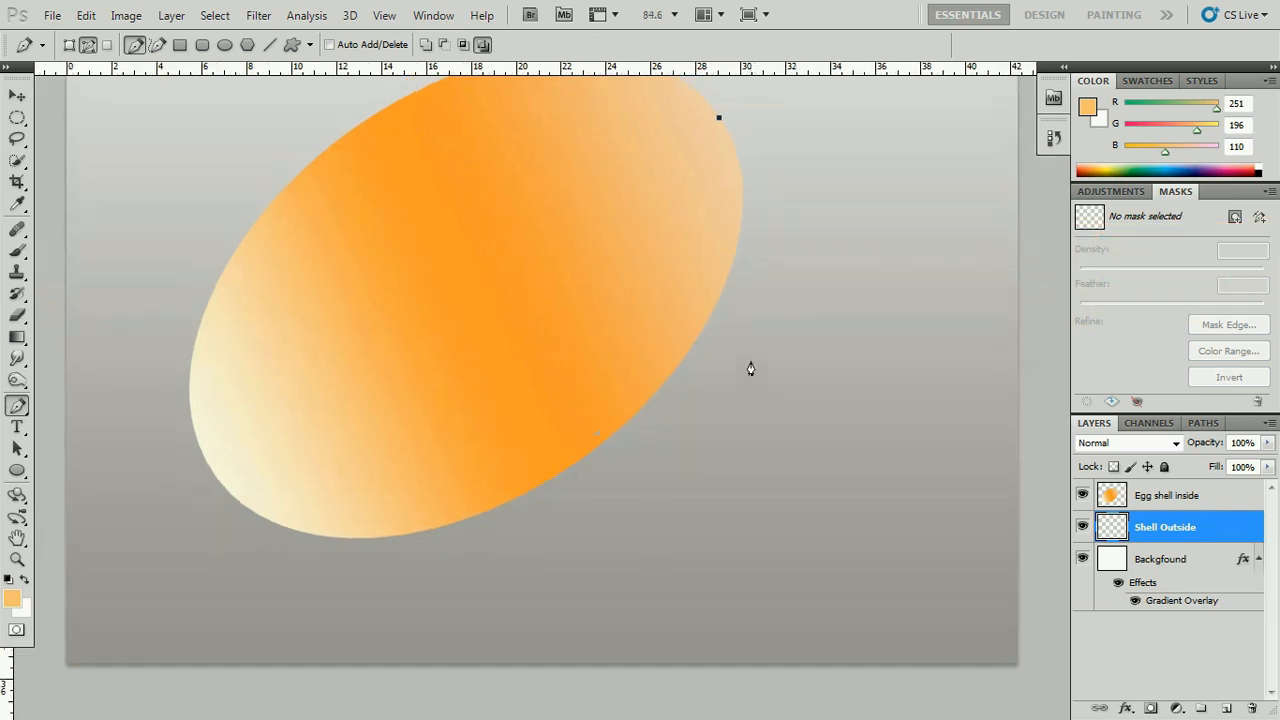
drag(706, 352, 625, 528)
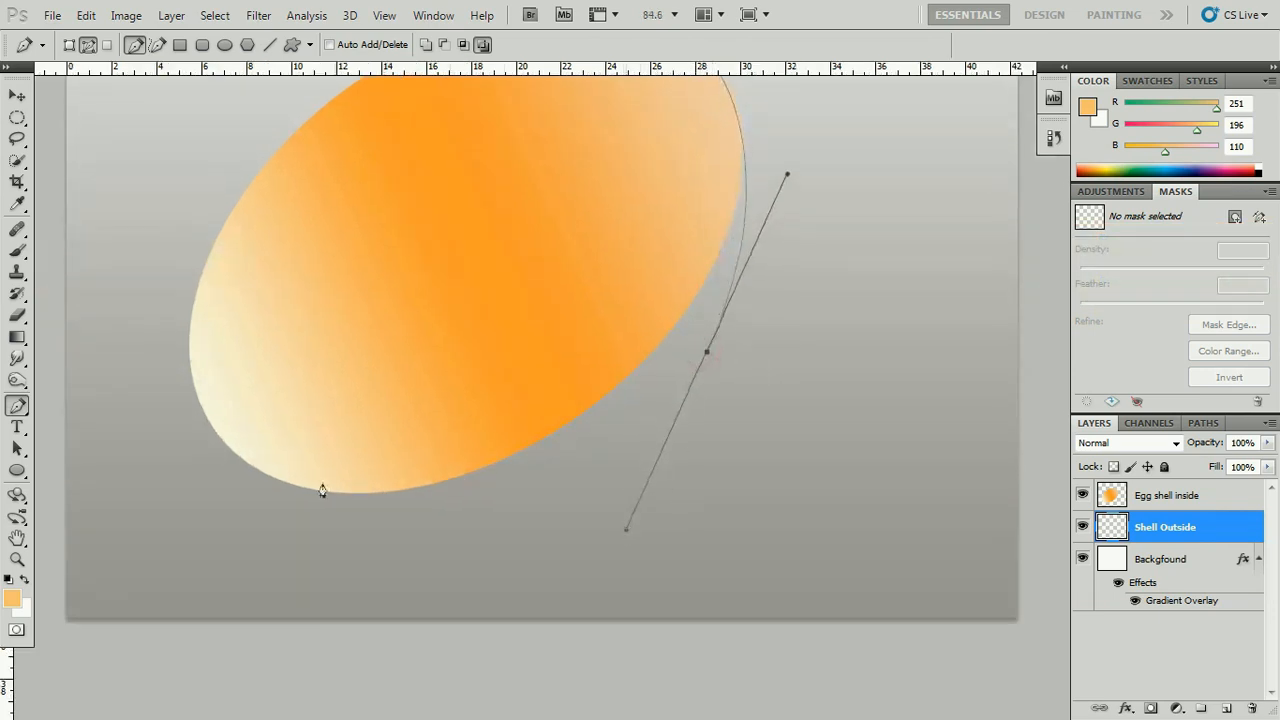
click(278, 480)
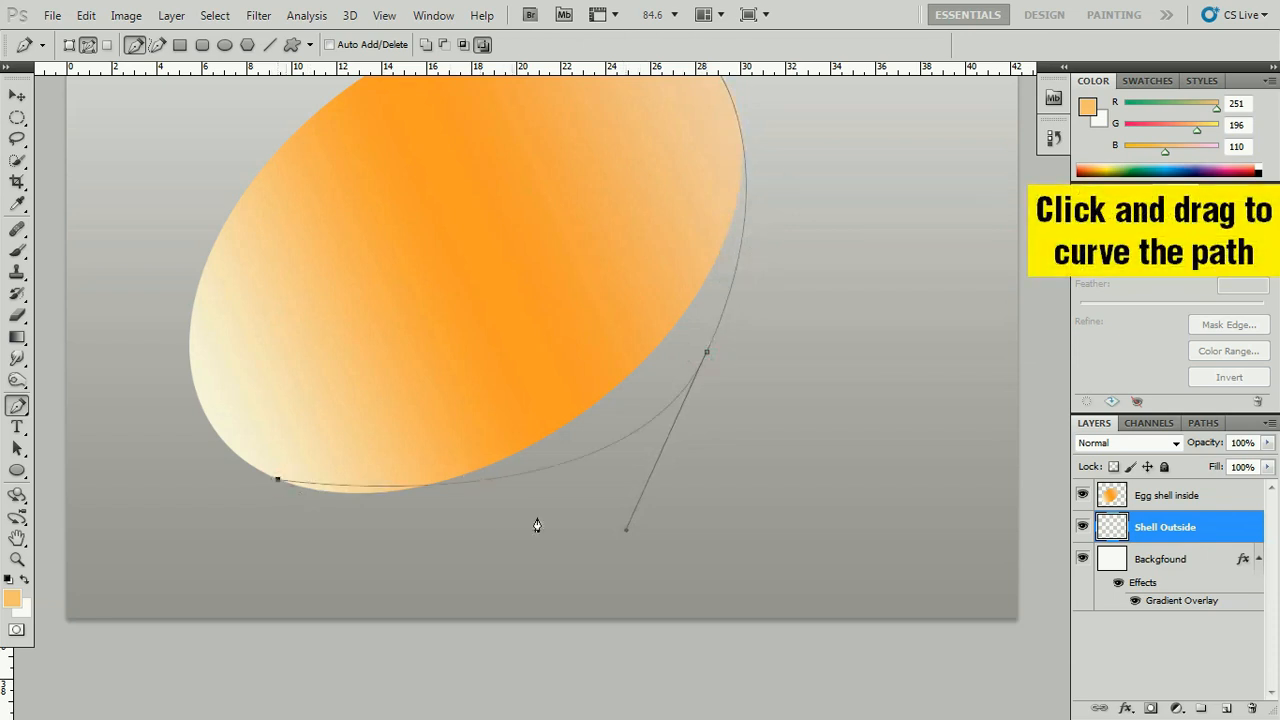
Adjust the direction handles of the path's lower-right anchor so the curve bulges smoothly outside the egg's lower edge.
ctrl+click(707, 353)
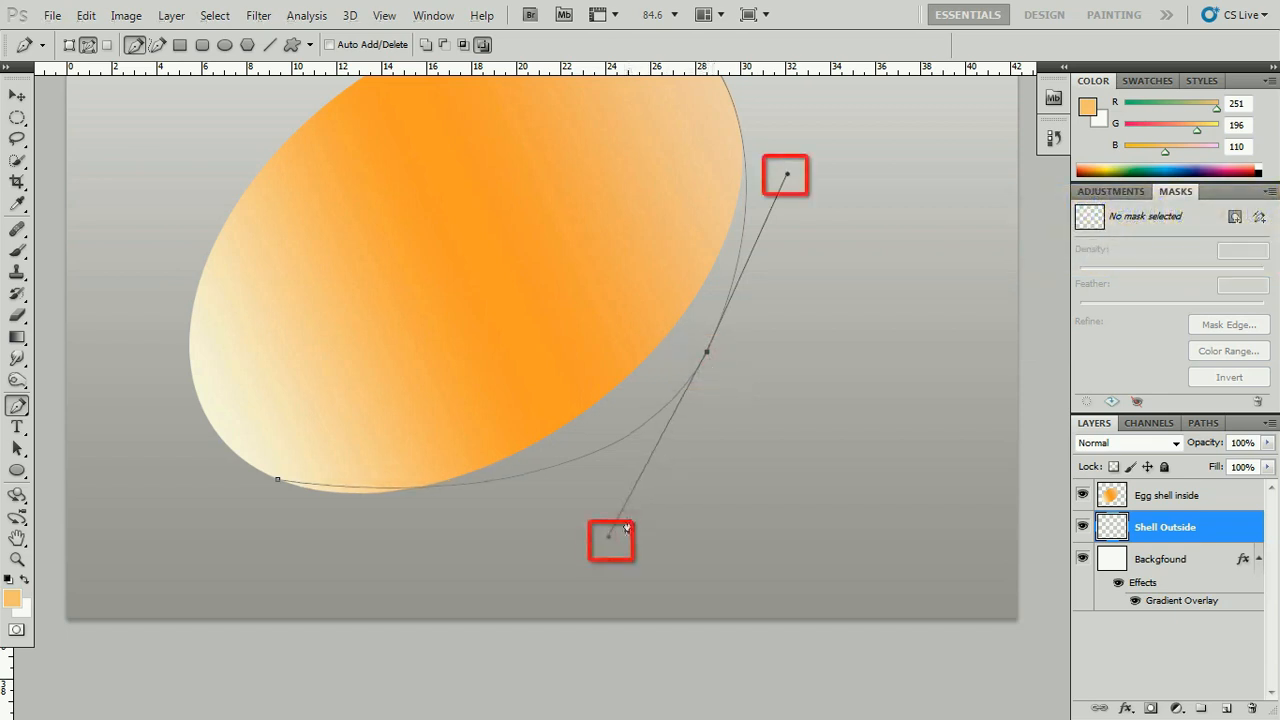
drag(611, 540, 511, 583)
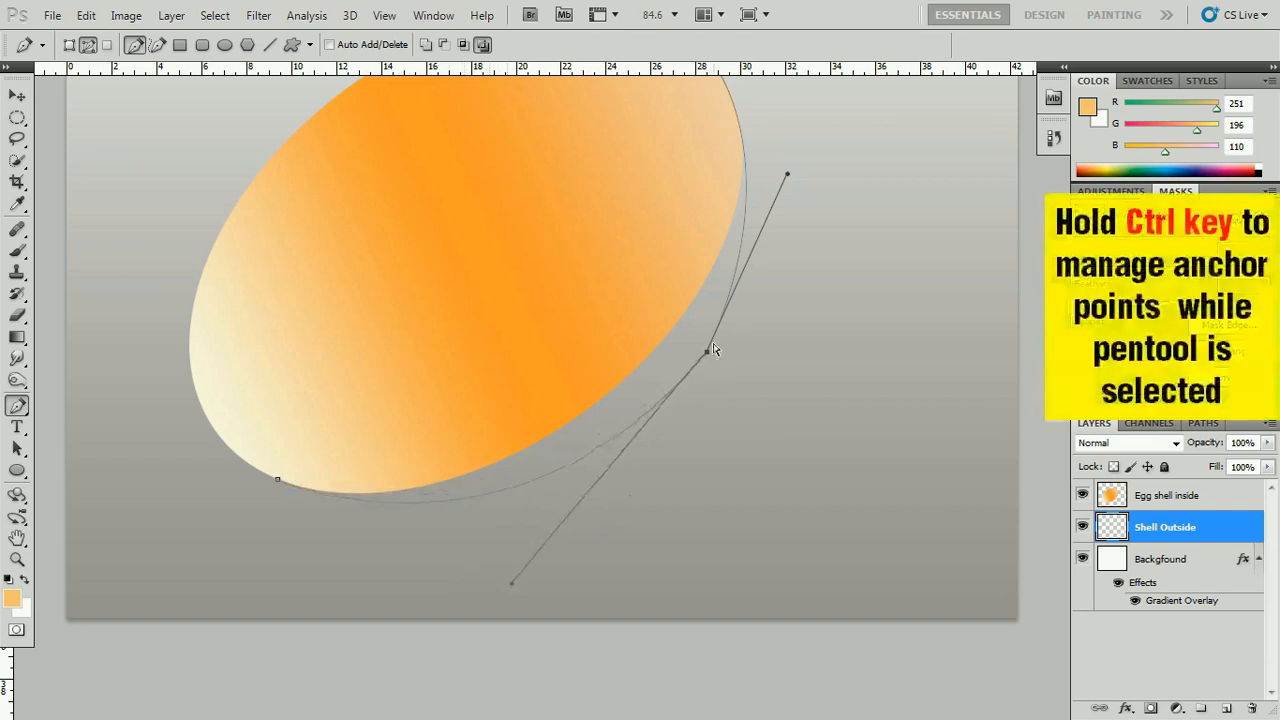
drag(712, 351, 719, 351)
scroll(782, 238, up, 1)
drag(794, 189, 714, 125)
scroll(719, 138, up, 3)
drag(783, 191, 784, 185)
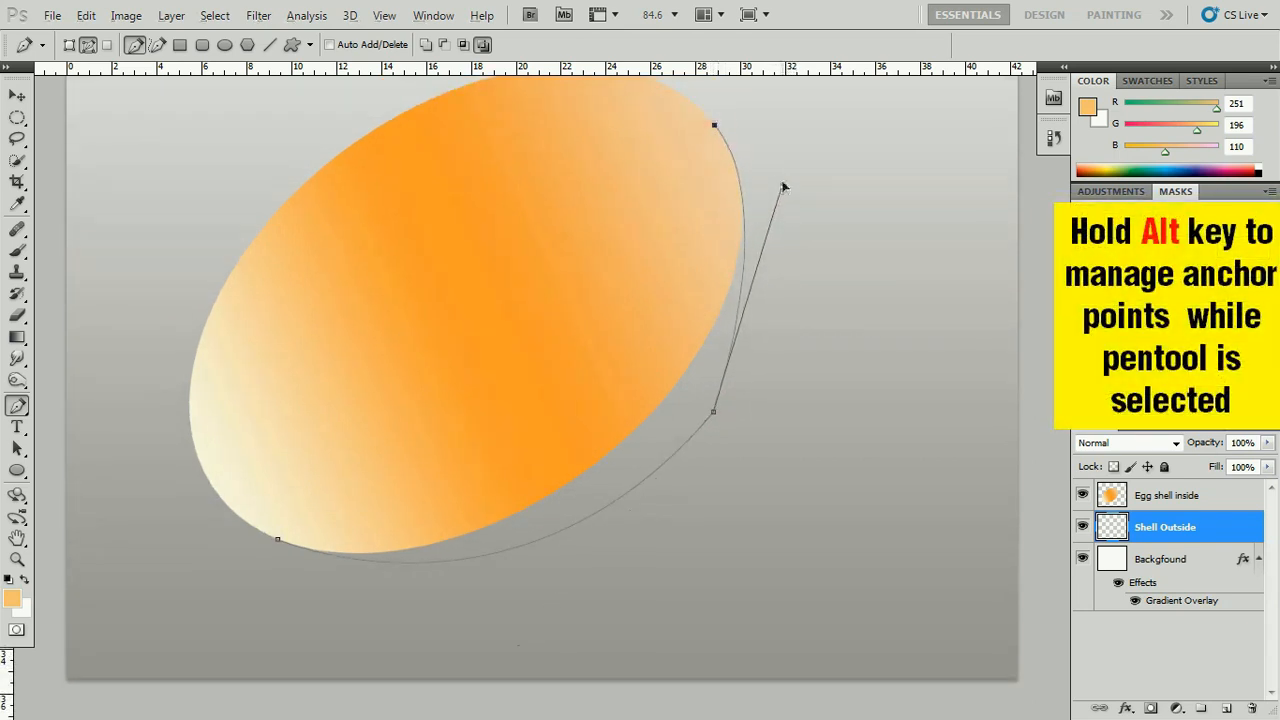
Shift the lower-right anchor slightly down and extend both of its handles to give the shell curve a fuller, rounder bulge.
drag(712, 412, 708, 425)
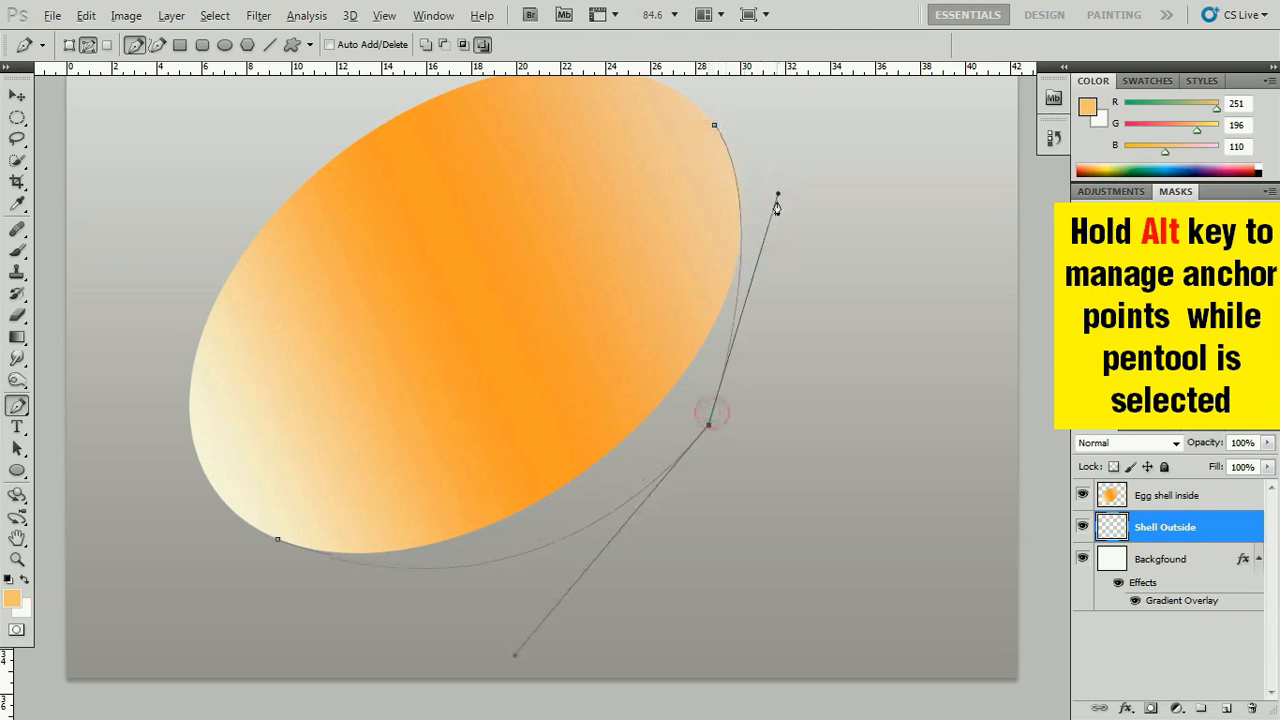
drag(777, 193, 801, 258)
scroll(674, 514, down, 3)
drag(516, 613, 531, 616)
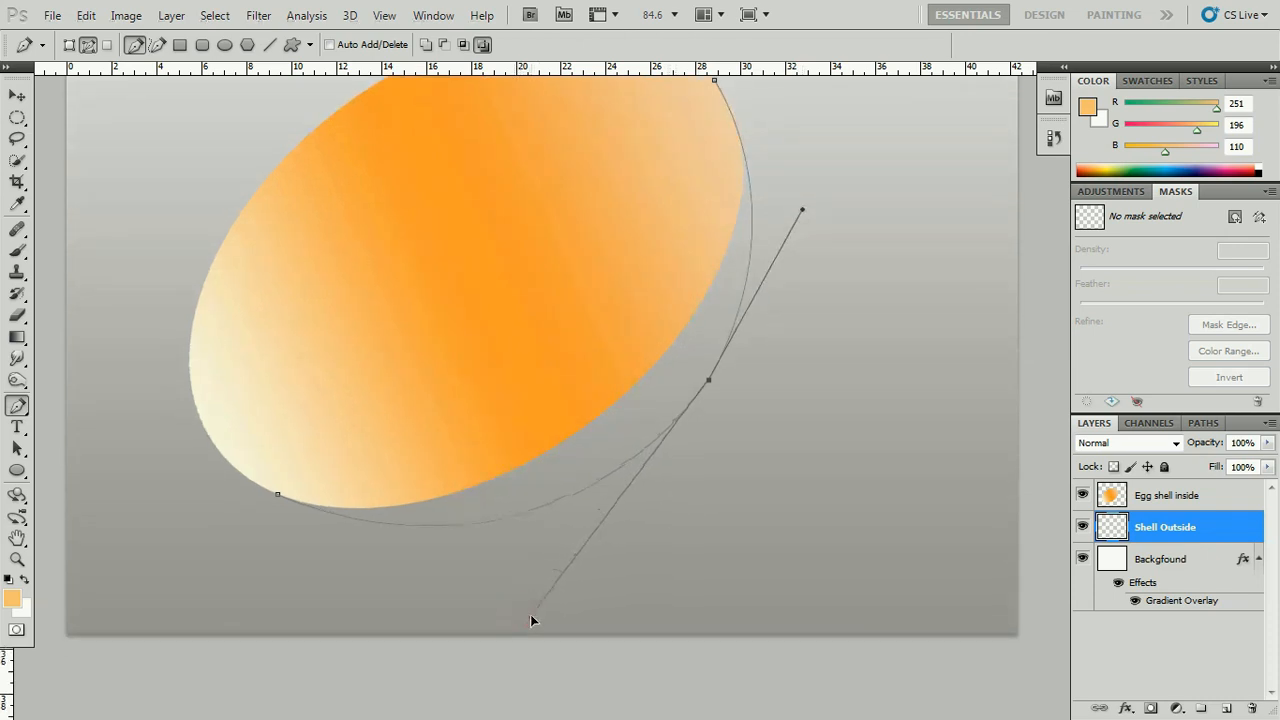
Close the path with a straight segment from the lower-left anchor to the upper-right one and convert it to a selection.
click(280, 496)
scroll(436, 422, down, 2)
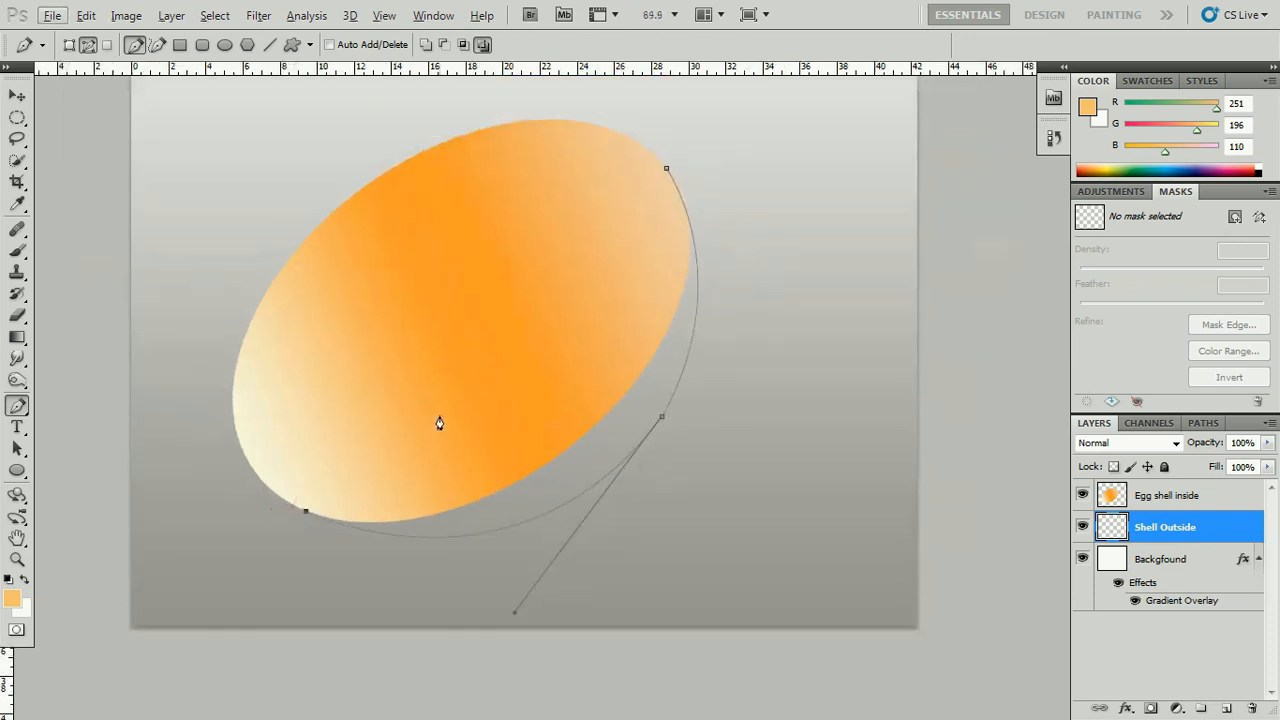
click(667, 171)
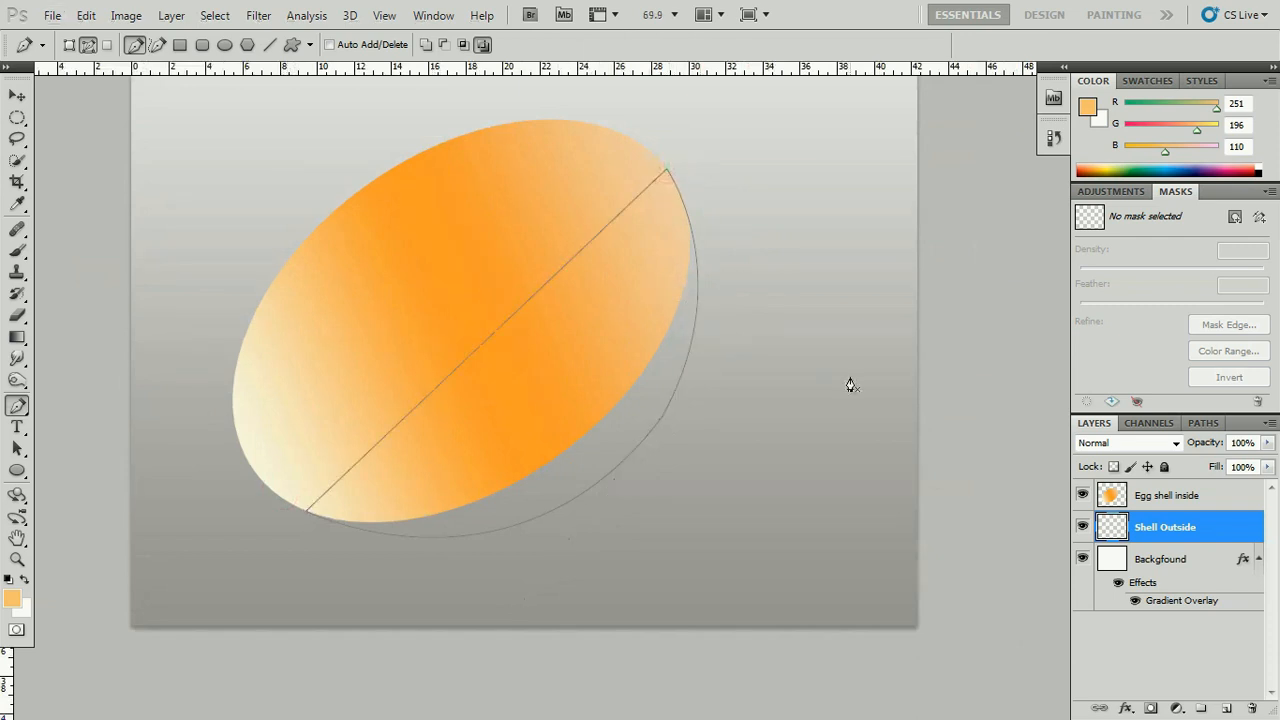
key(ctrl+Return)
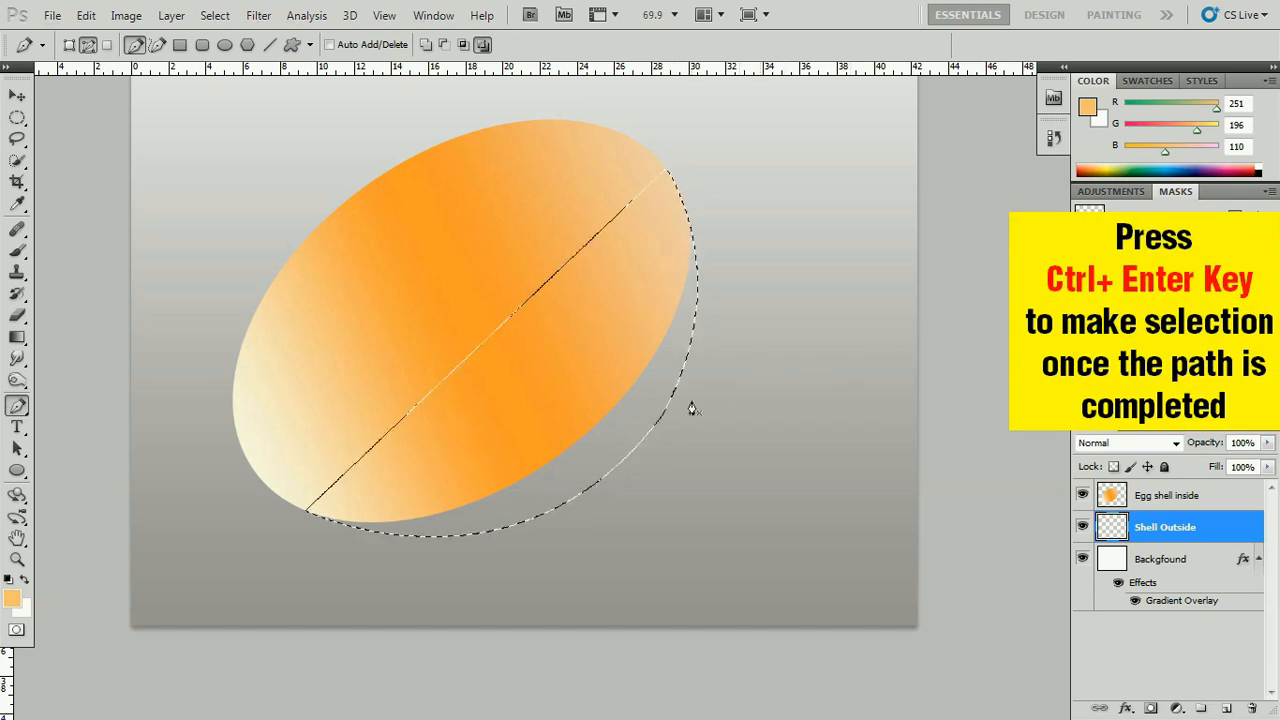
Set the foreground colour to f7ebbf, fill the shell selection with it on the Shell Outside layer, and deselect.
key(i)
click(12, 598)
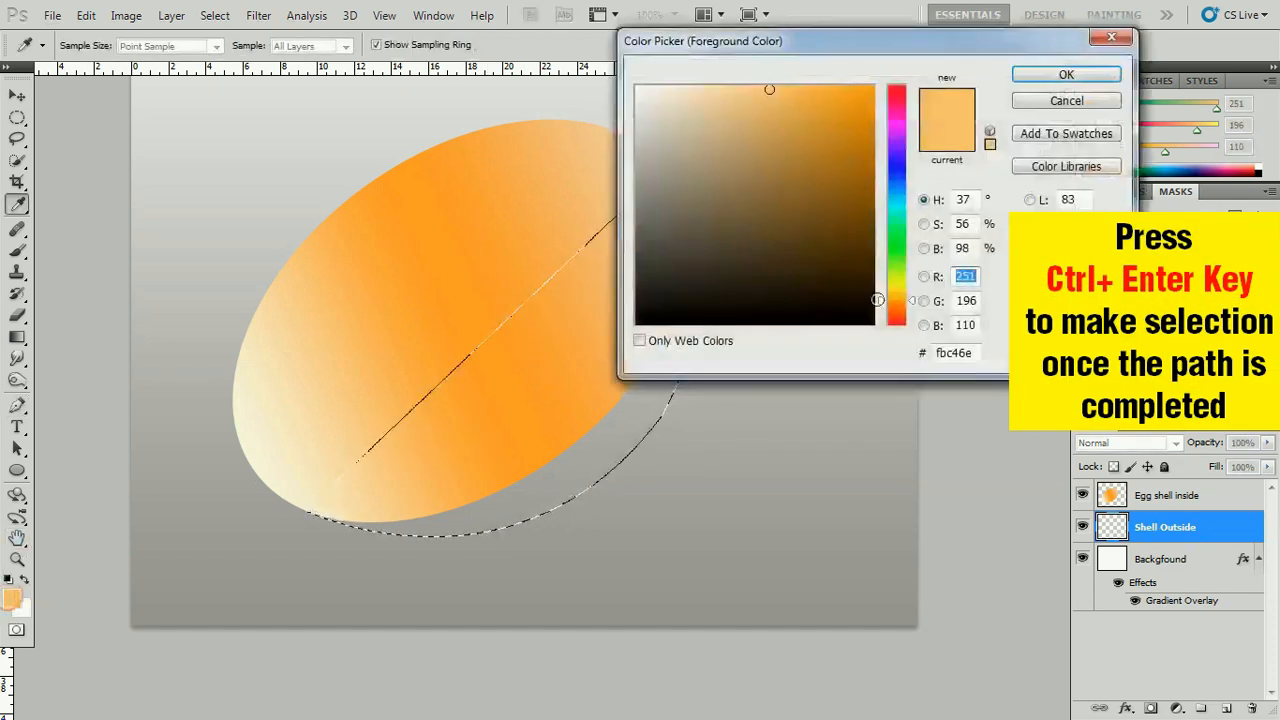
double_click(978, 353)
text(0f7ebb)
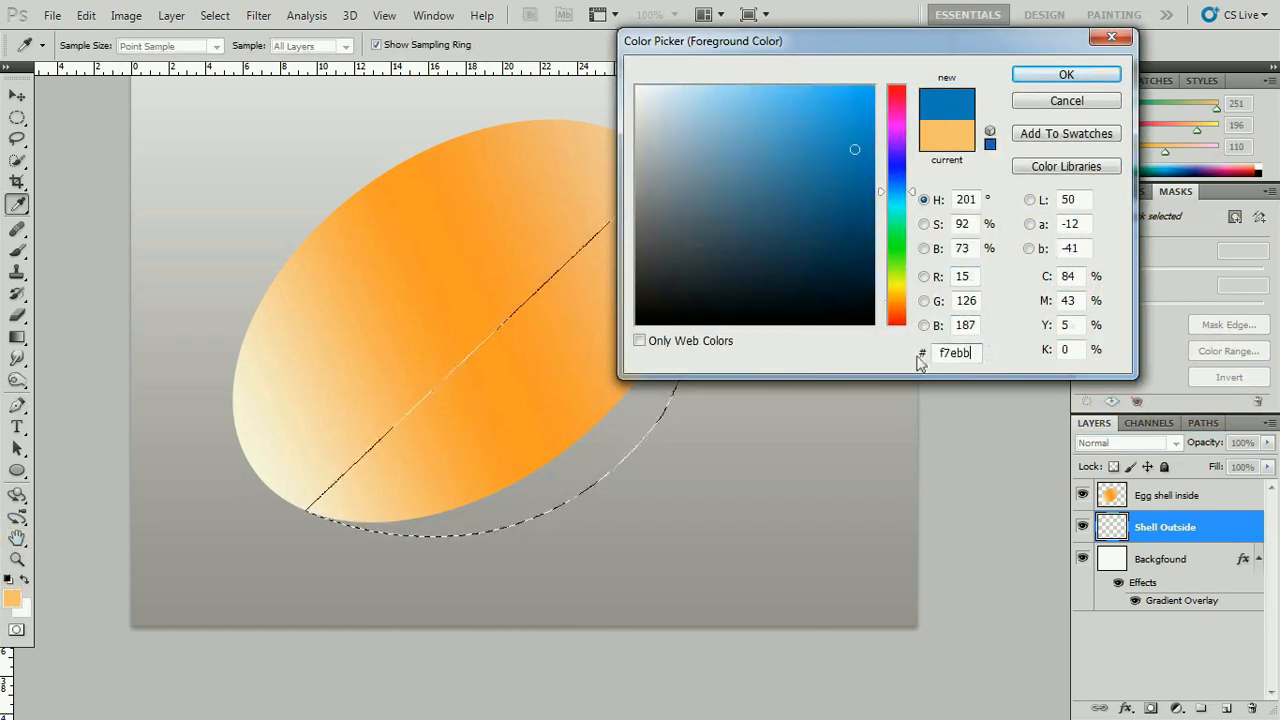
click(994, 327)
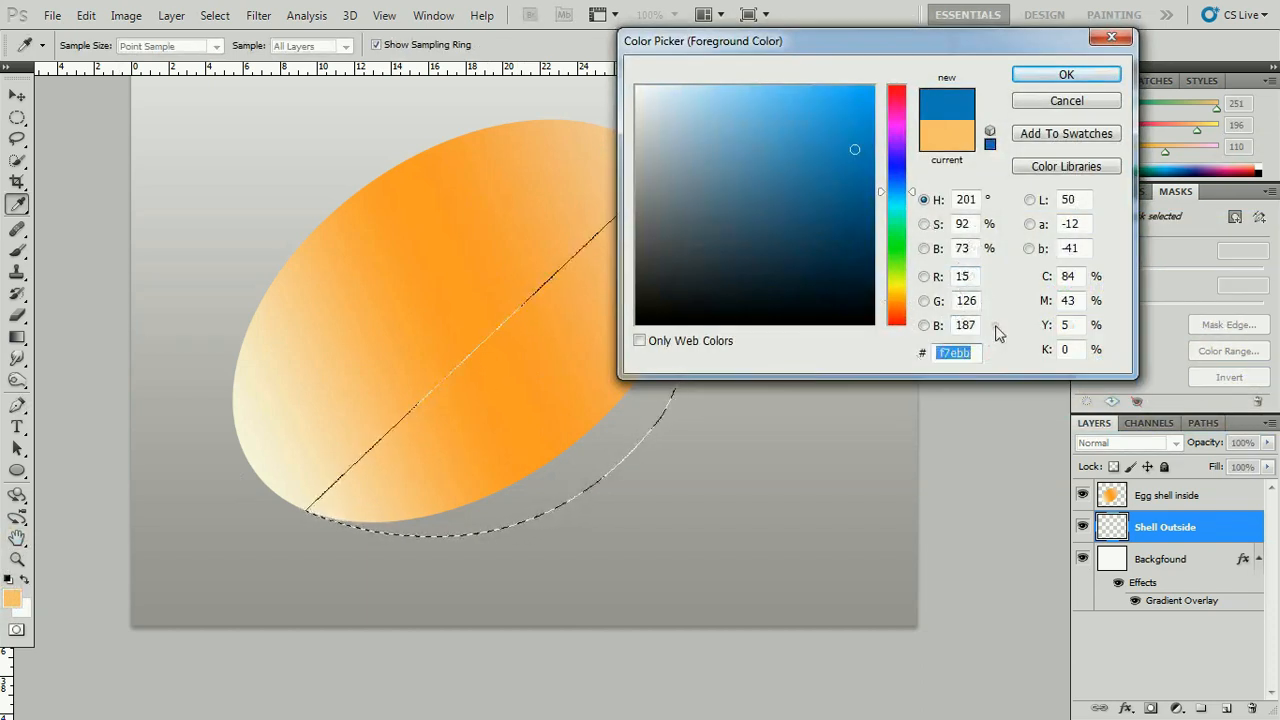
click(976, 326)
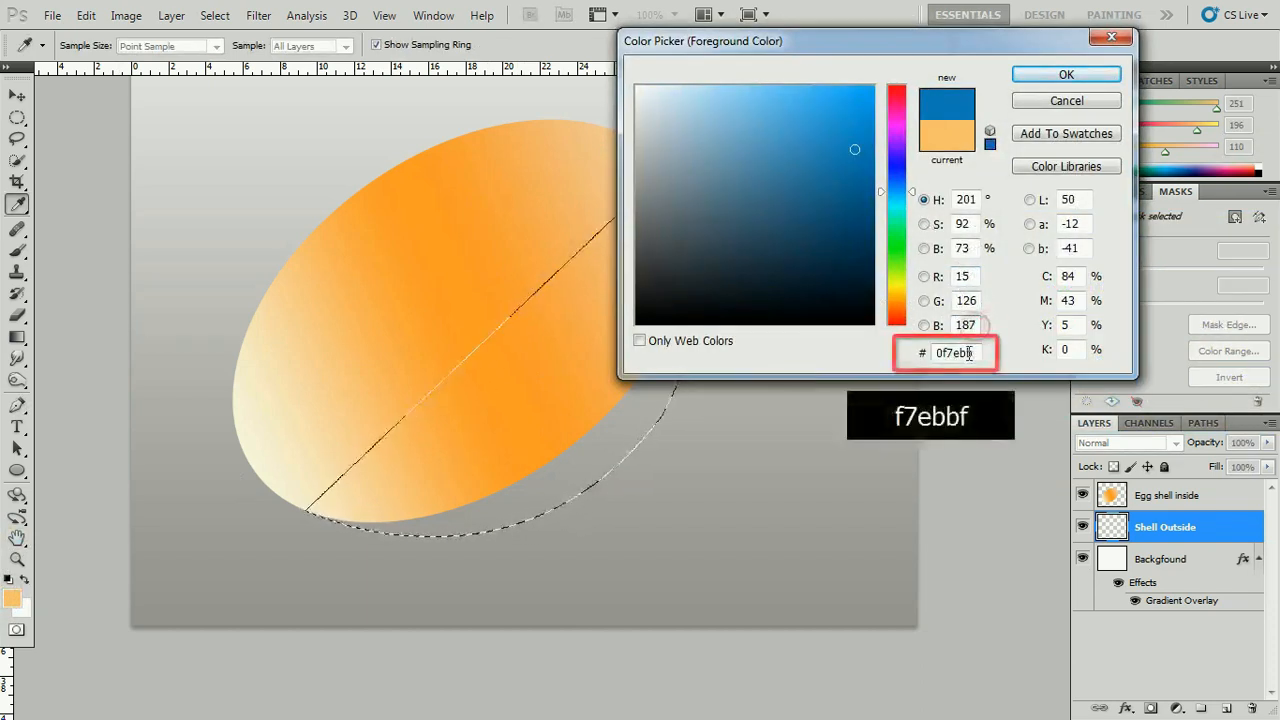
drag(976, 352, 927, 356)
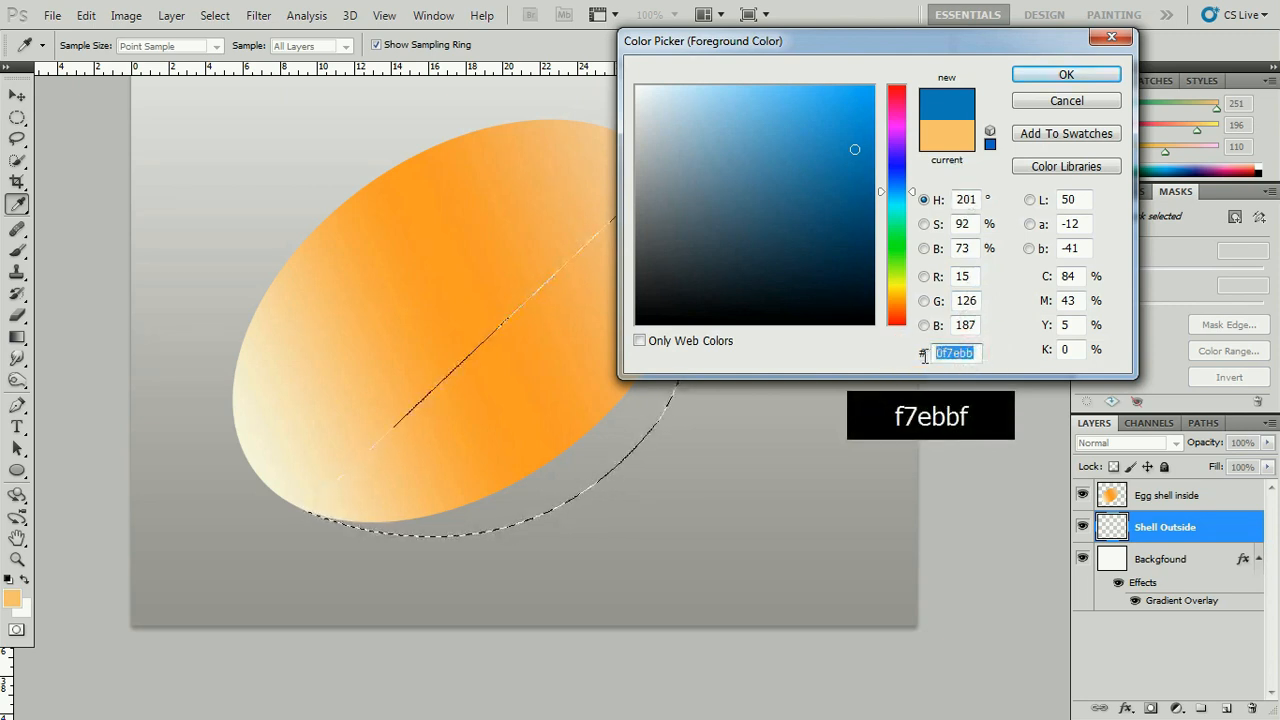
click(974, 281)
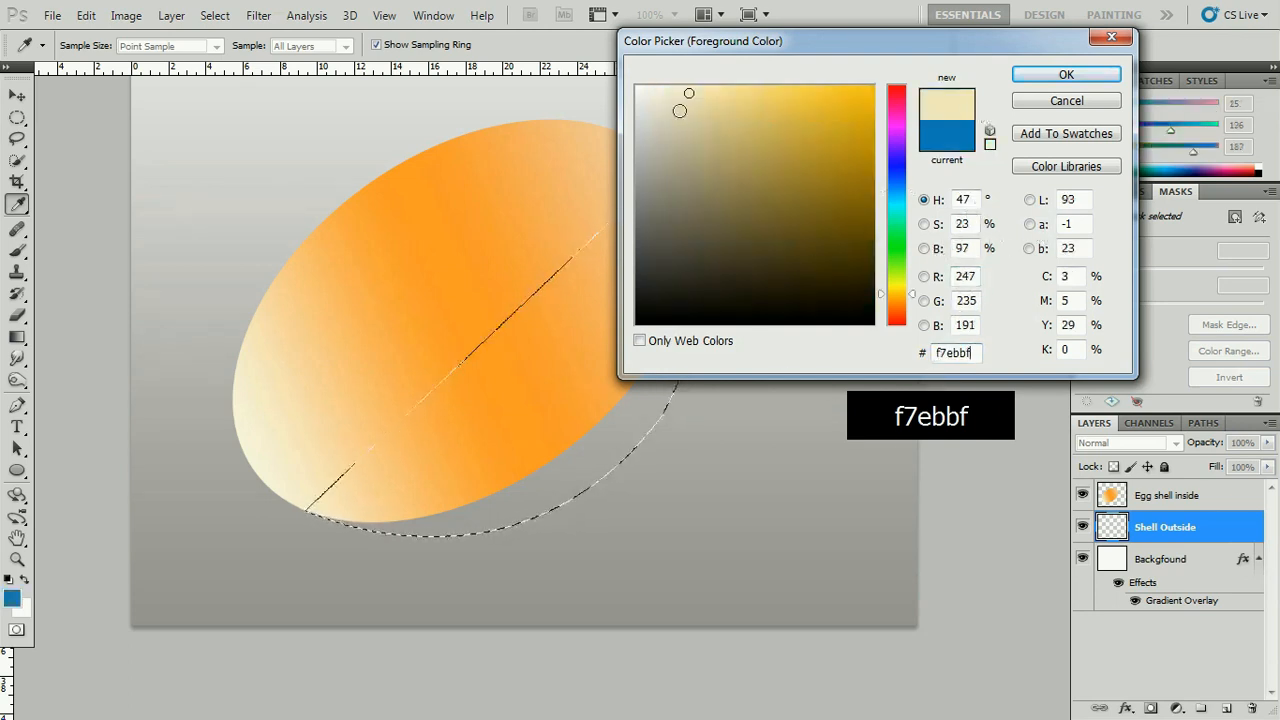
click(1066, 75)
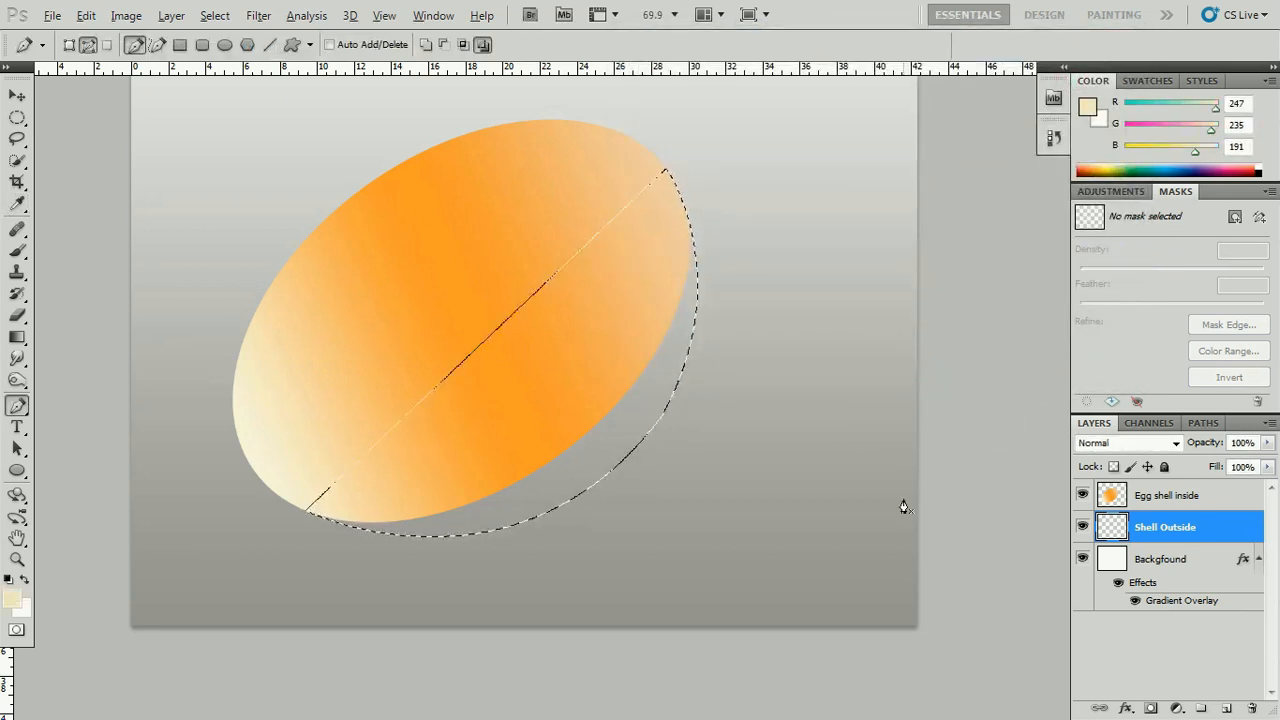
key(alt+BackSpace)
key(ctrl+d)
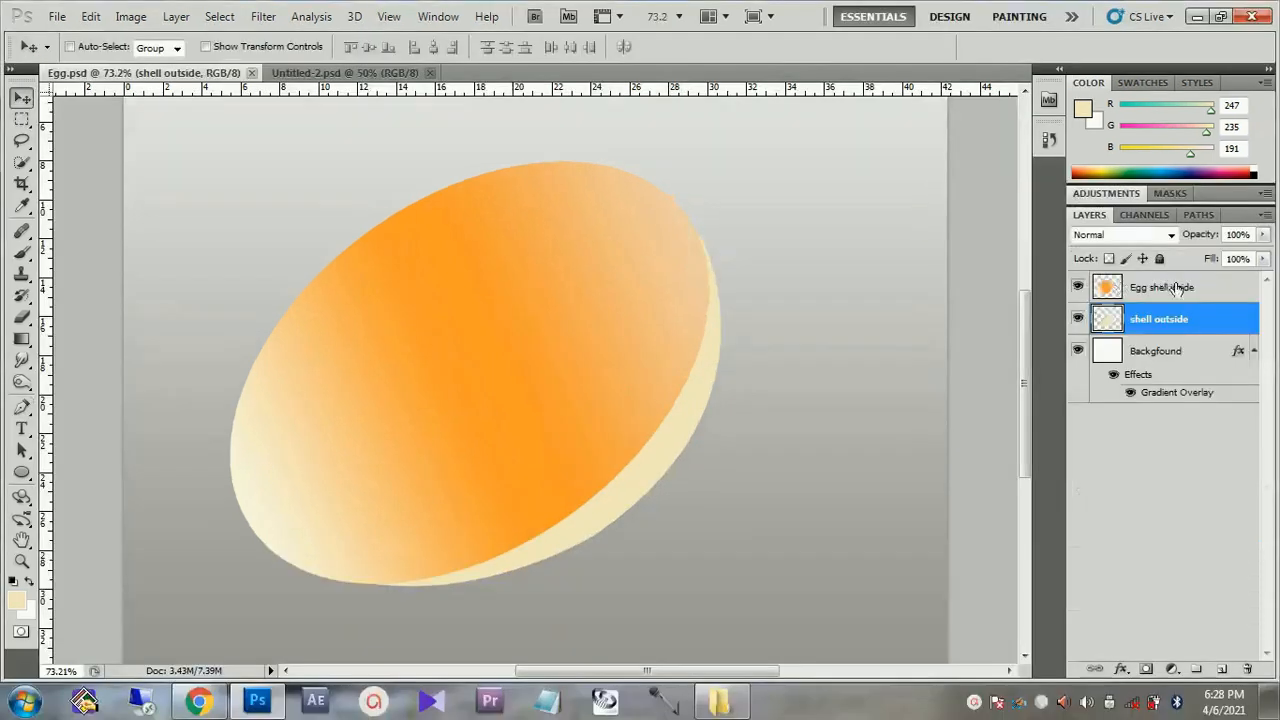
On the Egg shell inside layer, lasso an irregular sliver along the egg's left edge, delete it, and deselect.
click(1183, 289)
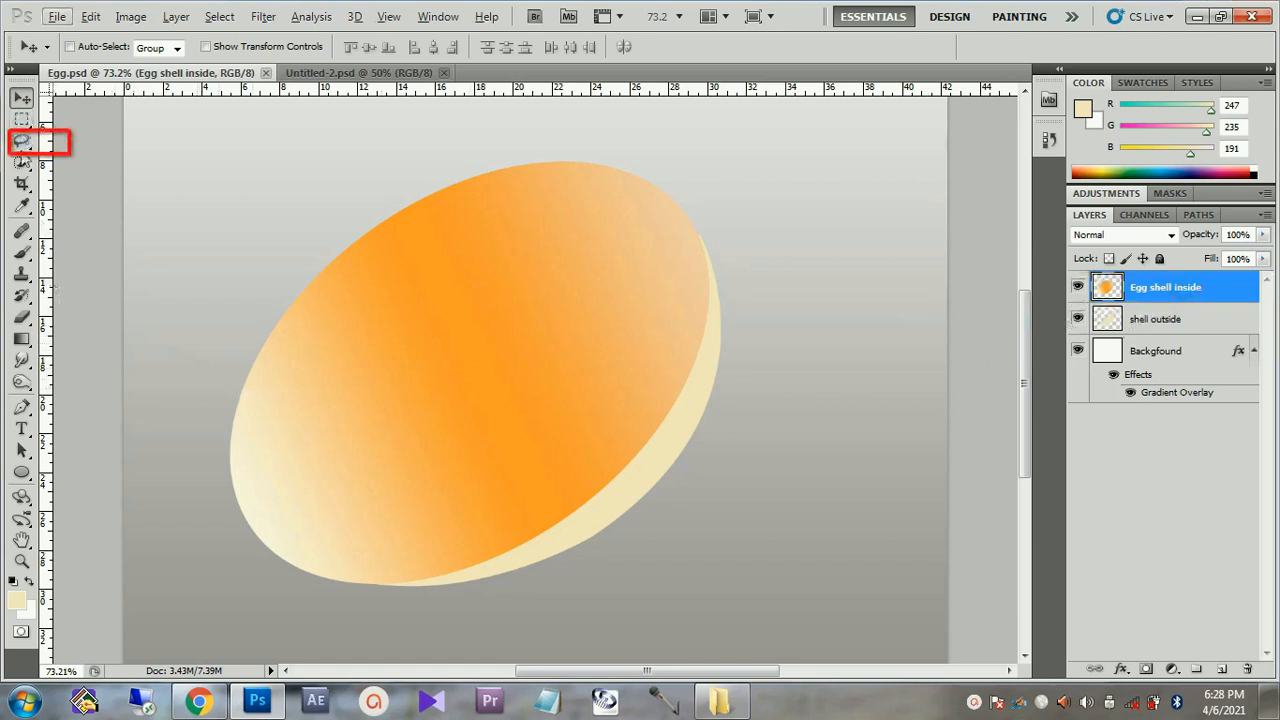
click(22, 141)
scroll(163, 434, up, 6)
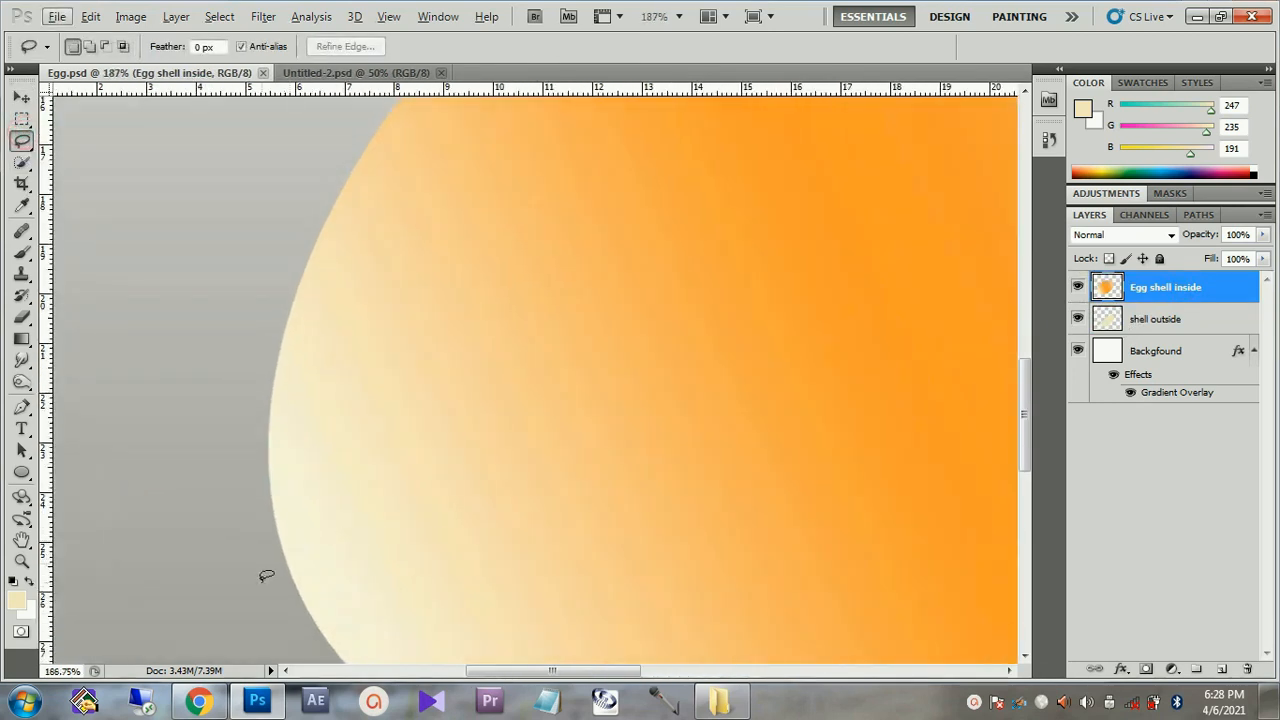
drag(282, 542, 279, 470)
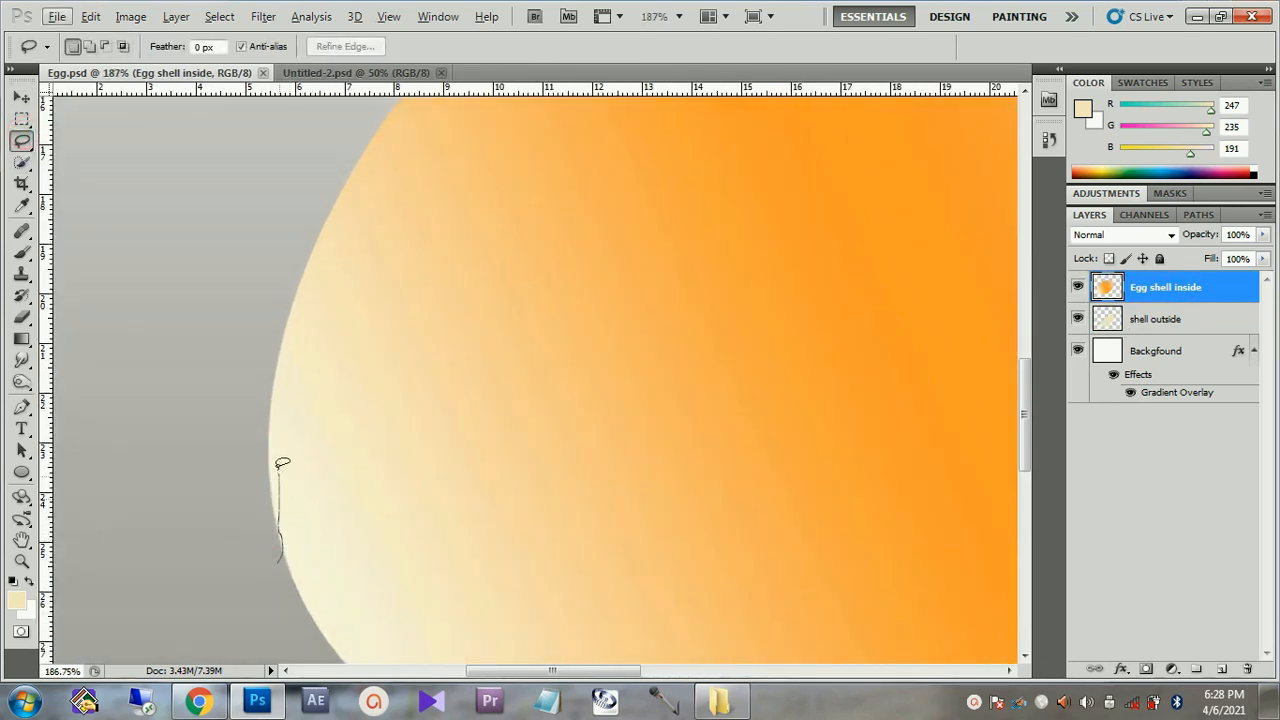
drag(268, 366, 218, 367)
key(Delete)
key(ctrl+d)
Lasso a jagged strip along the egg's upper-left edge, delete it, and deselect.
drag(363, 311, 317, 540)
scroll(311, 522, down, 1)
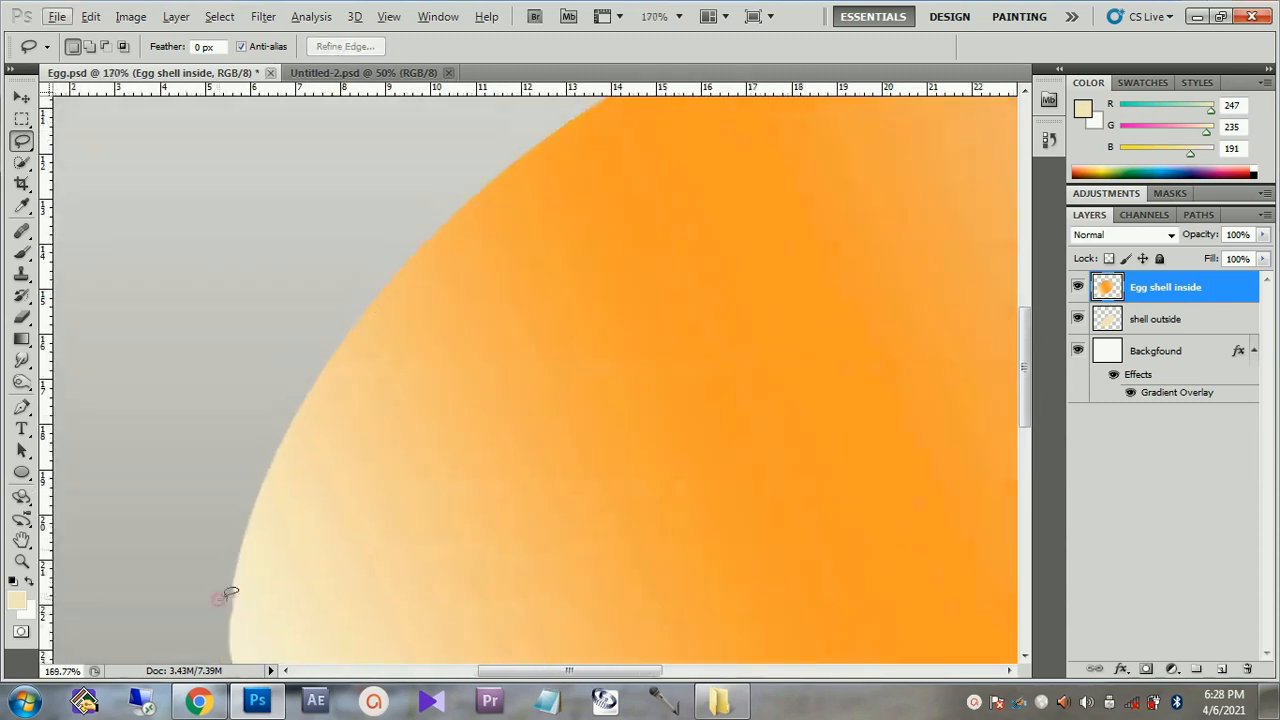
mouse_move(229, 588)
mouse_down()
mouse_move(223, 597)
mouse_move(250, 524)
mouse_up()
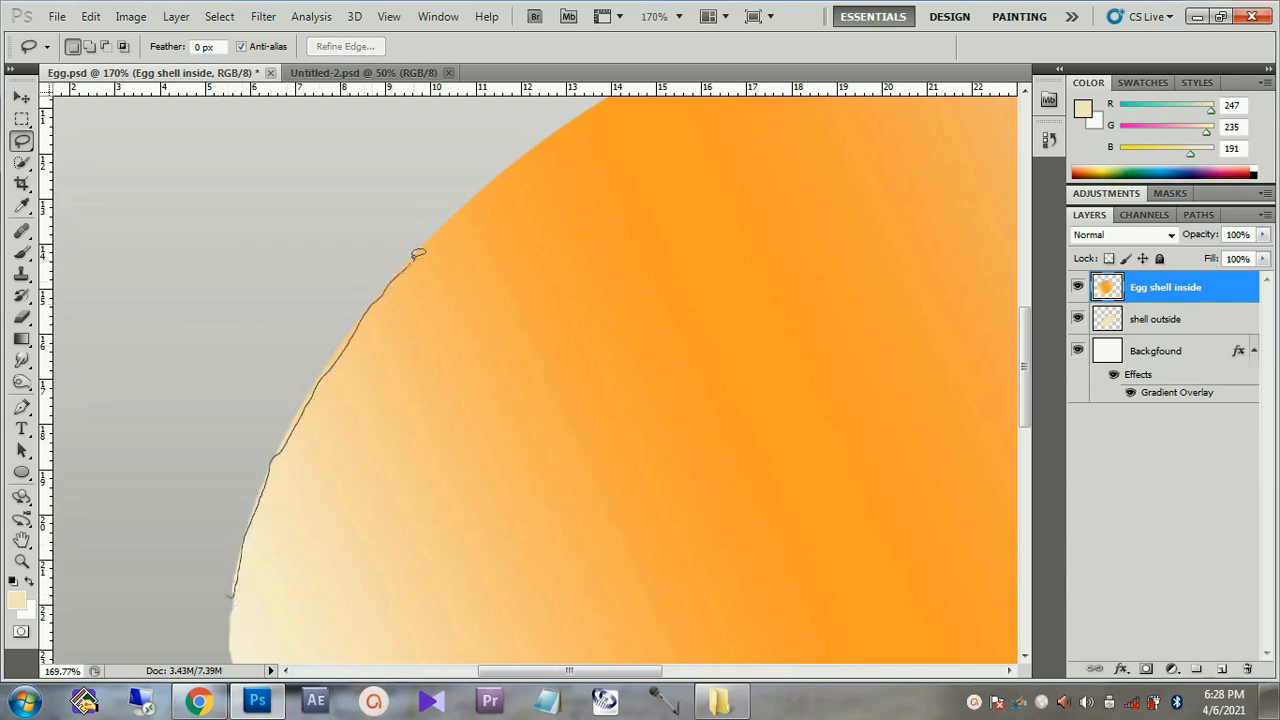
mouse_move(514, 150)
mouse_down()
mouse_move(391, 198)
mouse_move(150, 398)
mouse_up()
key(Delete)
key(ctrl+d)
Trim the rest of the egg's inner edge into a jagged outline with the Lasso tool and save the document.
drag(504, 359, 237, 586)
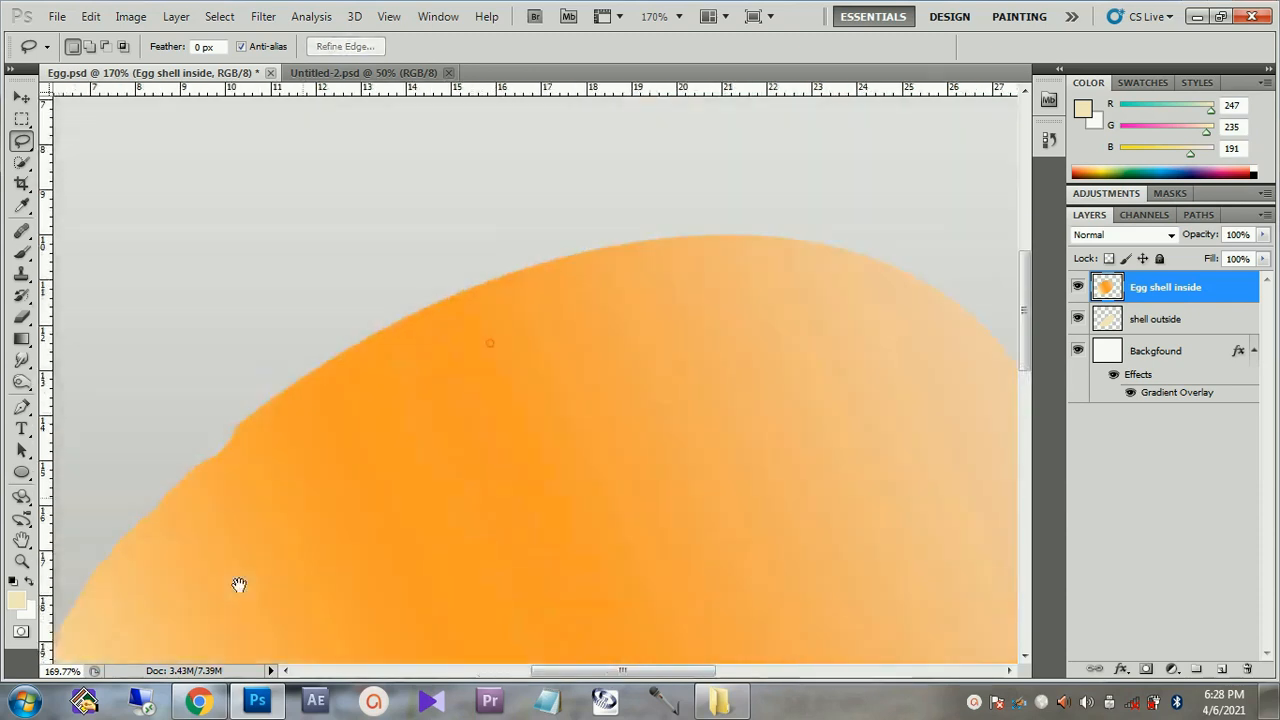
drag(226, 438, 345, 362)
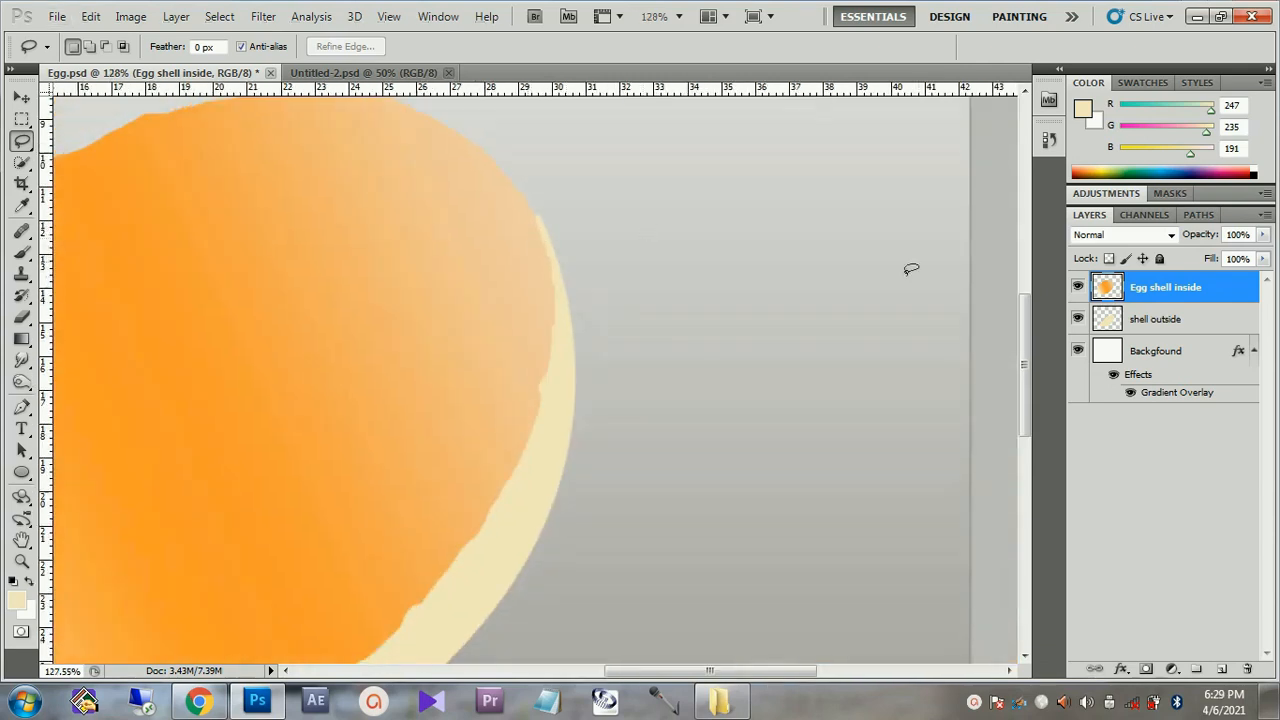
key(ctrl+0)
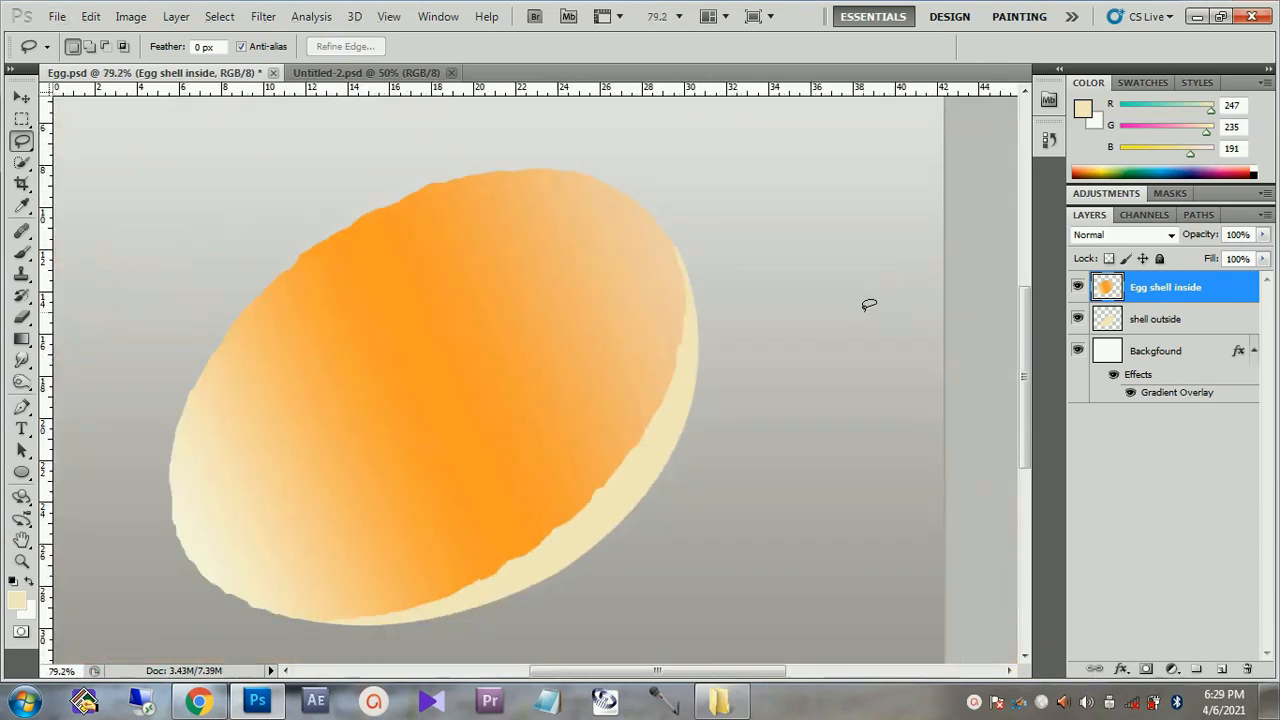
scroll(868, 305, down, 2)
scroll(527, 461, up, 3)
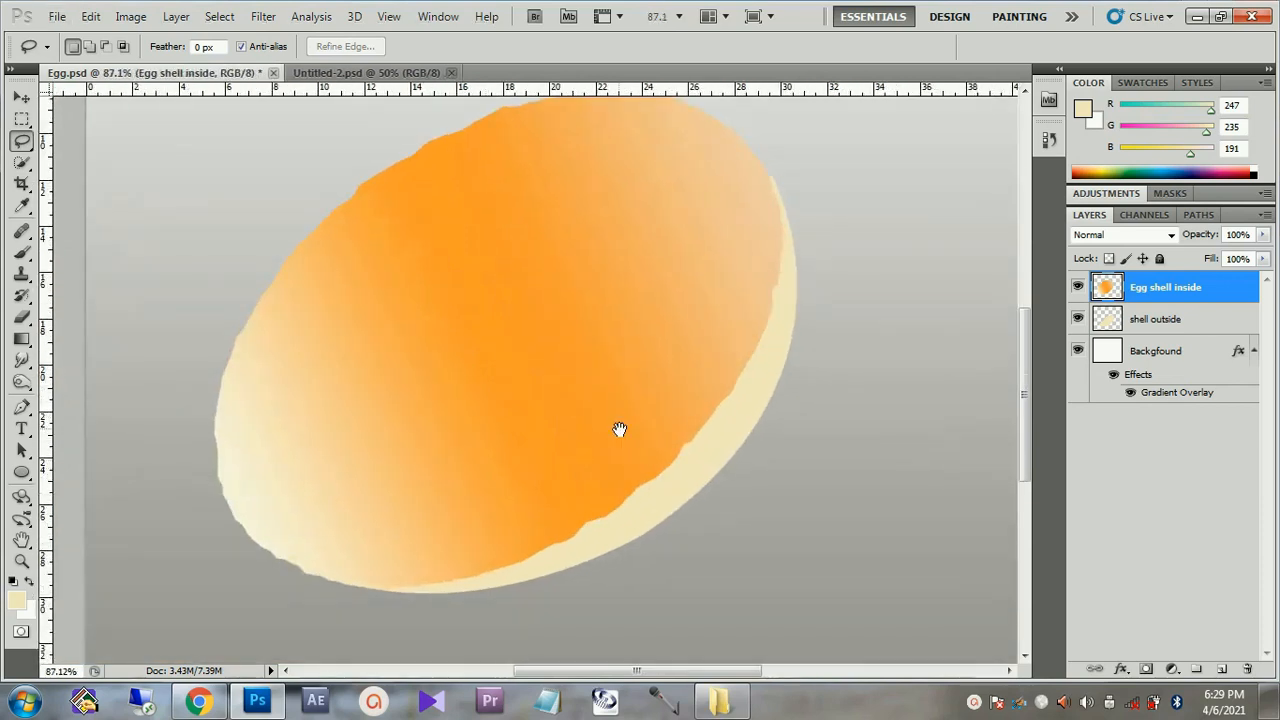
key(ctrl+s)
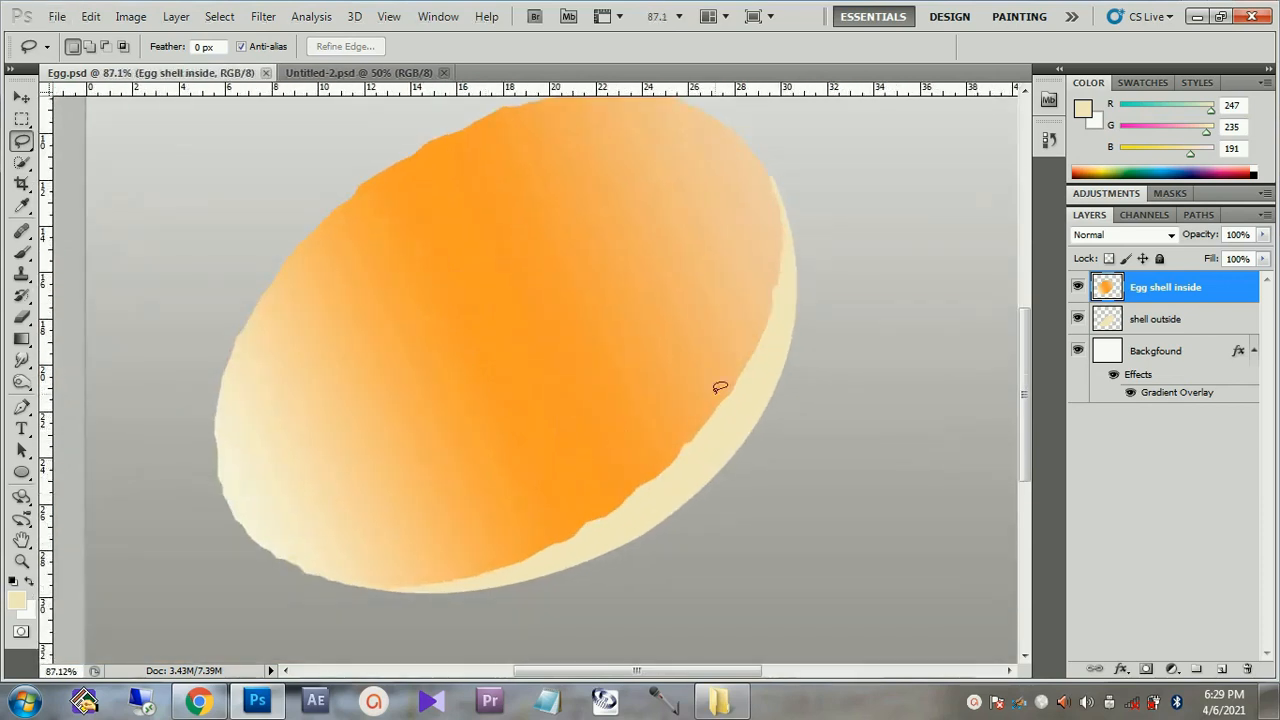
Create a new layer named "thickness" directly above the shell outside layer.
click(1140, 324)
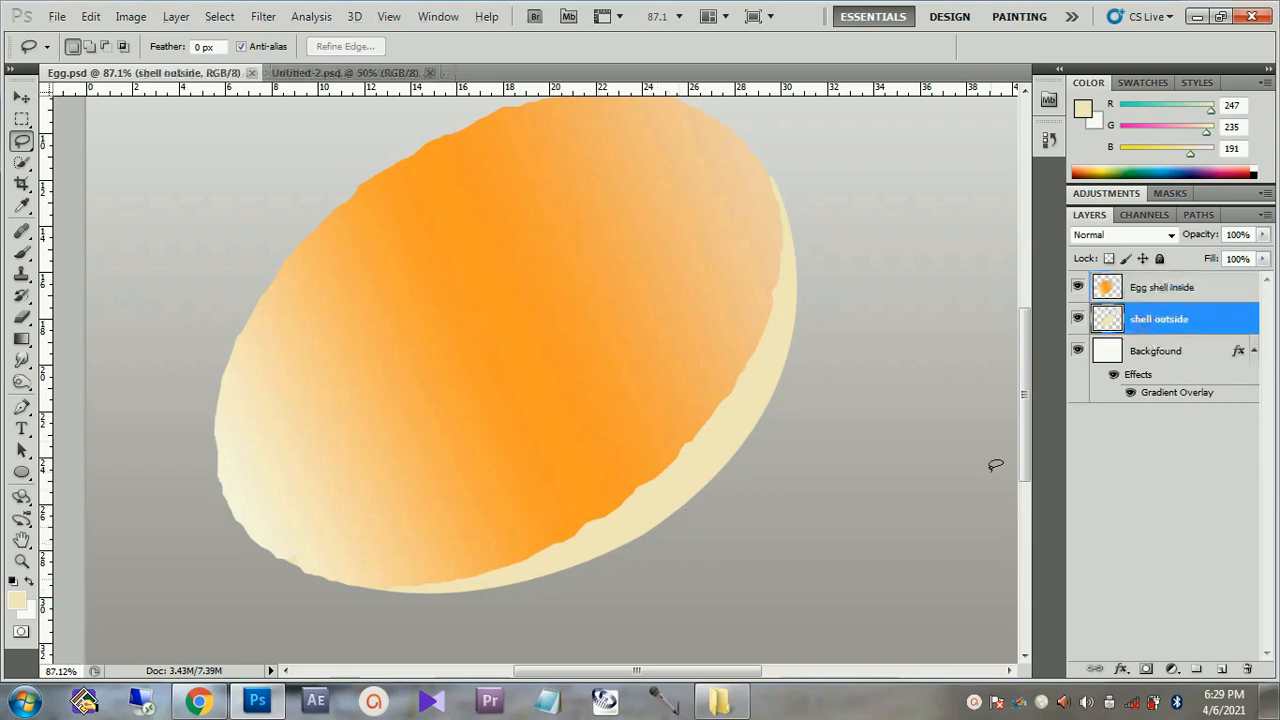
key(ctrl+shift+n)
text(thickness)
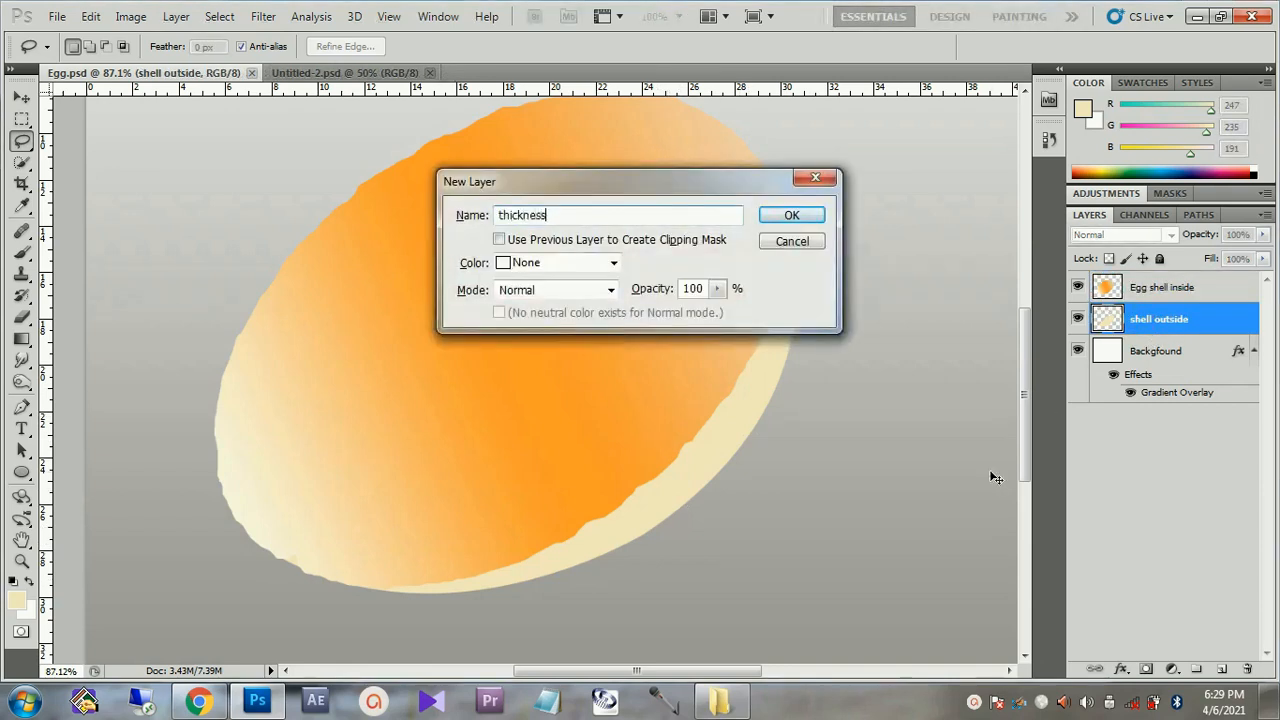
key(Return)
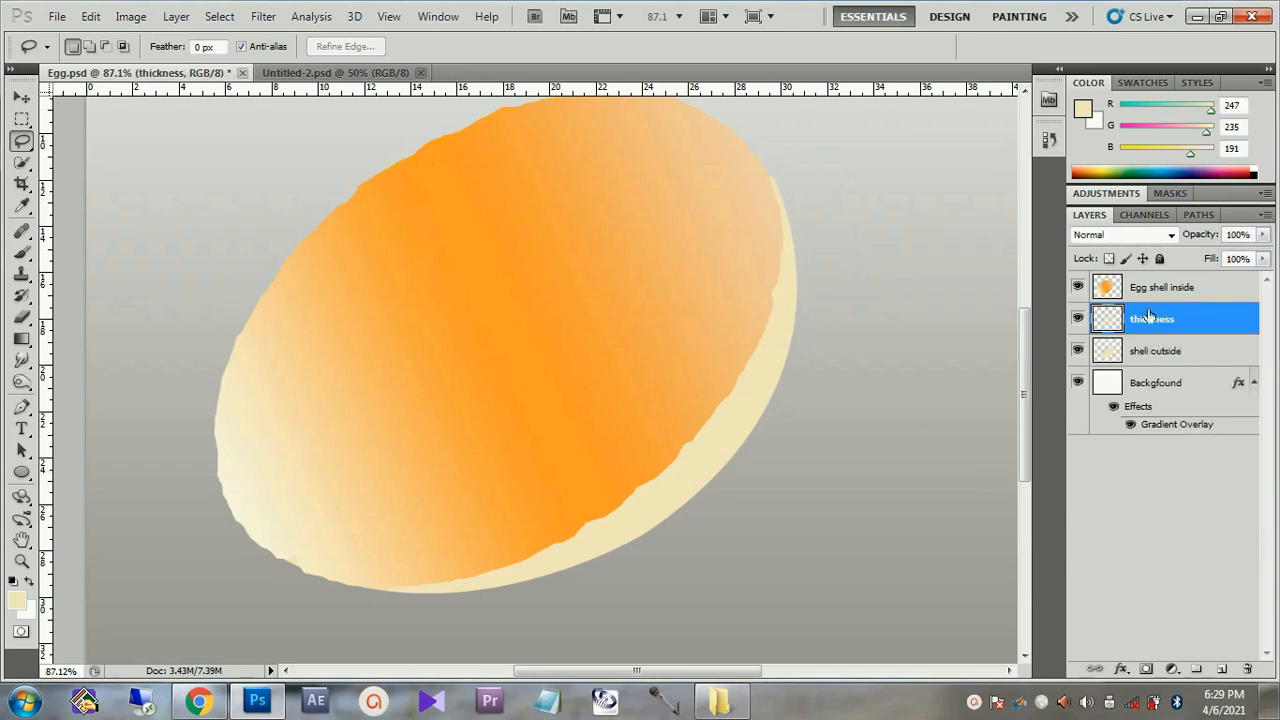
Load the outline of Egg shell inside as a selection, swap foreground and background colours, fill the thickness layer with the background colour, and deselect.
ctrl+click(1108, 290)
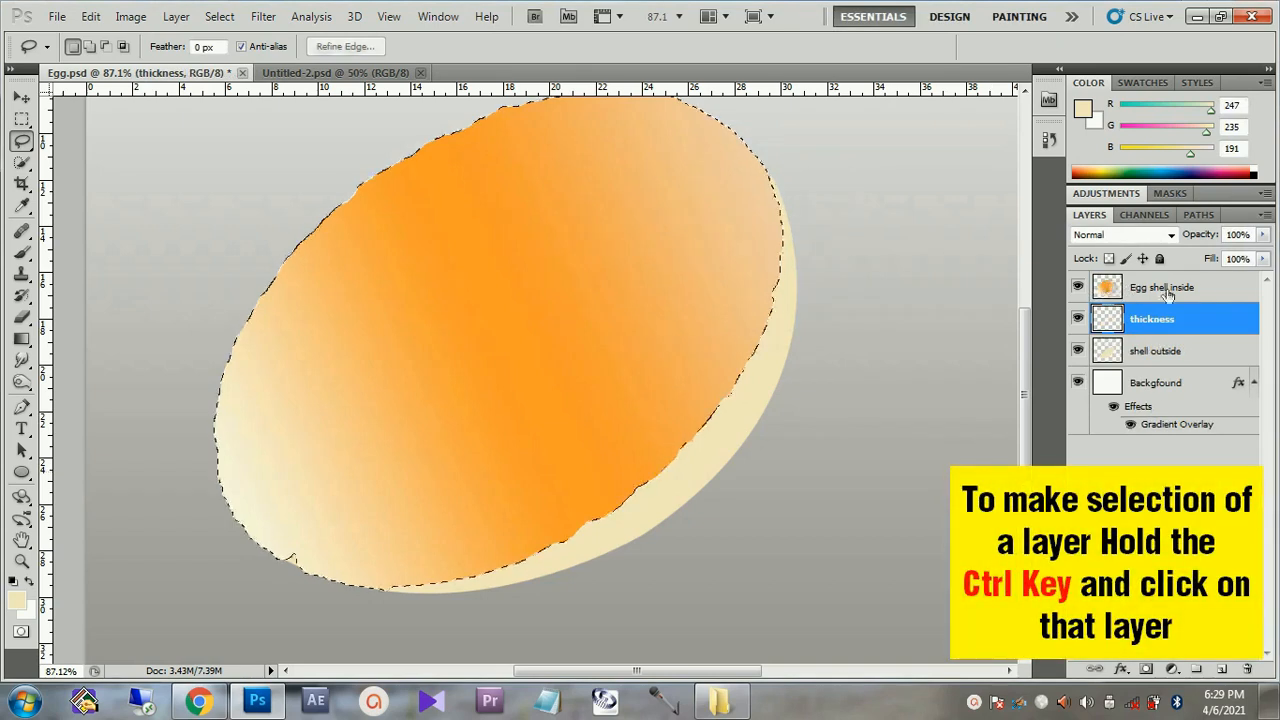
scroll(420, 409, up, 2)
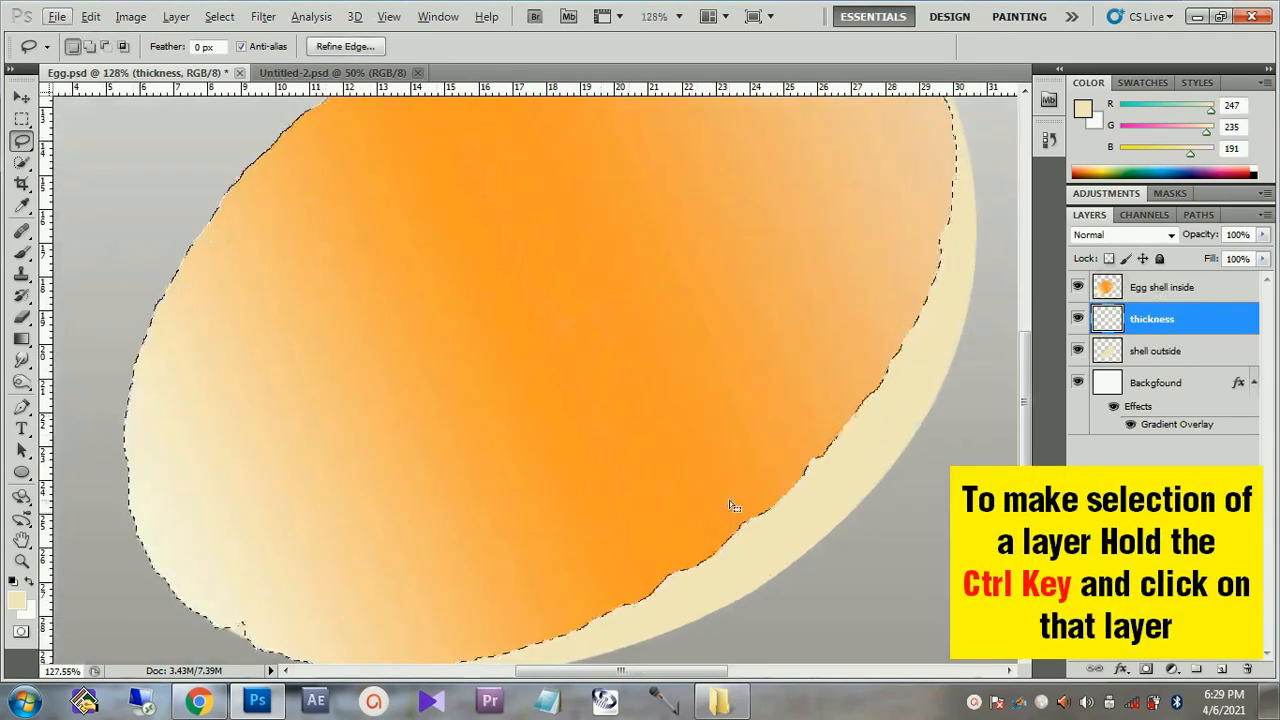
click(29, 580)
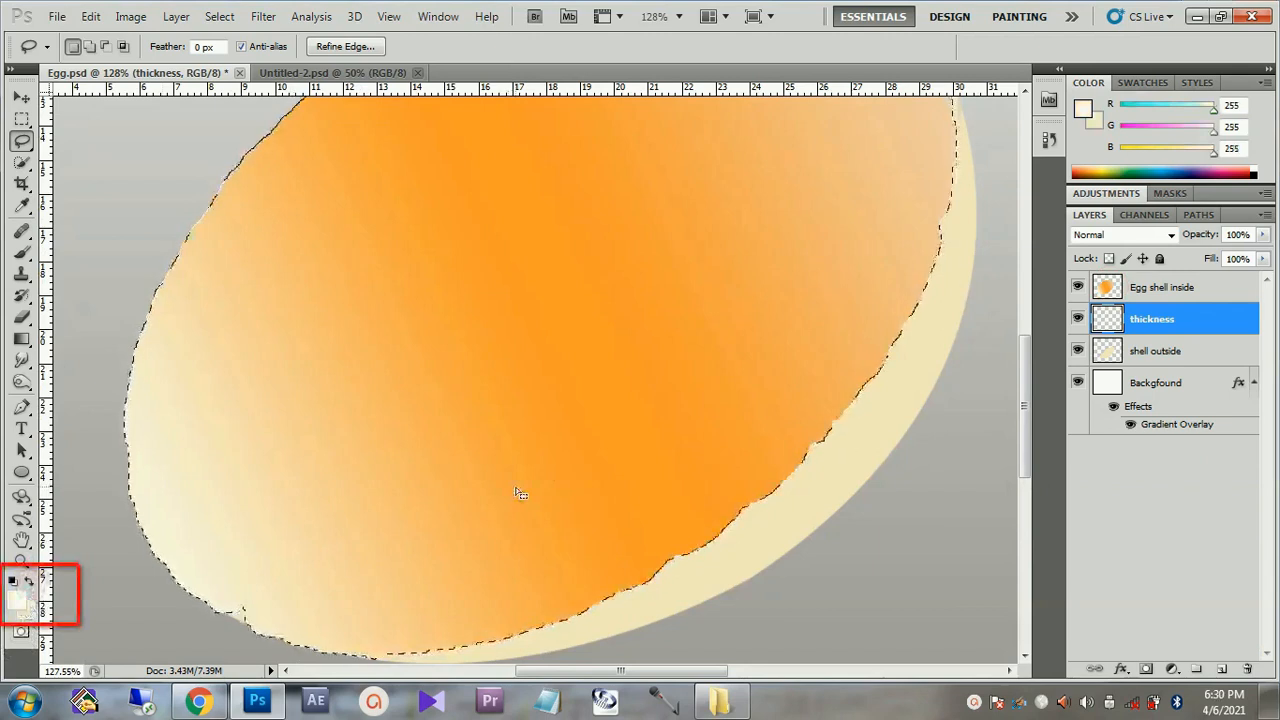
key(ctrl+BackSpace)
key(ctrl+d)
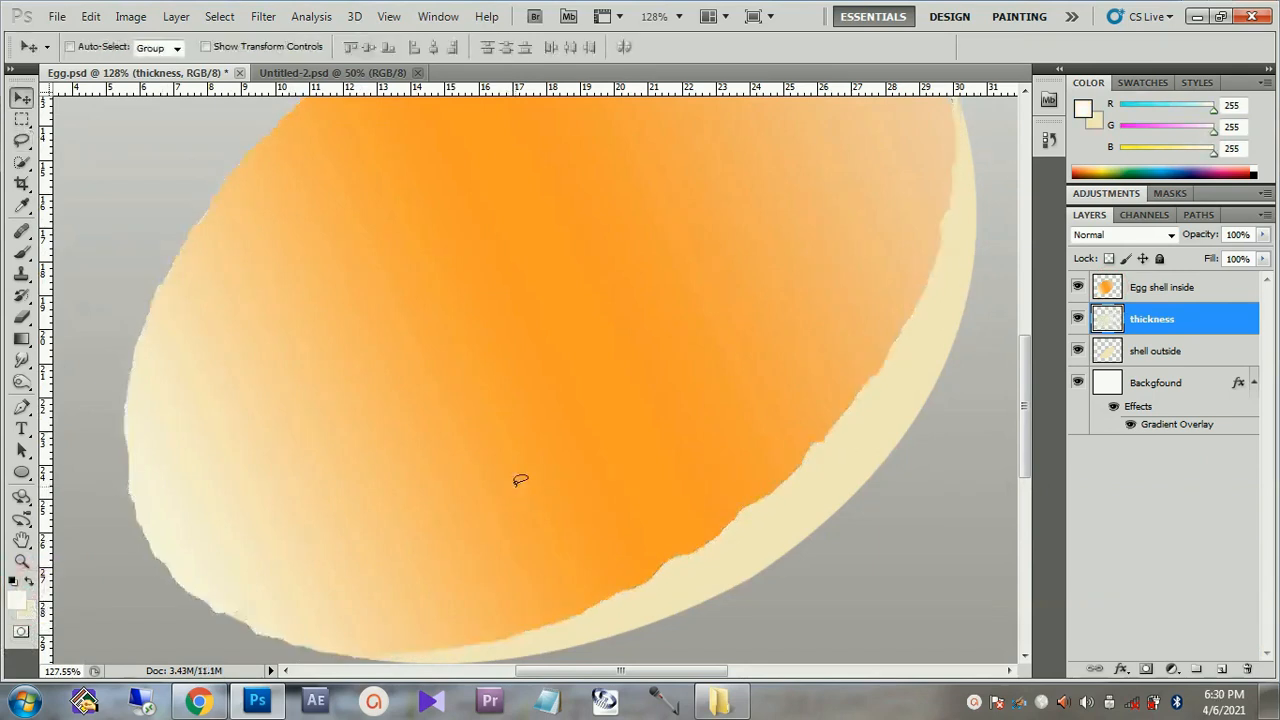
Nudge the thickness layer slightly downward so that its rim extends beyond the lower edge of Egg shell inside.
key(Down)
key(Down)
key(Down)
key(Down)
key(Down)
key(Down)
key(Down)
key(Down)
key(Down)
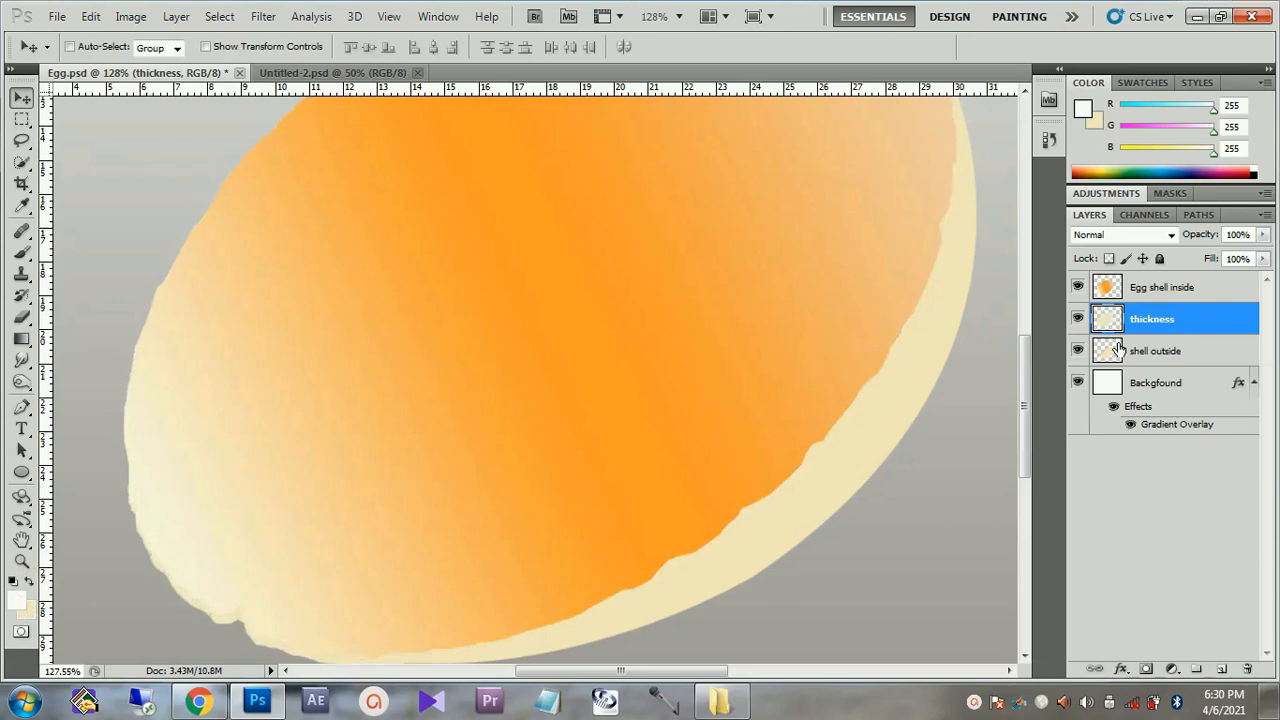
scroll(902, 411, up, 2)
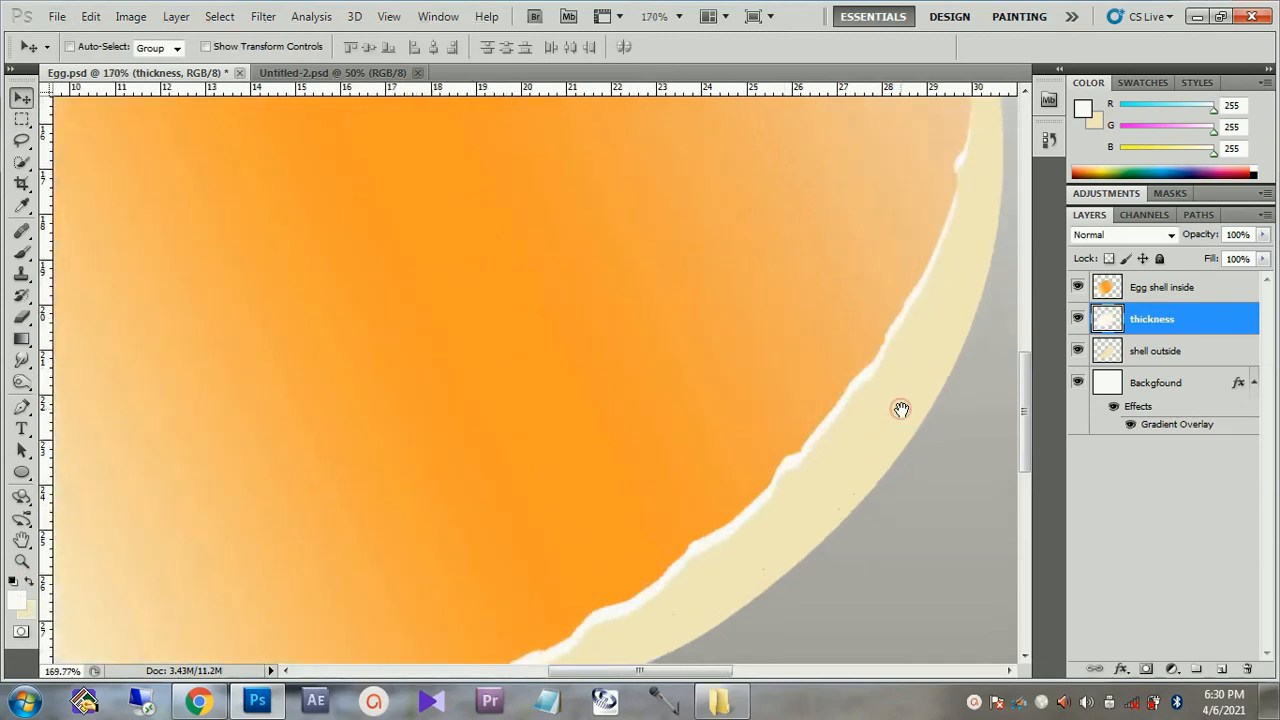
Fine-tune the thickness layer's vertical position to leave a thin white rim along the inner shell's jagged edge.
key(Down)
key(Down)
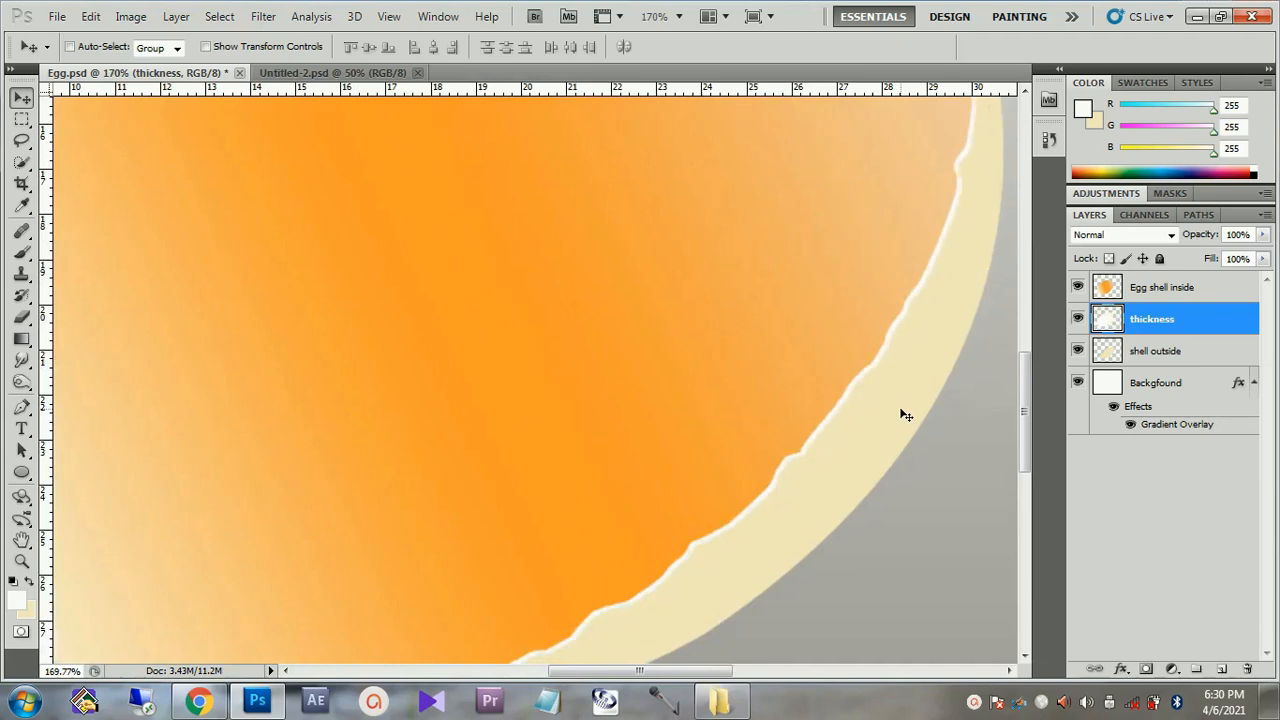
scroll(906, 415, down, 4)
scroll(865, 428, up, 1)
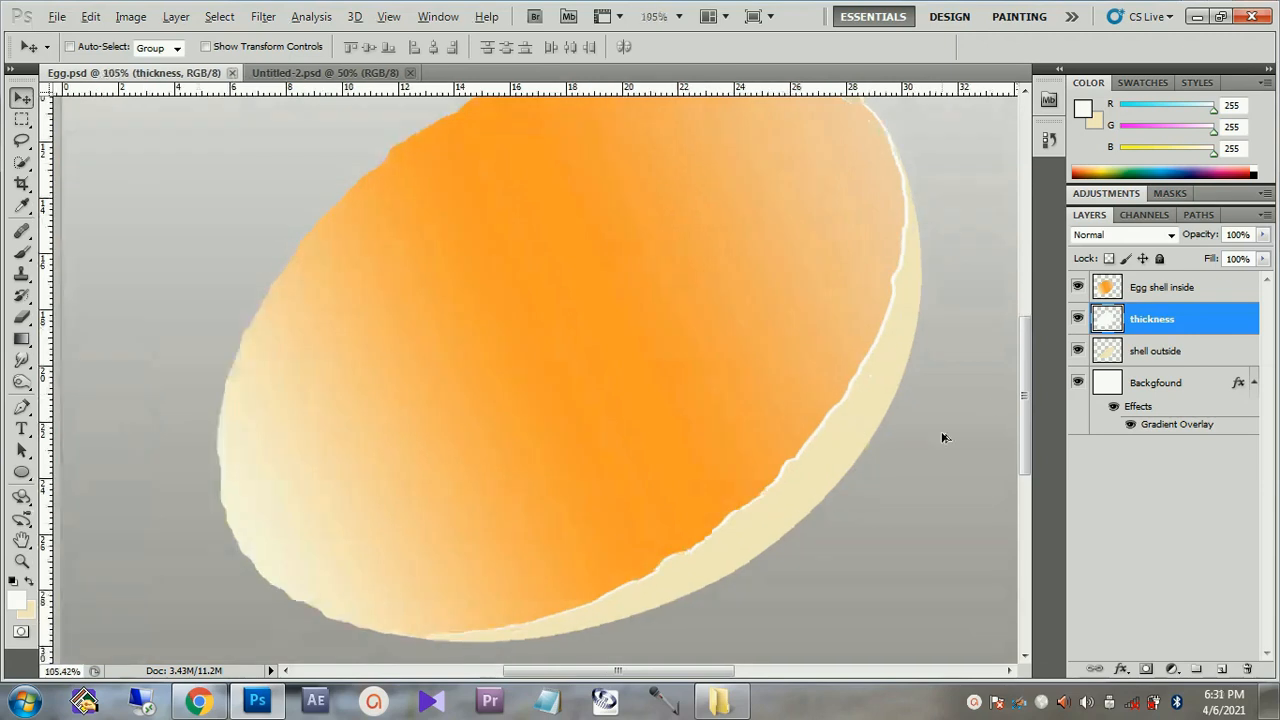
Create a new layer named "shade" above the shell outside layer and clip it to that layer.
right_click(866, 411)
click(926, 430)
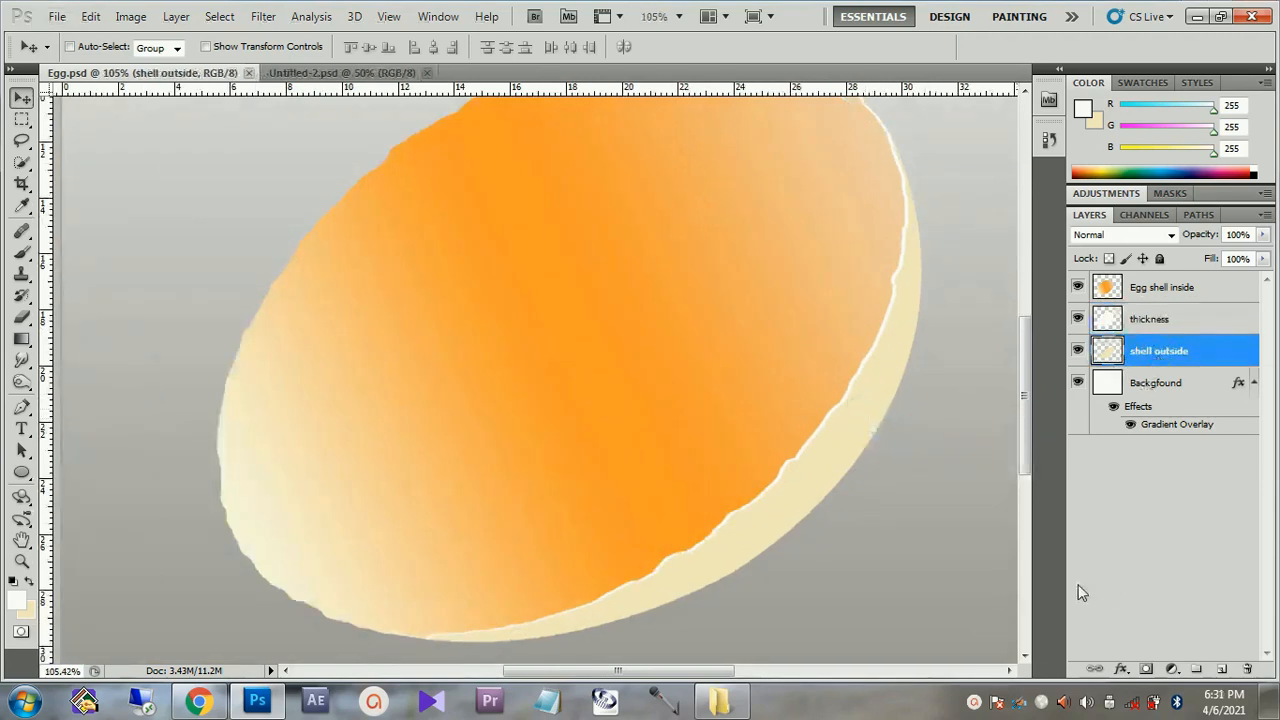
key(ctrl+shift+n)
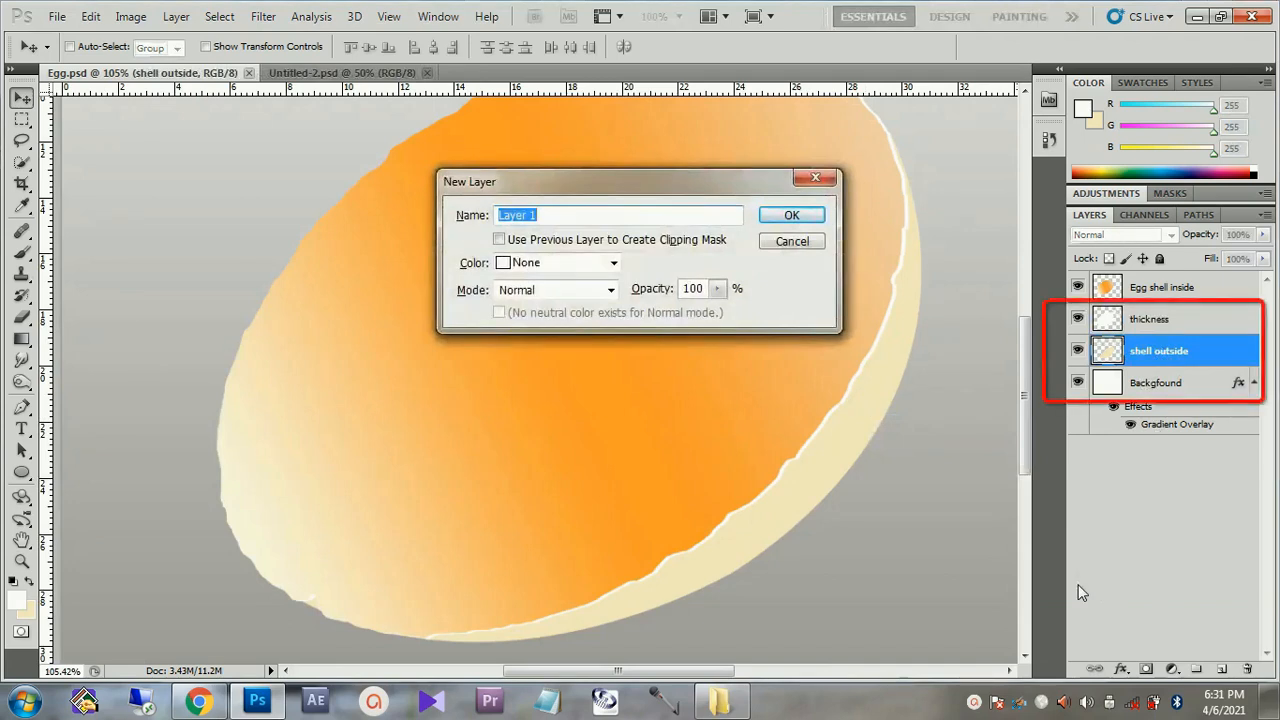
text(shade)
key(Return)
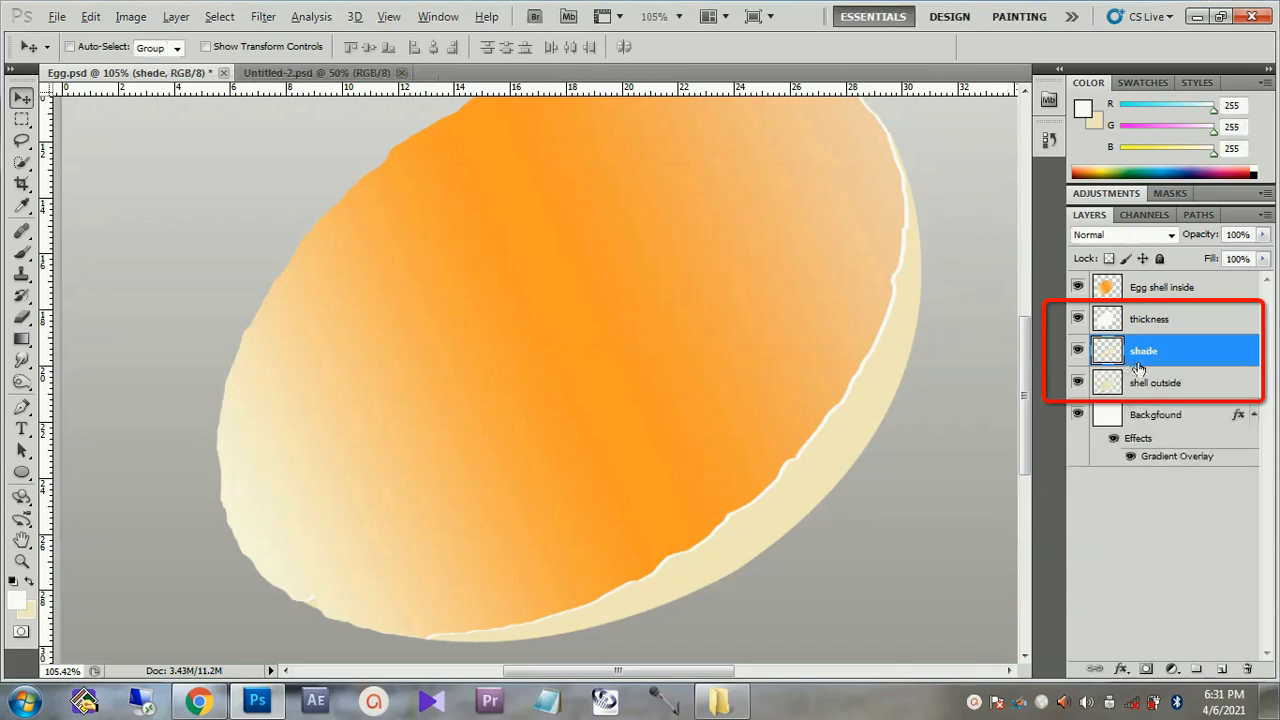
key(ctrl+alt+g)
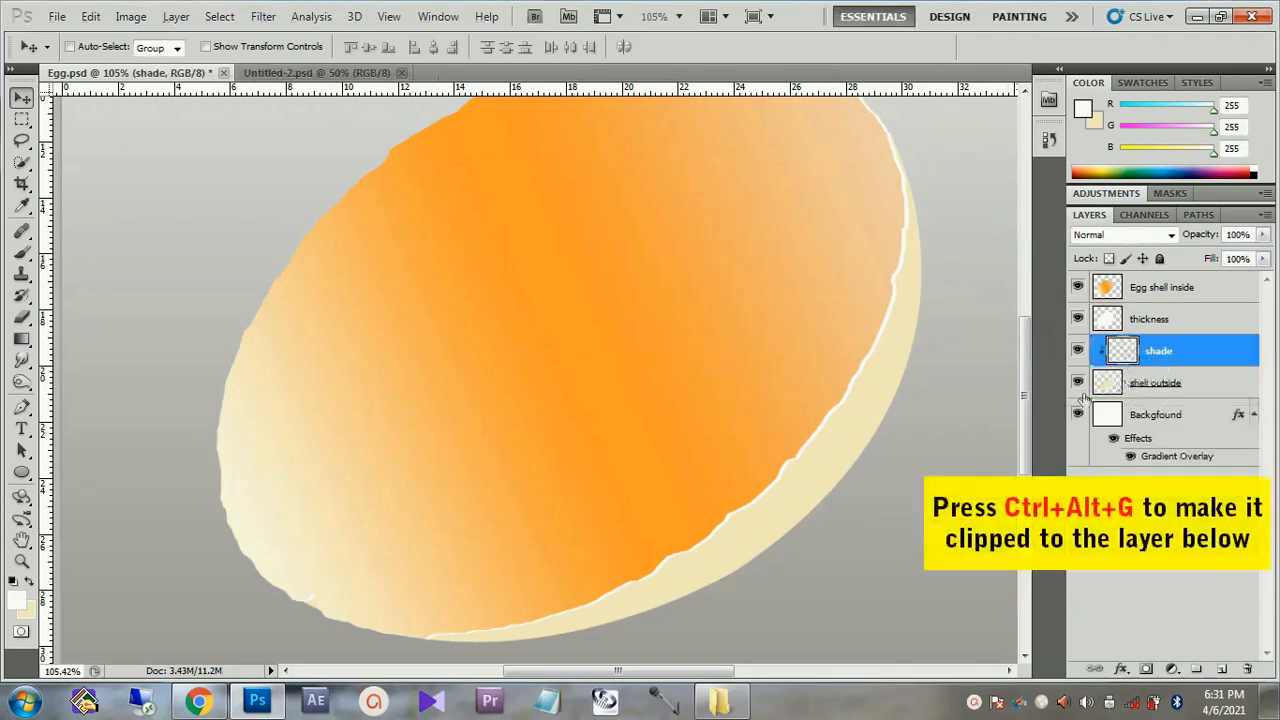
Set the shade layer to Multiply and prepare a soft 125 px brown brush (RGB 157, 88, 0) with 10% opacity and 80% flow.
key(b)
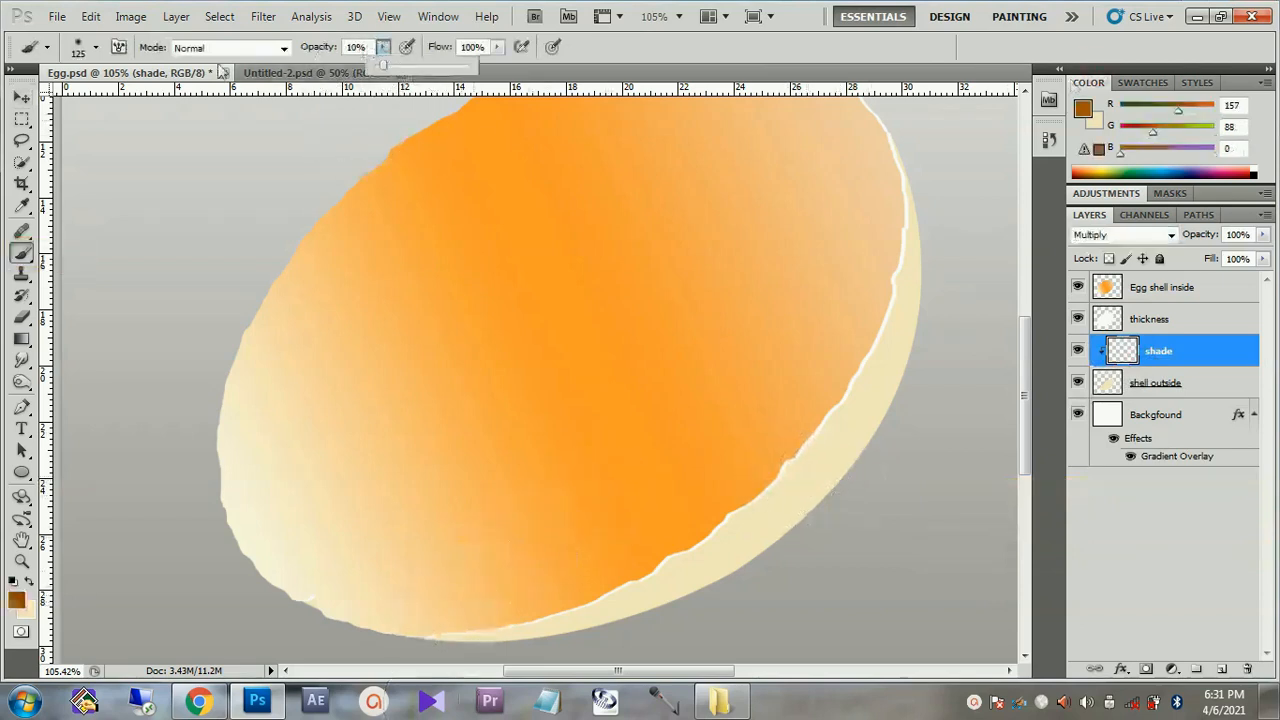
click(96, 47)
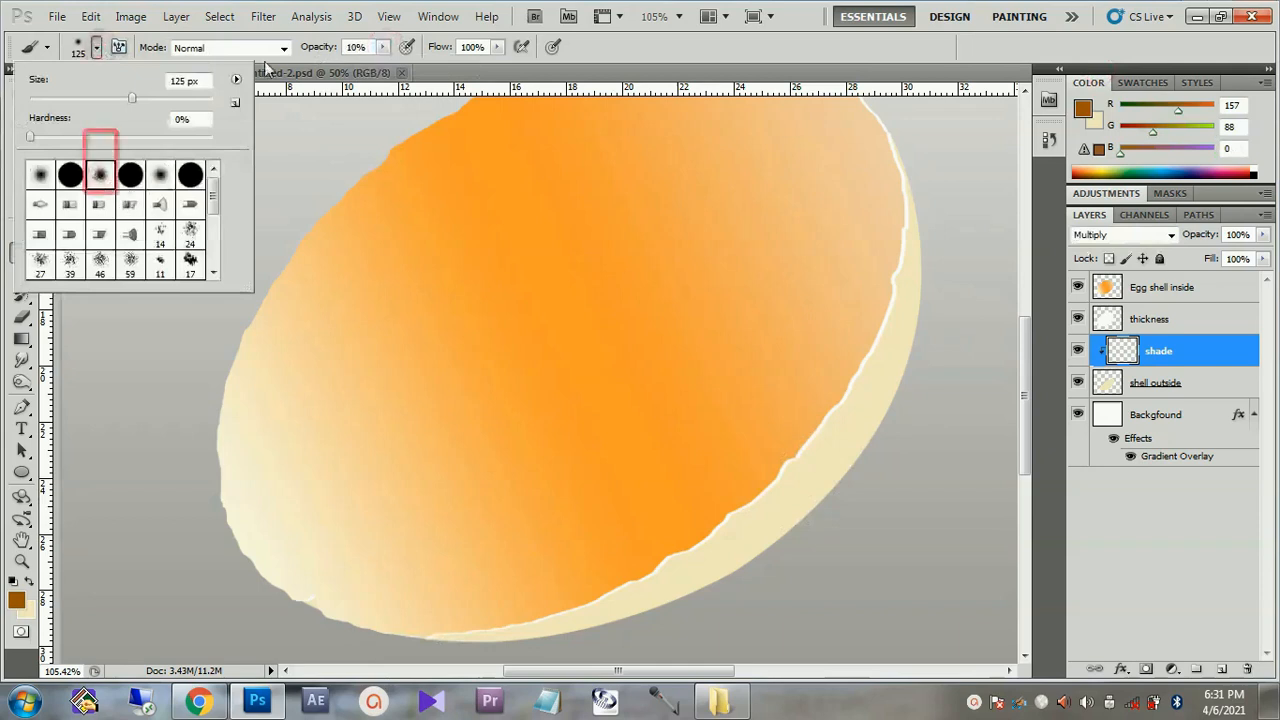
click(382, 47)
drag(372, 48, 307, 51)
drag(461, 48, 470, 102)
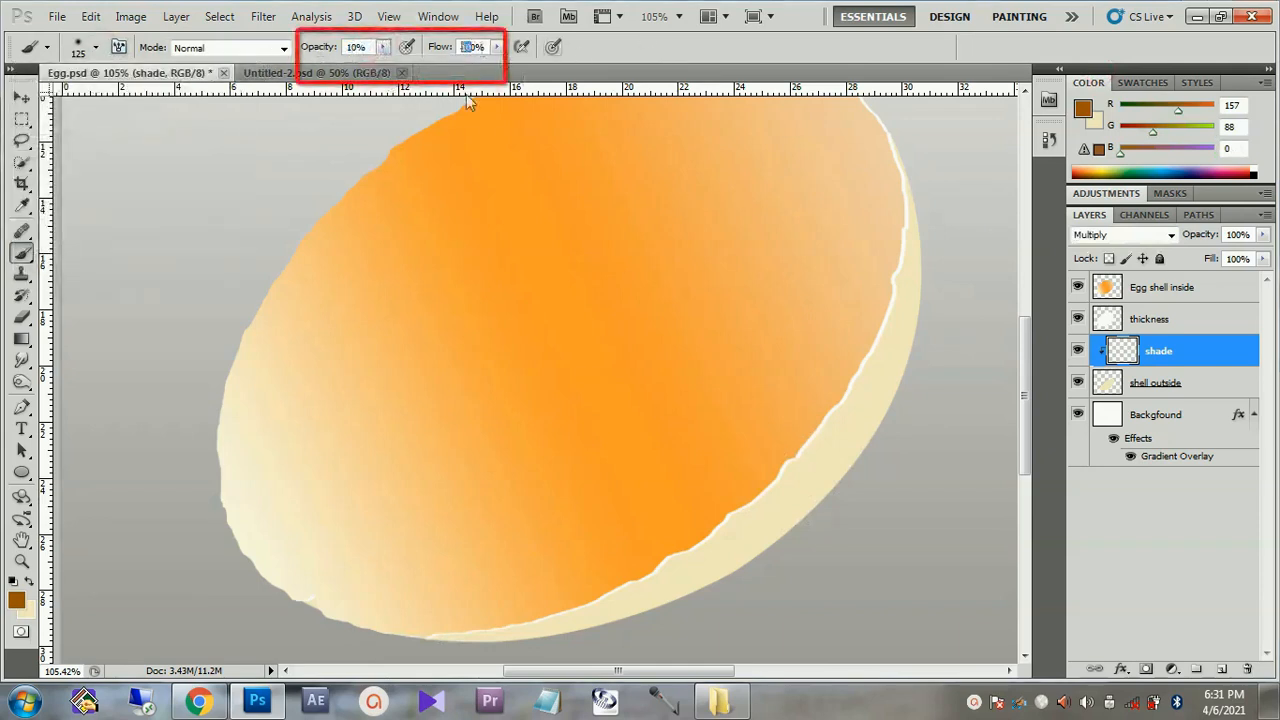
text(8)
key(Return)
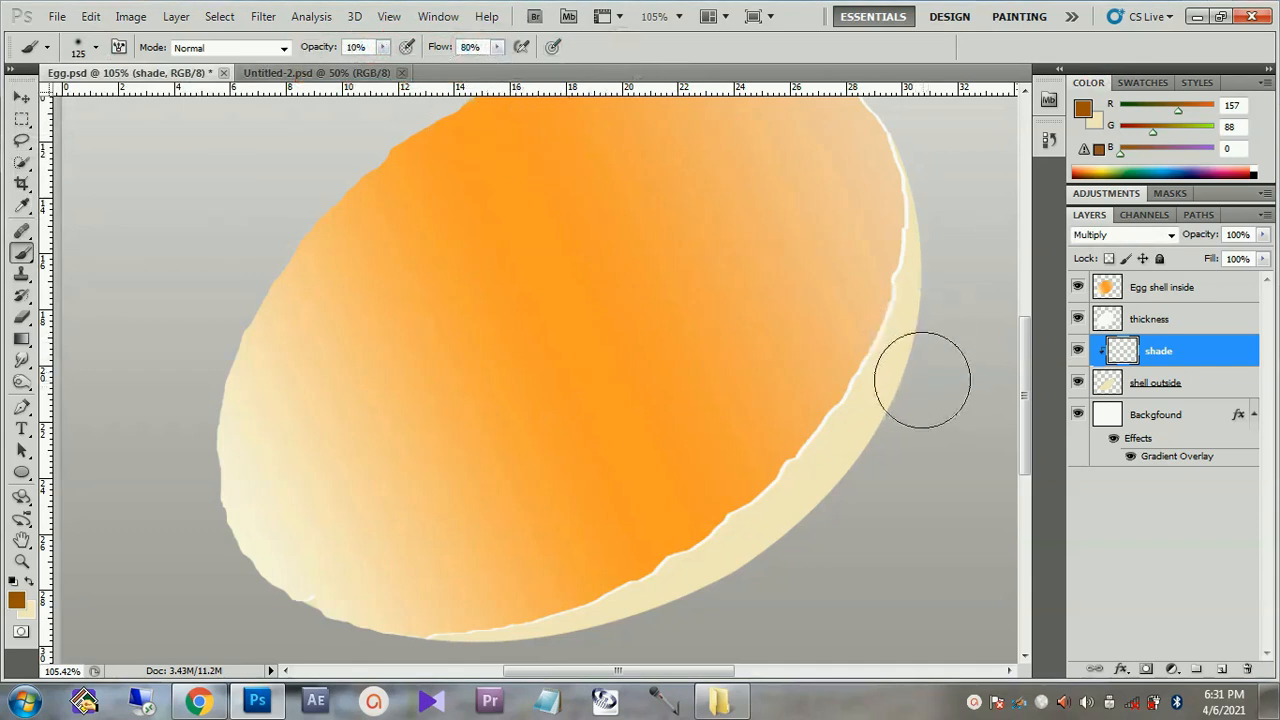
Undo a trial stroke and paint soft brown shading along the lower outer edge of the cream shell.
scroll(929, 370, down, 1)
mouse_move(926, 236)
mouse_down()
mouse_move(894, 366)
mouse_move(812, 482)
mouse_move(803, 517)
mouse_move(651, 600)
mouse_move(569, 609)
mouse_up()
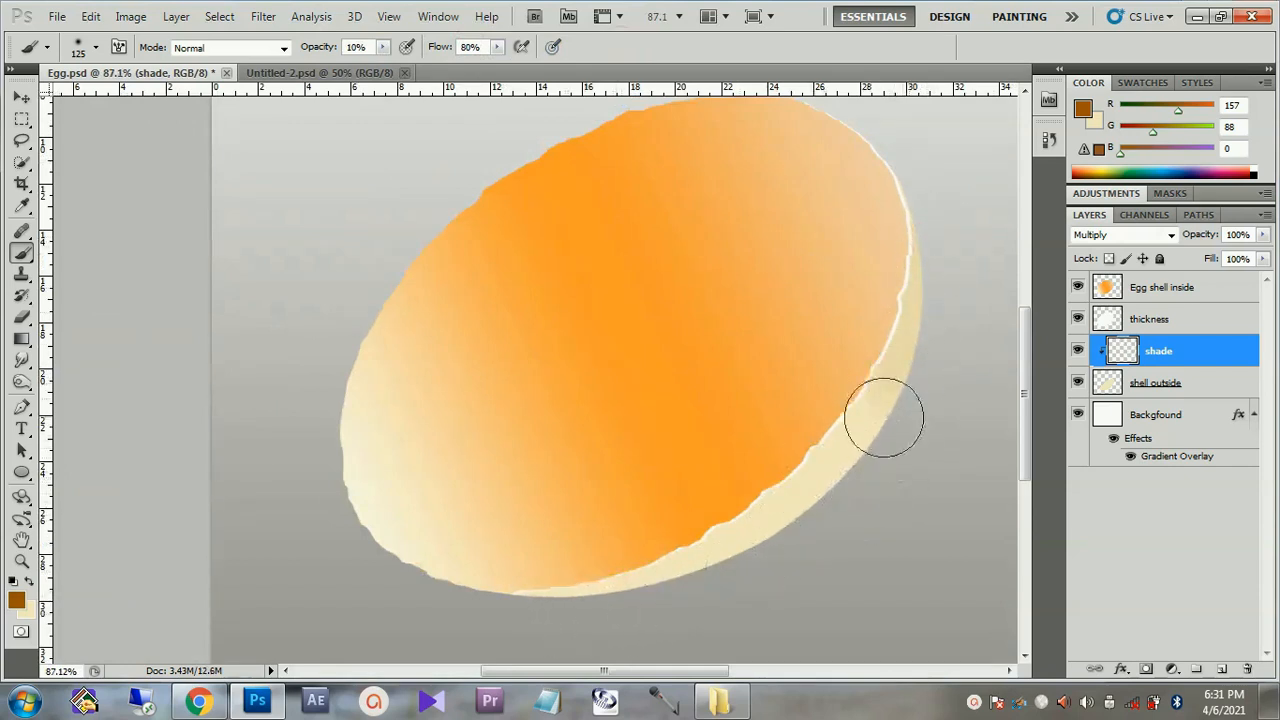
key(ctrl+z)
drag(870, 466, 726, 586)
mouse_move(853, 490)
mouse_down()
mouse_move(789, 549)
mouse_move(645, 612)
mouse_up()
Reduce the shade layer's saturation to about -47 and lower its lightness with Hue/Saturation.
key(ctrl+u)
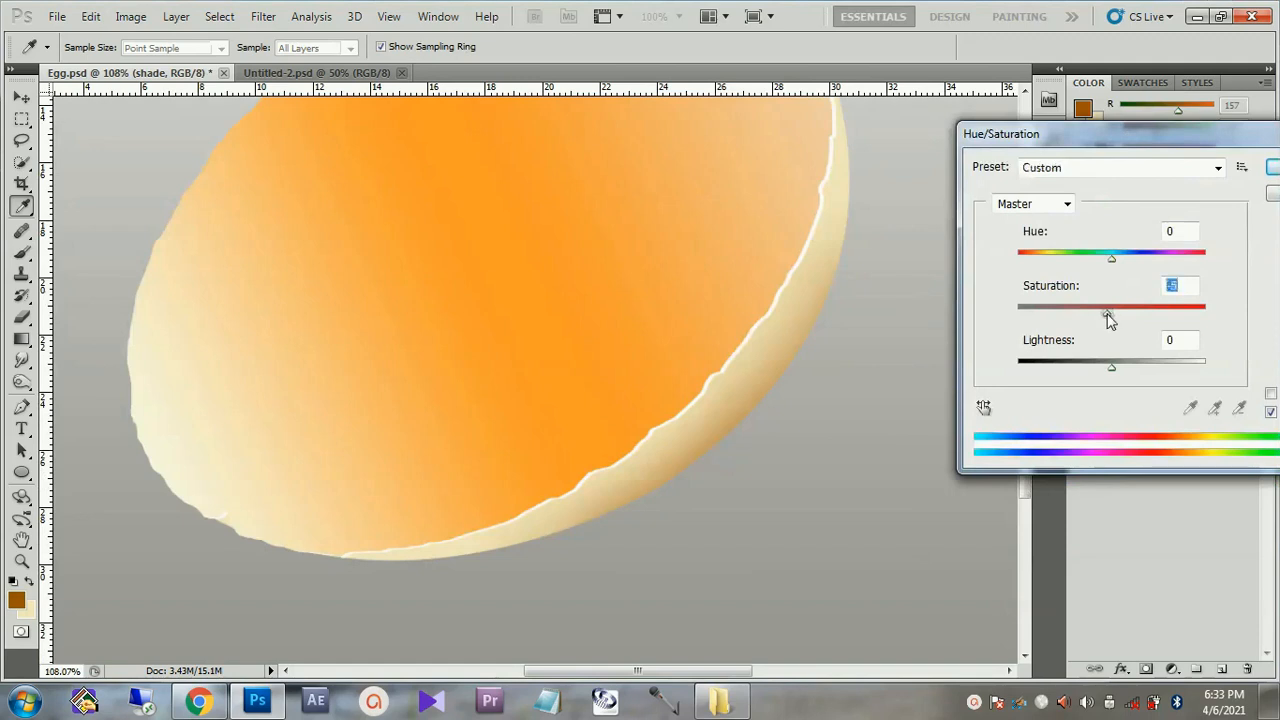
drag(1104, 318, 1099, 318)
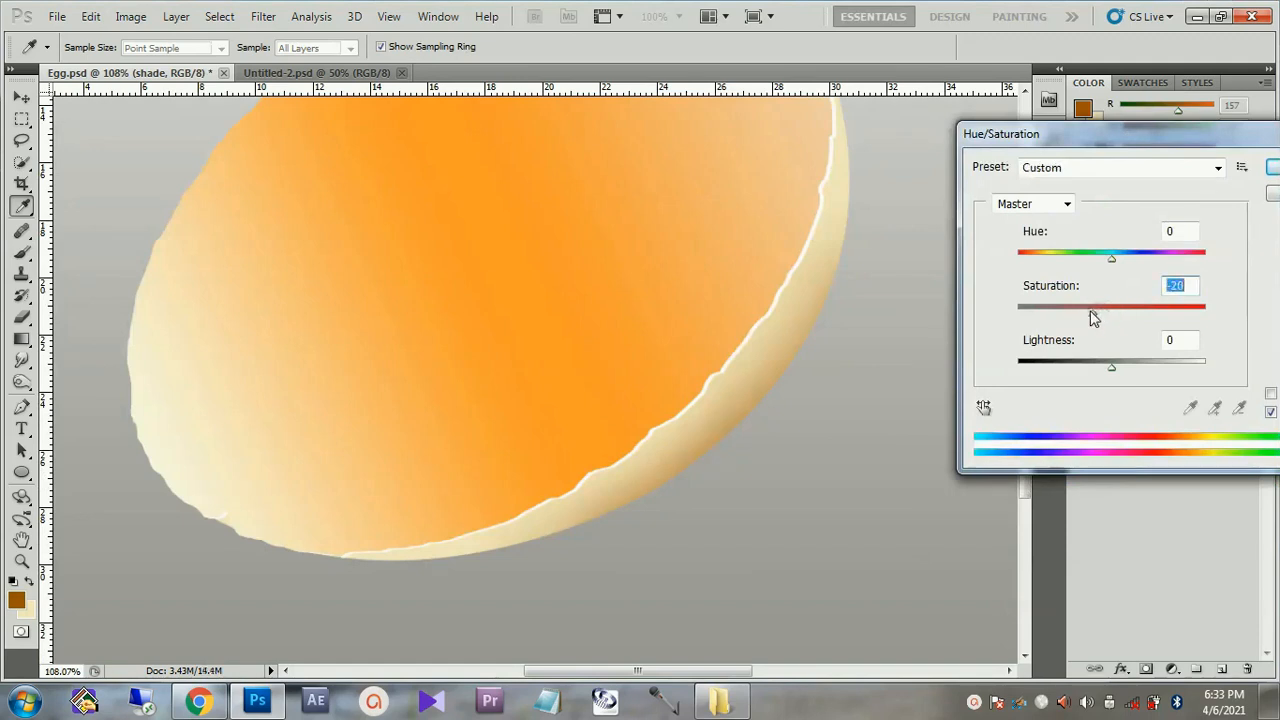
drag(1080, 316, 930, 322)
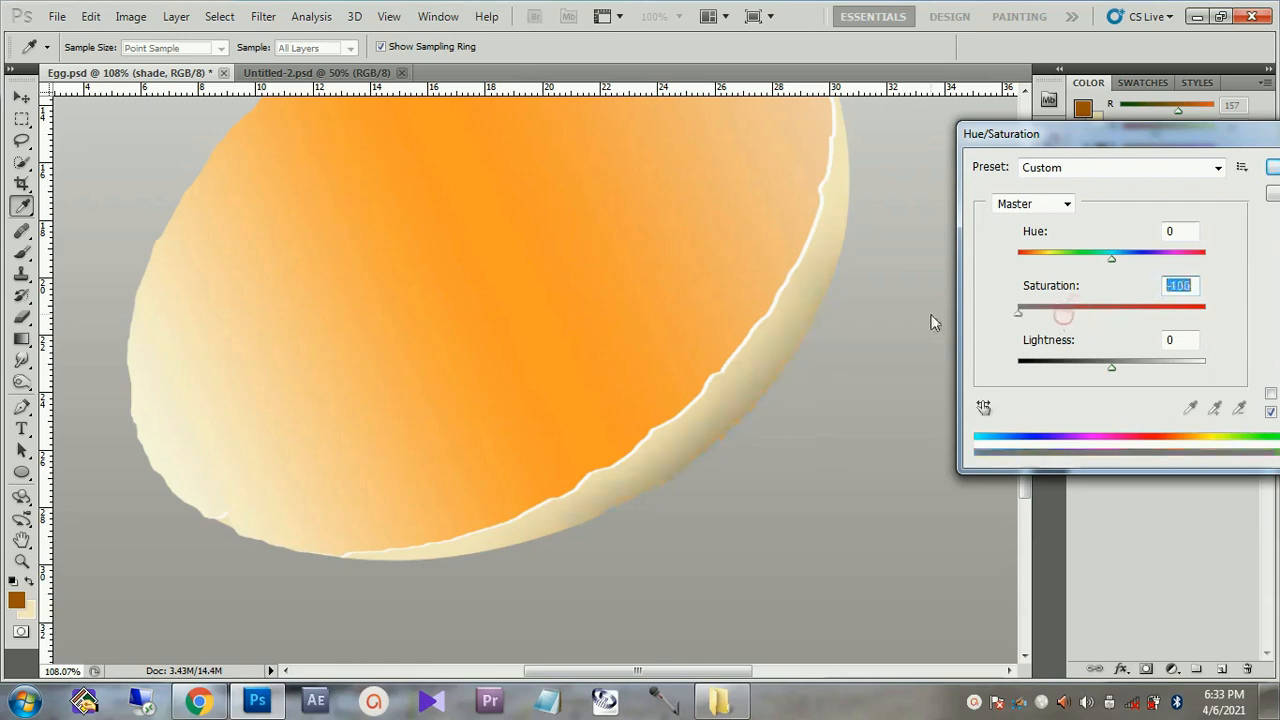
drag(1040, 322, 1270, 320)
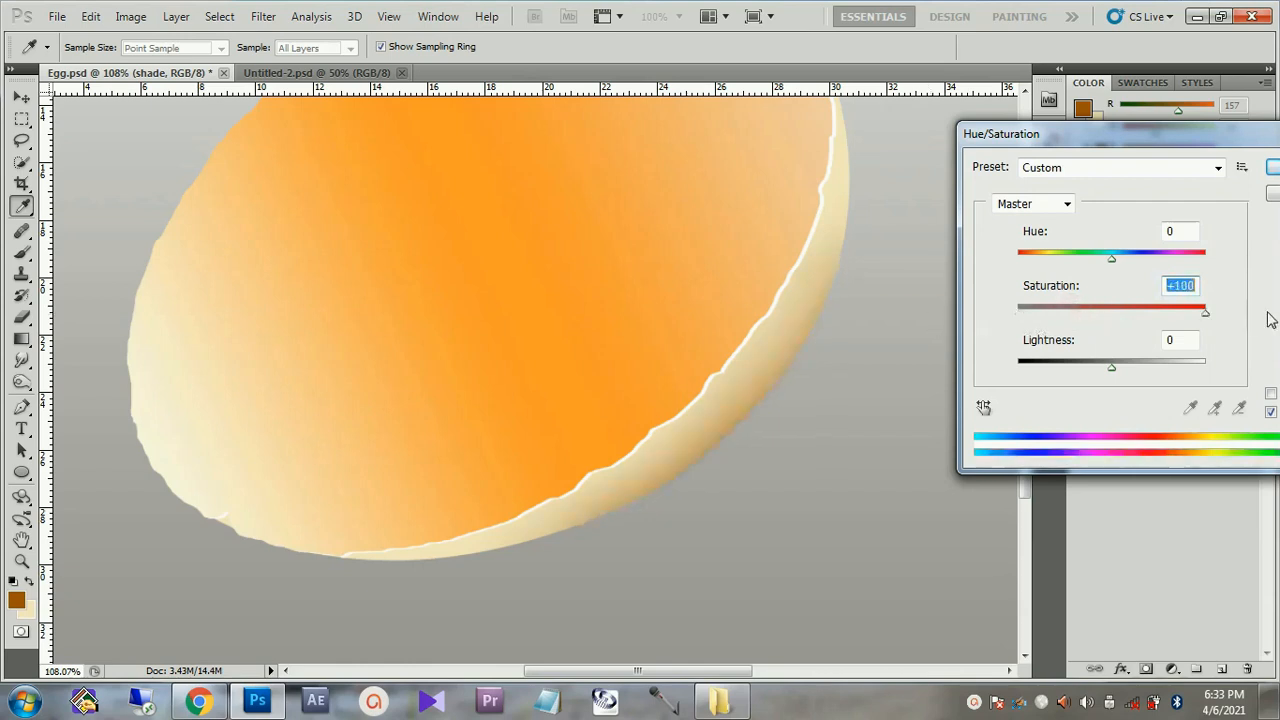
drag(1117, 316, 1085, 314)
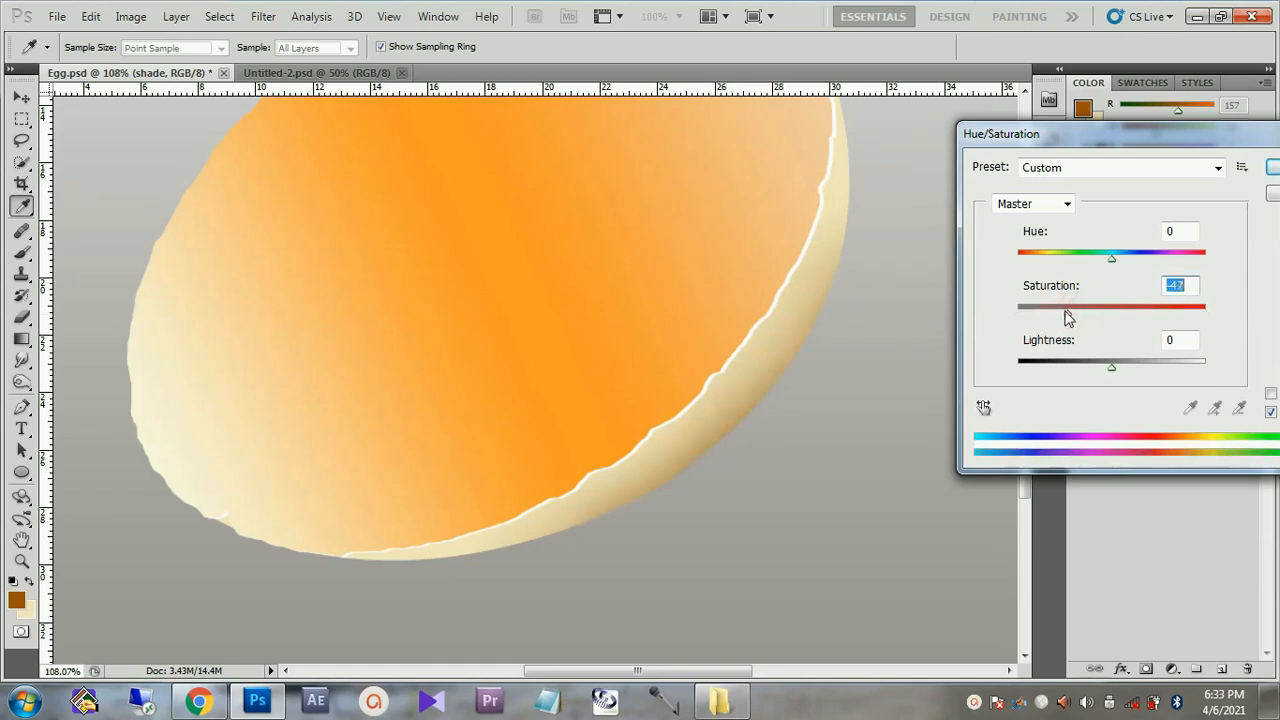
drag(1108, 373, 1078, 373)
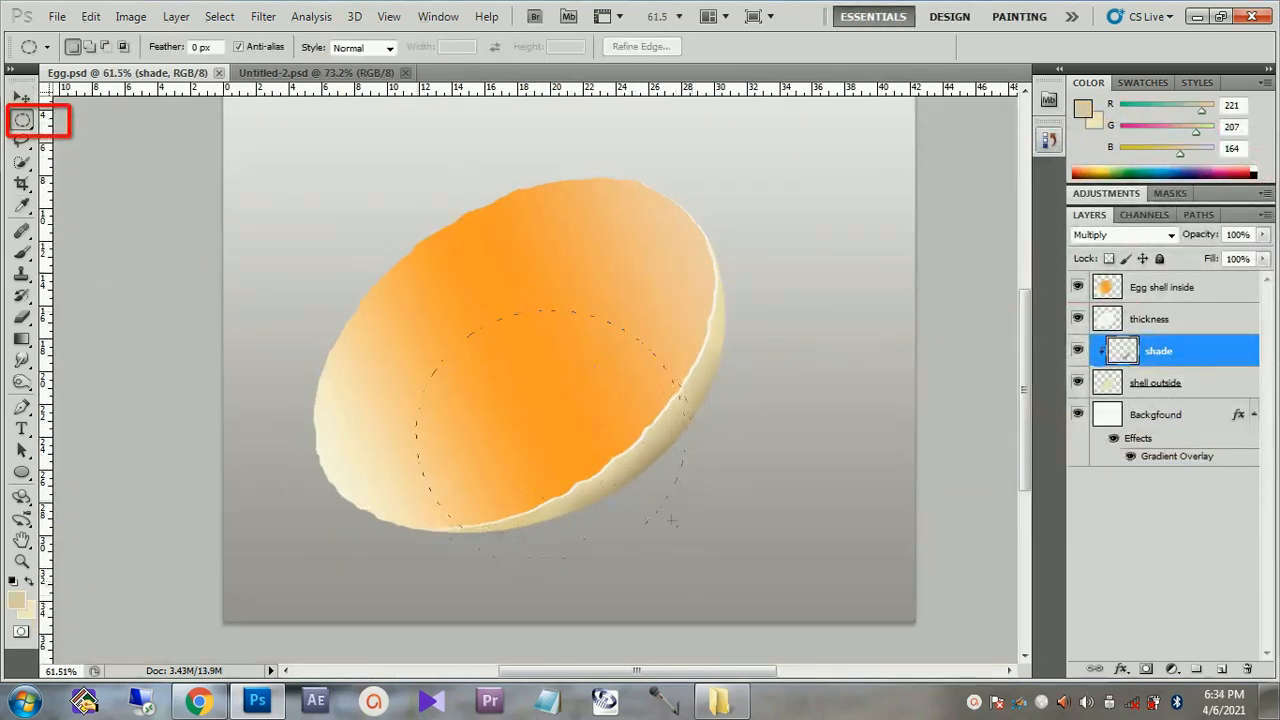
Draw a circular selection over the lower part of the egg's inside and distort it into a slanted oval extending past the shell's lower edge.
drag(626, 516, 661, 566)
drag(524, 435, 495, 403)
right_click(499, 382)
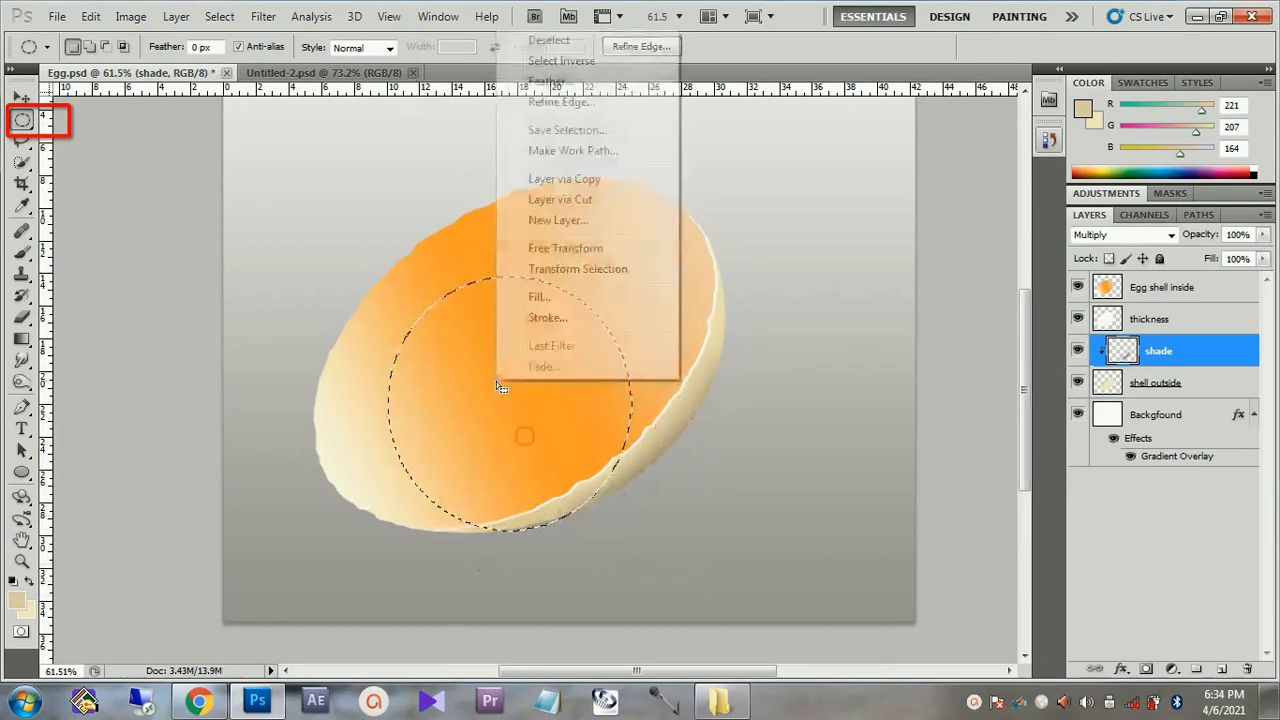
click(581, 271)
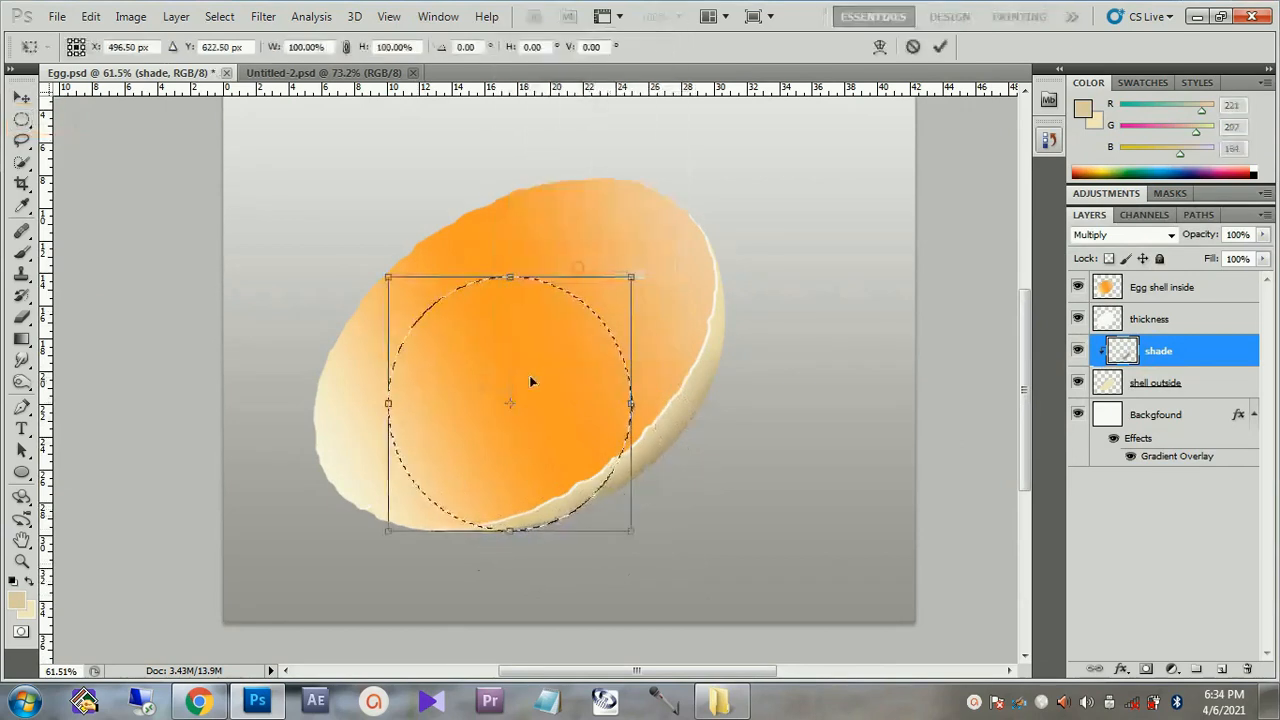
right_click(433, 360)
click(481, 463)
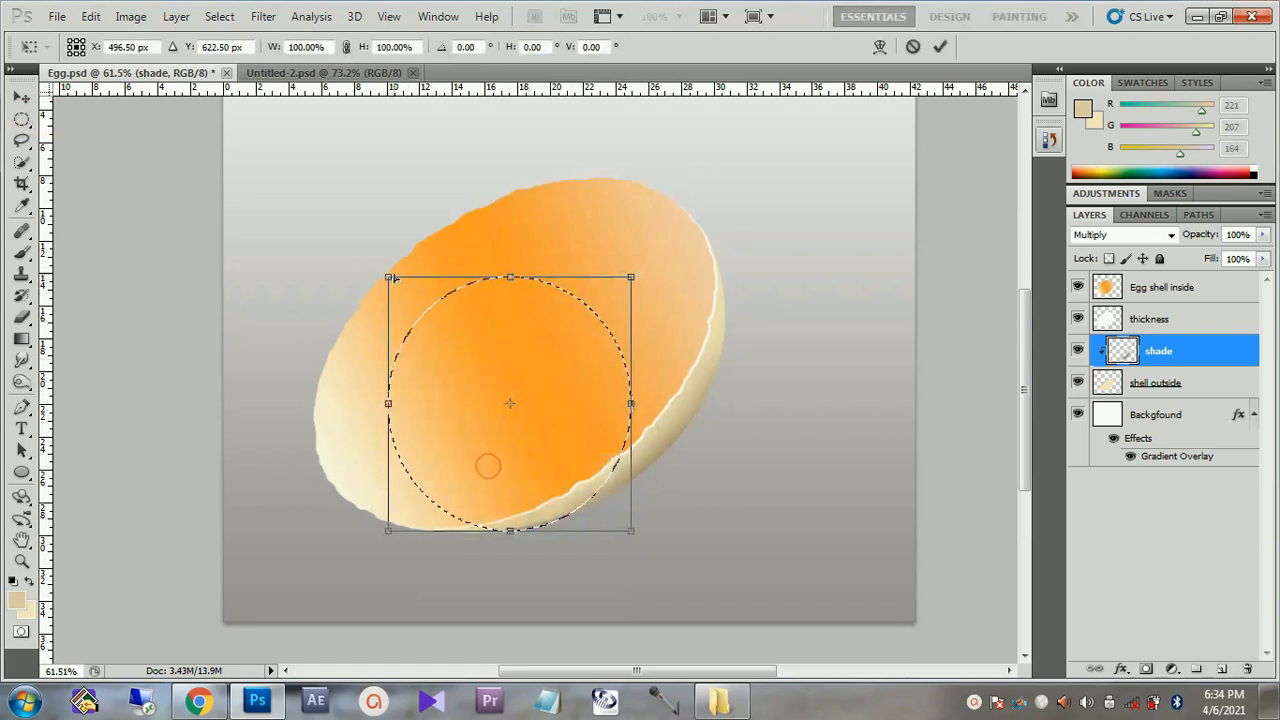
drag(389, 277, 408, 297)
drag(386, 535, 359, 543)
drag(638, 284, 673, 276)
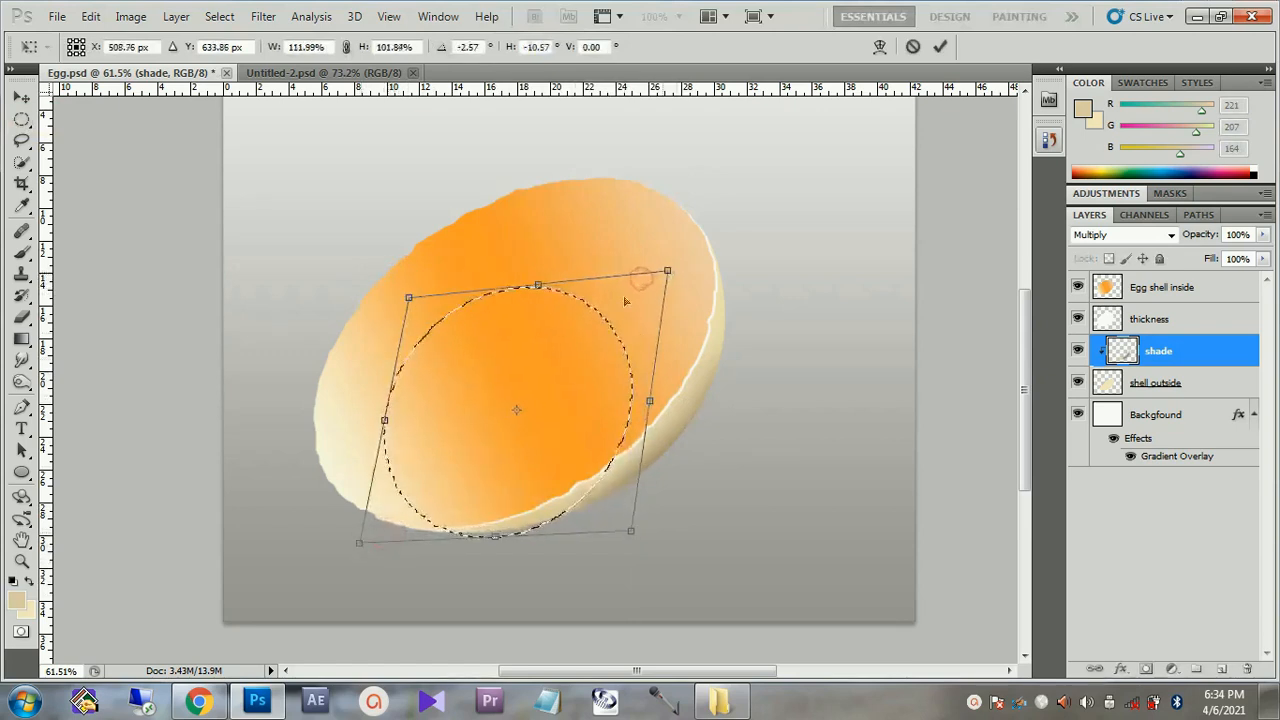
drag(409, 298, 415, 304)
drag(629, 533, 672, 562)
drag(413, 306, 419, 316)
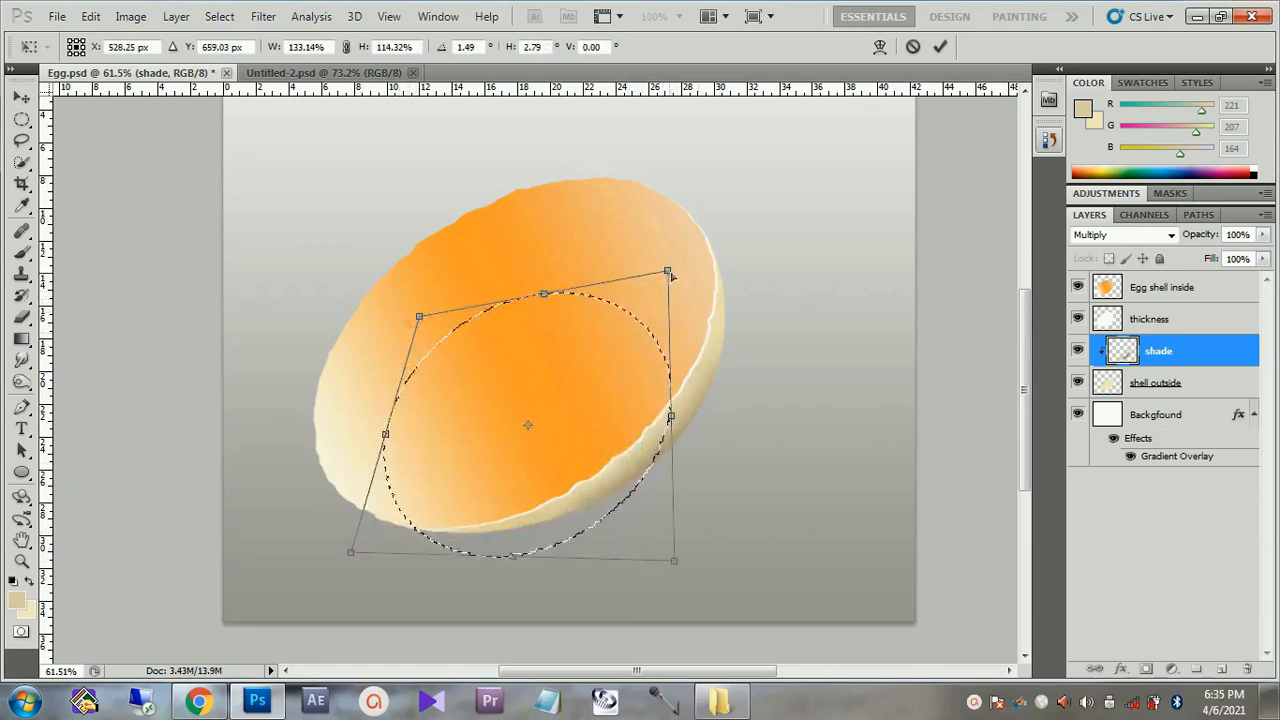
key(Return)
Create a new layer above Egg shell inside and clip it to that layer.
click(1160, 287)
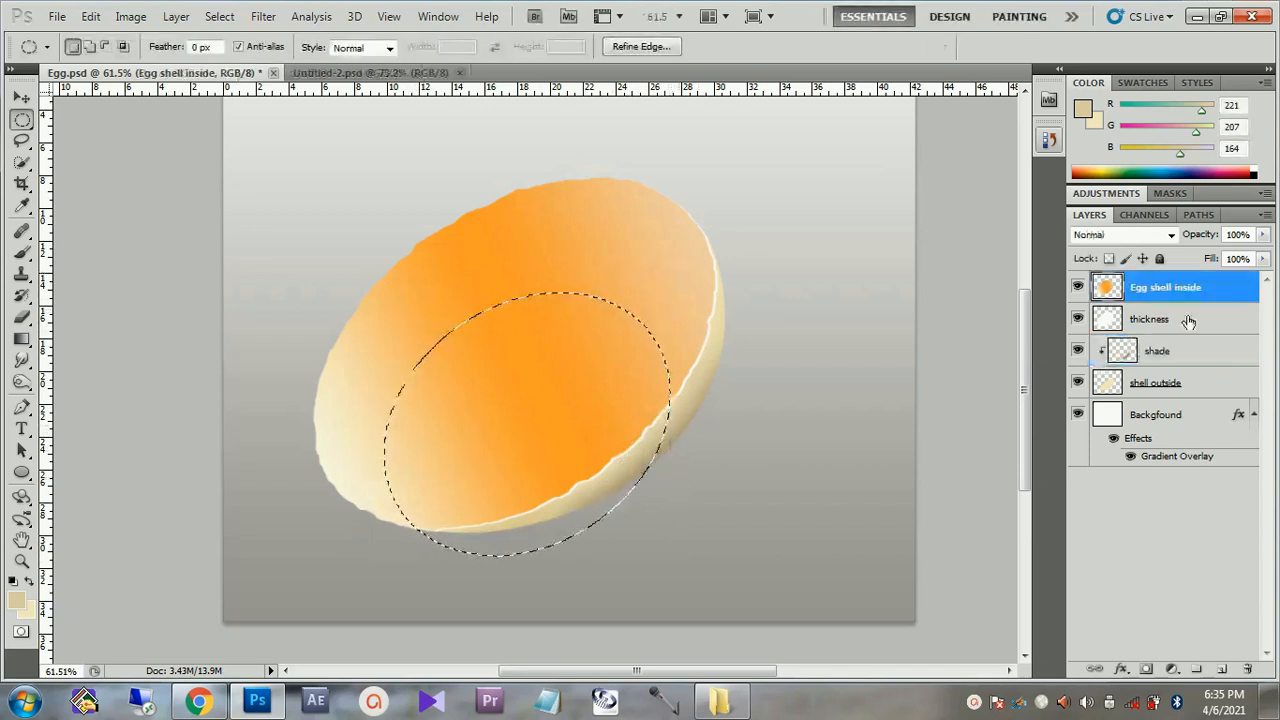
key(ctrl+shift+n)
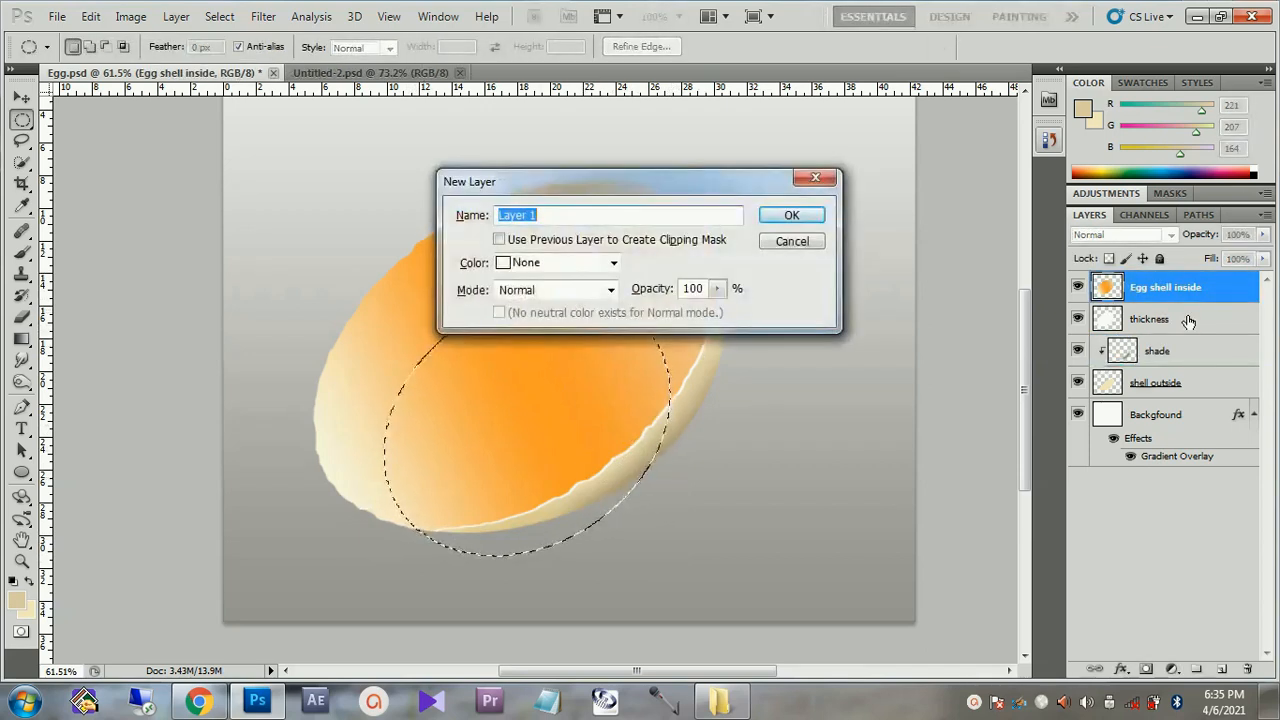
key(Return)
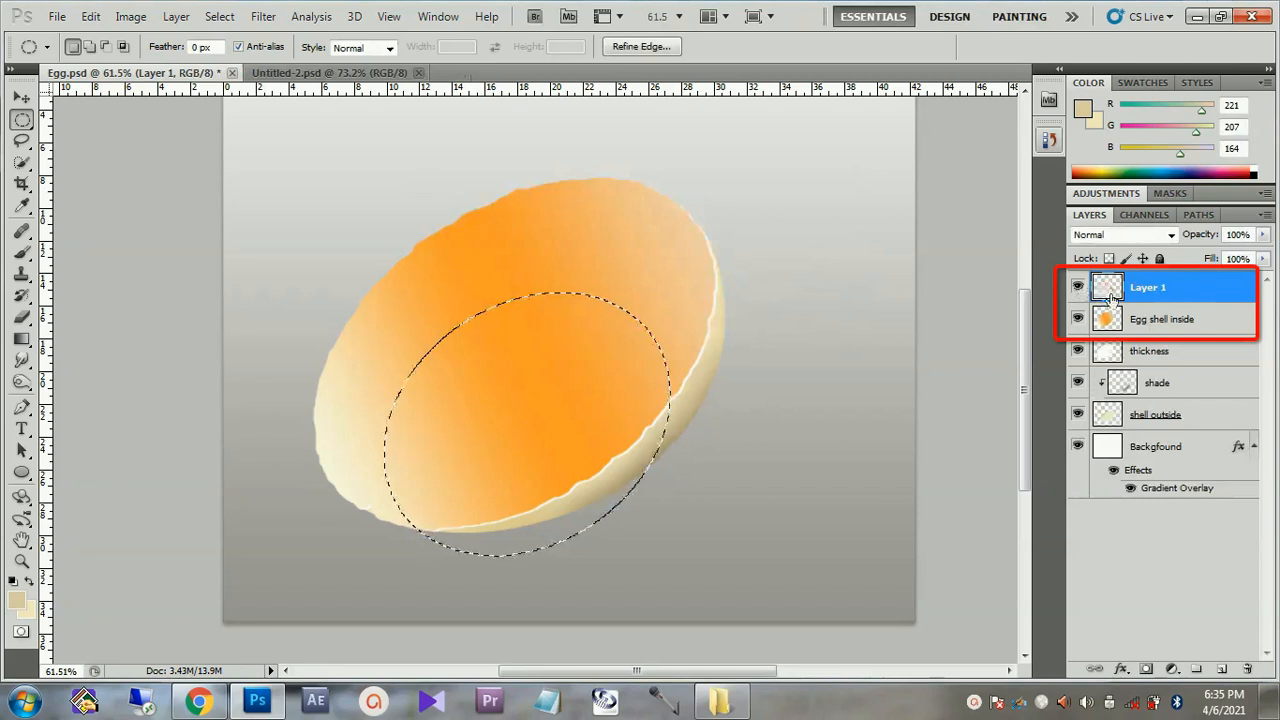
alt+click(1194, 302)
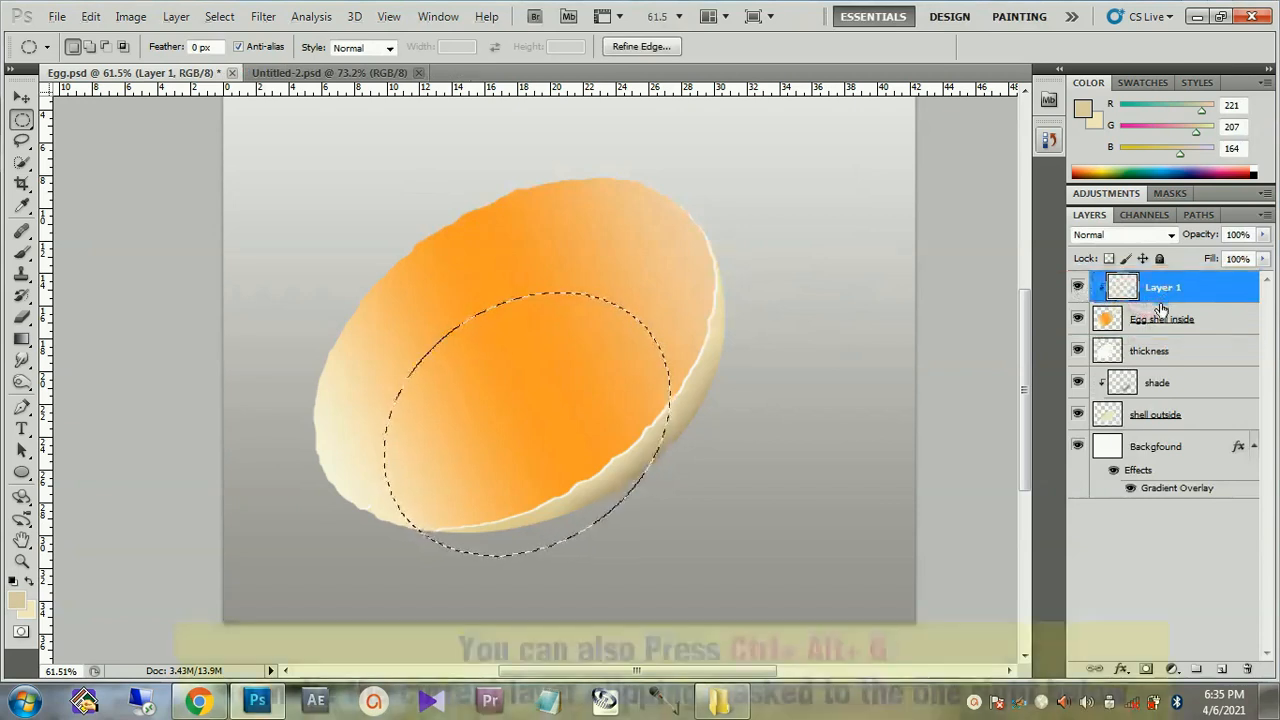
Shift the oval selection slightly up and to the left, and feather it by 4 pixels.
key(v)
key(m)
drag(495, 438, 477, 420)
right_click(477, 418)
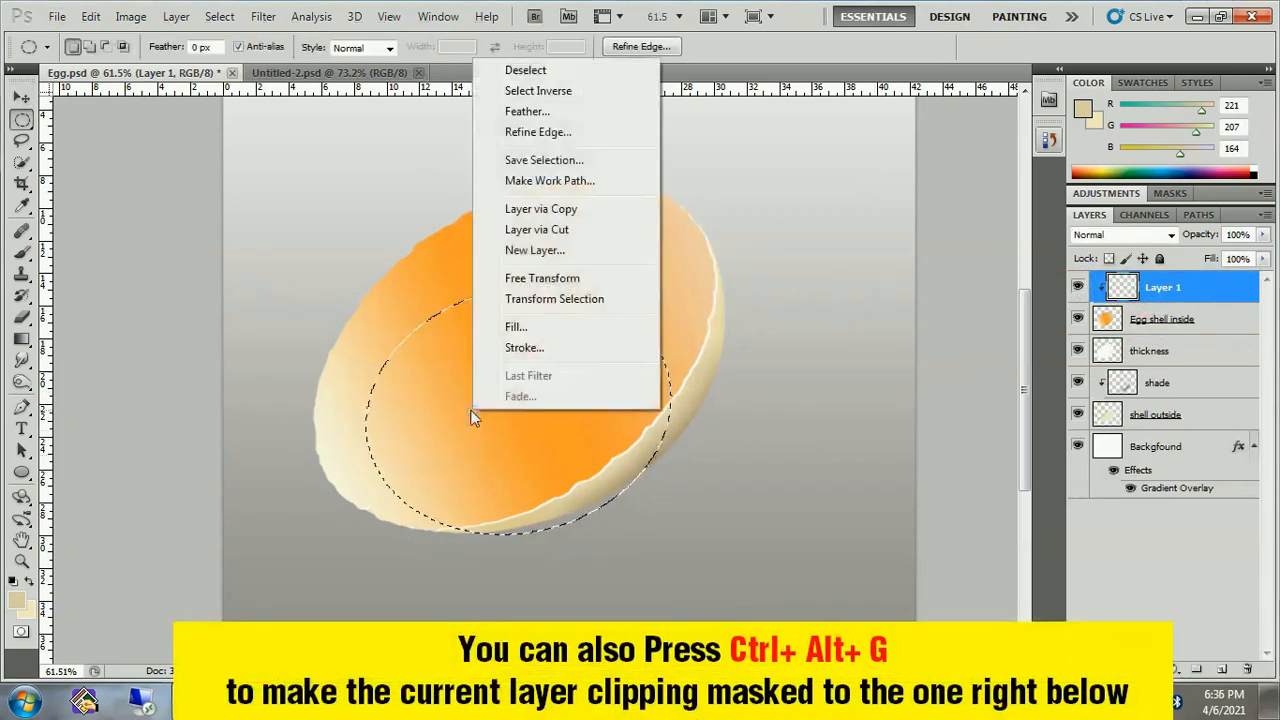
click(527, 112)
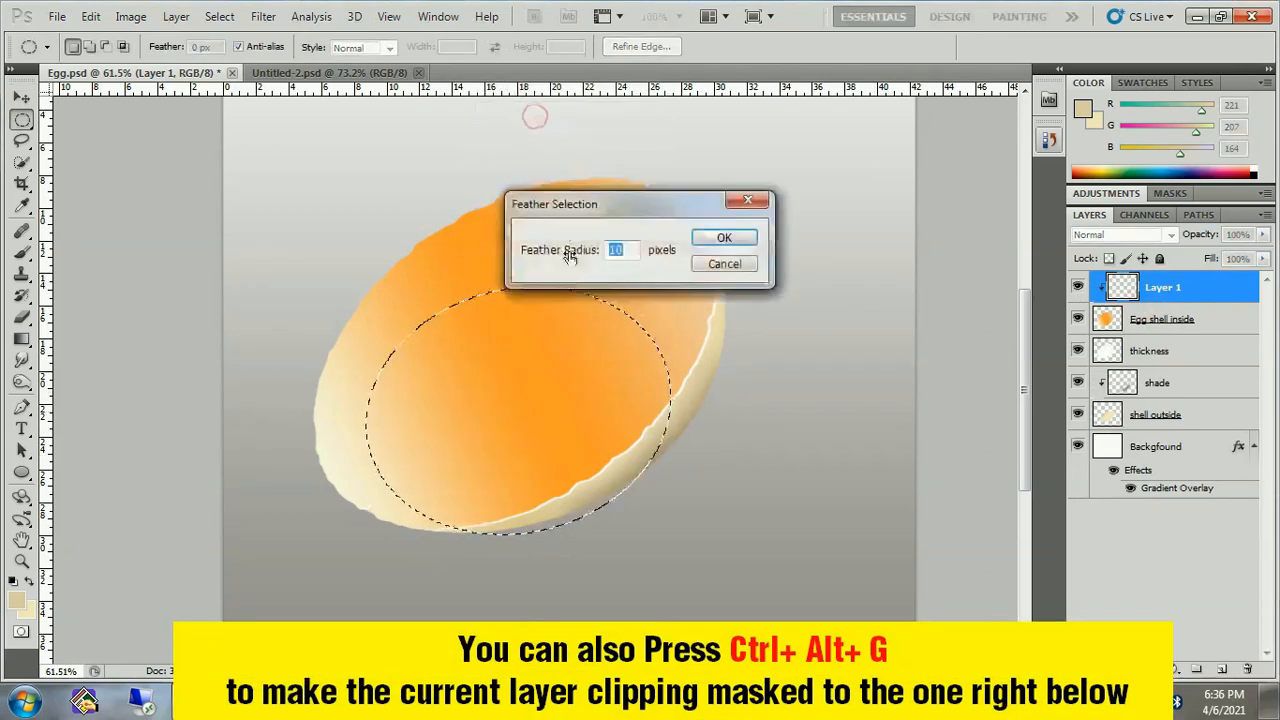
text(4)
click(724, 238)
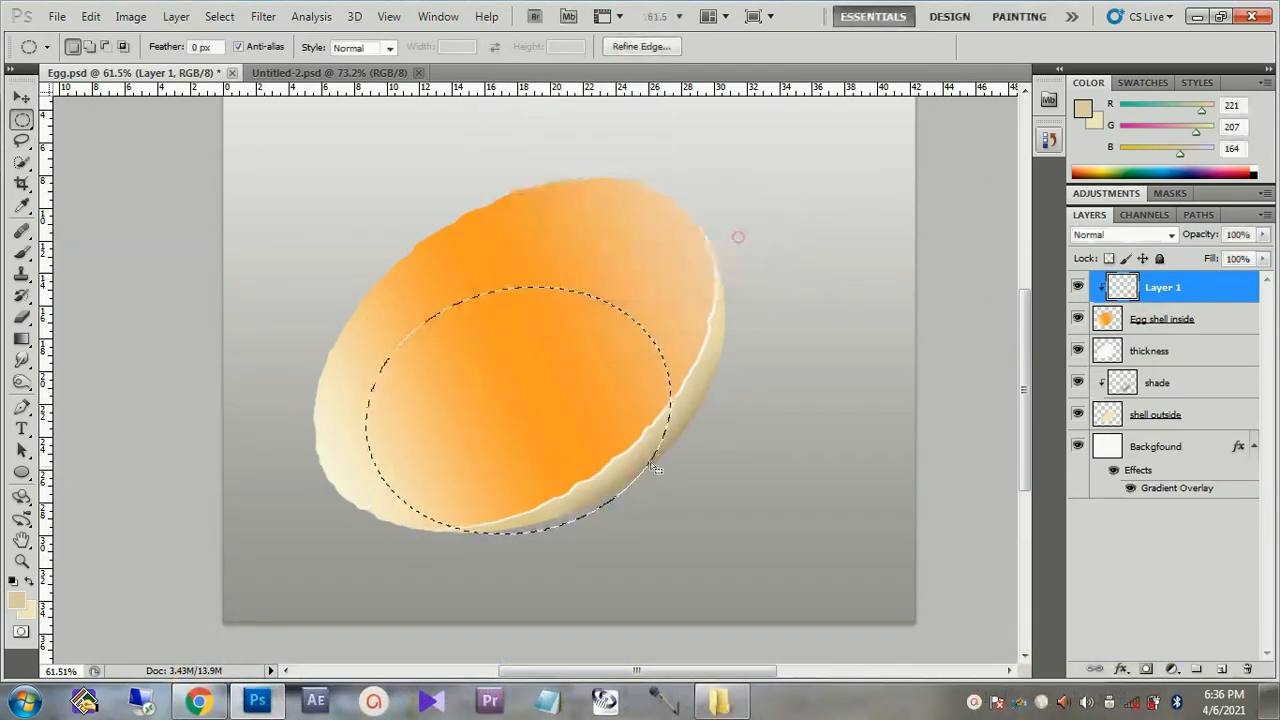
Fill the feathered oval on Layer 1 with the beige foreground colour and deselect it.
key(alt+BackSpace)
key(ctrl+d)
key(v)
scroll(423, 417, up, 3)
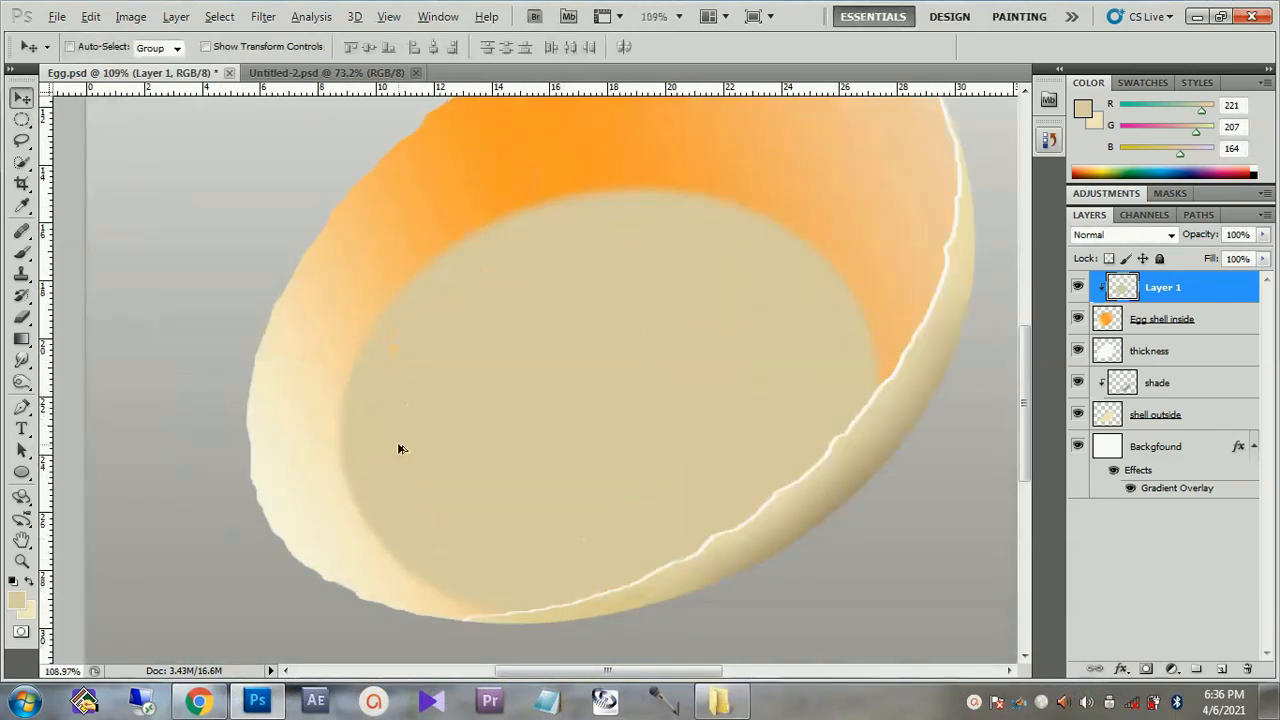
scroll(372, 485, up, 2)
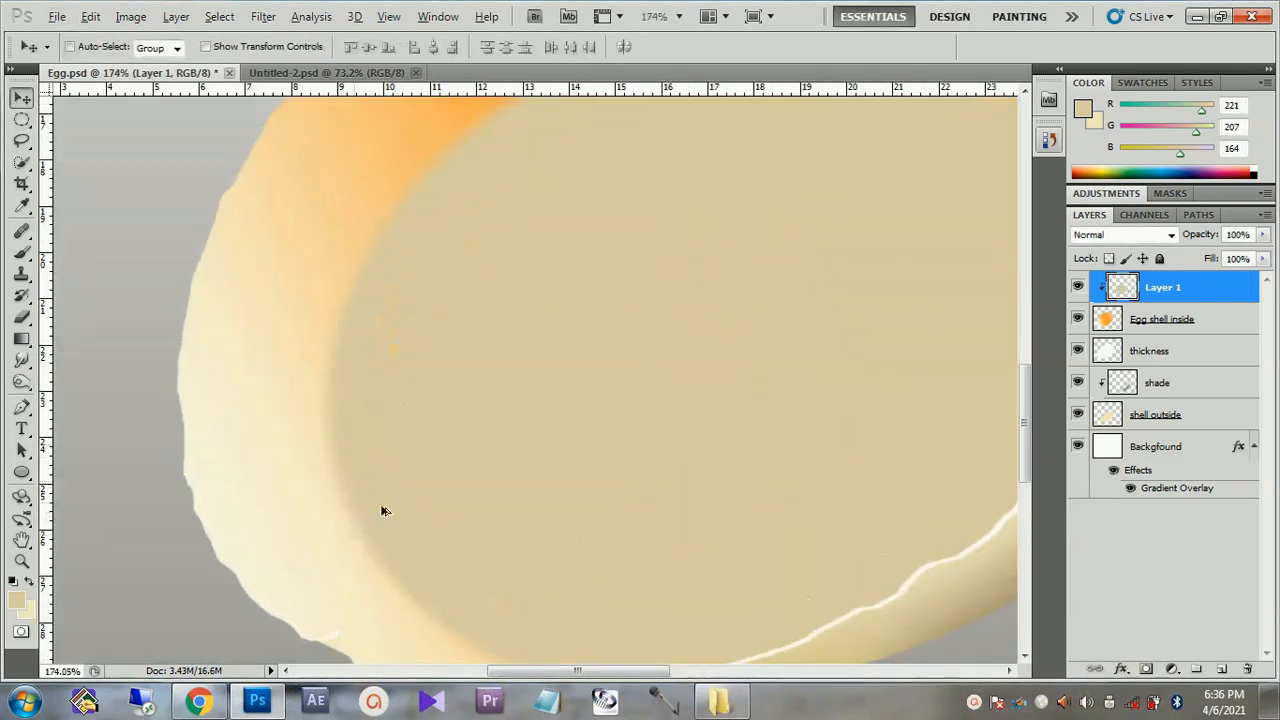
scroll(385, 511, down, 1)
scroll(417, 507, down, 2)
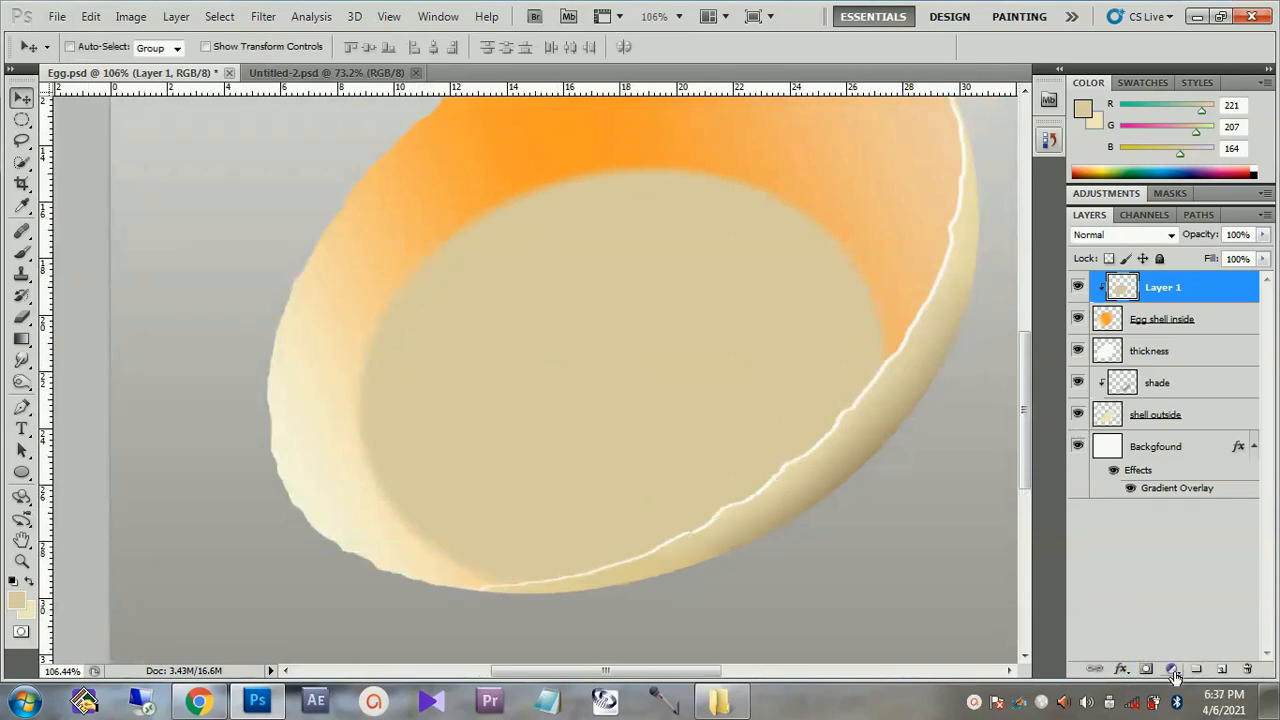
Add a Gradient Overlay to Layer 1 and set the gradient's starting colour stop to fc8b24.
click(1121, 669)
click(1195, 617)
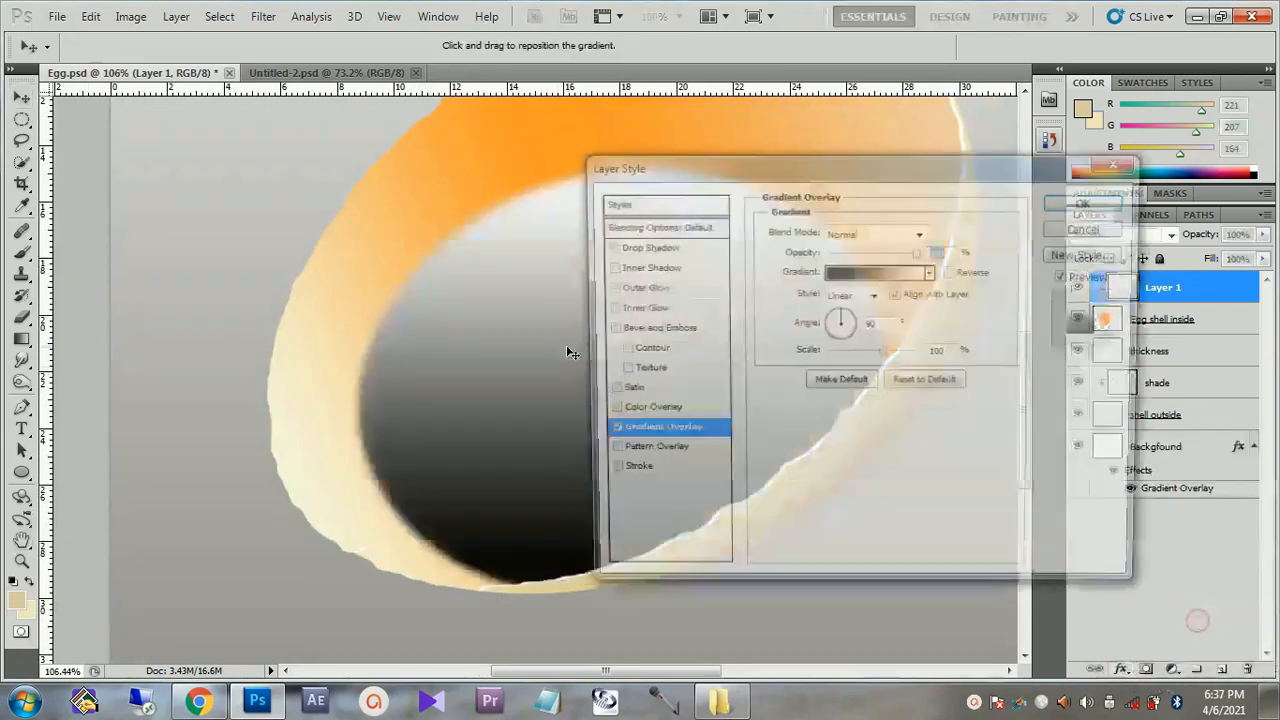
drag(872, 165, 1151, 102)
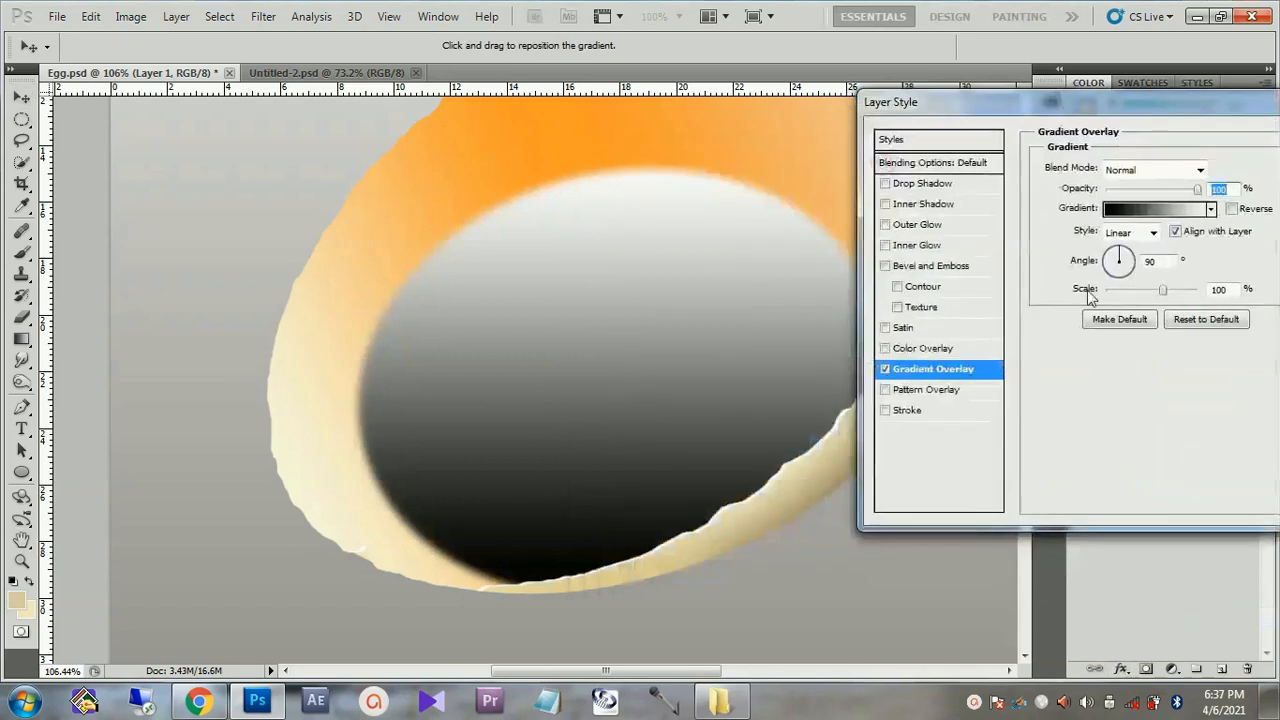
click(1129, 212)
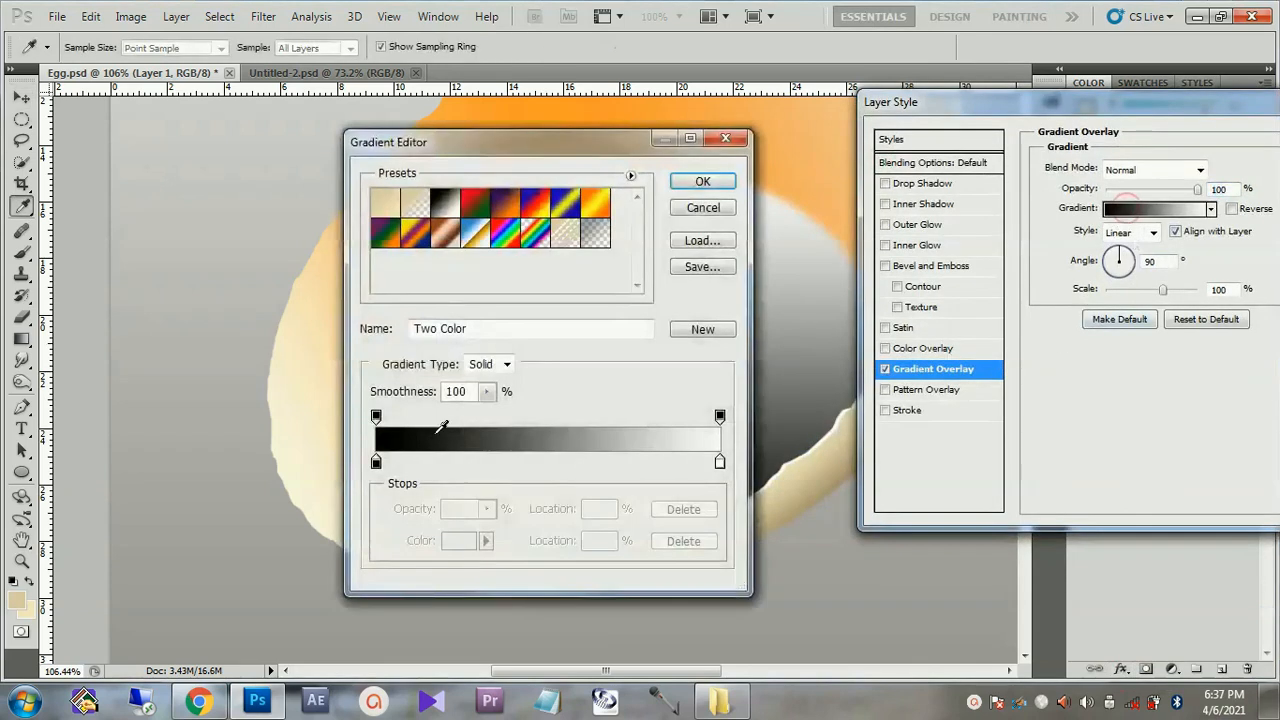
double_click(376, 462)
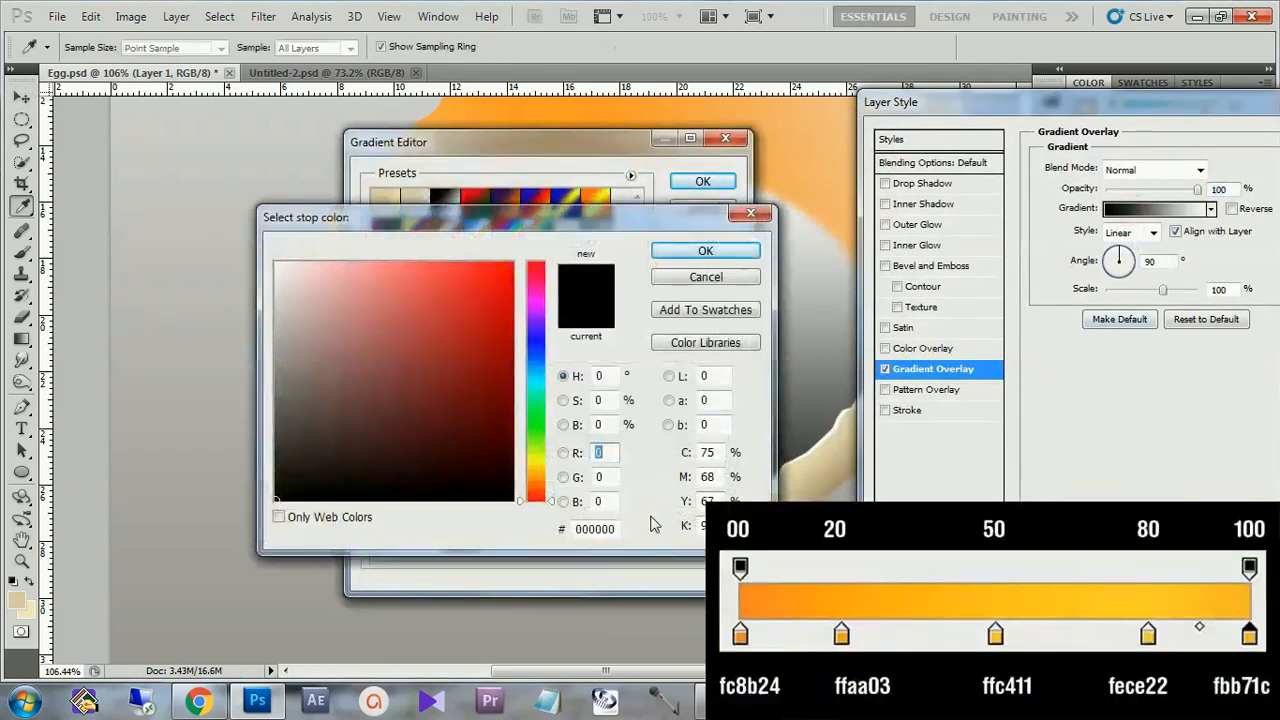
text(fc8b24)
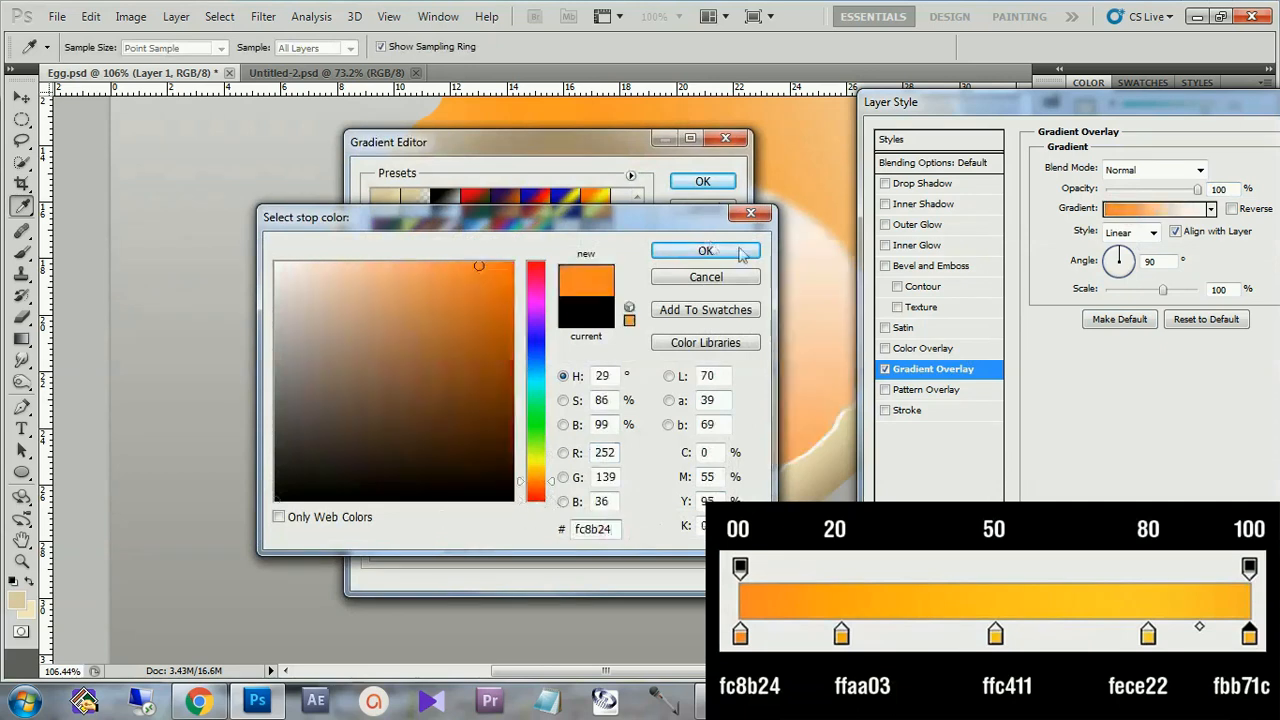
click(705, 250)
Add a colour stop at 20% in the overlay gradient and set its colour to ffaa03.
click(437, 462)
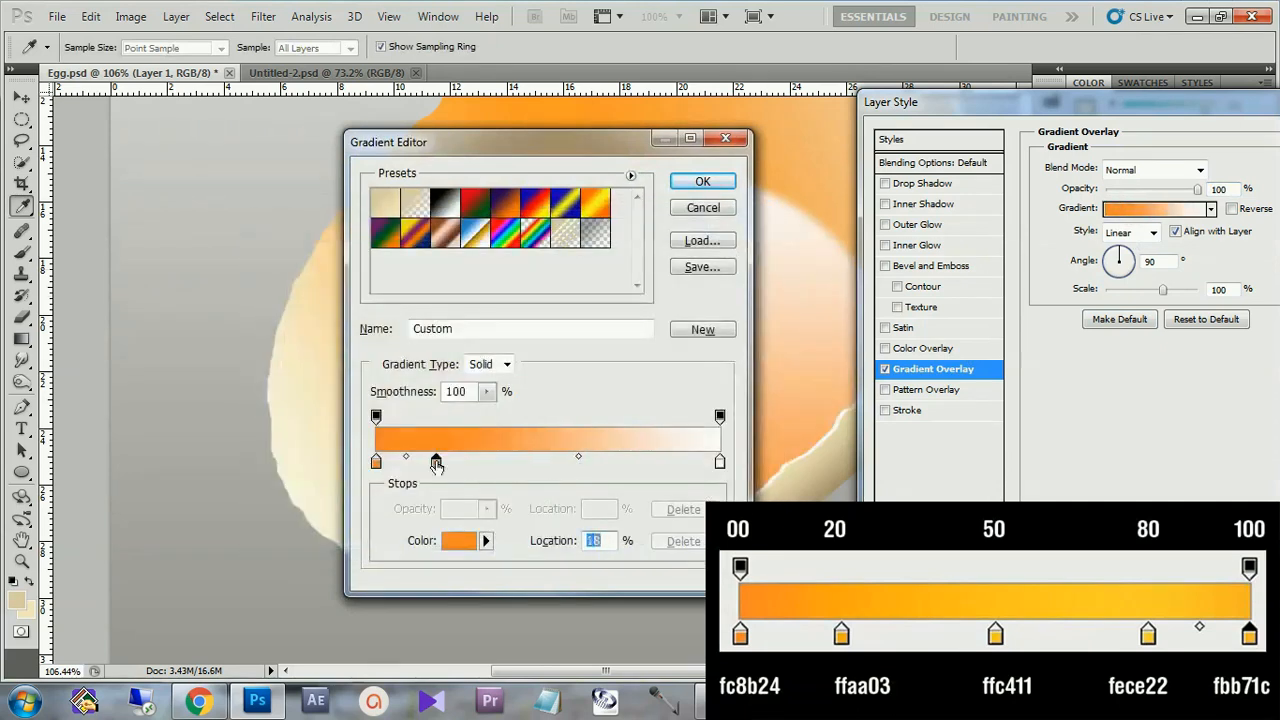
text(20)
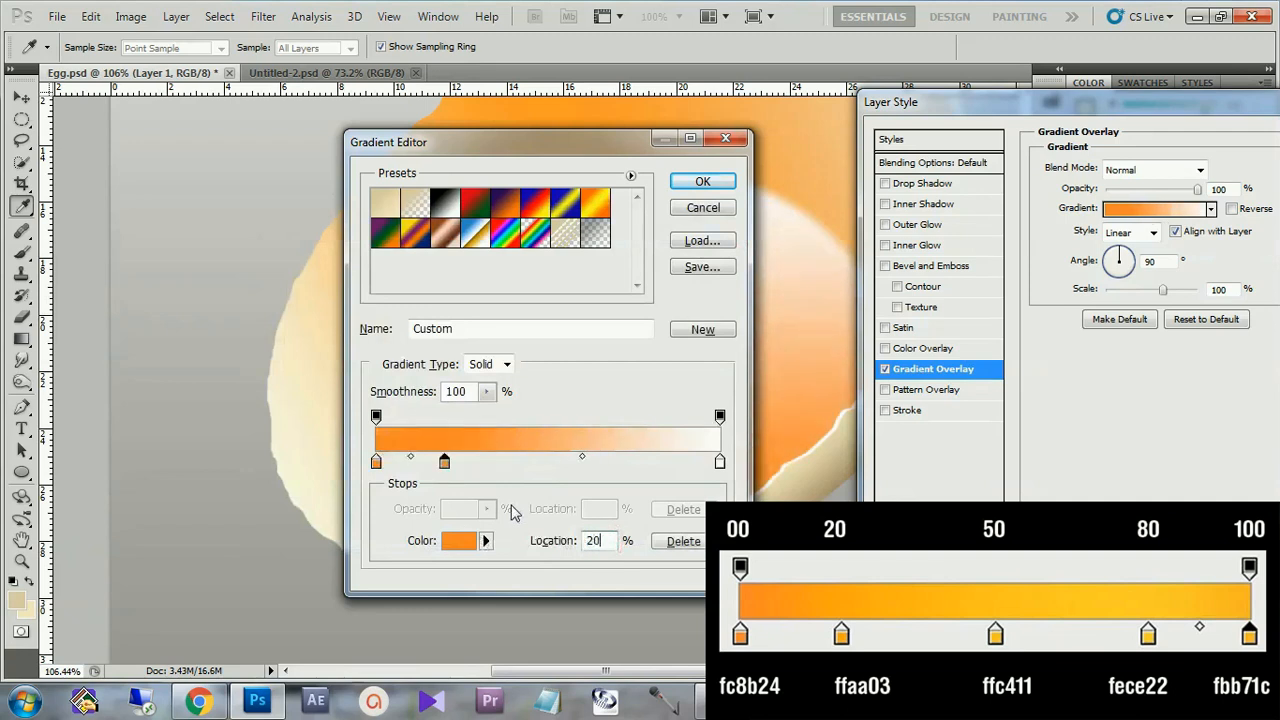
double_click(444, 463)
text(ffaa03)
key(Return)
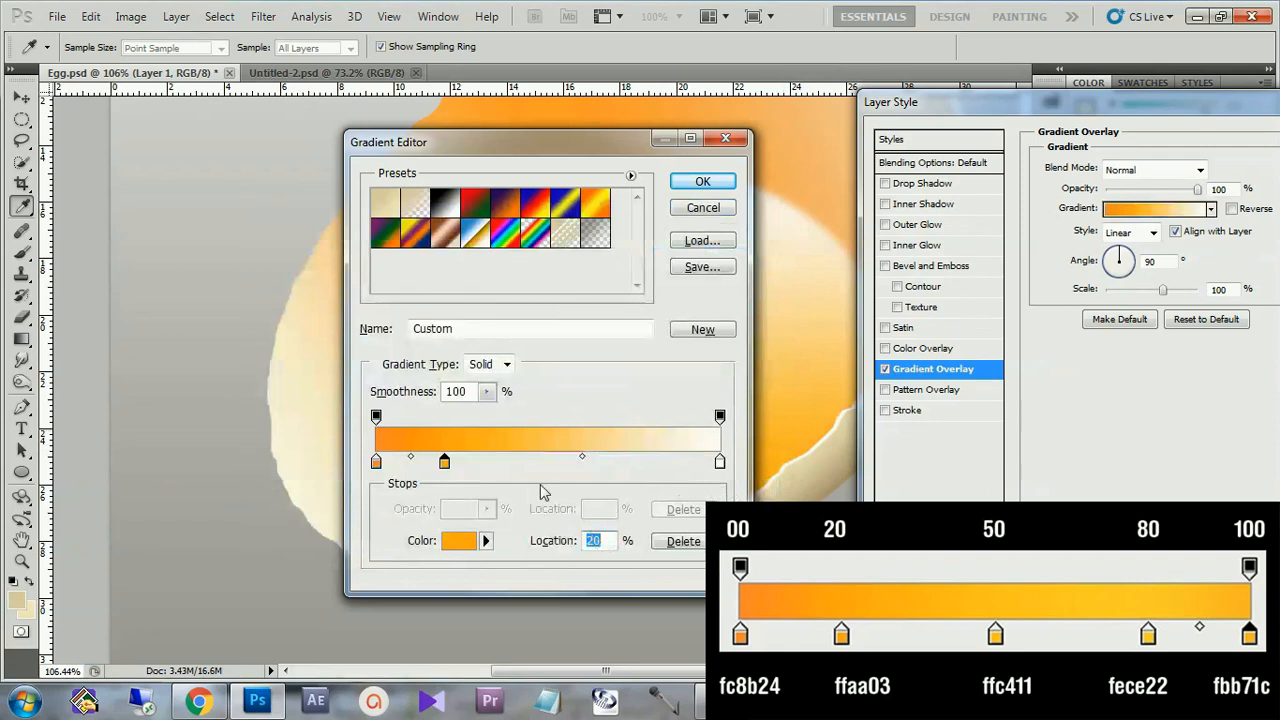
Add a colour stop at 50% in the overlay gradient and set its colour to ffc411.
click(520, 464)
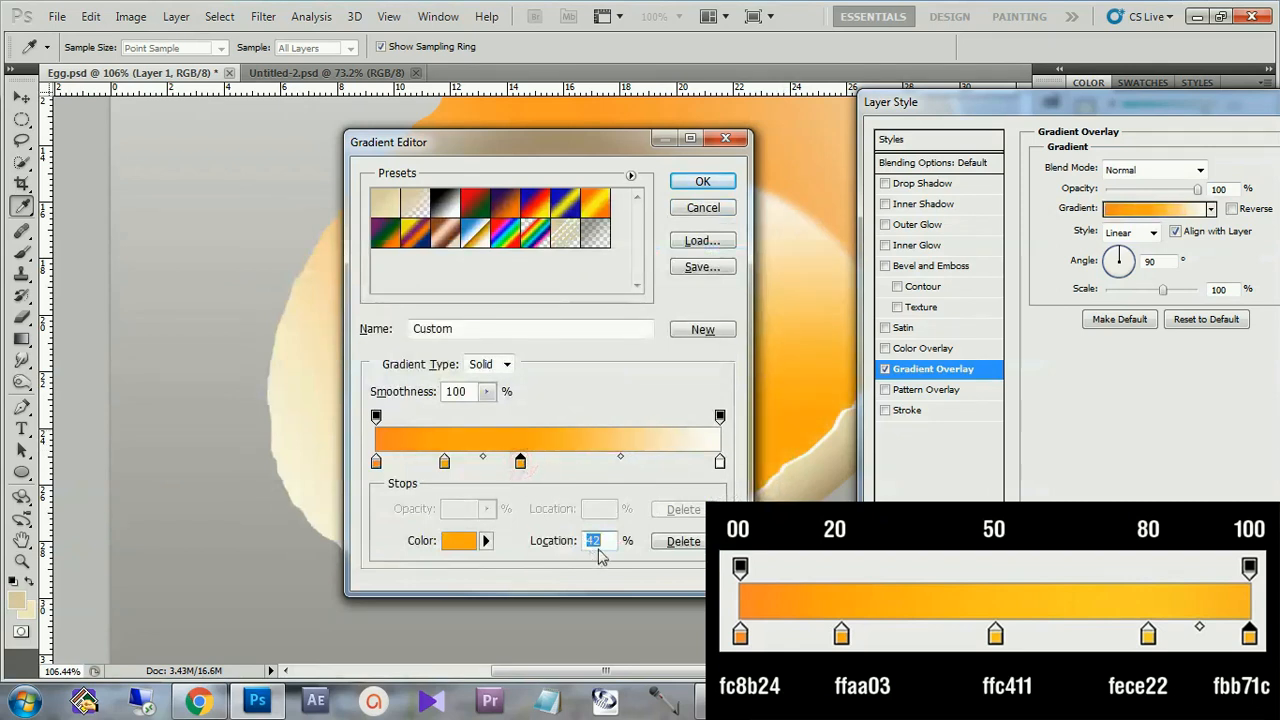
text(50)
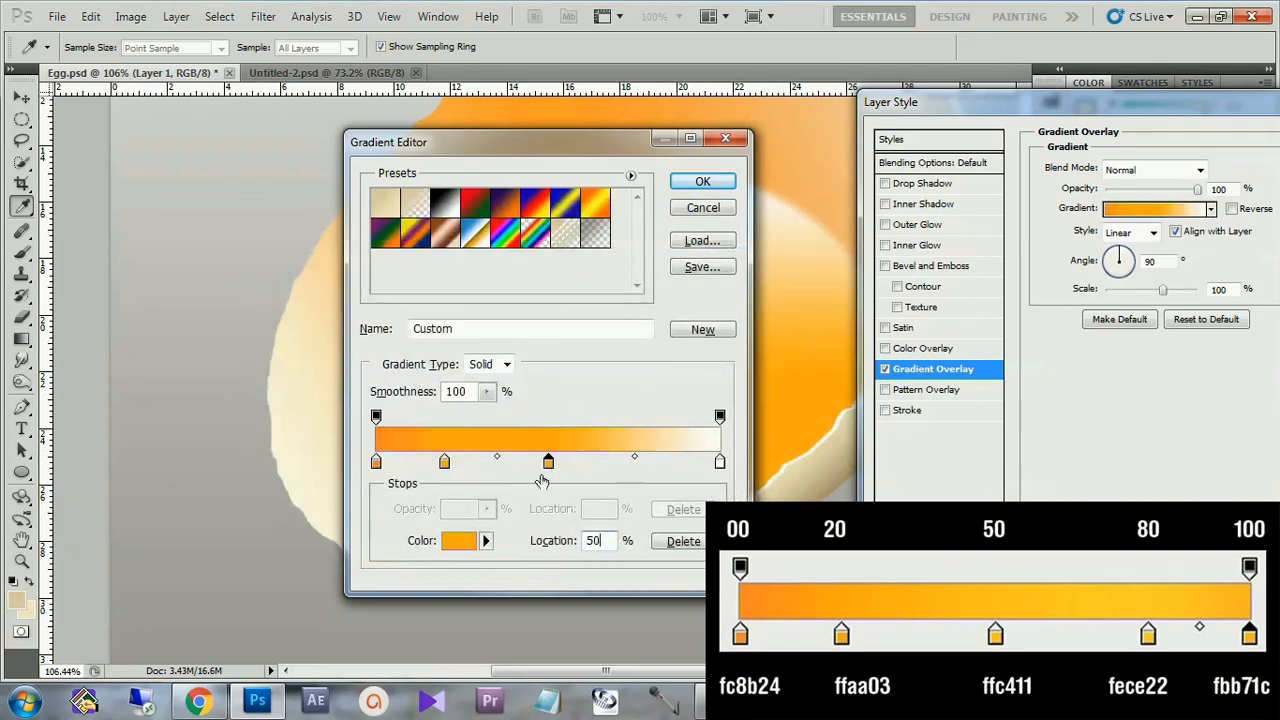
click(462, 541)
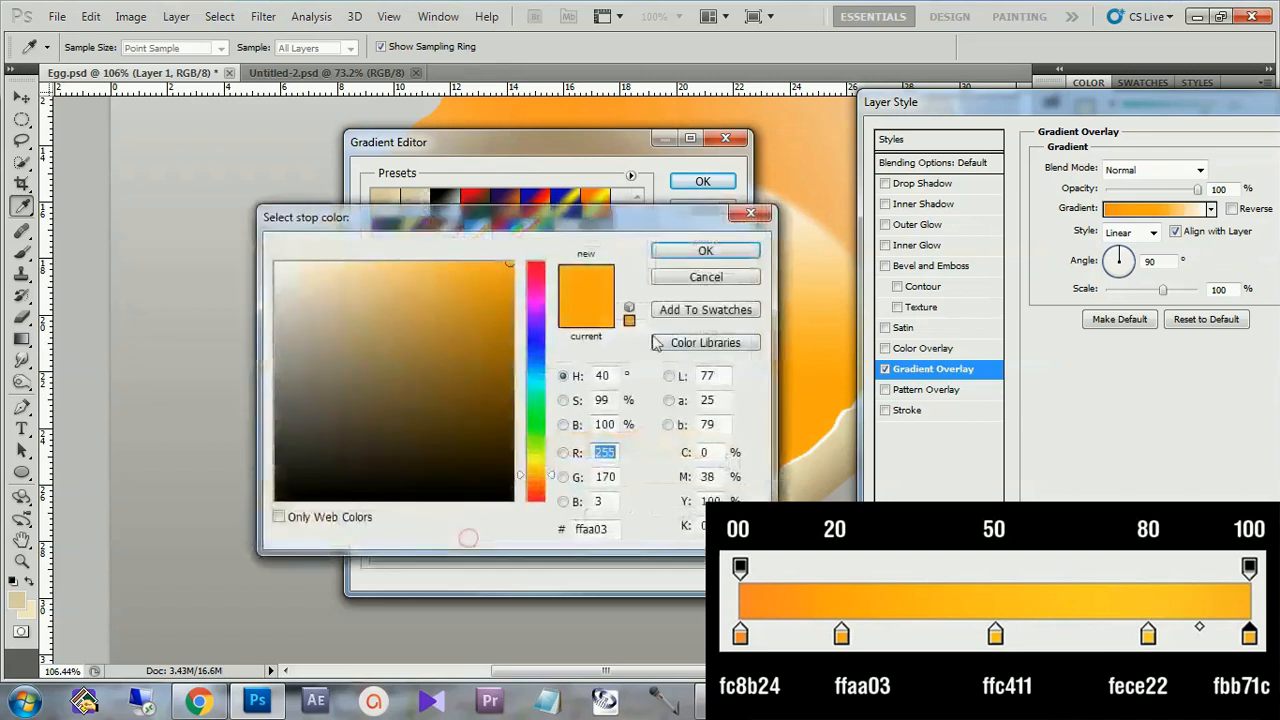
click(612, 527)
text(ffc411)
click(705, 252)
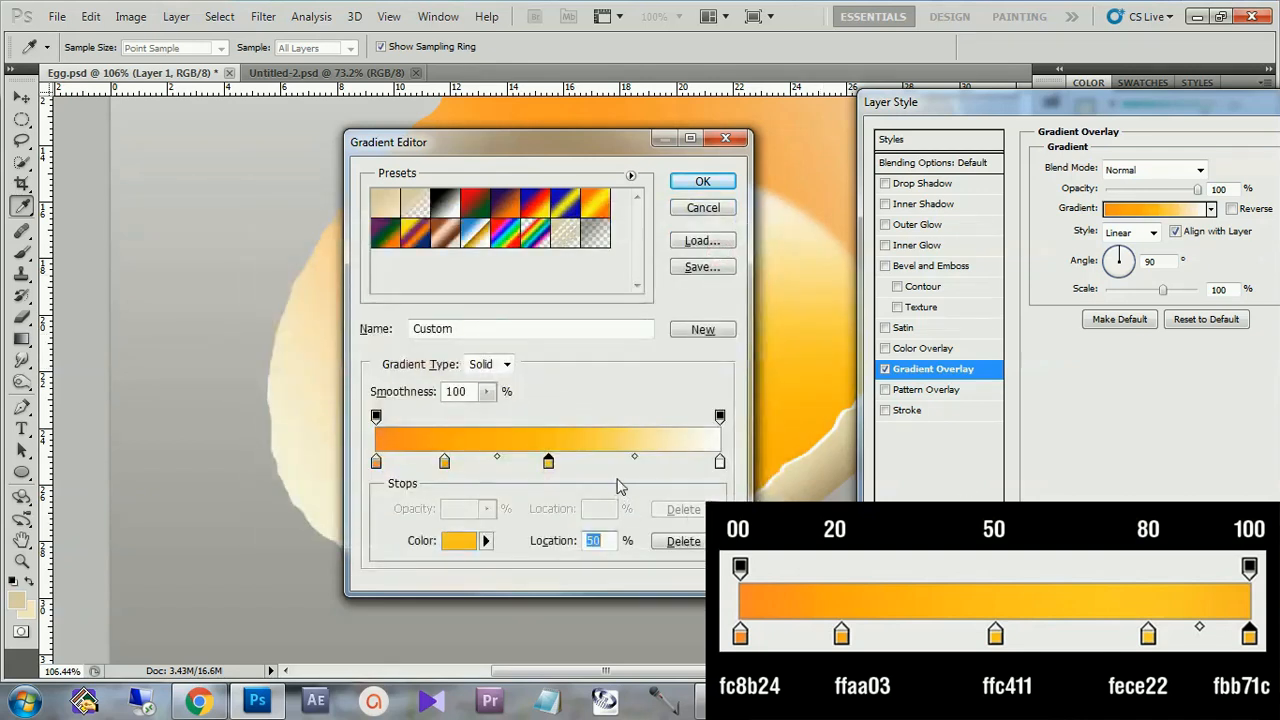
Add a colour stop at 80% in the overlay gradient and set its colour to fece22.
drag(641, 467, 635, 465)
text(80)
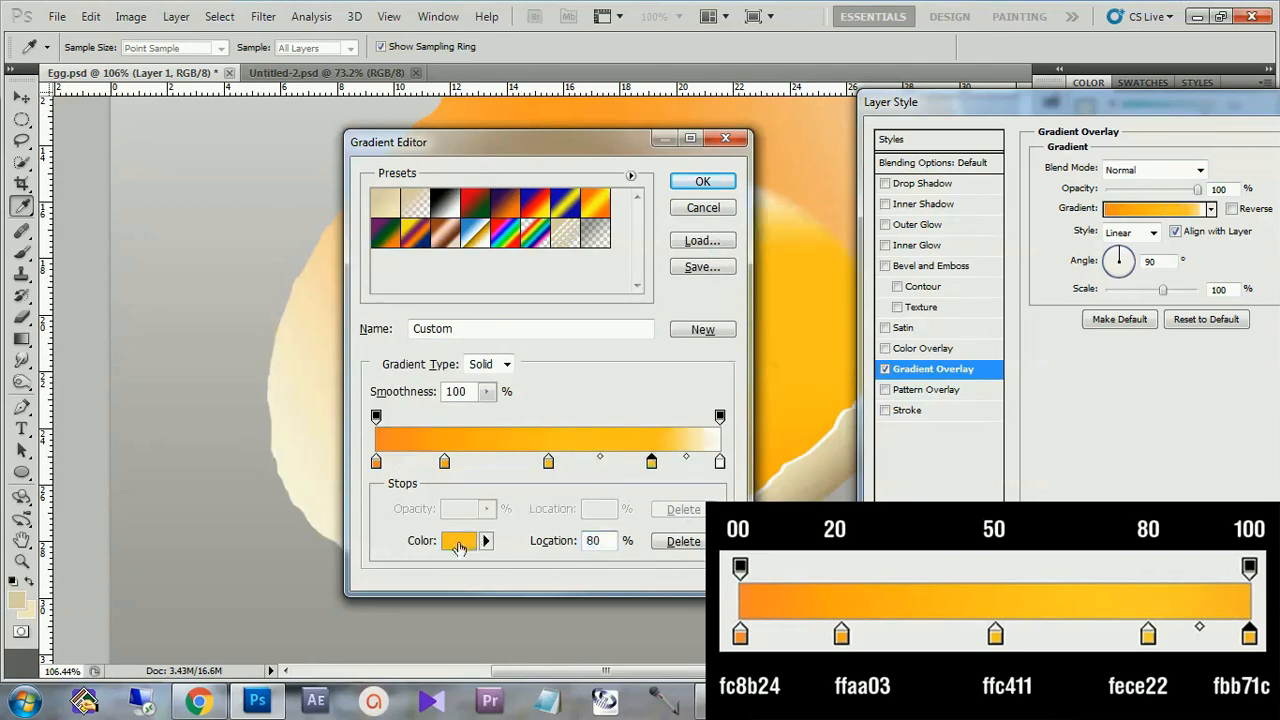
click(459, 546)
text(fece22)
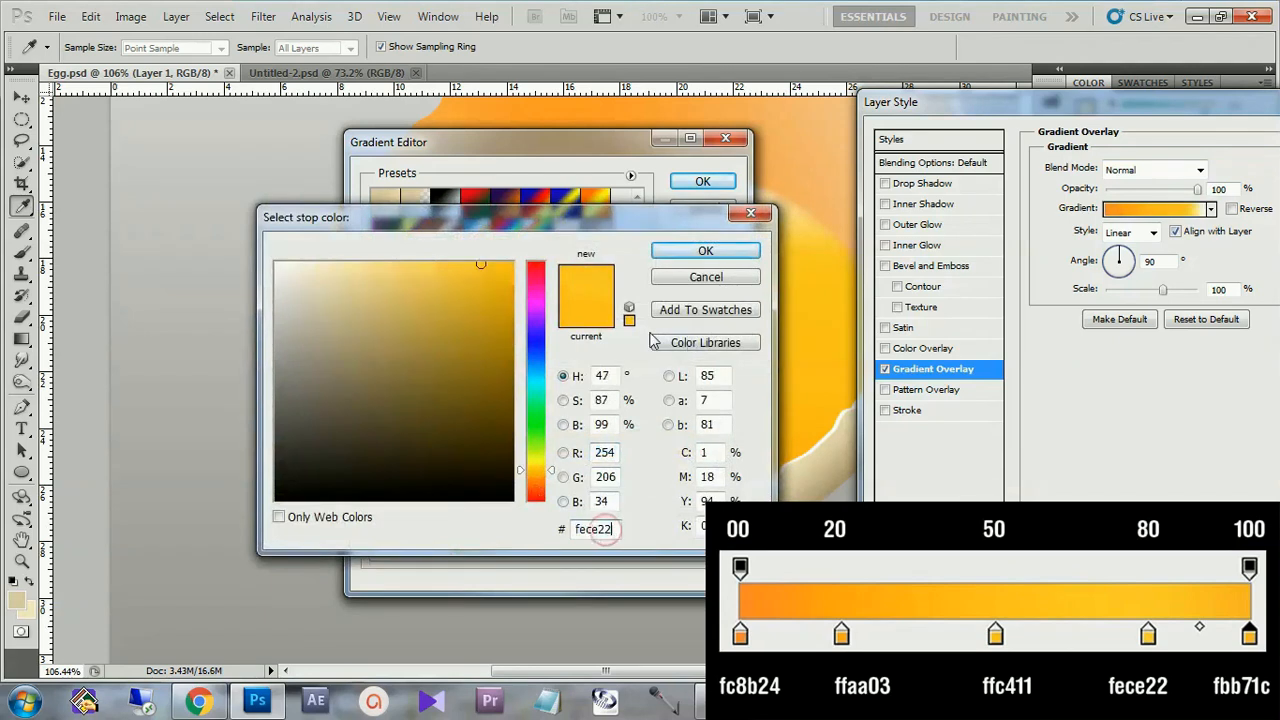
click(706, 251)
Set the gradient's end stop at 100% to fbb71c and accept the edited gradient.
click(720, 461)
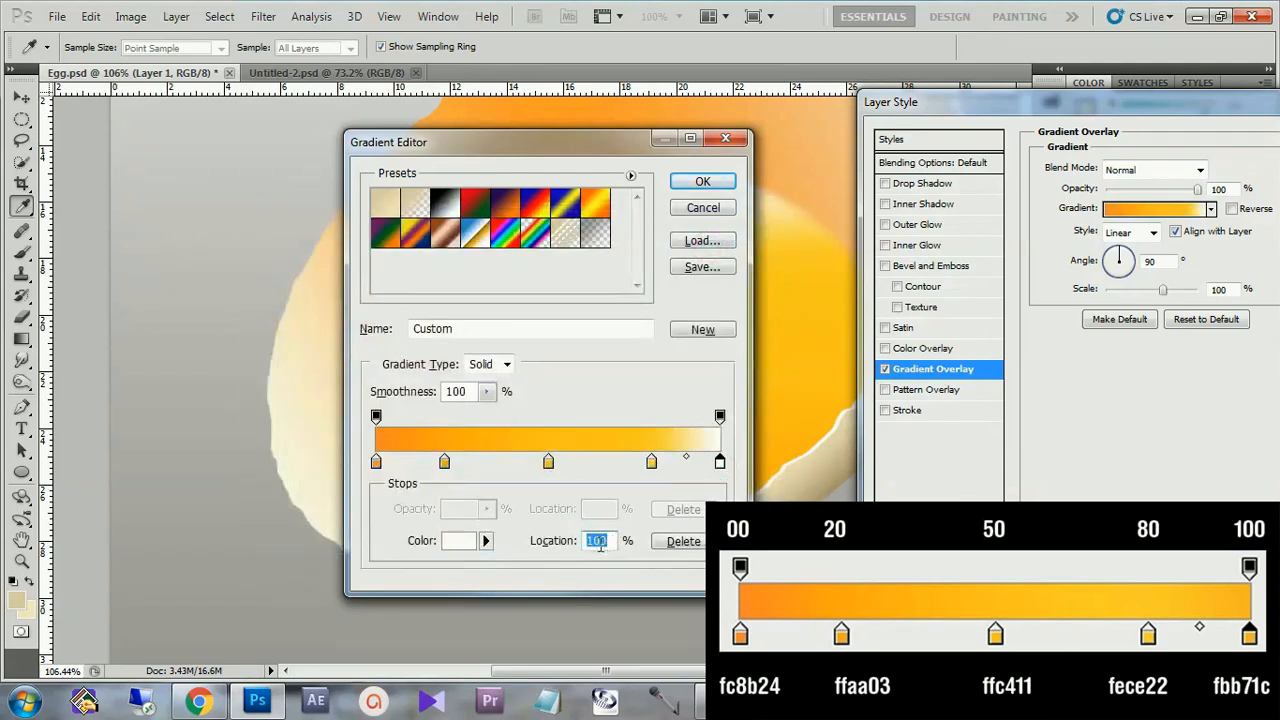
click(470, 548)
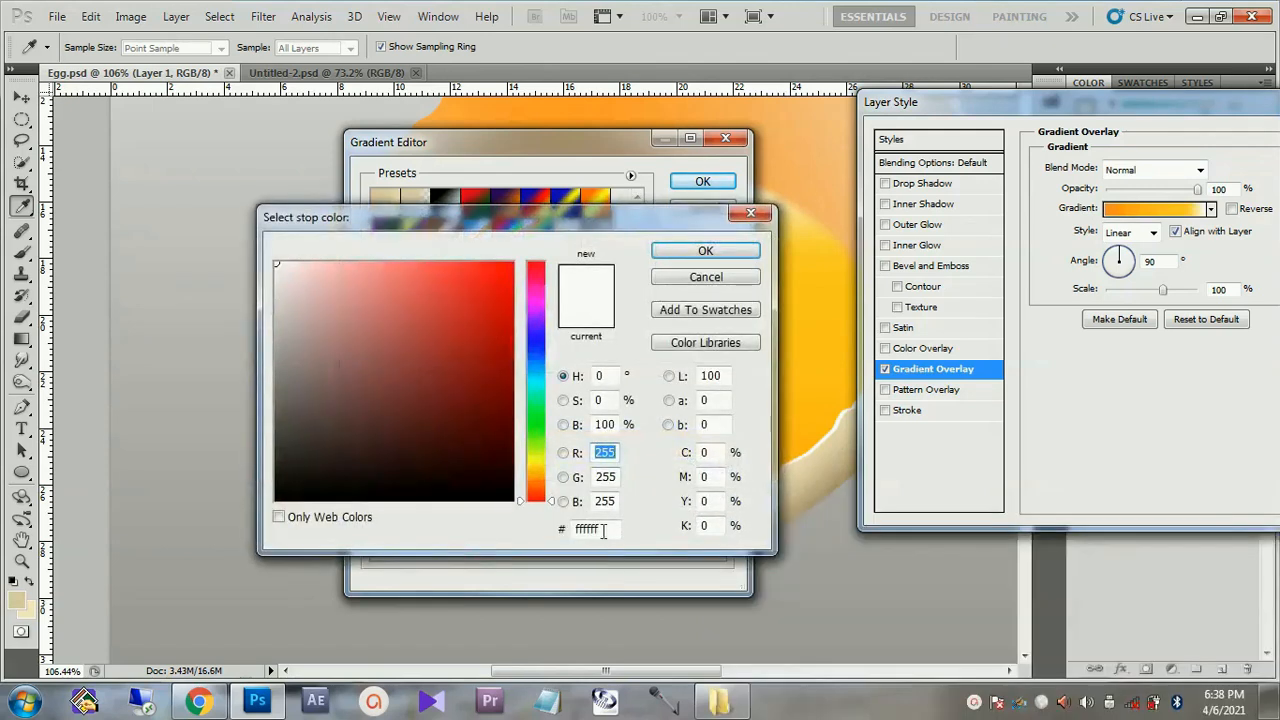
text(fbb71c)
click(706, 251)
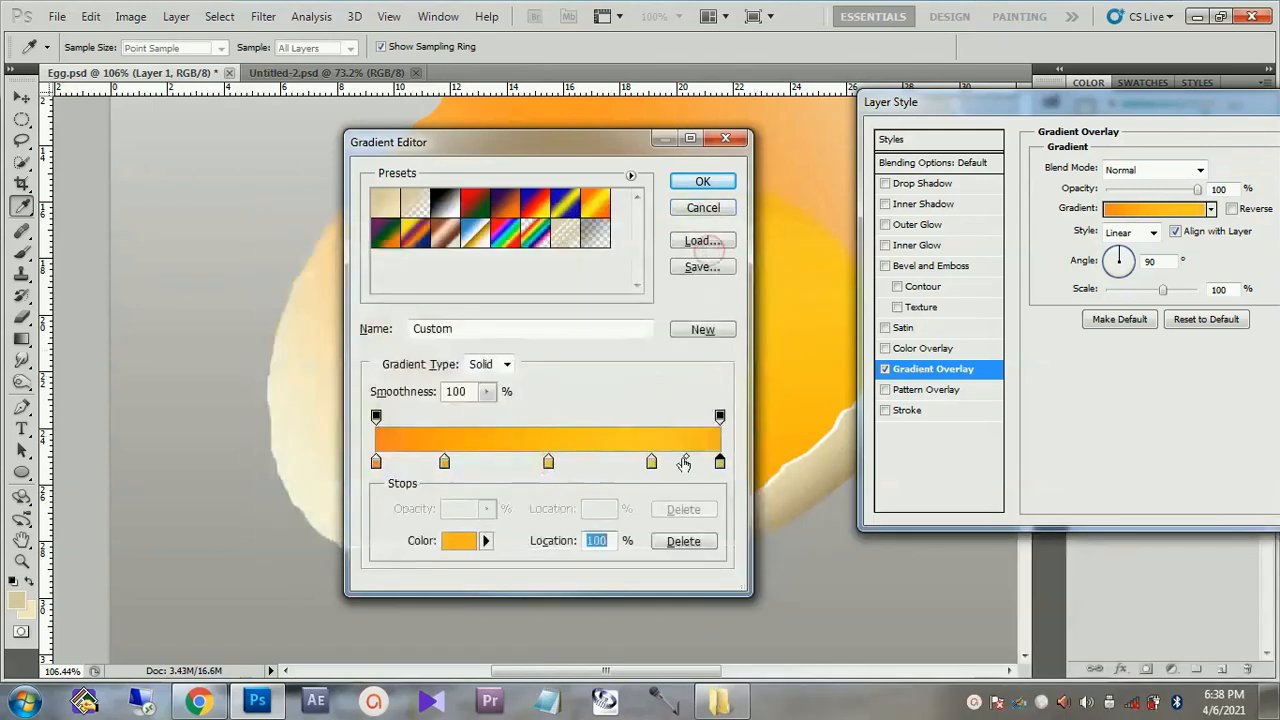
click(703, 183)
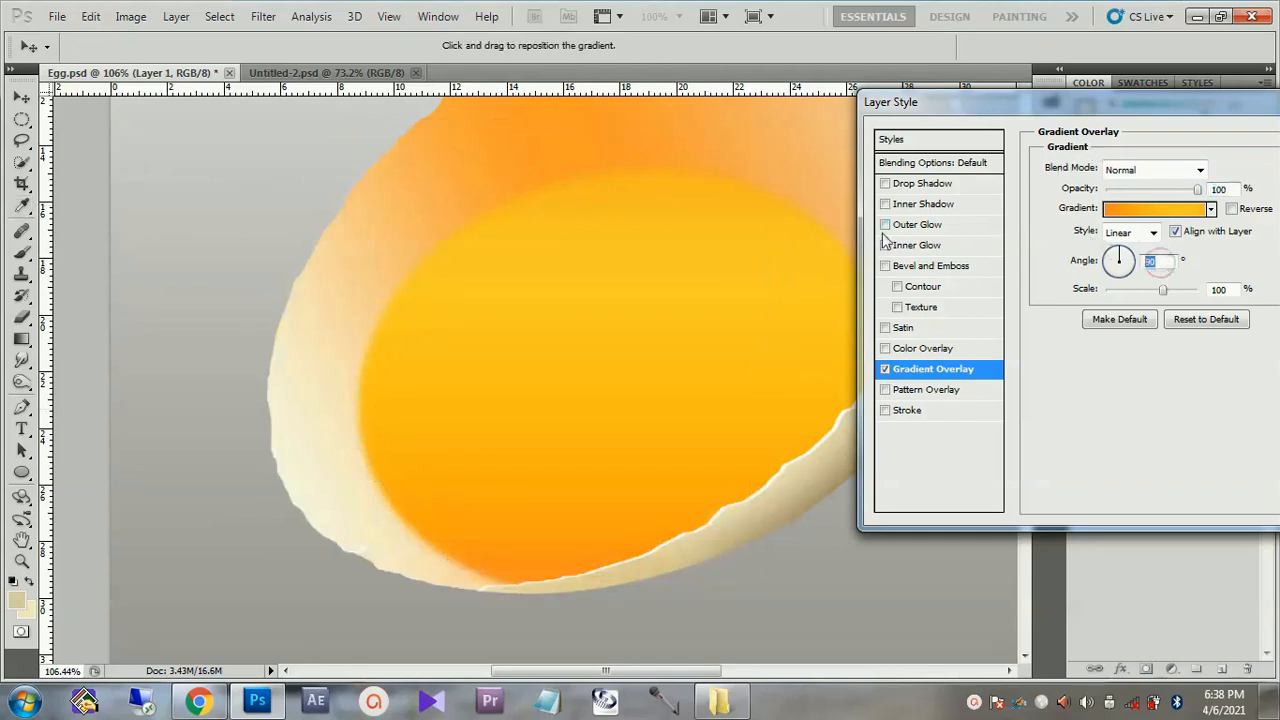
Set the Gradient Overlay angle to 75° and apply the layer style to Layer 1.
text(75)
drag(1255, 105, 942, 55)
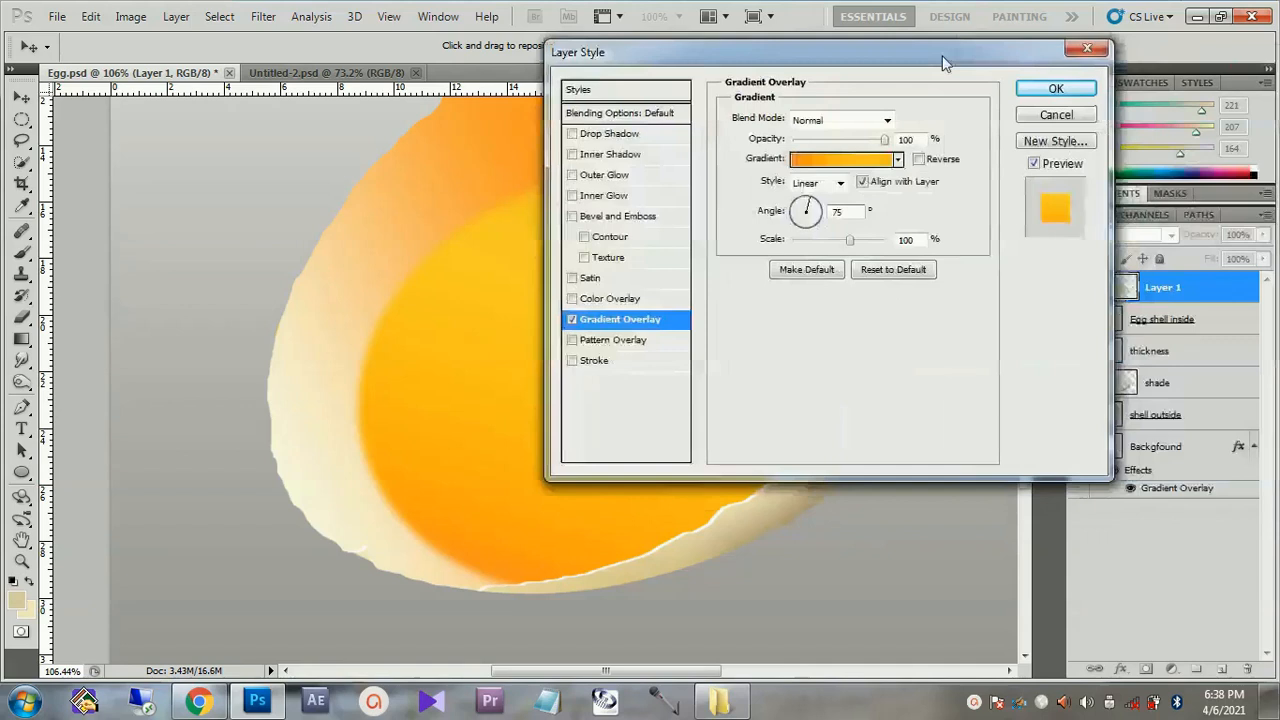
click(1056, 88)
key(ctrl+0)
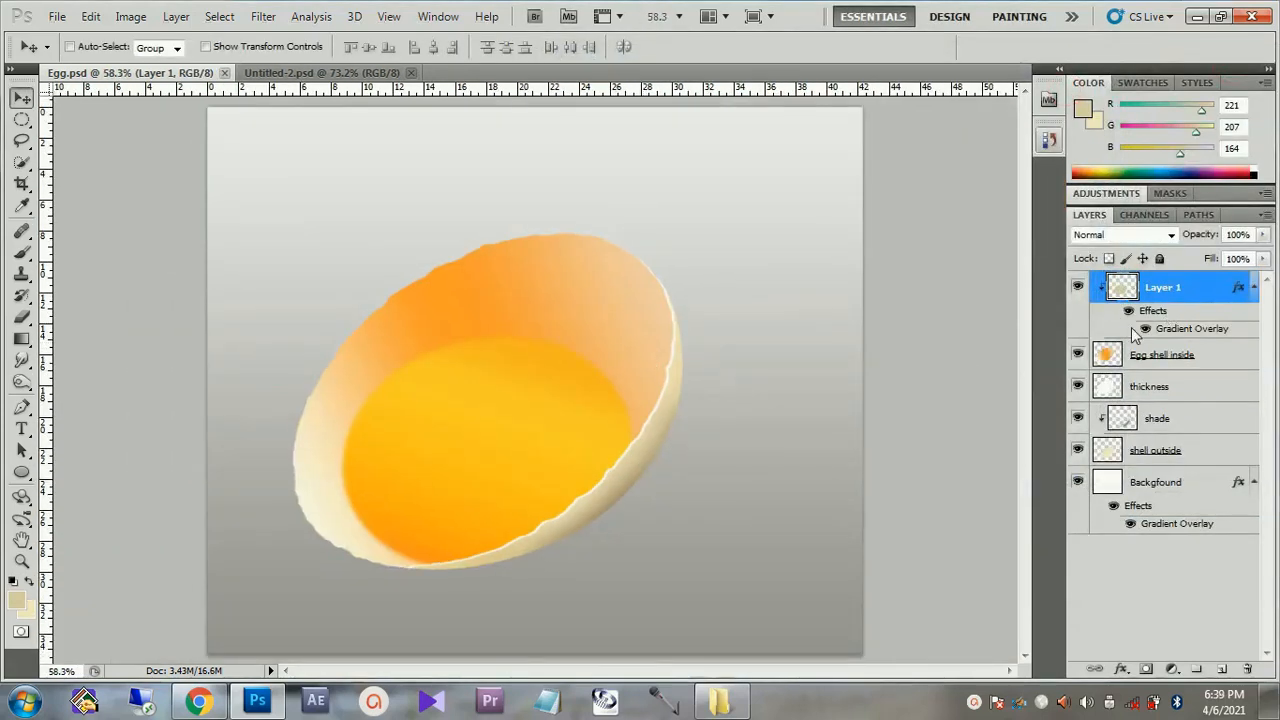
Create a new layer named Eggwhite directly above Egg shell inside, clipped to that layer.
click(1167, 361)
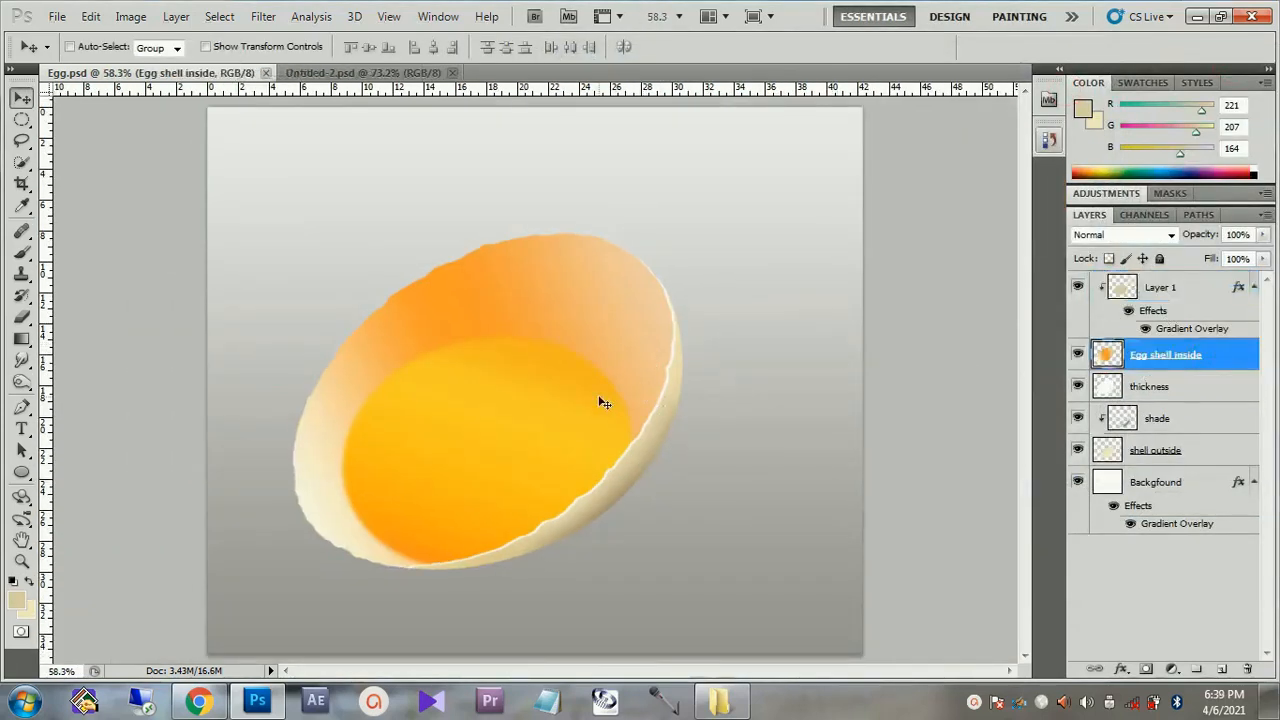
key(ctrl+shift+n)
text(Eggwhite)
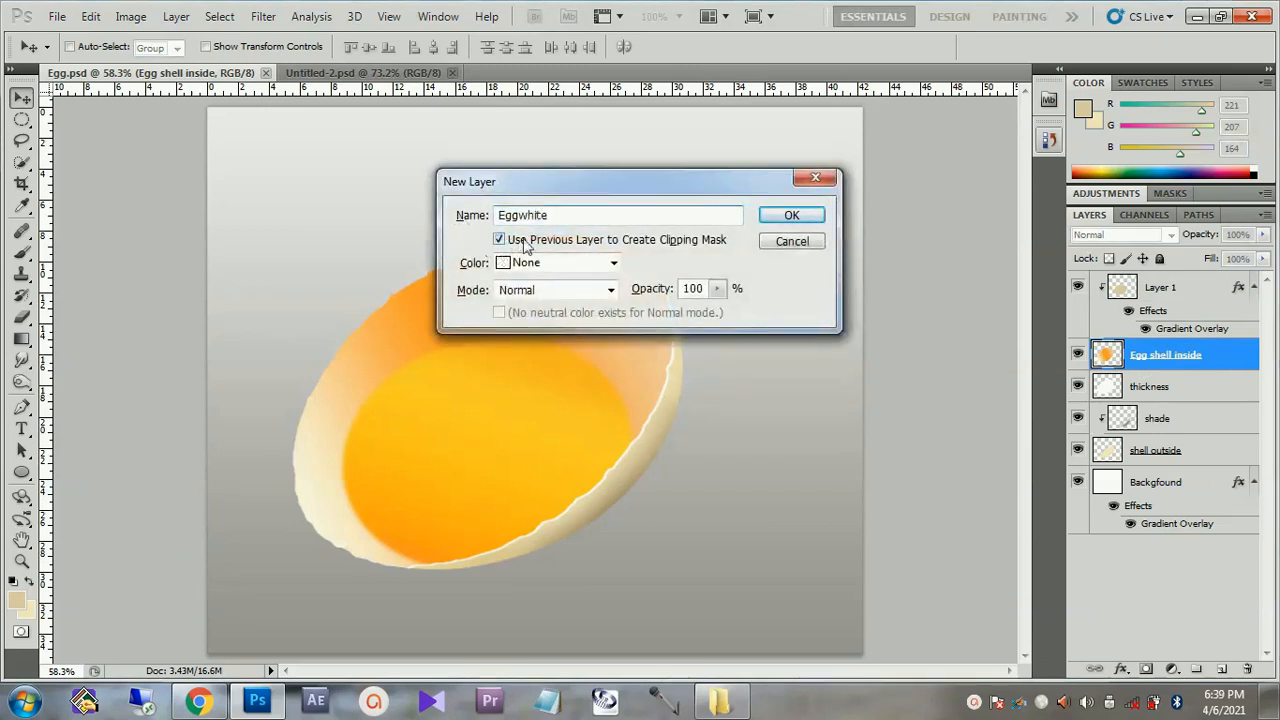
click(791, 216)
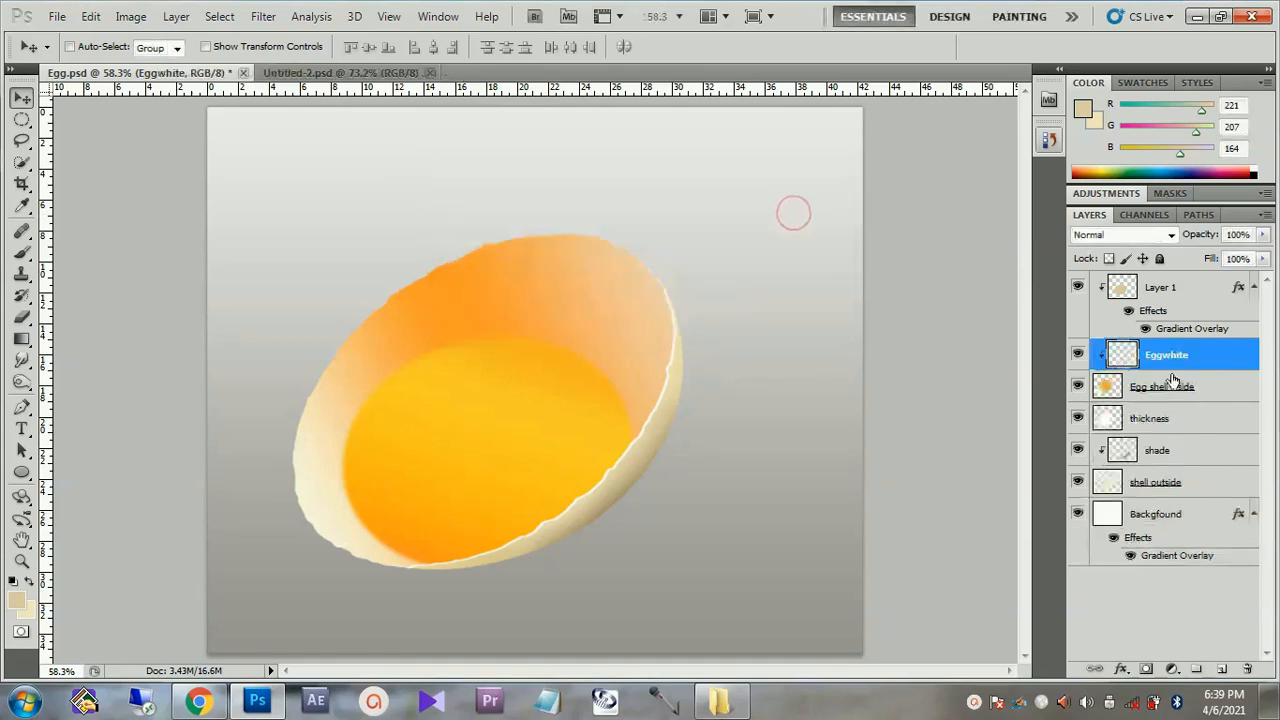
Make an elliptical selection on the Eggwhite layer and transform it into a slanted oval slightly larger than the yolk, surrounding it.
key(alt+bracketright)
scroll(528, 437, up, 1)
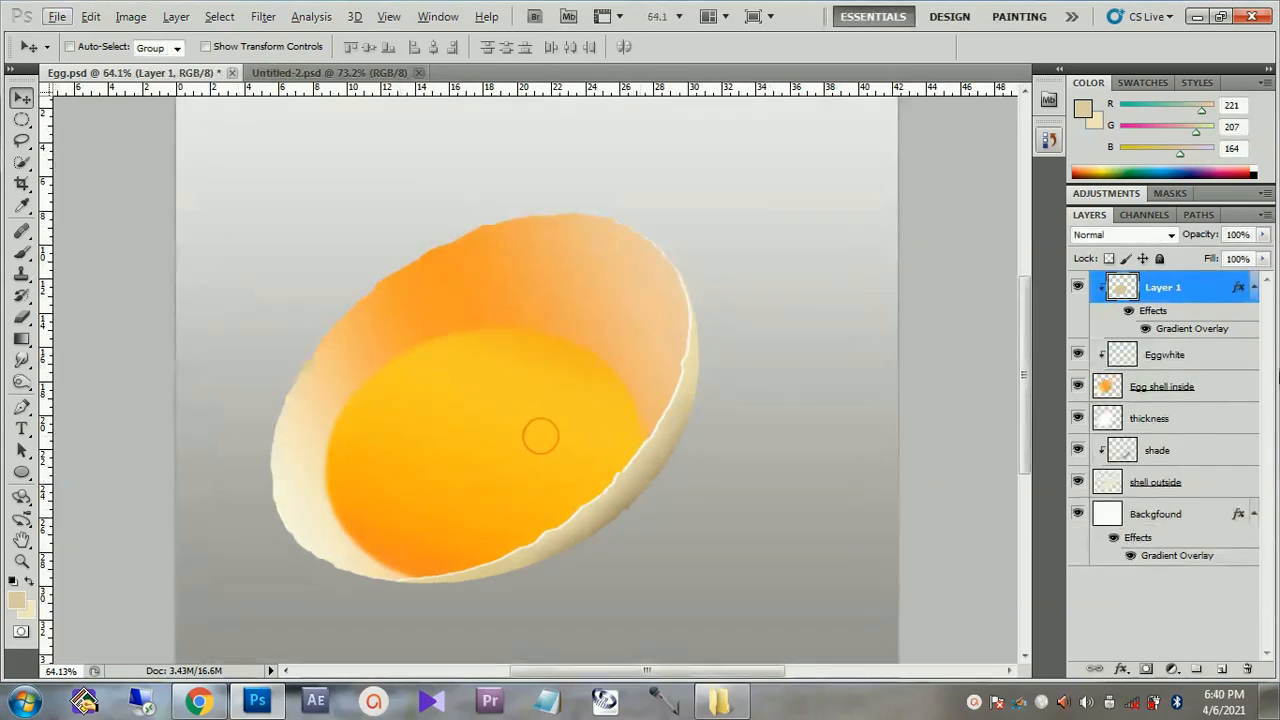
click(1199, 361)
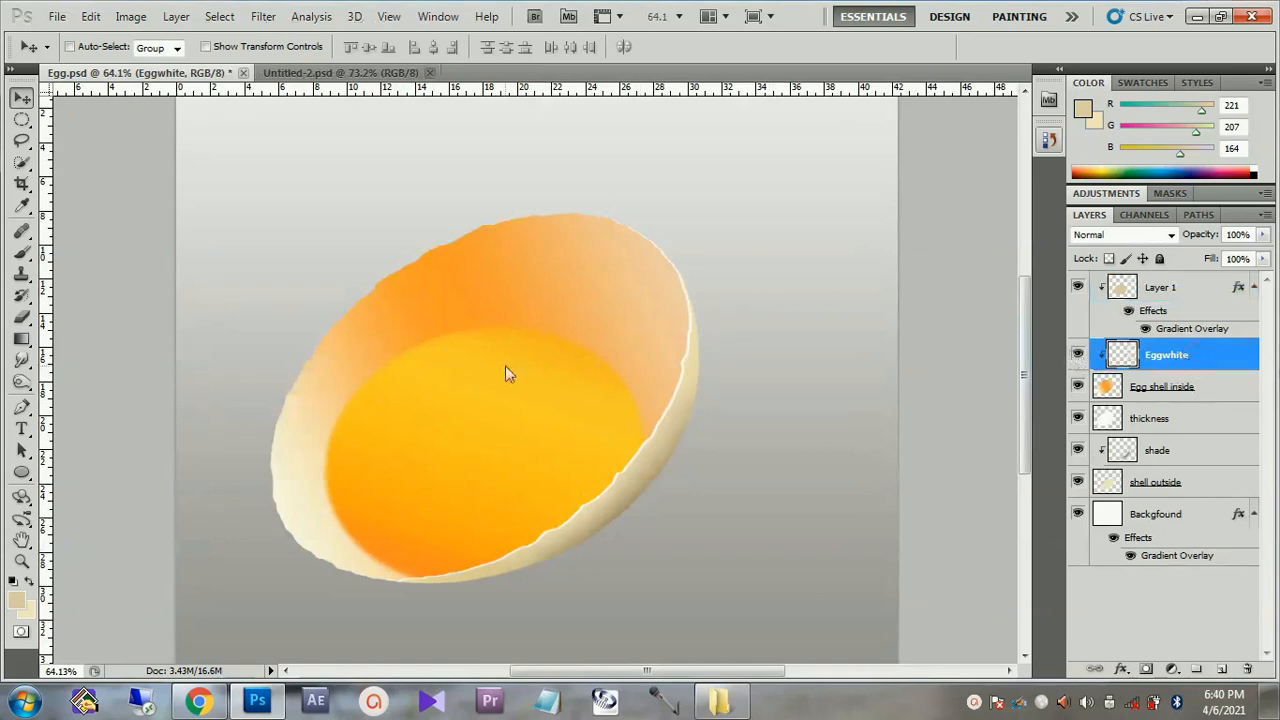
key(m)
right_click(572, 395)
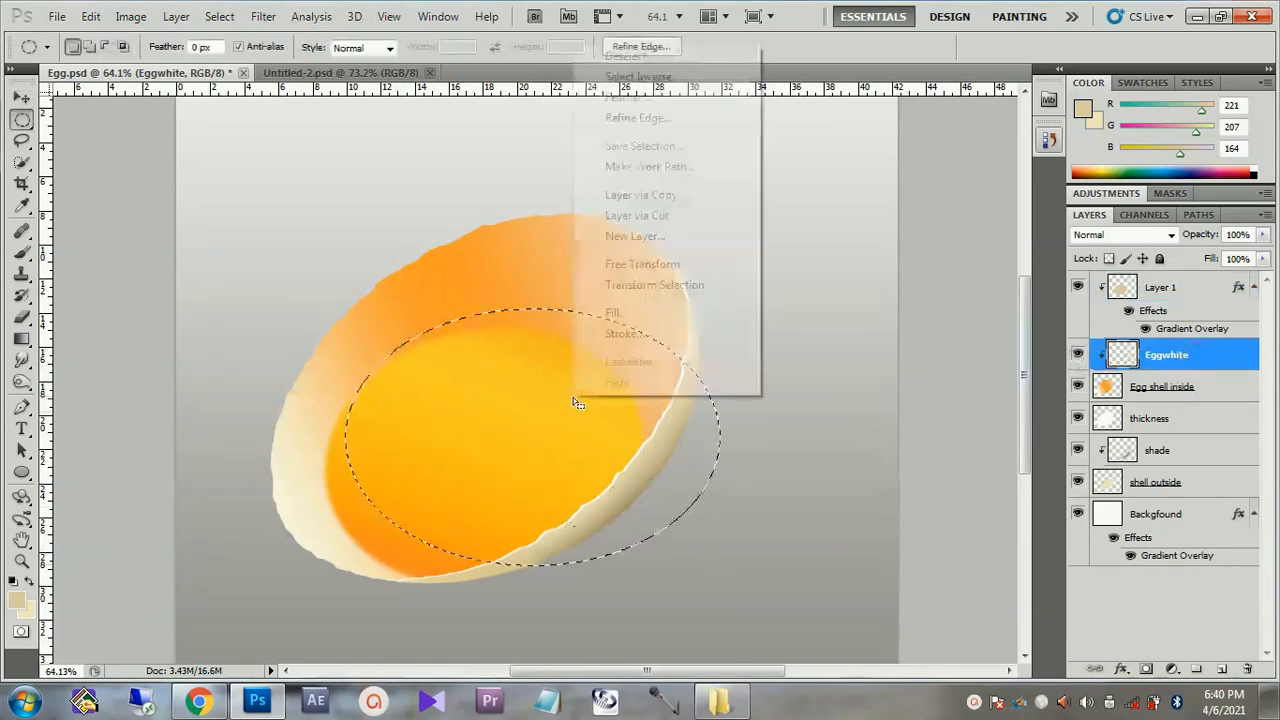
click(663, 286)
drag(771, 377, 737, 246)
drag(591, 446, 531, 431)
drag(826, 414, 831, 423)
drag(560, 447, 555, 453)
key(Return)
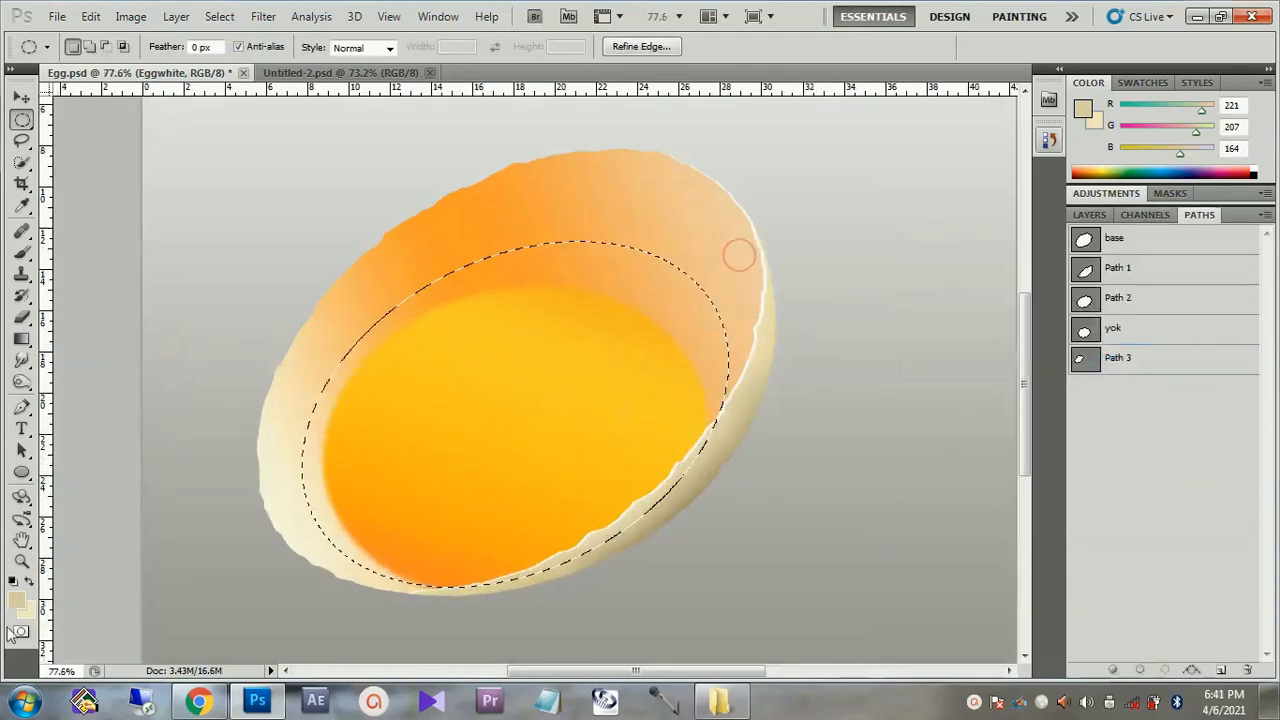
Set the foreground colour to fba63a and fill the oval selection on the Eggwhite layer with it.
click(17, 600)
double_click(605, 572)
text(fba63a)
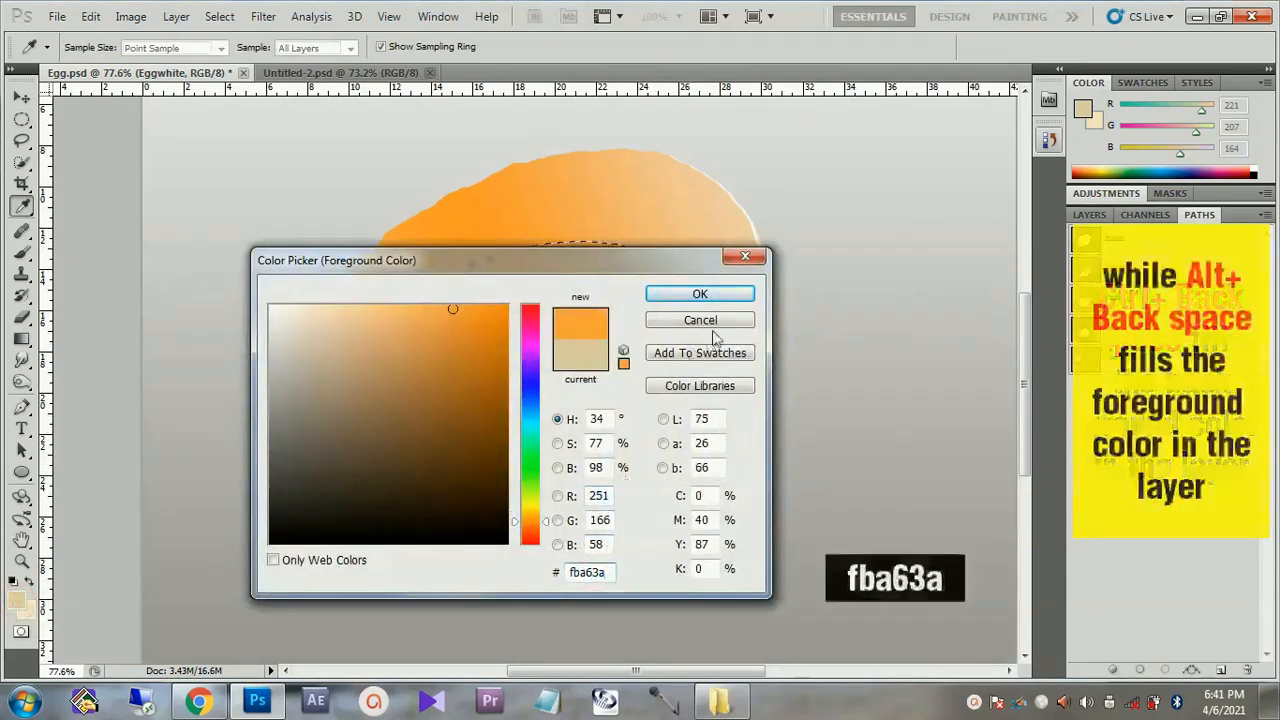
click(725, 295)
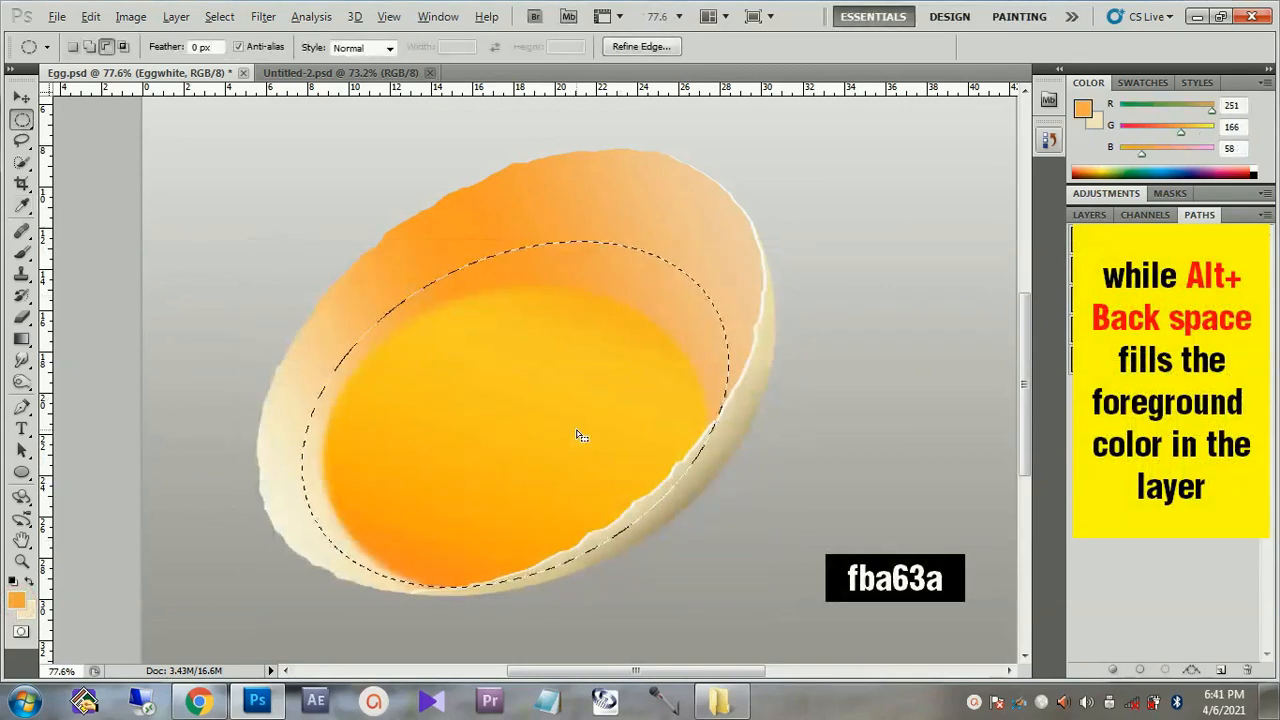
scroll(701, 392, up, 2)
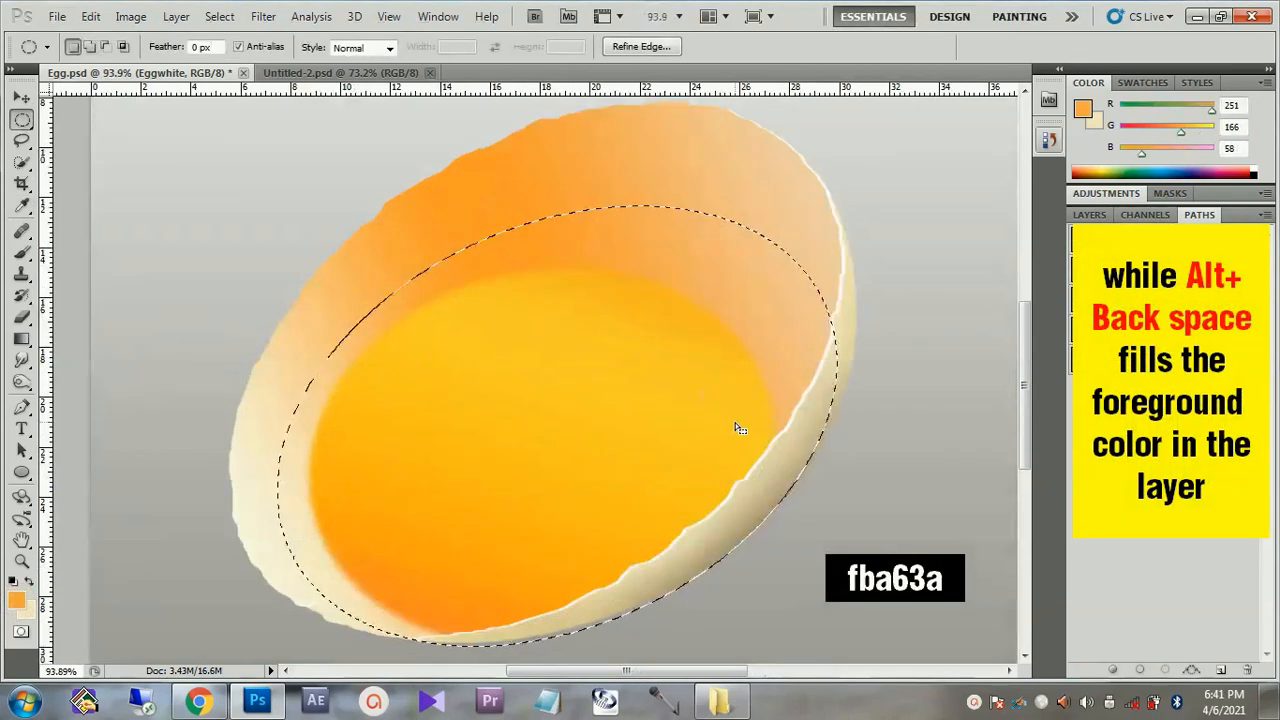
key(alt+BackSpace)
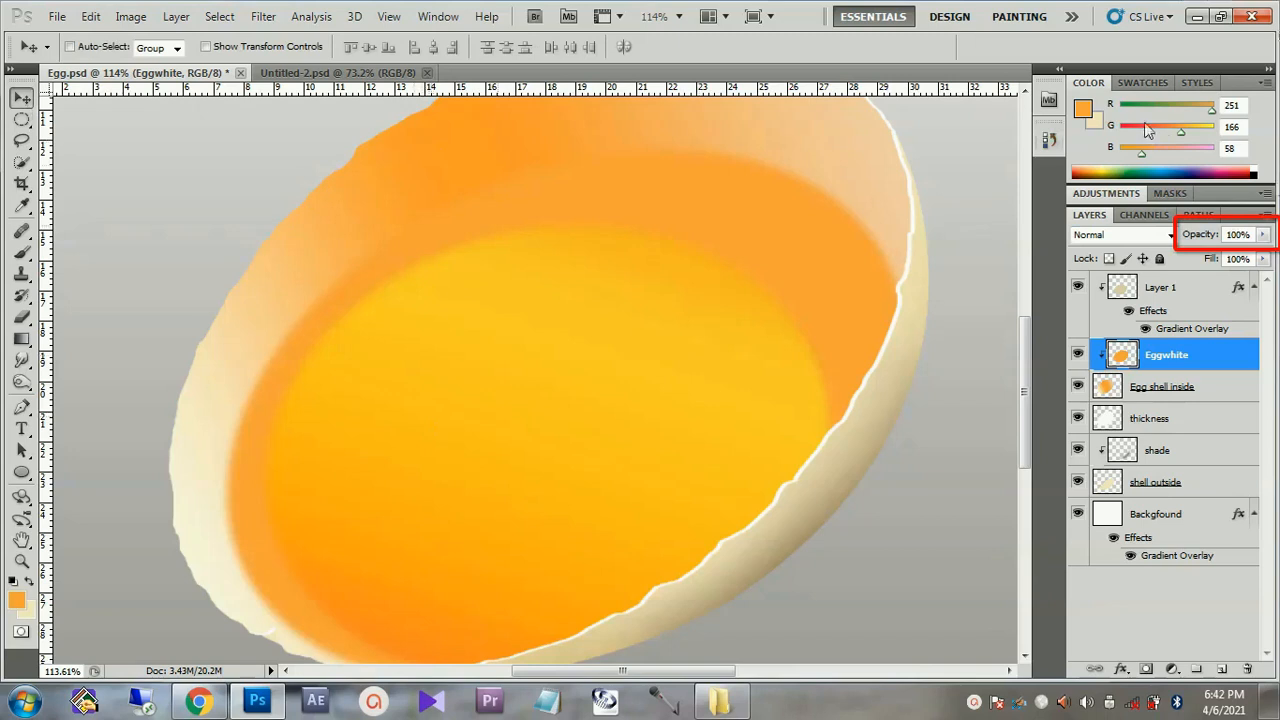
Lower the Eggwhite layer's opacity to about 75%.
click(1263, 236)
drag(1236, 258, 1230, 258)
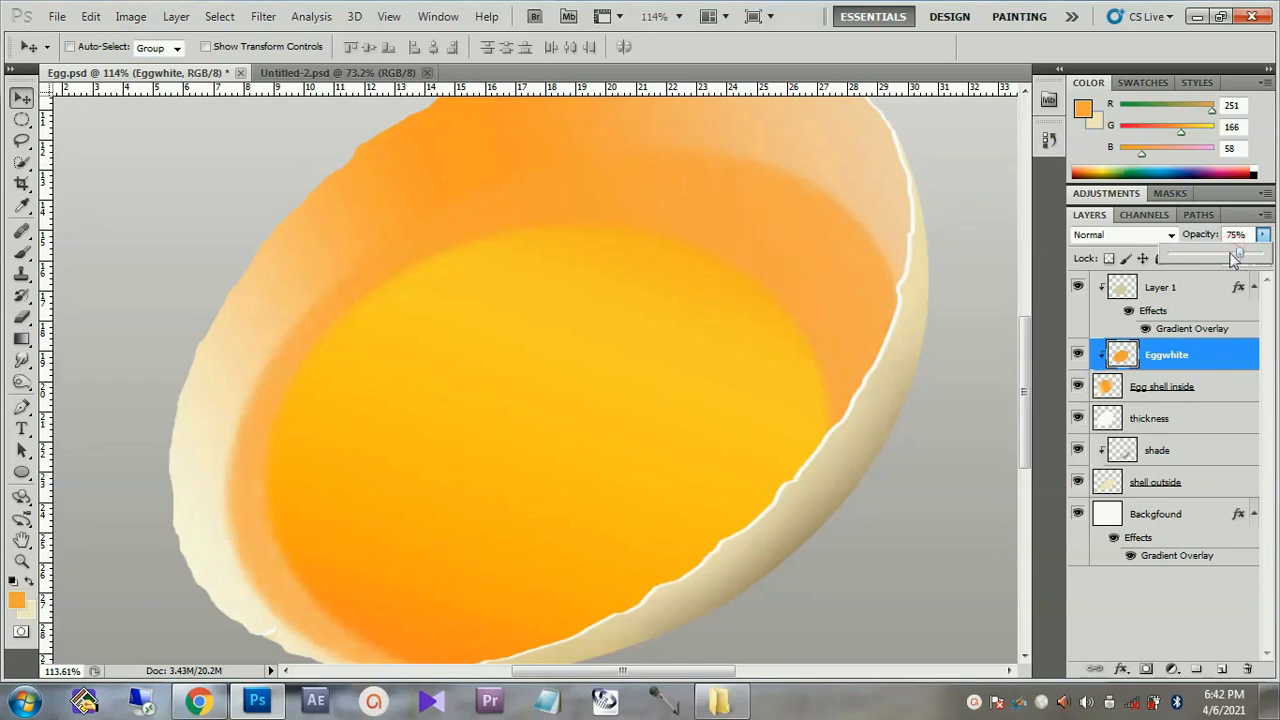
scroll(470, 395, down, 1)
Make Layer 1 active and load its yolk shape as a selection.
right_click(457, 391)
click(486, 406)
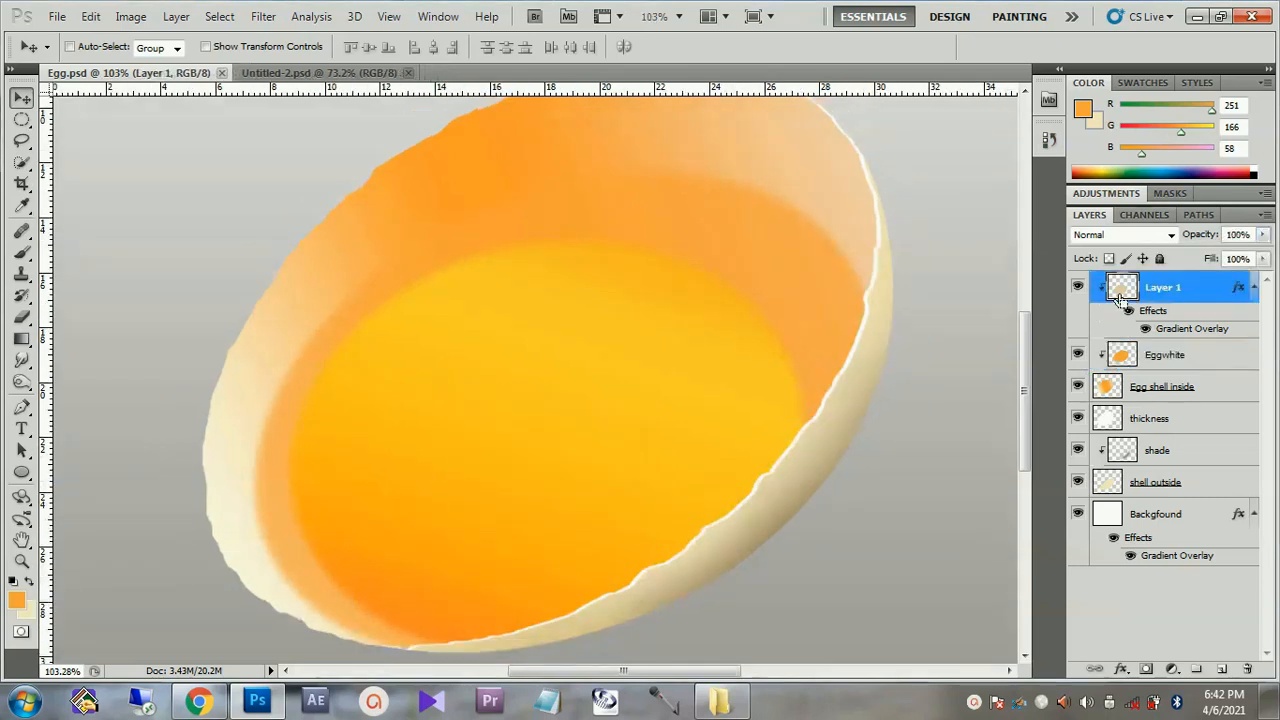
ctrl+click(1120, 292)
scroll(337, 580, up, 4)
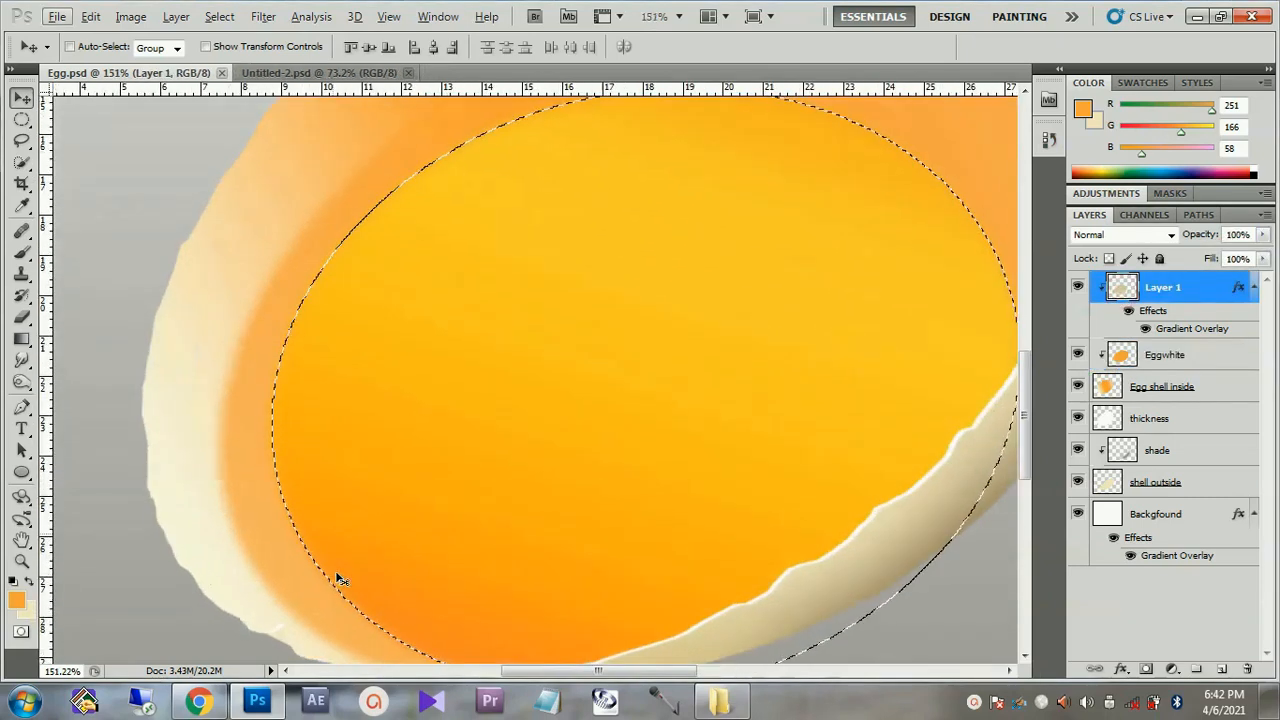
drag(352, 540, 389, 454)
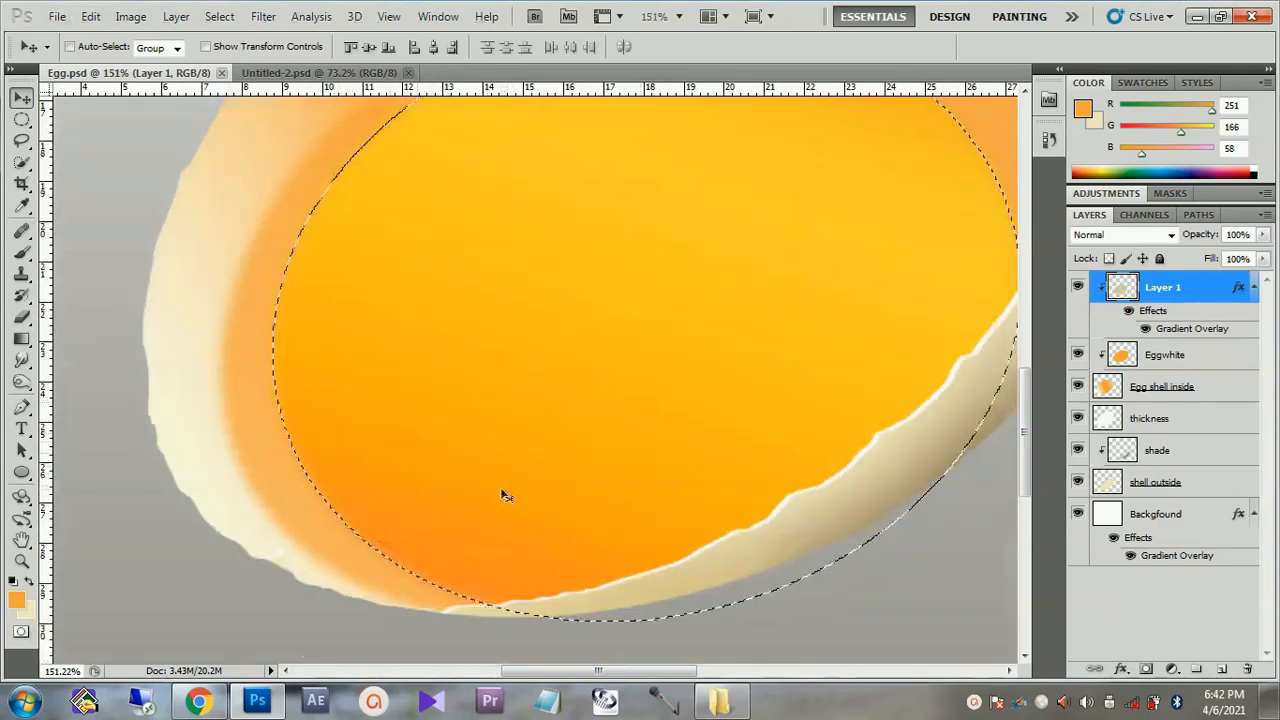
Add a layer named "yolk shadow" directly above Eggwhite, clipped like the layers around it.
click(1168, 358)
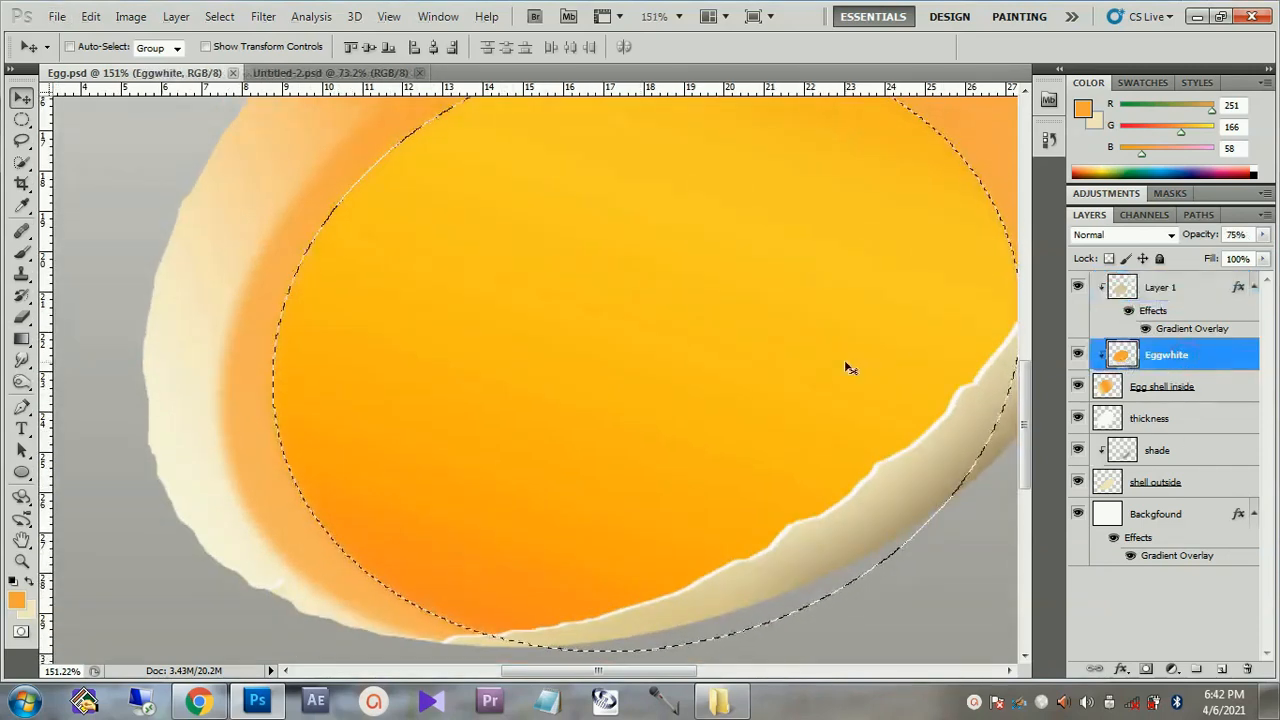
key(ctrl+shift+n)
text(yokk)
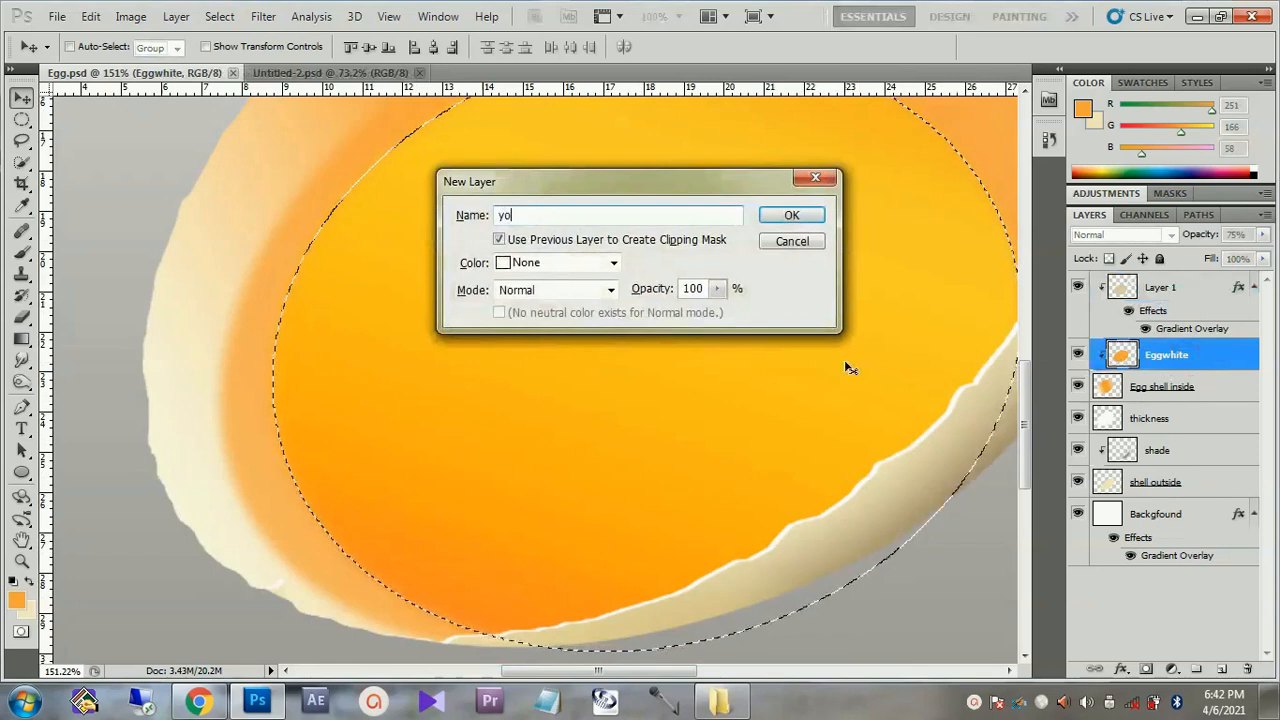
key(BackSpace)
key(BackSpace)
text(lk shadow)
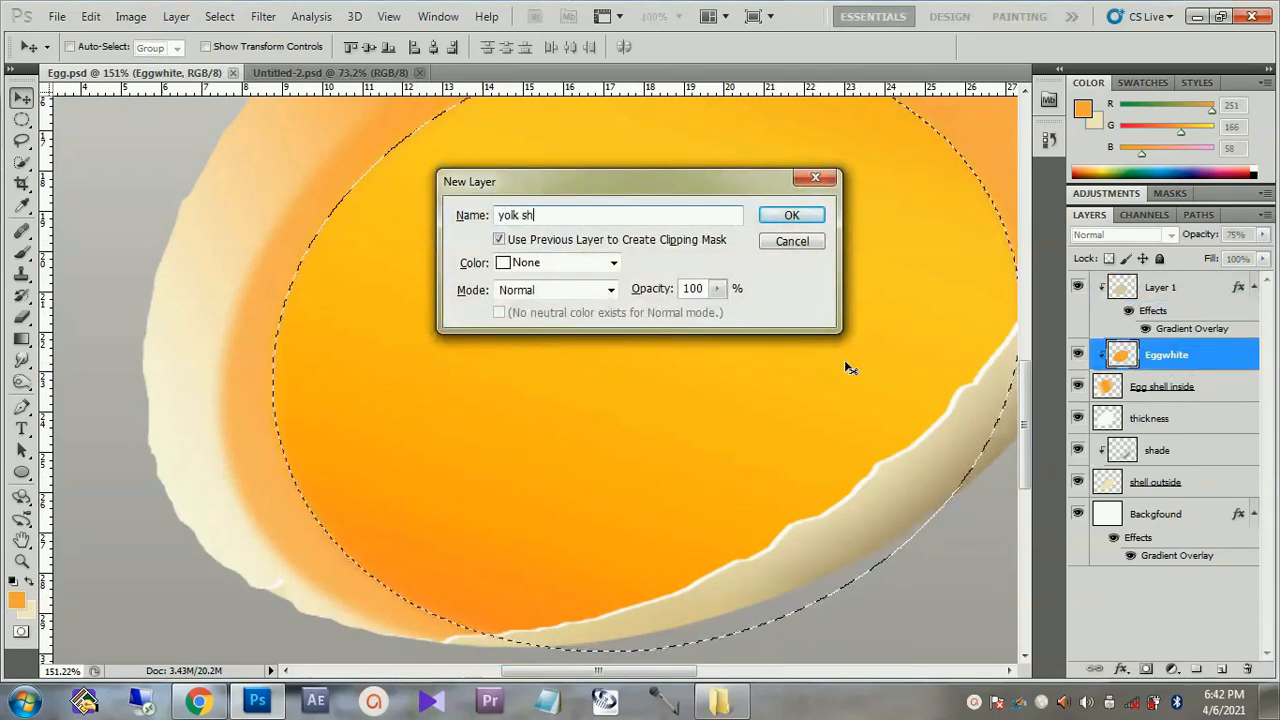
key(Return)
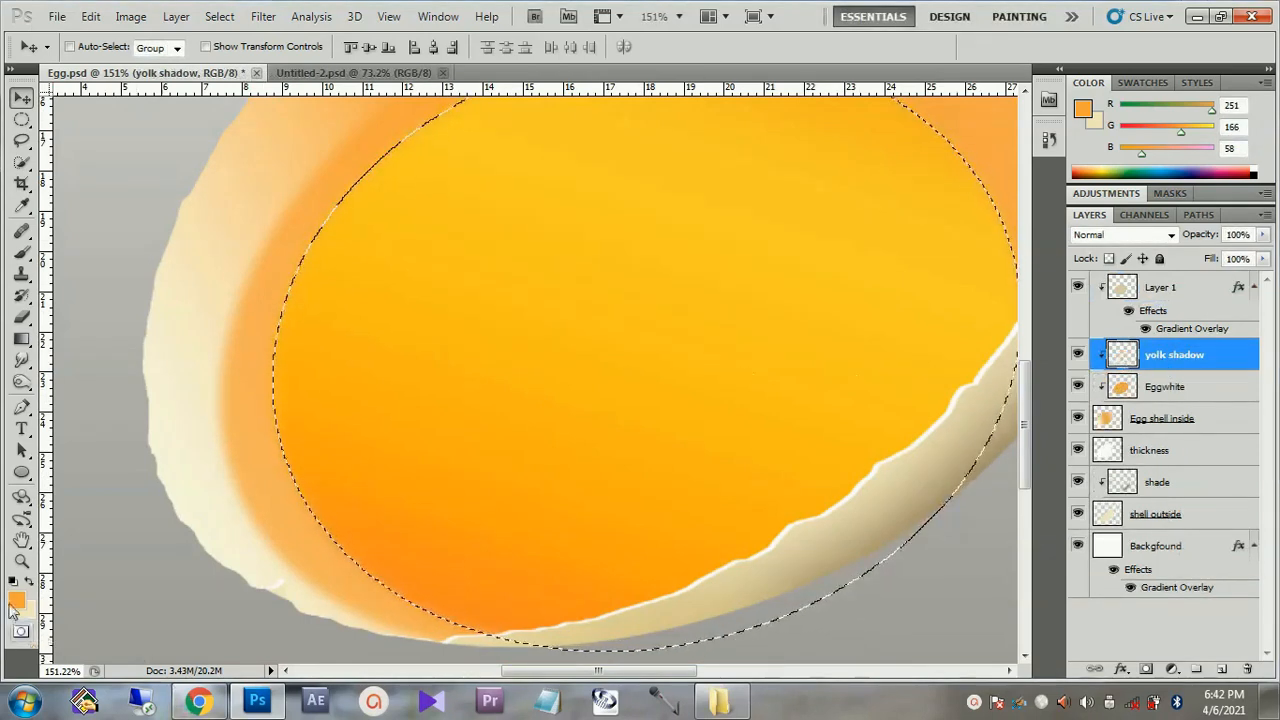
Fill the yolk-shaped selection on the yolk shadow layer with foreground colour f09128 and deselect.
click(15, 600)
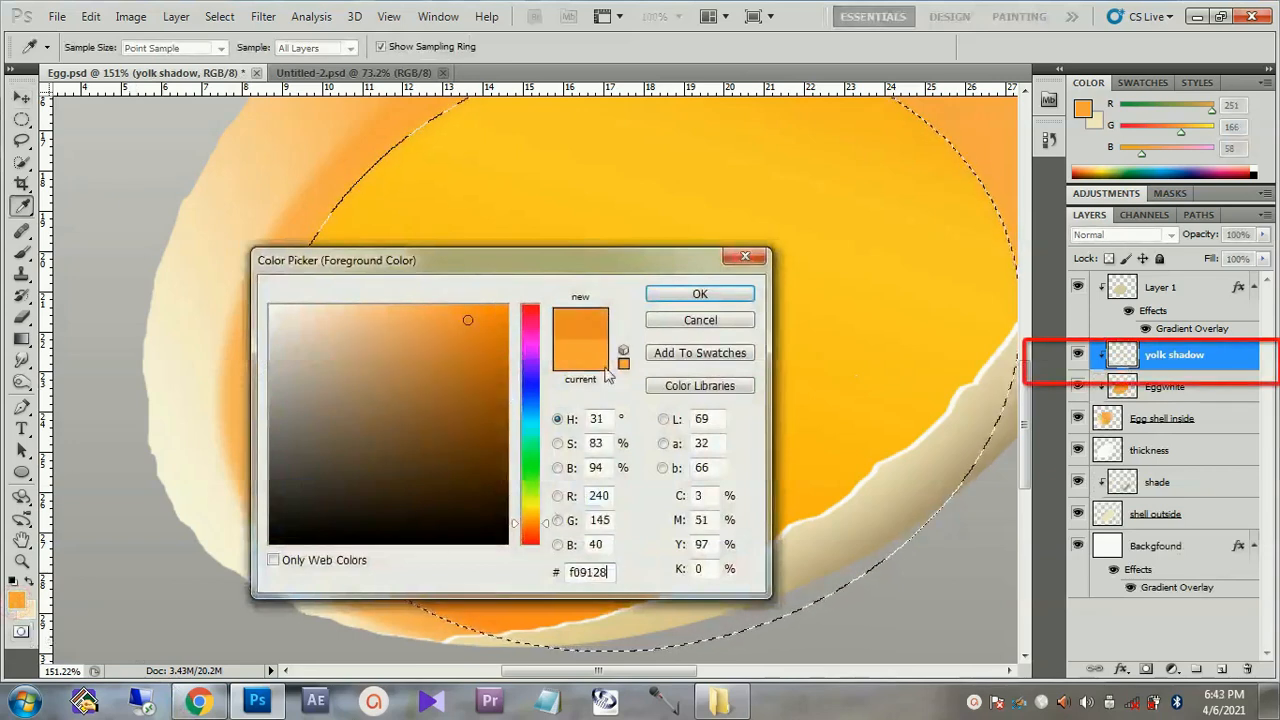
click(735, 295)
key(v)
key(alt+BackSpace)
key(ctrl+d)
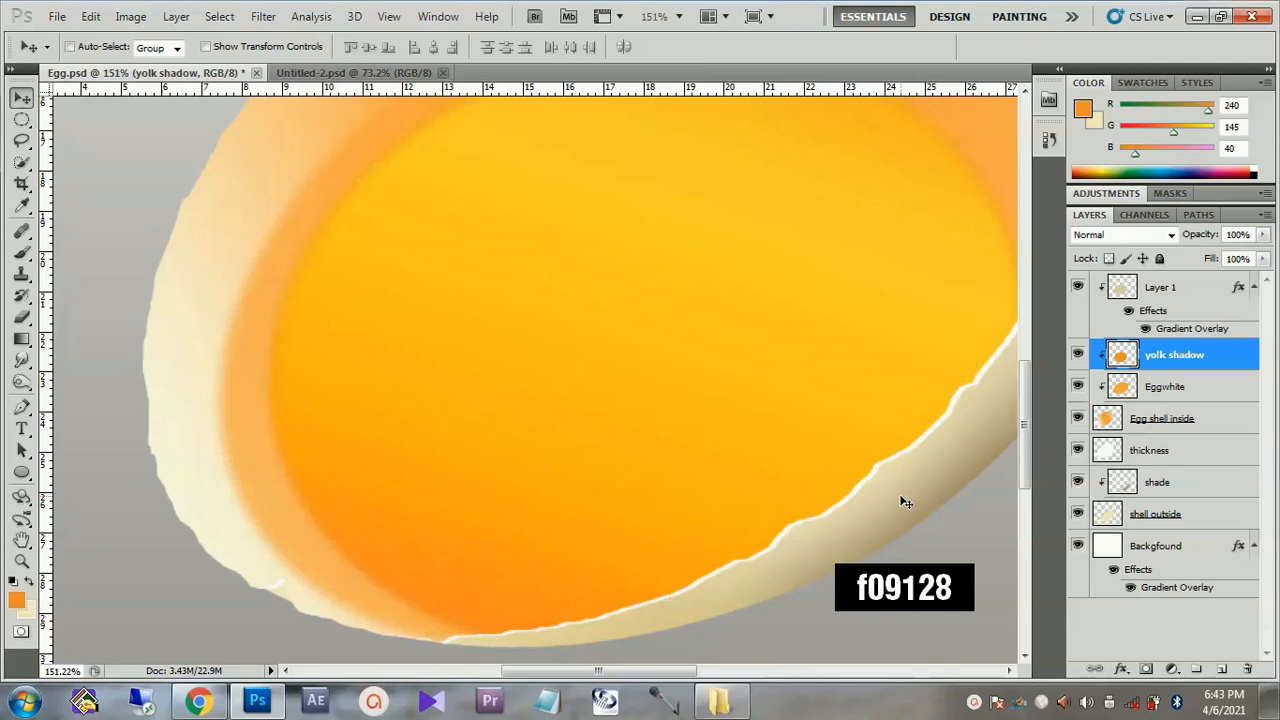
Inspect the yolk's shadow edge up close and against the whole egg illustration.
scroll(271, 517, up, 1)
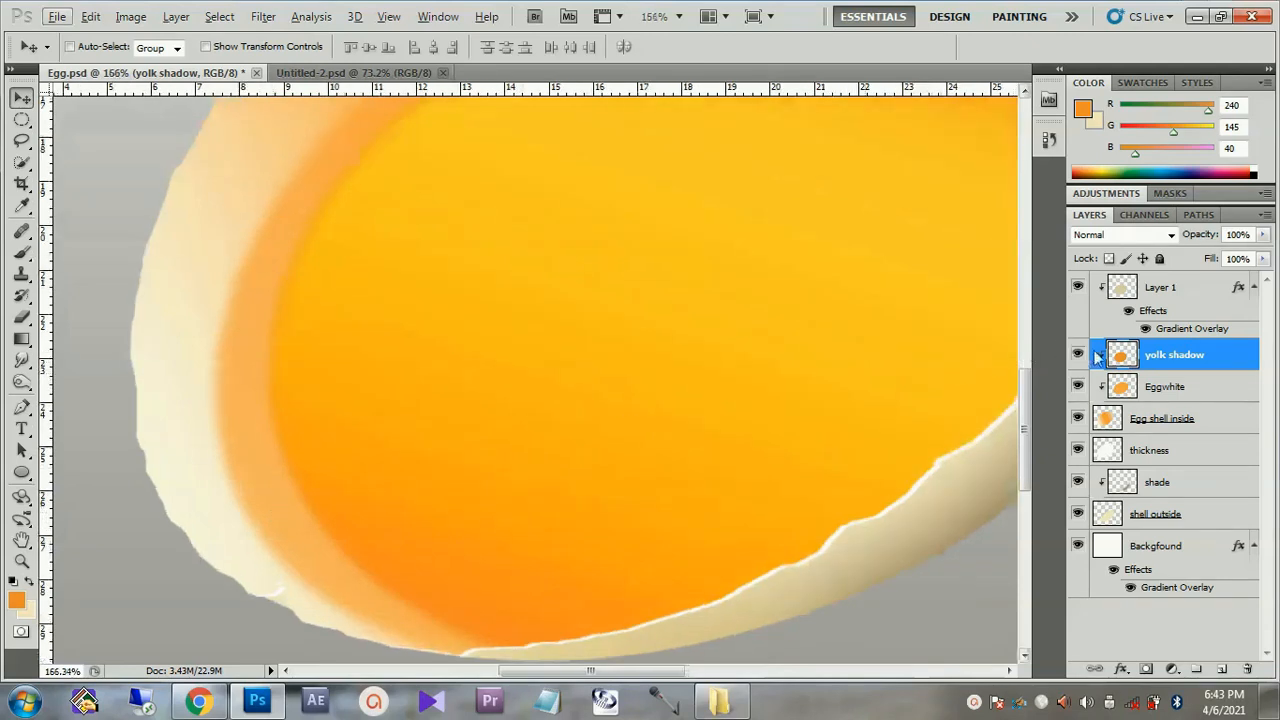
scroll(325, 540, up, 1)
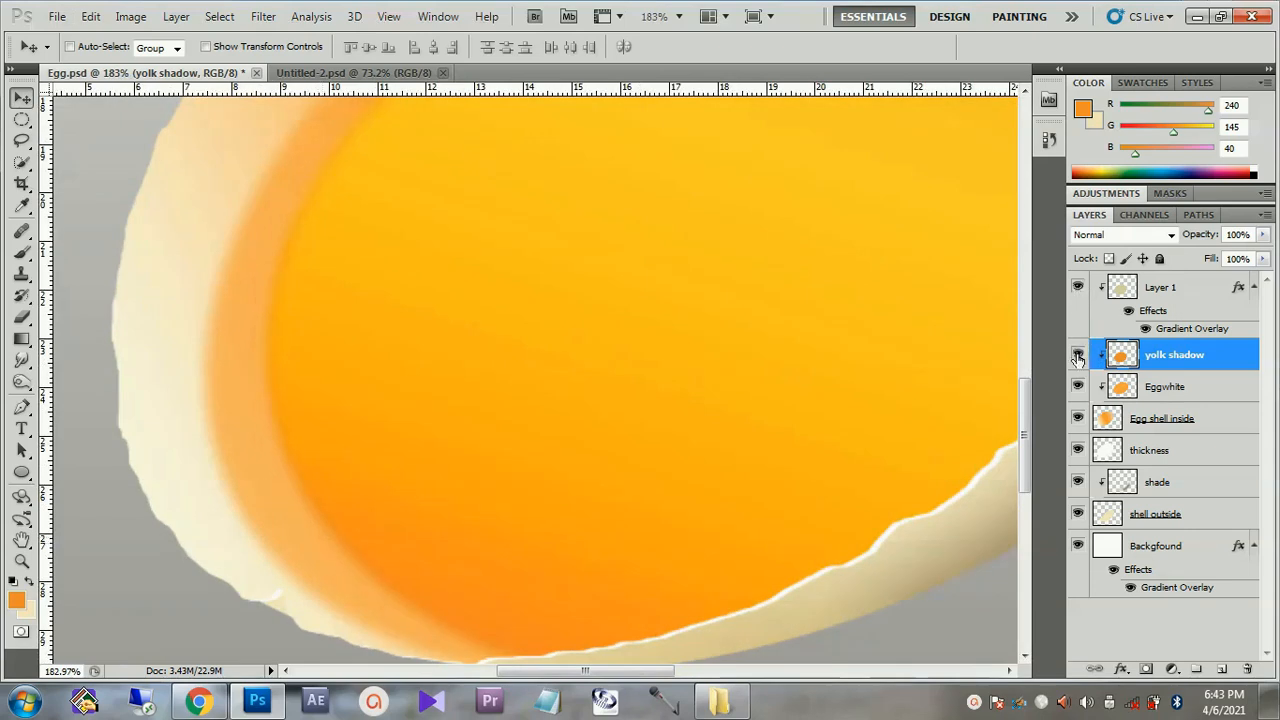
scroll(424, 406, down, 4)
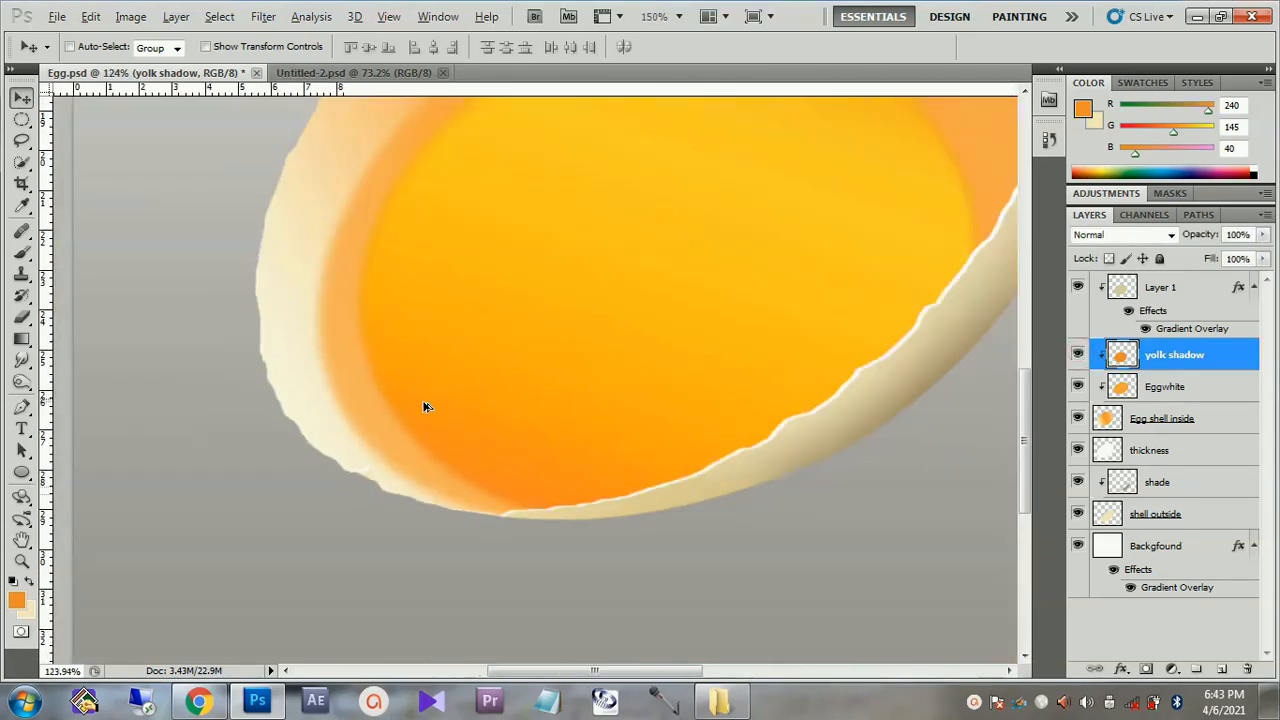
scroll(424, 406, down, 4)
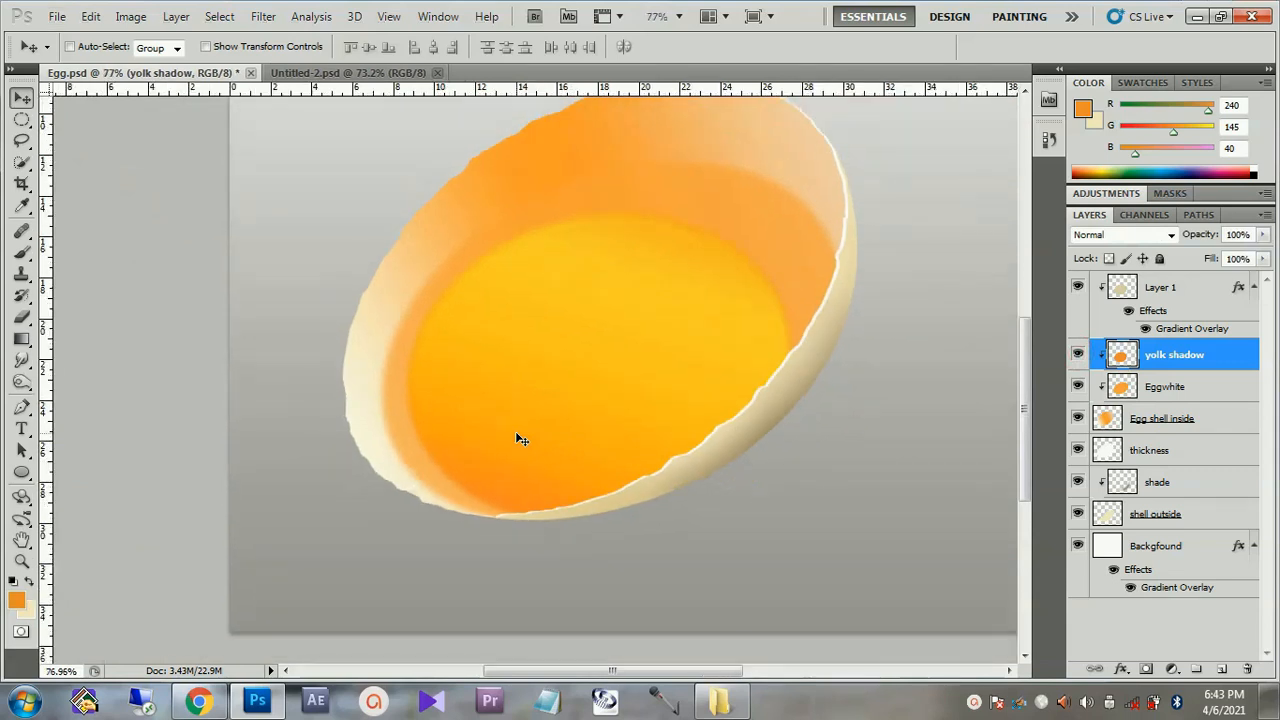
scroll(517, 436, down, 1)
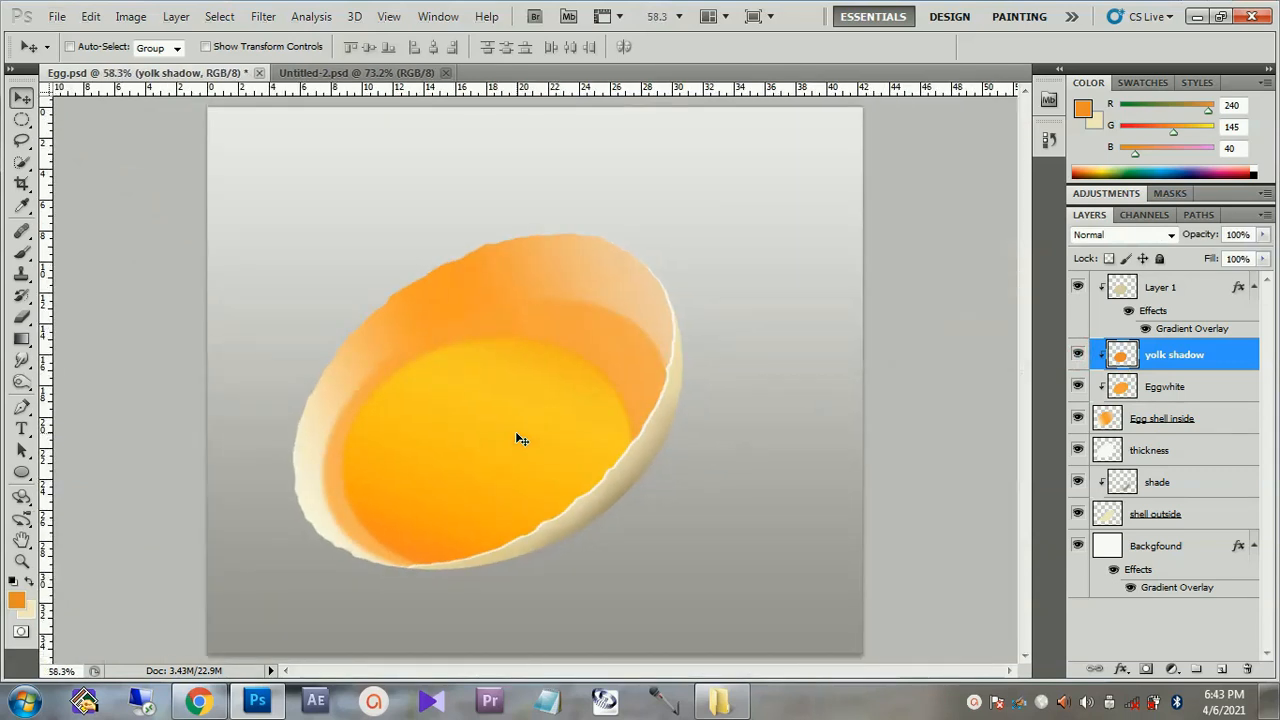
scroll(430, 471, up, 1)
key(alt)
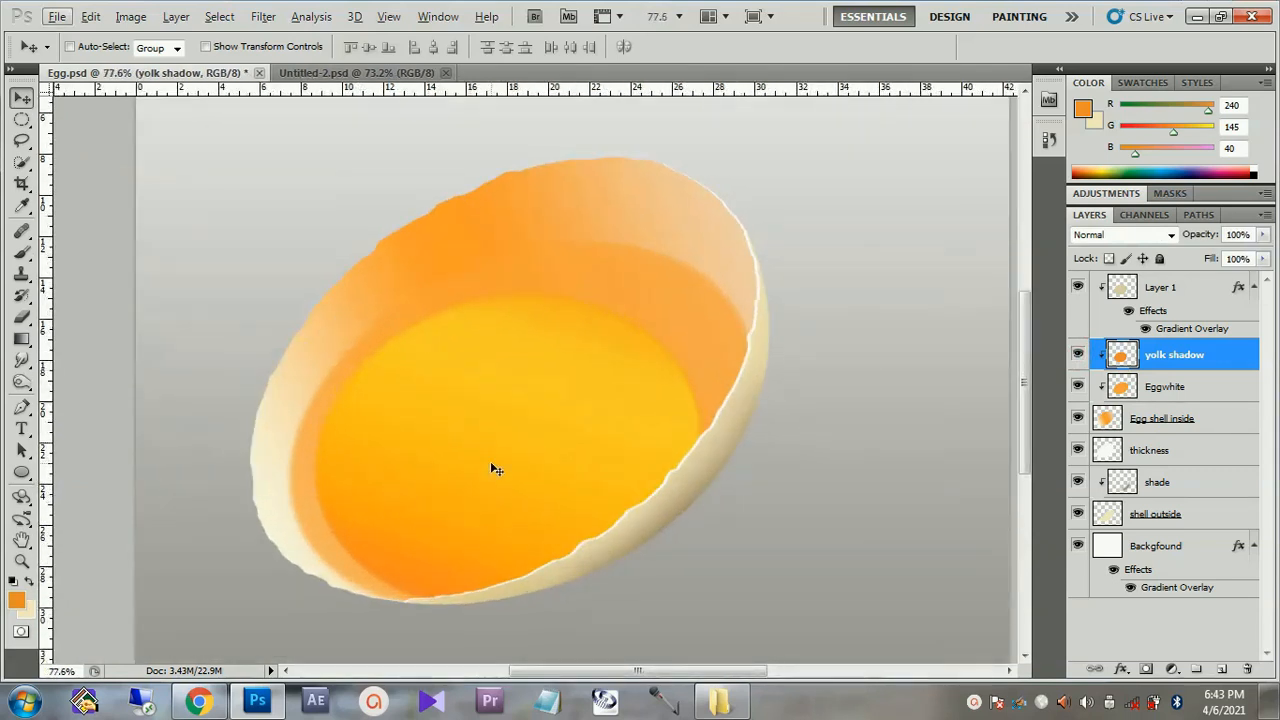
scroll(490, 461, up, 2)
Add a new layer named "highlights 1" above Layer 1, without a clipping mask.
click(1171, 290)
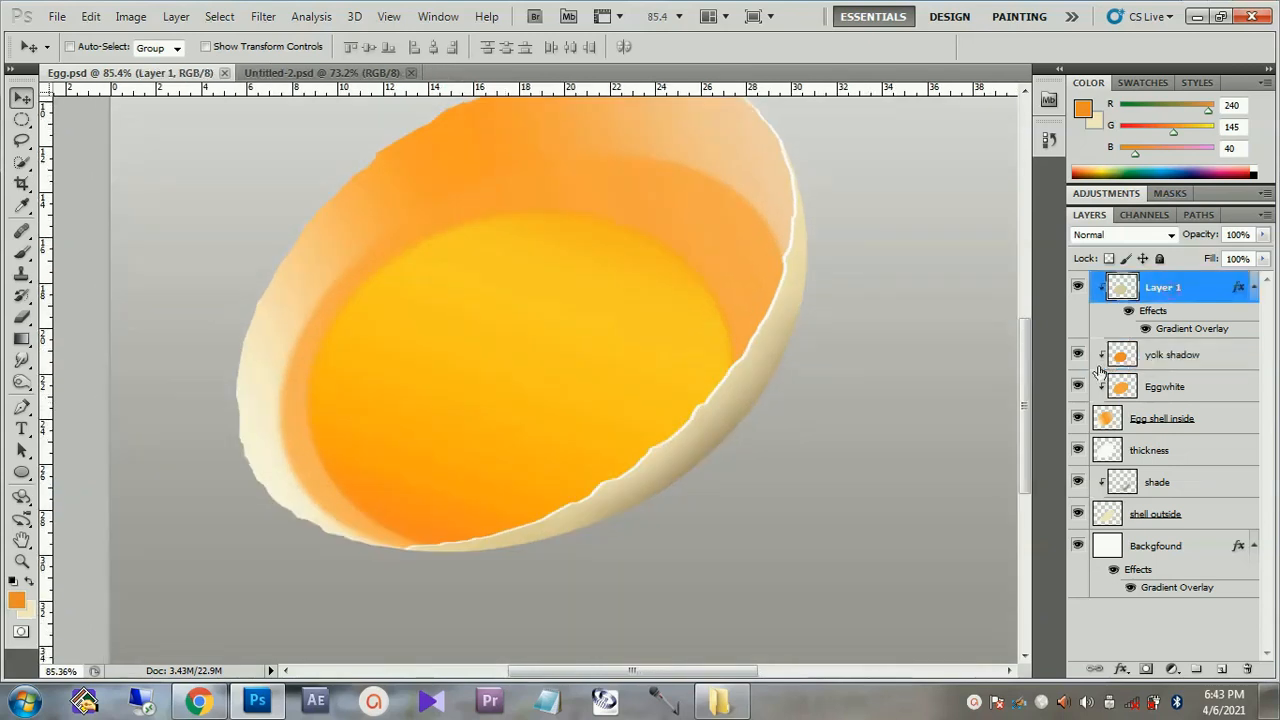
key(ctrl+shift+n)
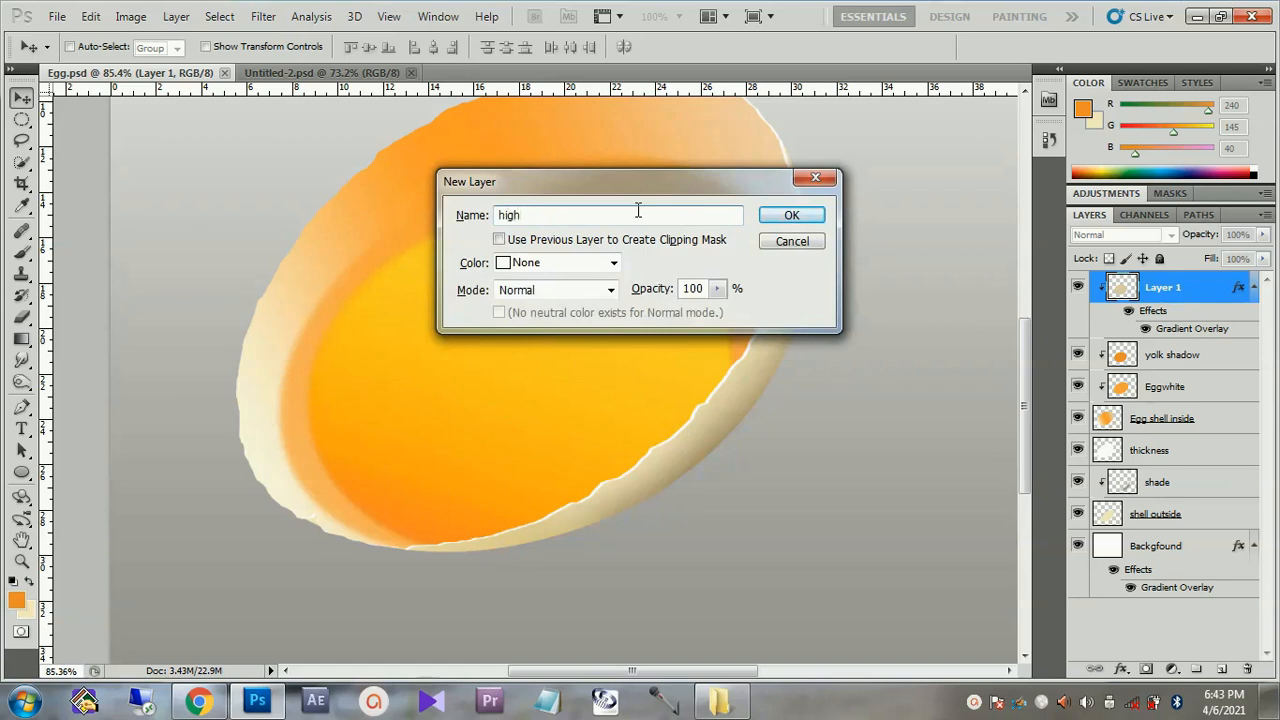
text(highlights 1)
key(Return)
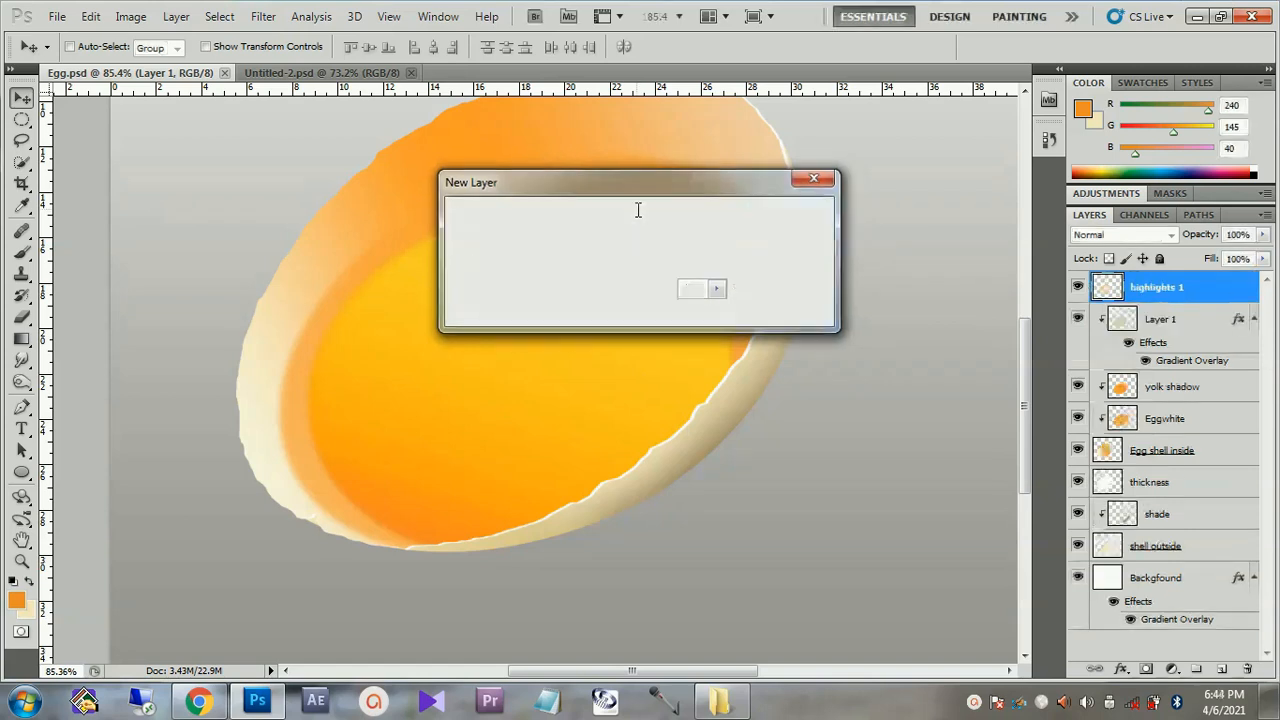
Select a blob of three overlapping ellipses on the right part of the yolk and fill it with white.
key(m)
drag(680, 362, 614, 300)
drag(616, 363, 582, 345)
key(ctrl+z)
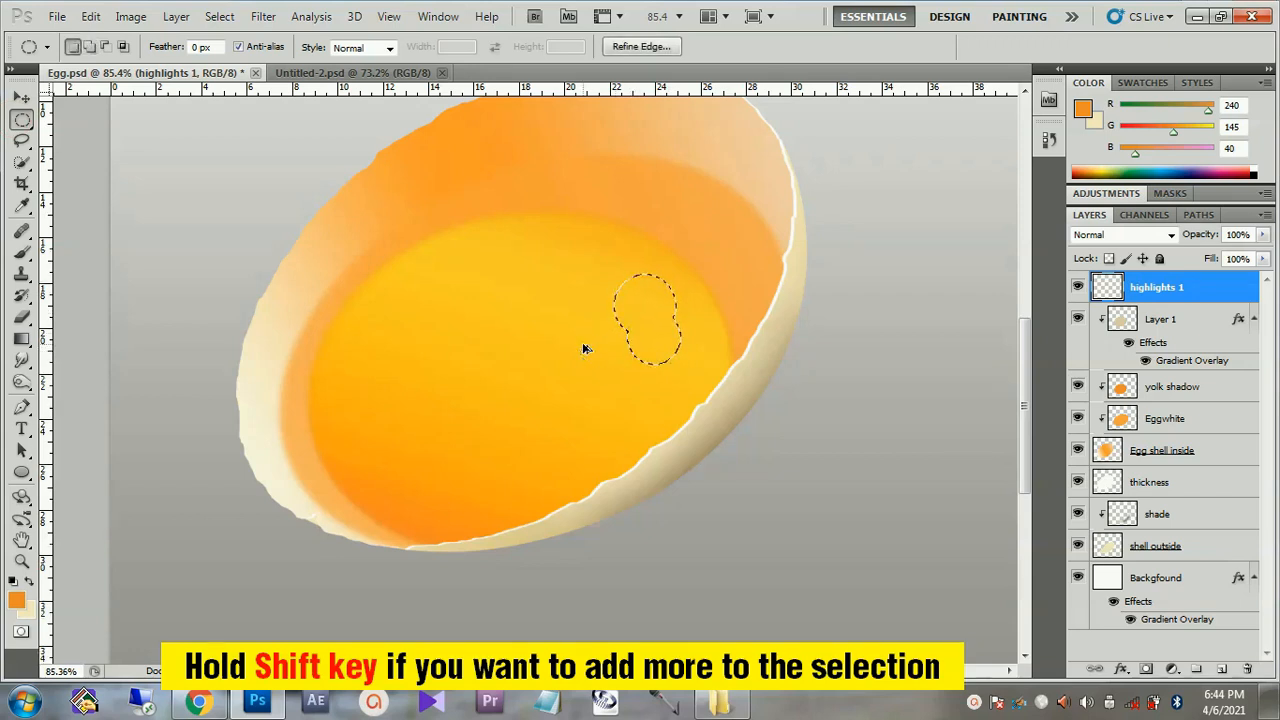
key(ctrl+z)
key(ctrl+BackSpace)
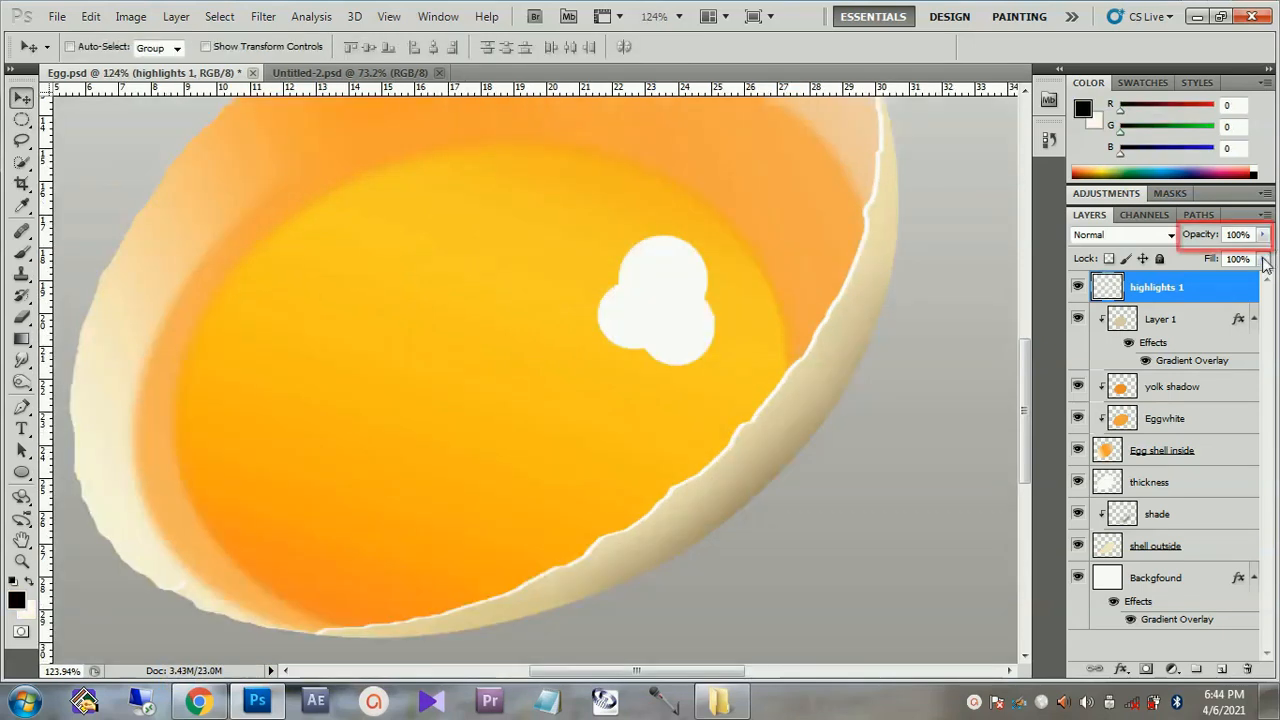
Set the highlights 1 layer's opacity to 25%.
click(1262, 234)
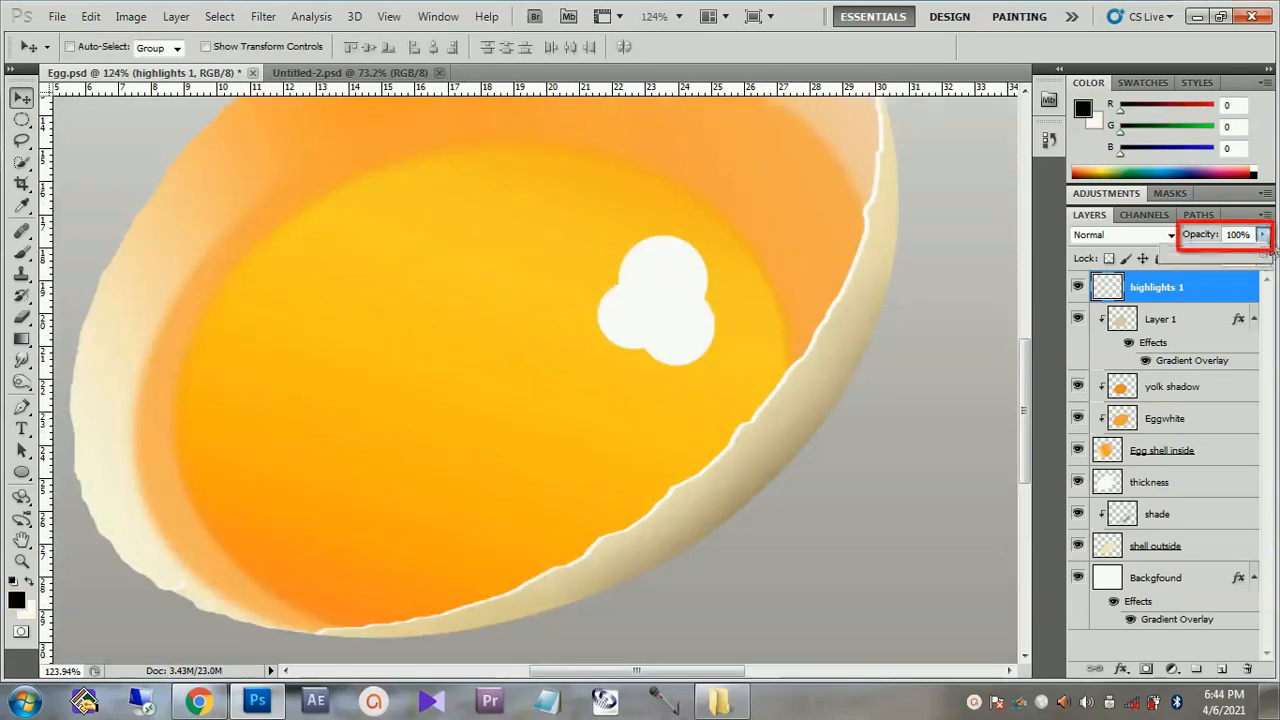
drag(1213, 256, 1211, 256)
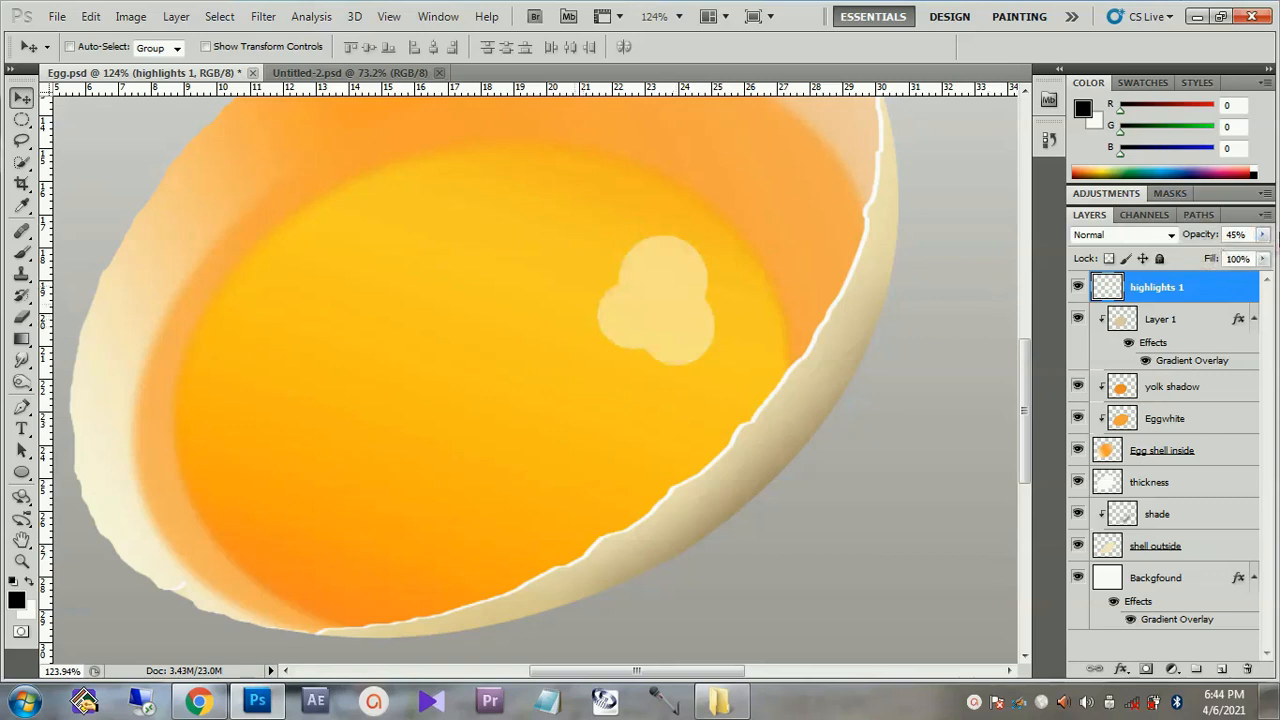
text(25)
key(Return)
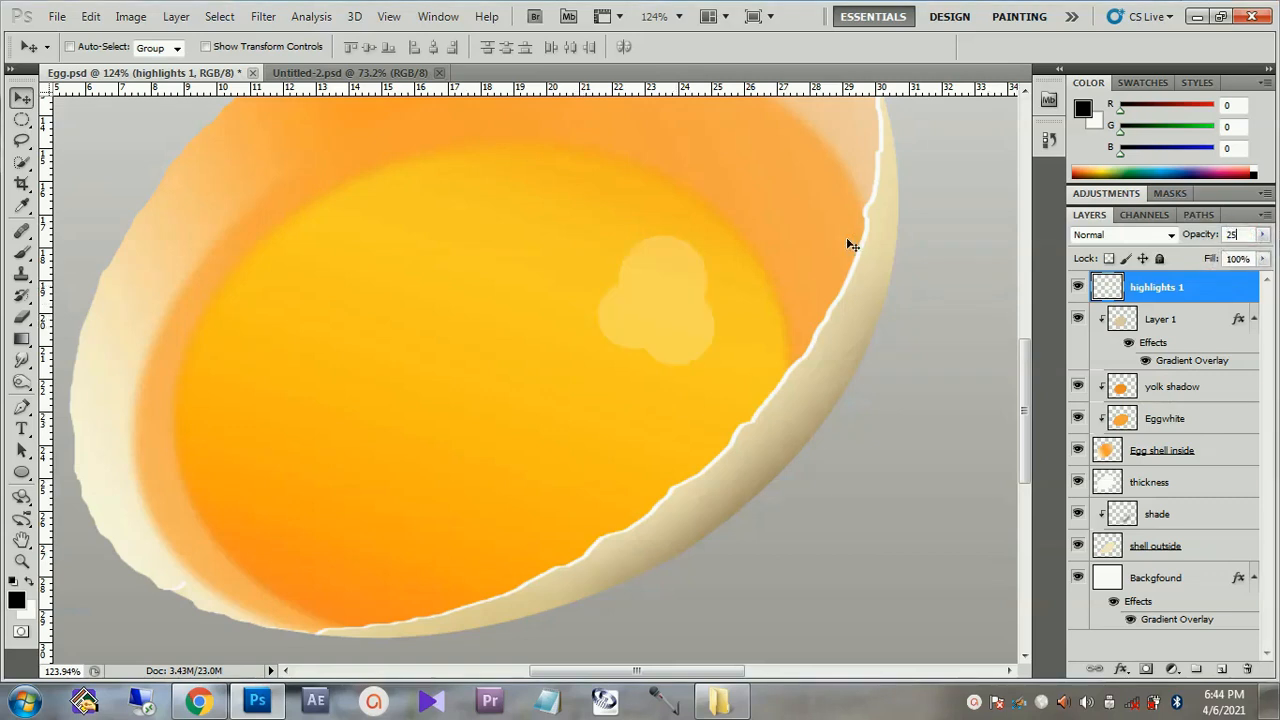
Switch to the Eraser with a soft brush enlarged to 90 px and check its brush settings.
scroll(620, 430, down, 1)
key(e)
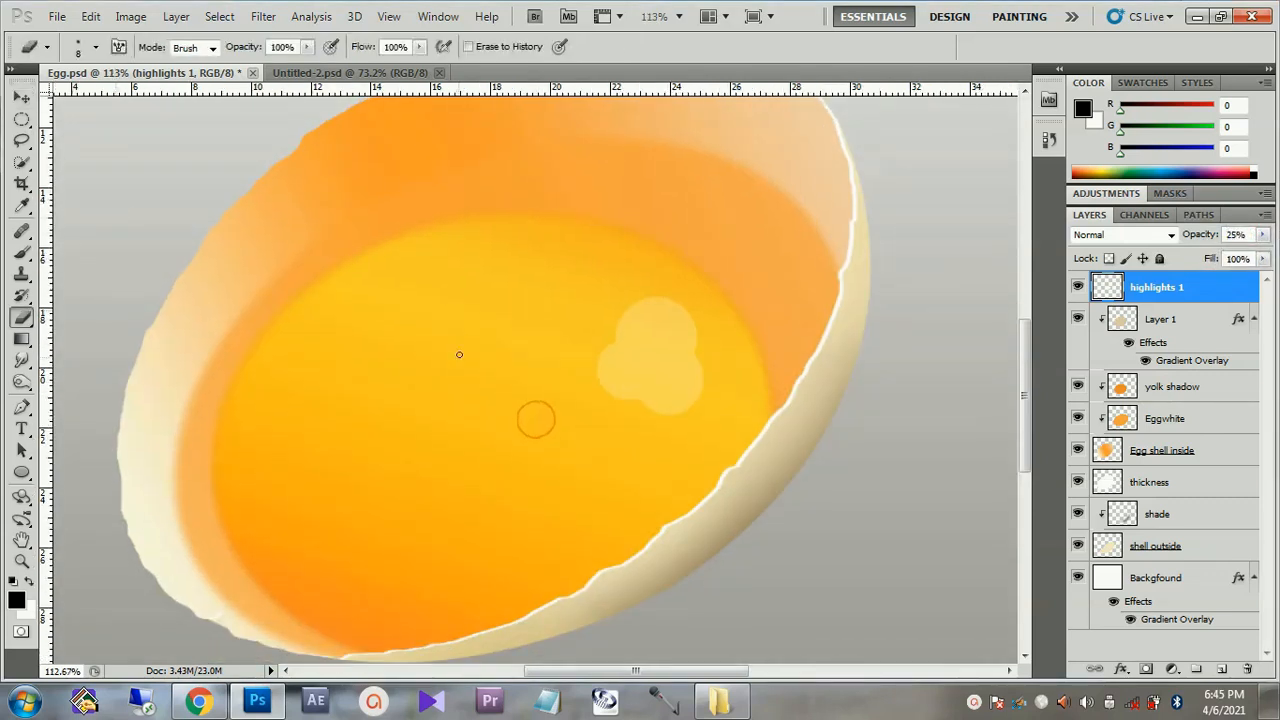
key(bracketright)
key(bracketright)
key(bracketright)
key(bracketright)
key(bracketright)
key(bracketright)
key(bracketright)
key(bracketright)
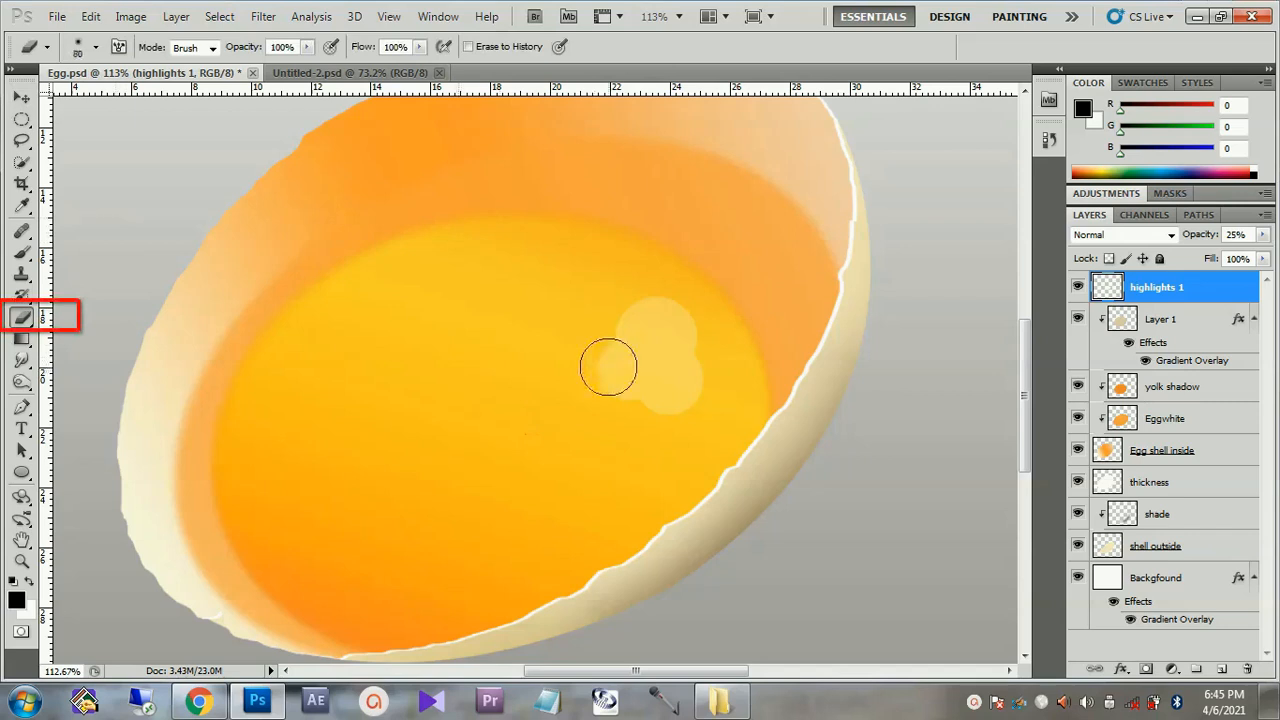
click(95, 47)
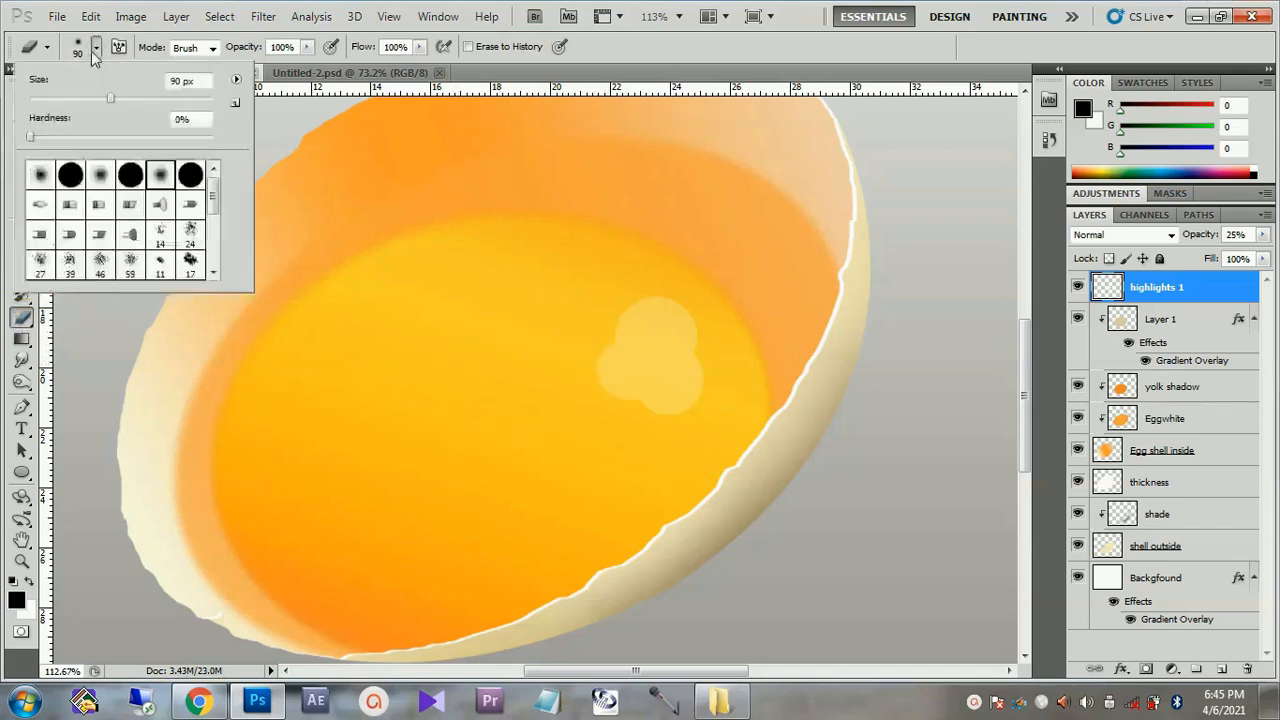
click(270, 62)
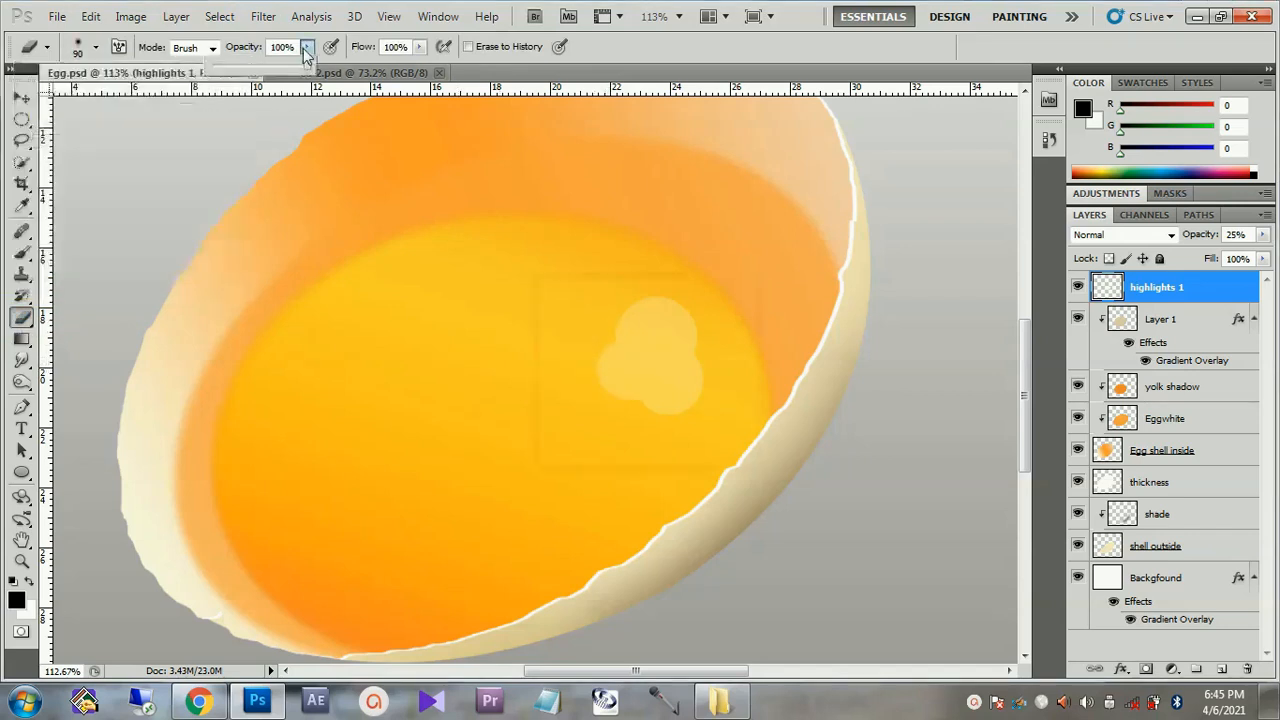
Lower the Eraser's opacity to 20% and softly fade the left side of the highlight blob on the yolk.
mouse_move(307, 47)
mouse_down()
mouse_move(278, 70)
mouse_move(240, 68)
mouse_up()
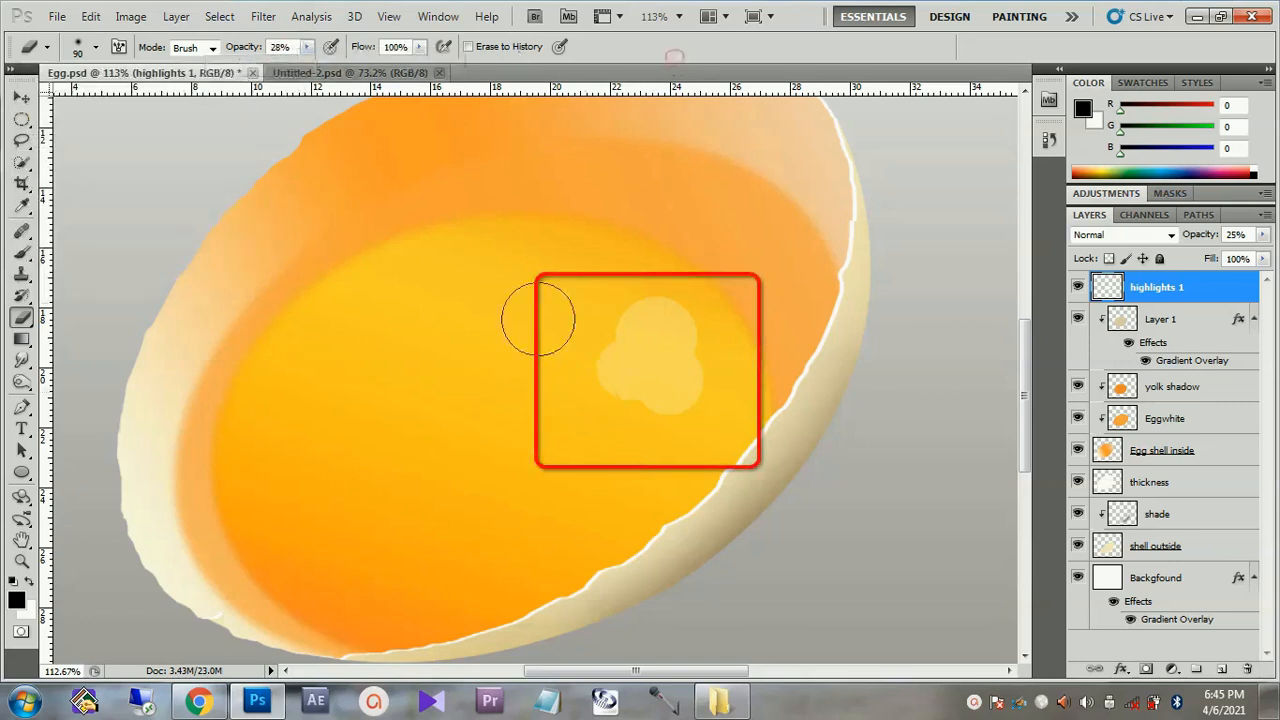
click(307, 47)
drag(305, 68, 294, 68)
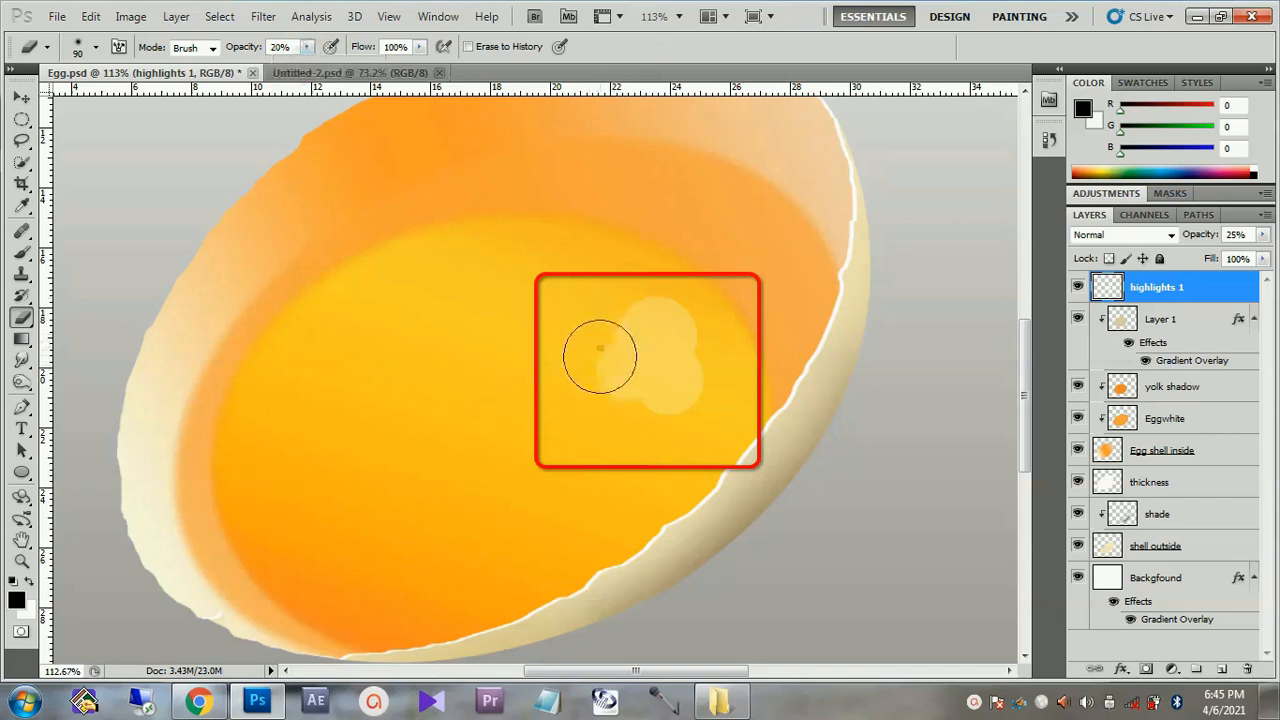
mouse_move(664, 421)
mouse_down()
mouse_move(634, 397)
mouse_move(598, 394)
mouse_move(609, 311)
mouse_up()
click(590, 390)
click(614, 297)
click(608, 313)
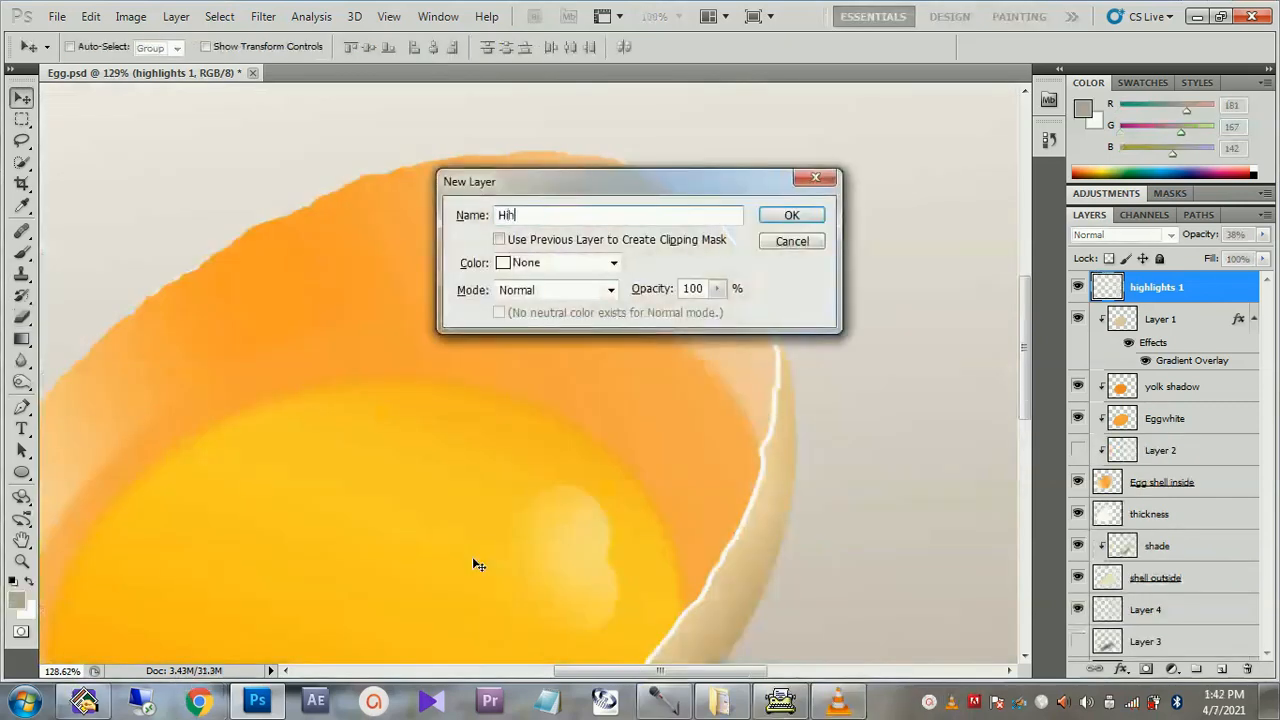
Add a layer named "highlights 2" and paint small white dots with a 10 px brush on the egg white's upper-right edge and the yolk's lower left.
text(lights 2)
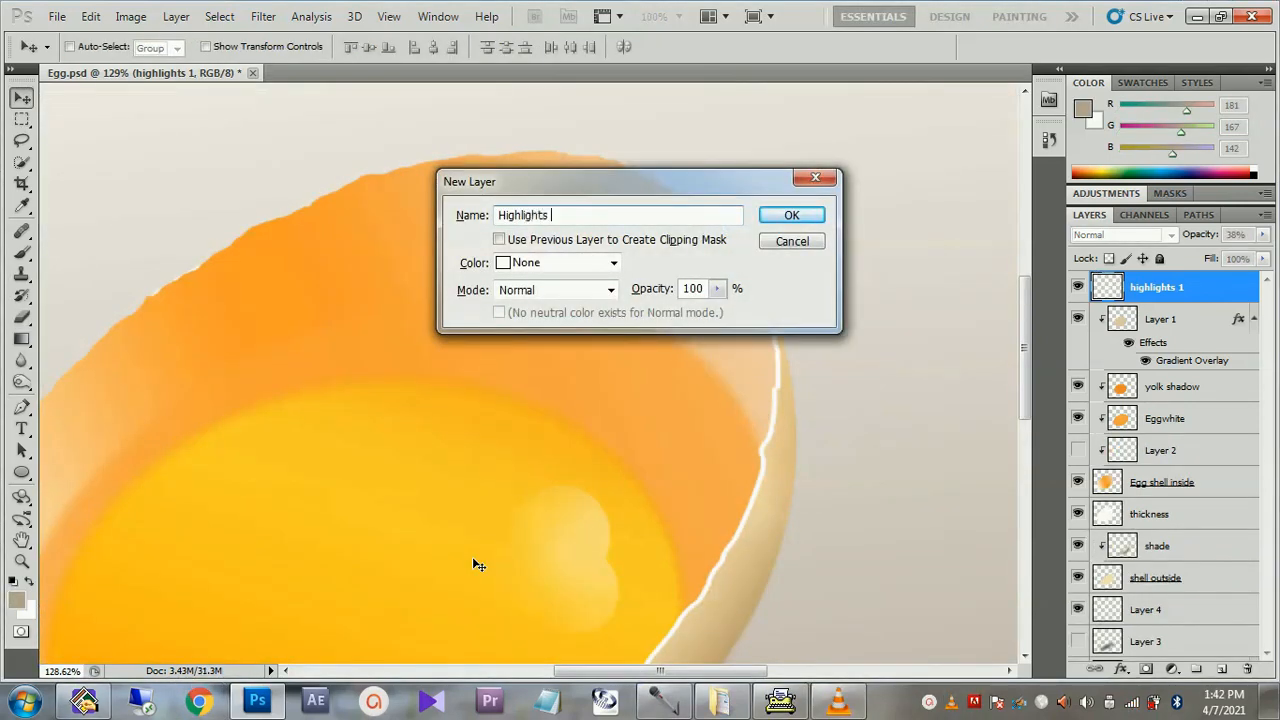
click(808, 216)
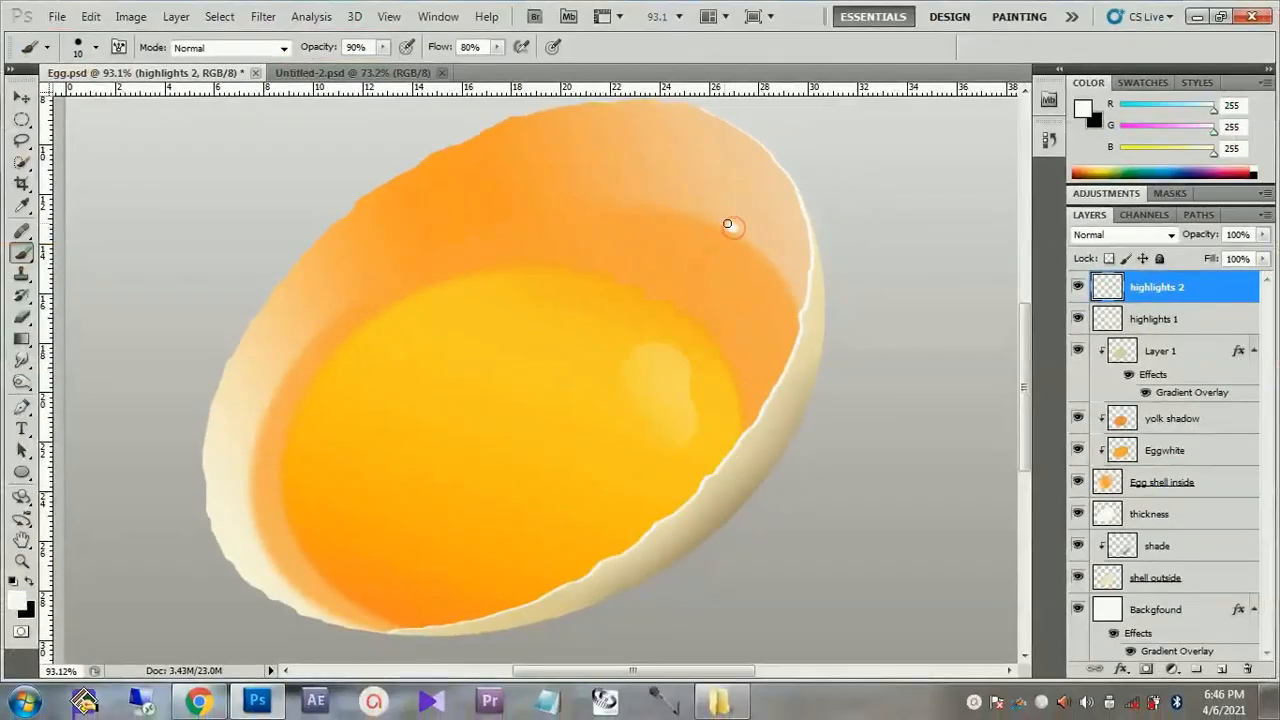
click(729, 225)
click(359, 563)
Smudge the white dots at the yolk's lower left with the Smudge tool at 50% strength to shape them as glints.
scroll(473, 497, up, 5)
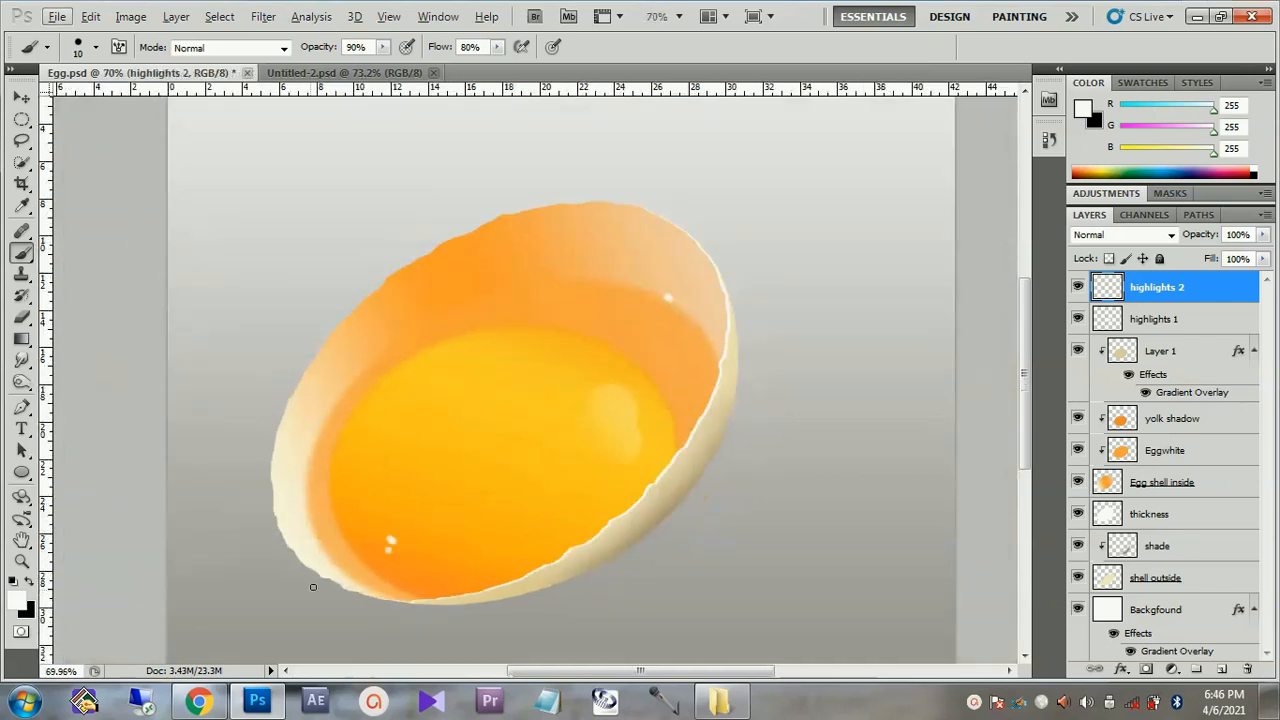
scroll(448, 532, up, 1)
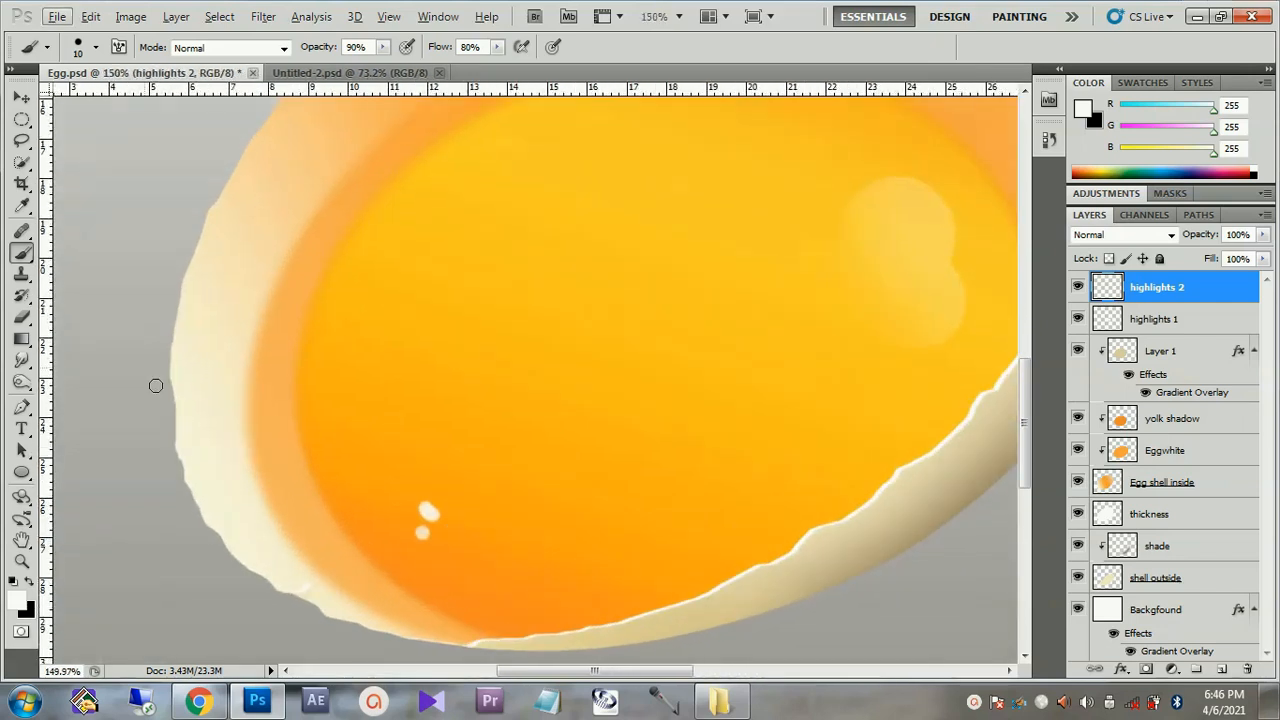
click(23, 363)
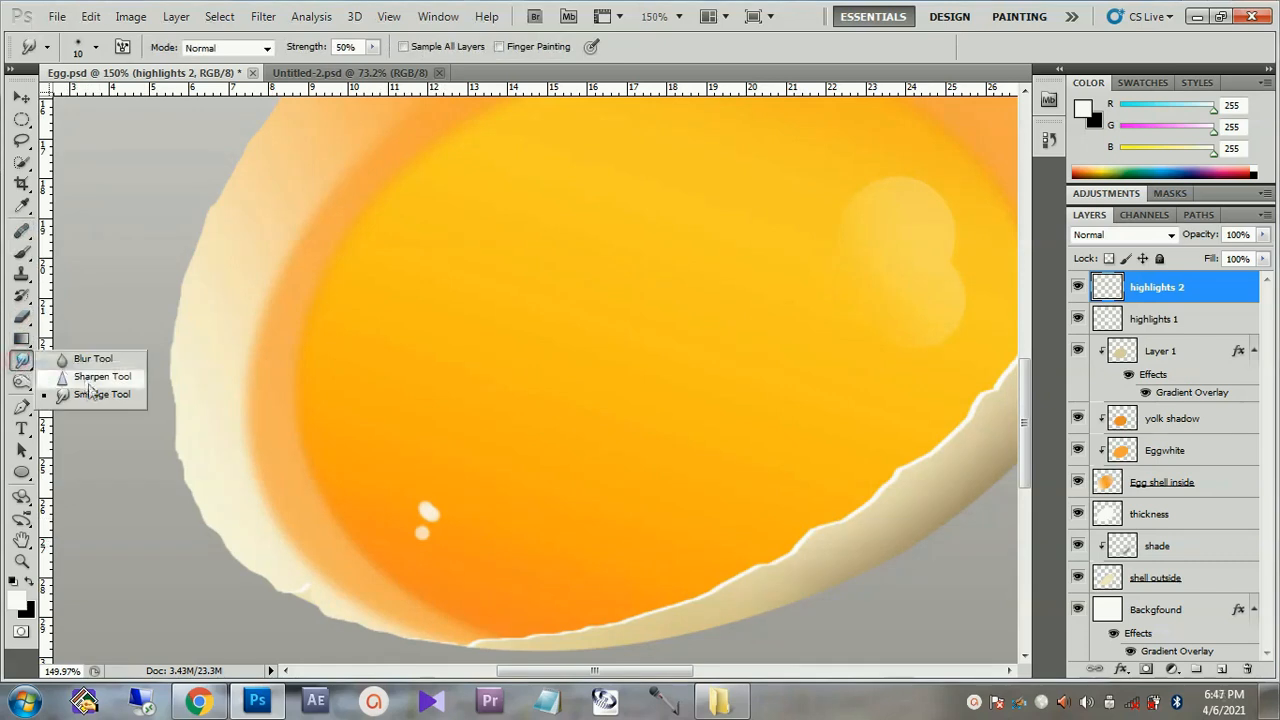
click(95, 395)
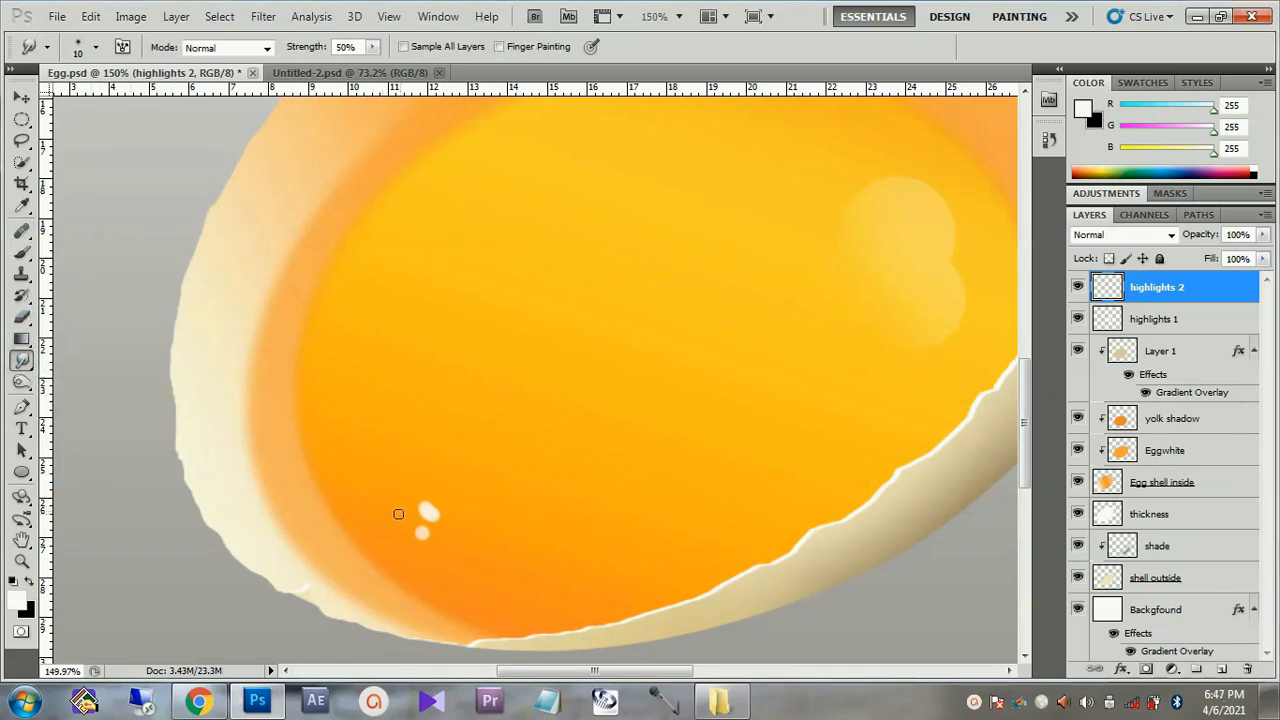
scroll(398, 514, up, 1)
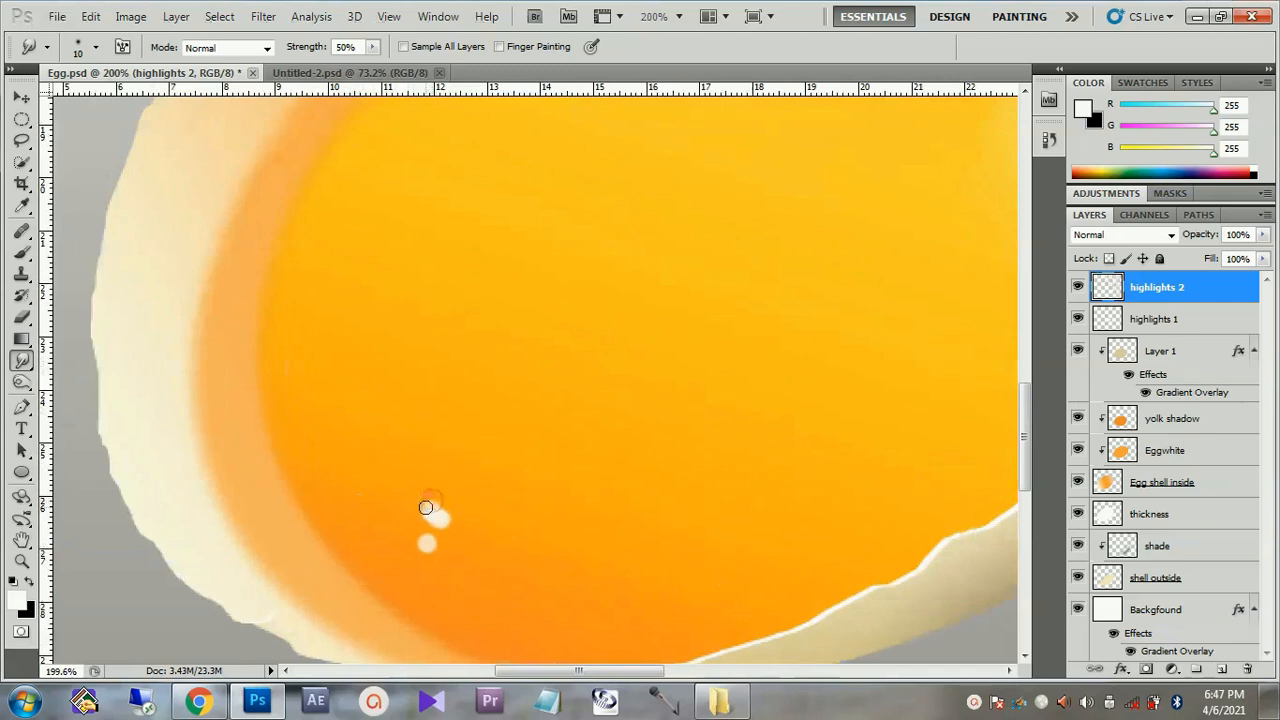
mouse_move(429, 509)
mouse_down()
mouse_move(440, 551)
mouse_move(427, 558)
mouse_move(444, 533)
mouse_up()
scroll(412, 536, down, 6)
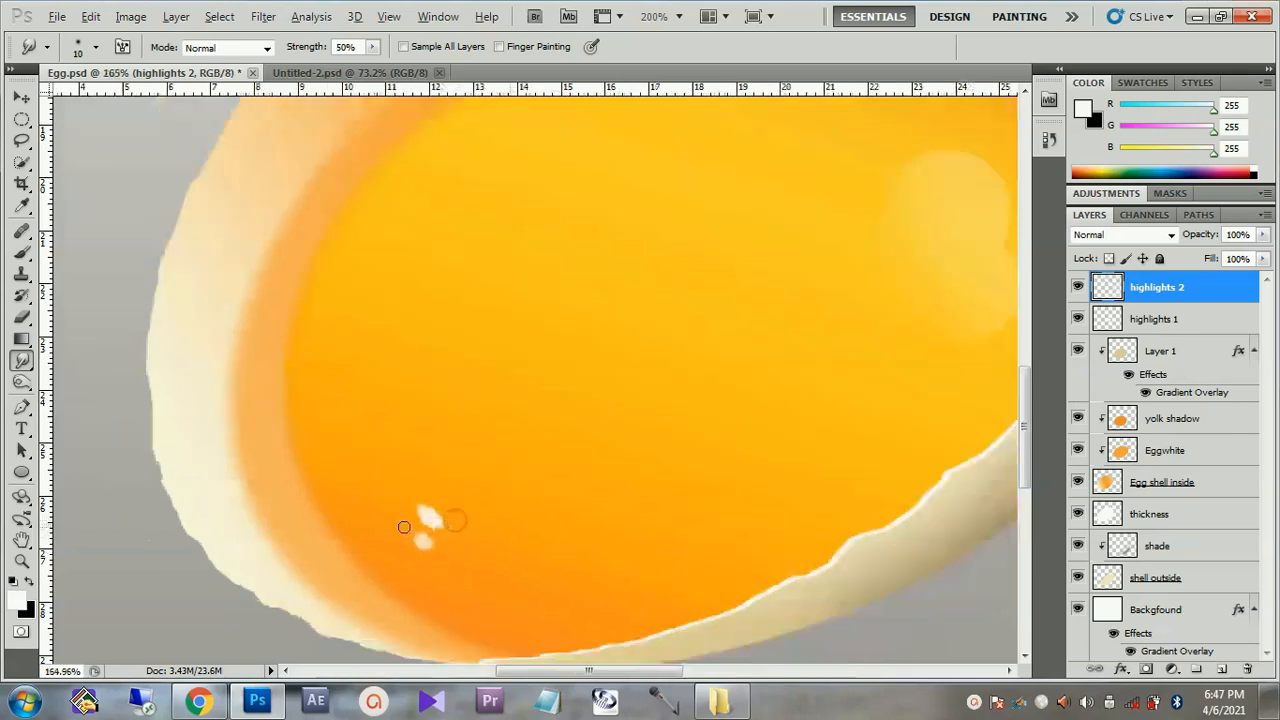
Smudge the white dot on the egg white's upper-right edge to shape it as a glint.
scroll(868, 181, up, 6)
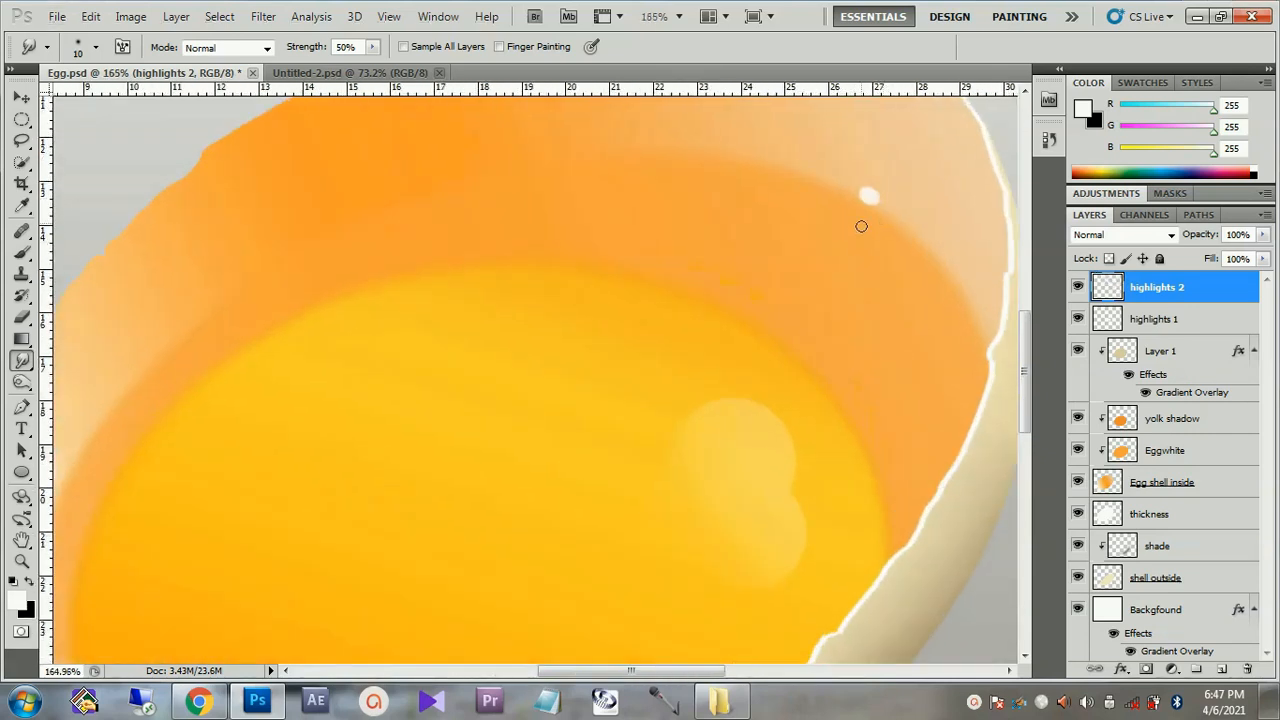
mouse_move(866, 187)
mouse_down()
mouse_move(872, 206)
mouse_move(854, 196)
mouse_up()
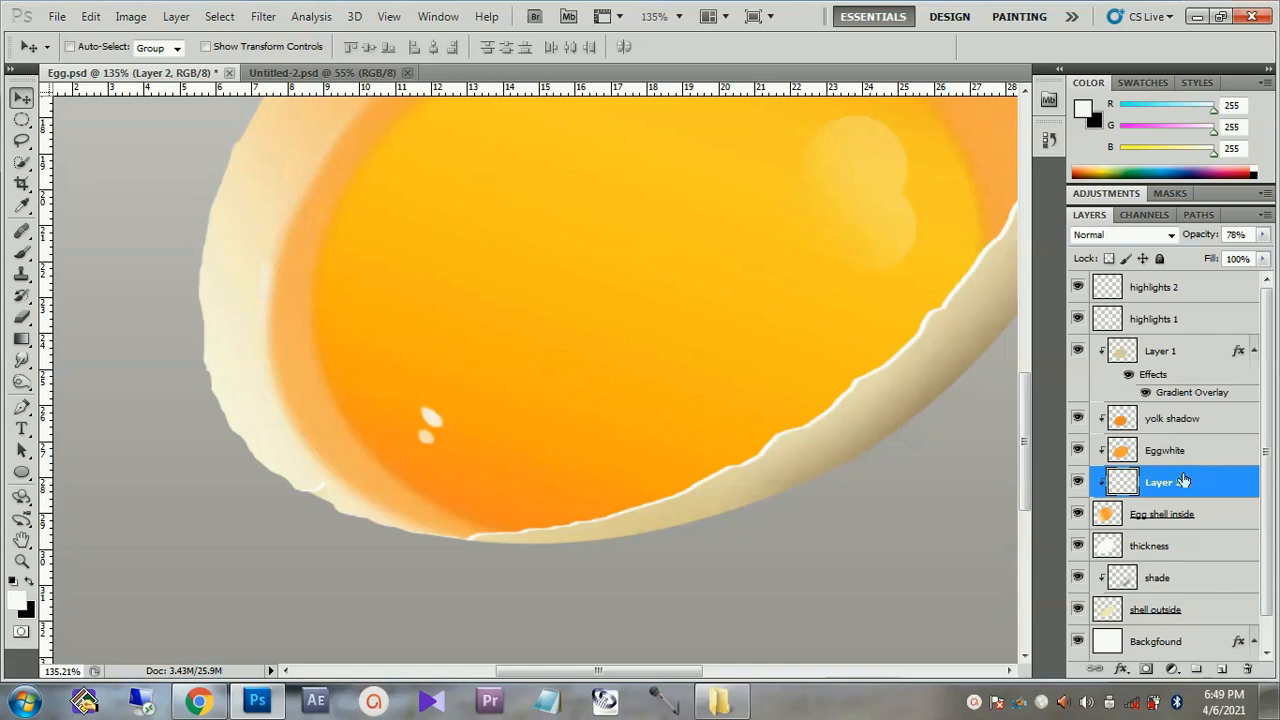
Select the "Egg shell inside" layer and switch to the Lasso tool.
click(1127, 518)
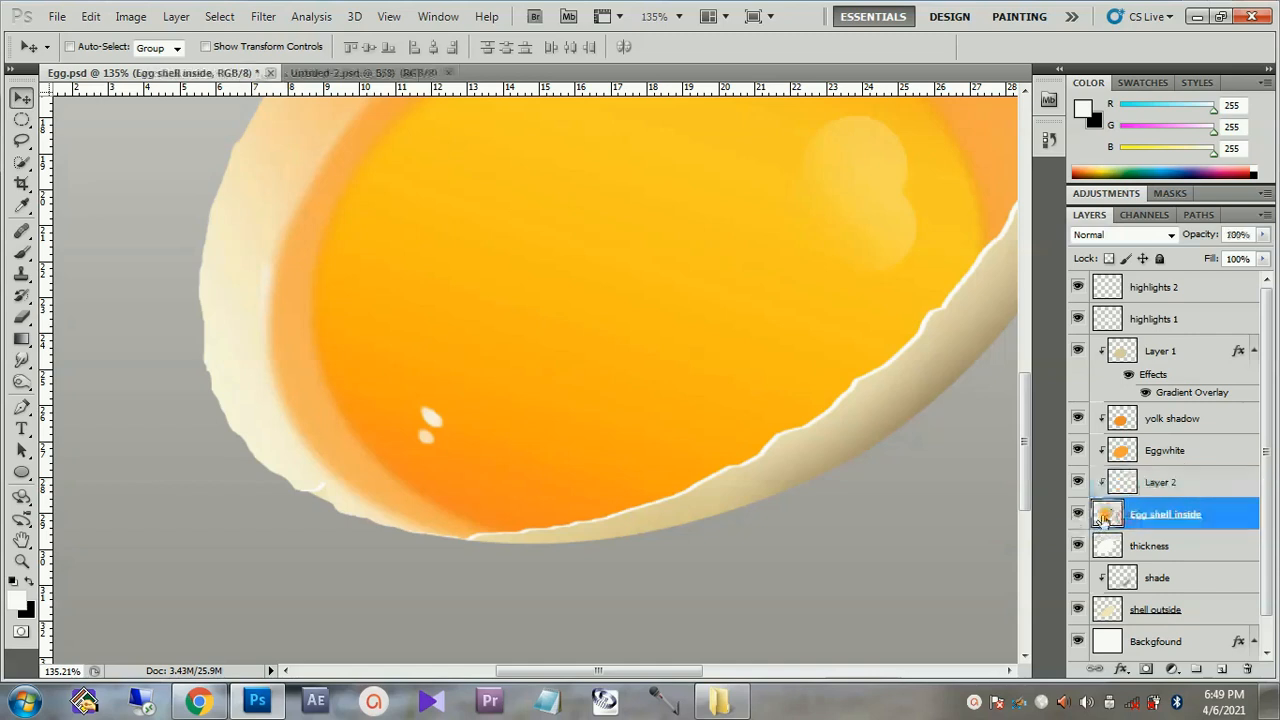
click(21, 140)
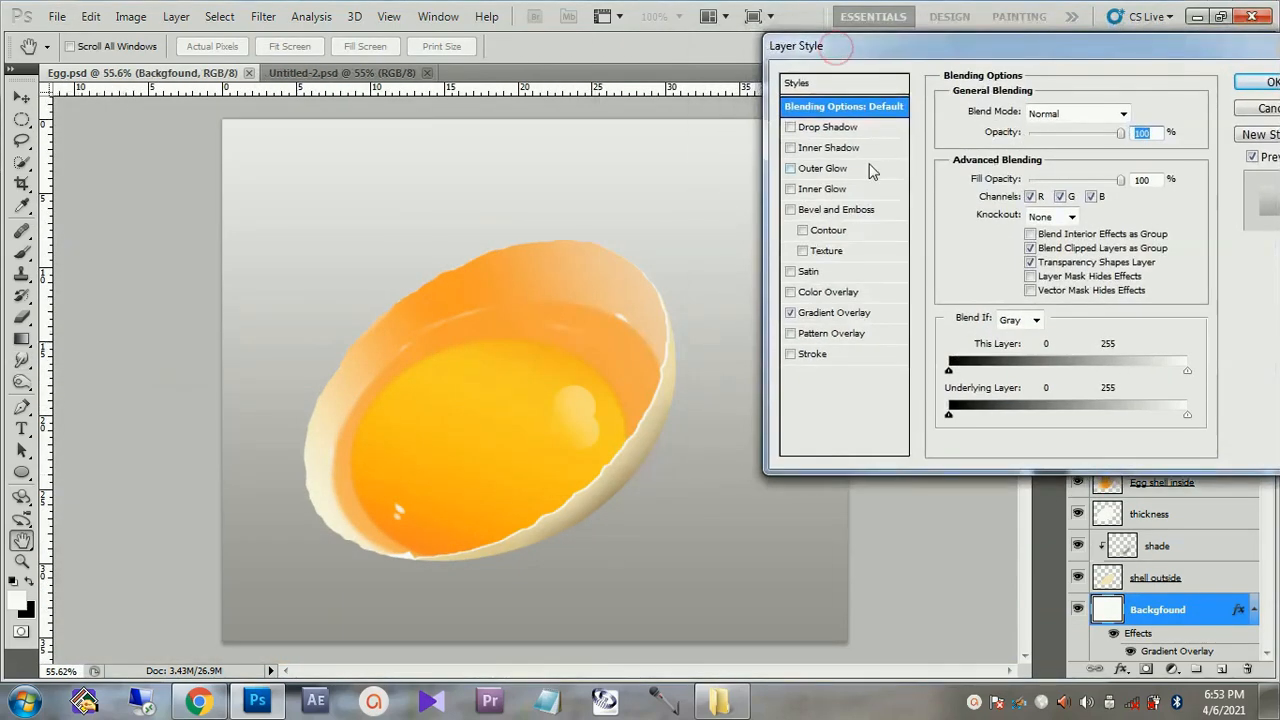
Lighten the dark stop of the background layer's Gradient Overlay to grey #8b8787 and apply the layer style.
click(870, 313)
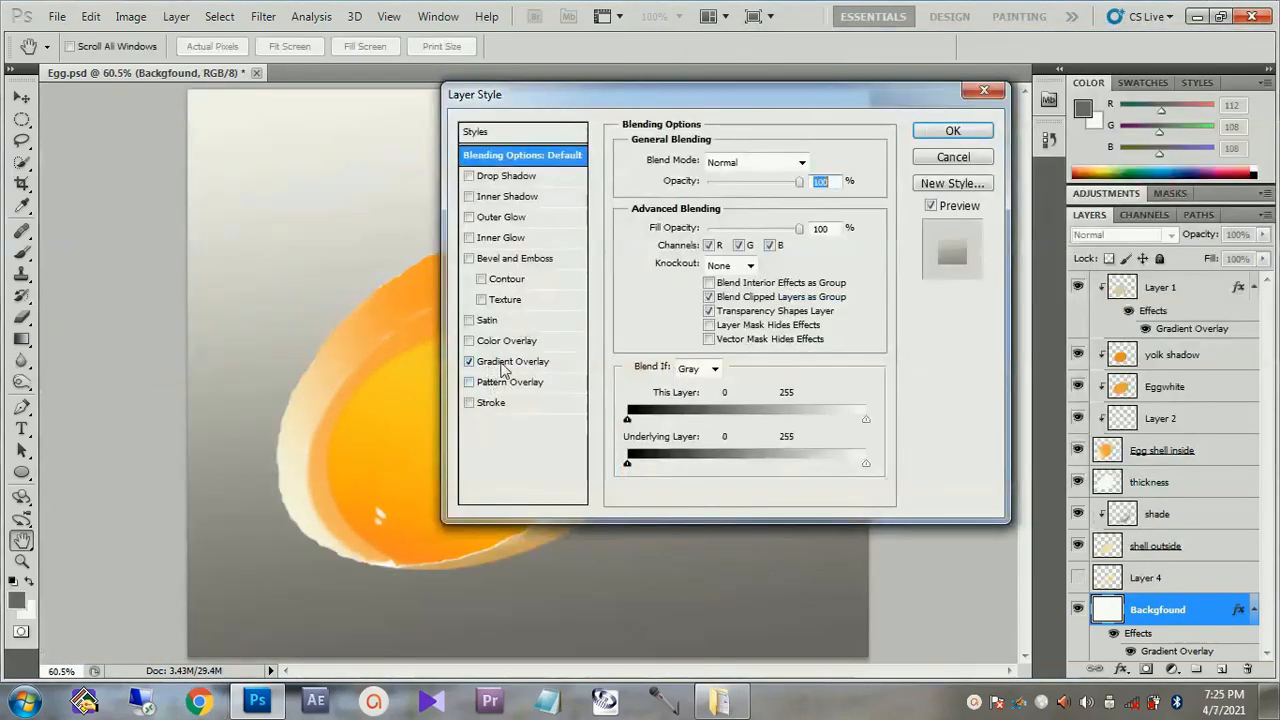
click(522, 363)
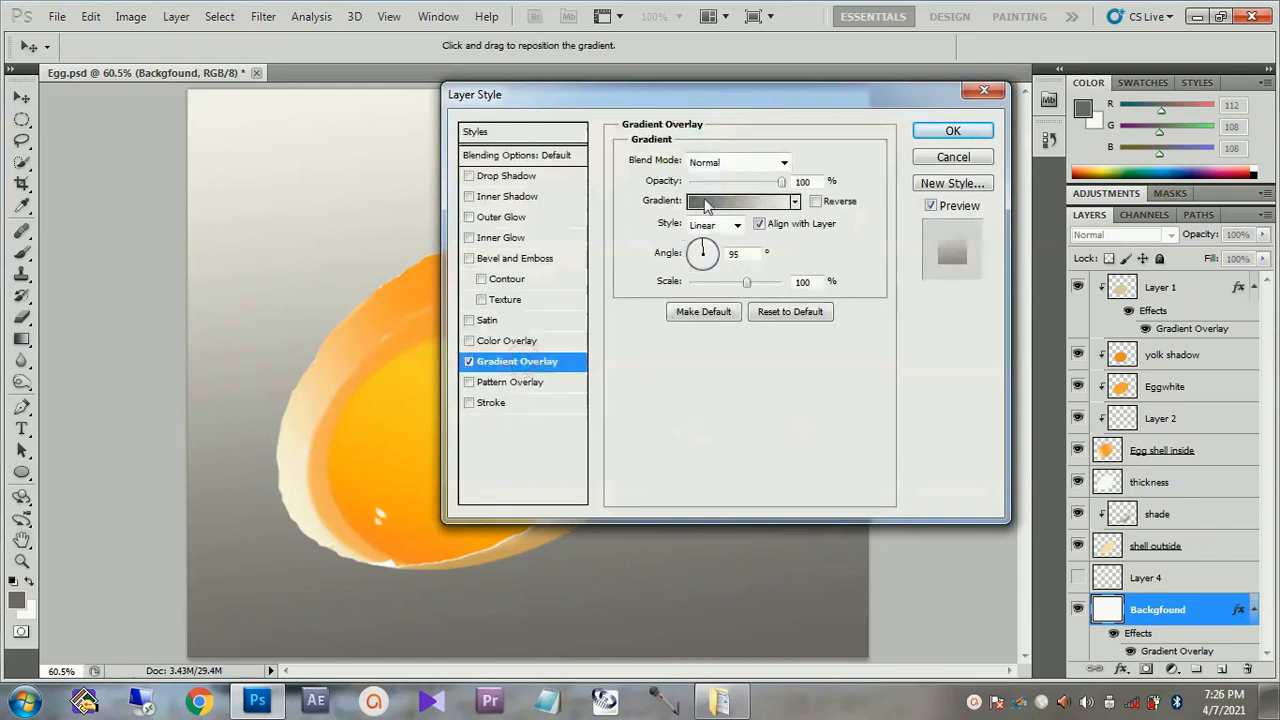
click(706, 204)
double_click(794, 399)
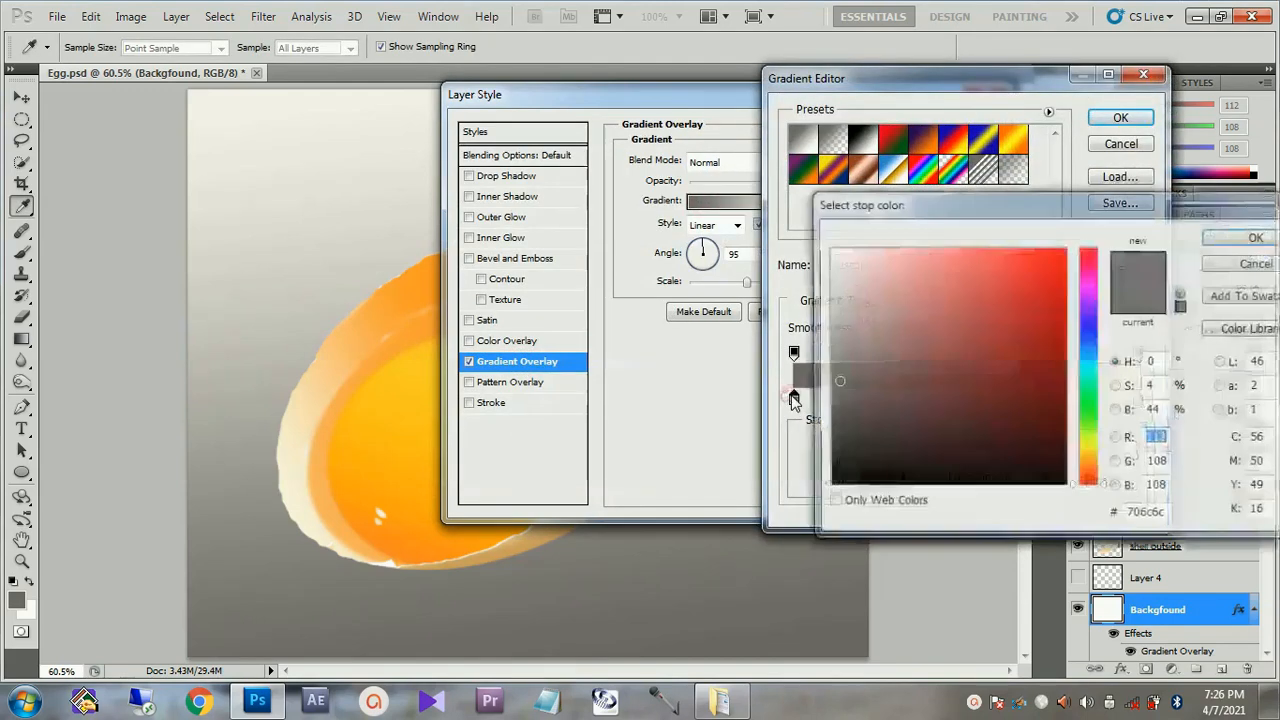
click(834, 350)
click(834, 356)
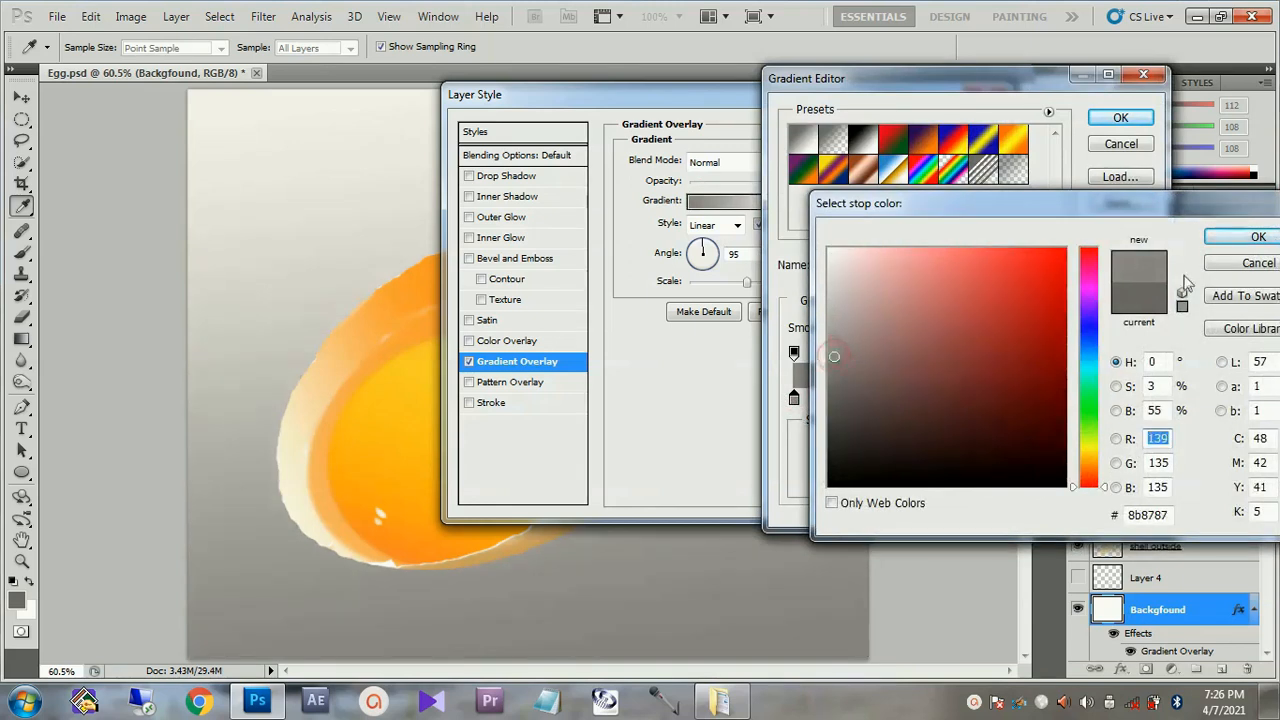
click(1256, 237)
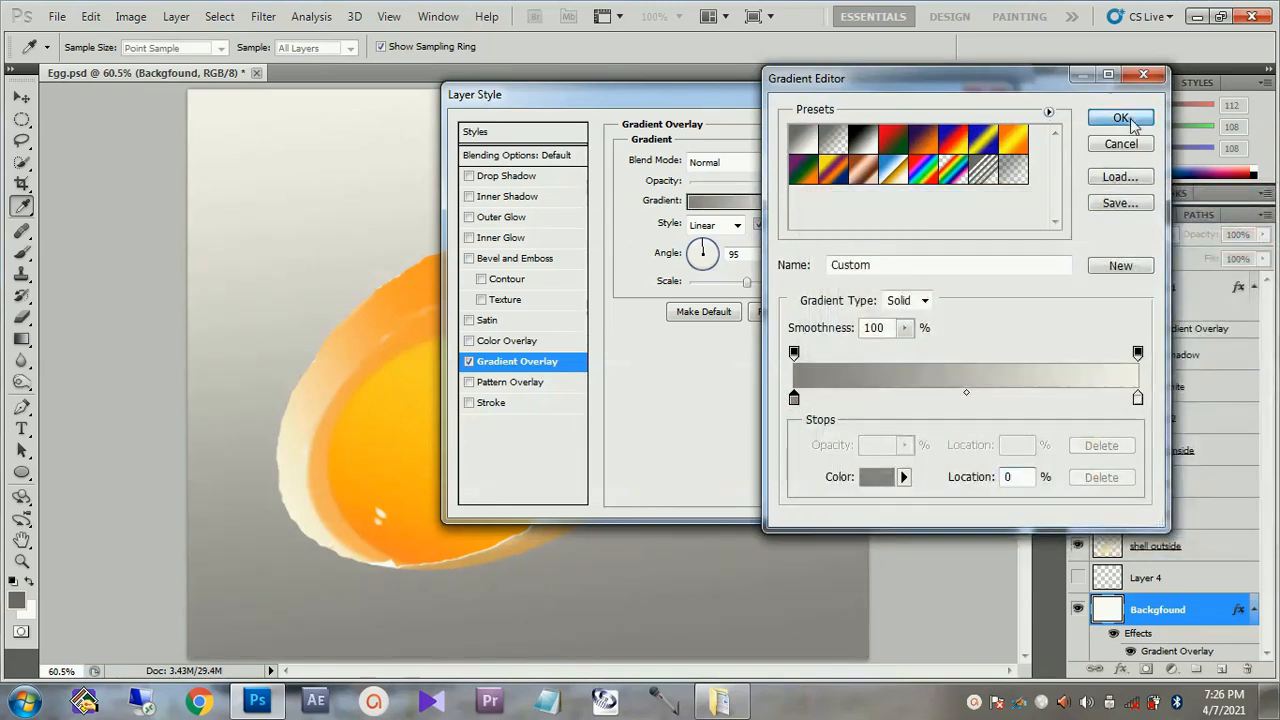
click(1128, 119)
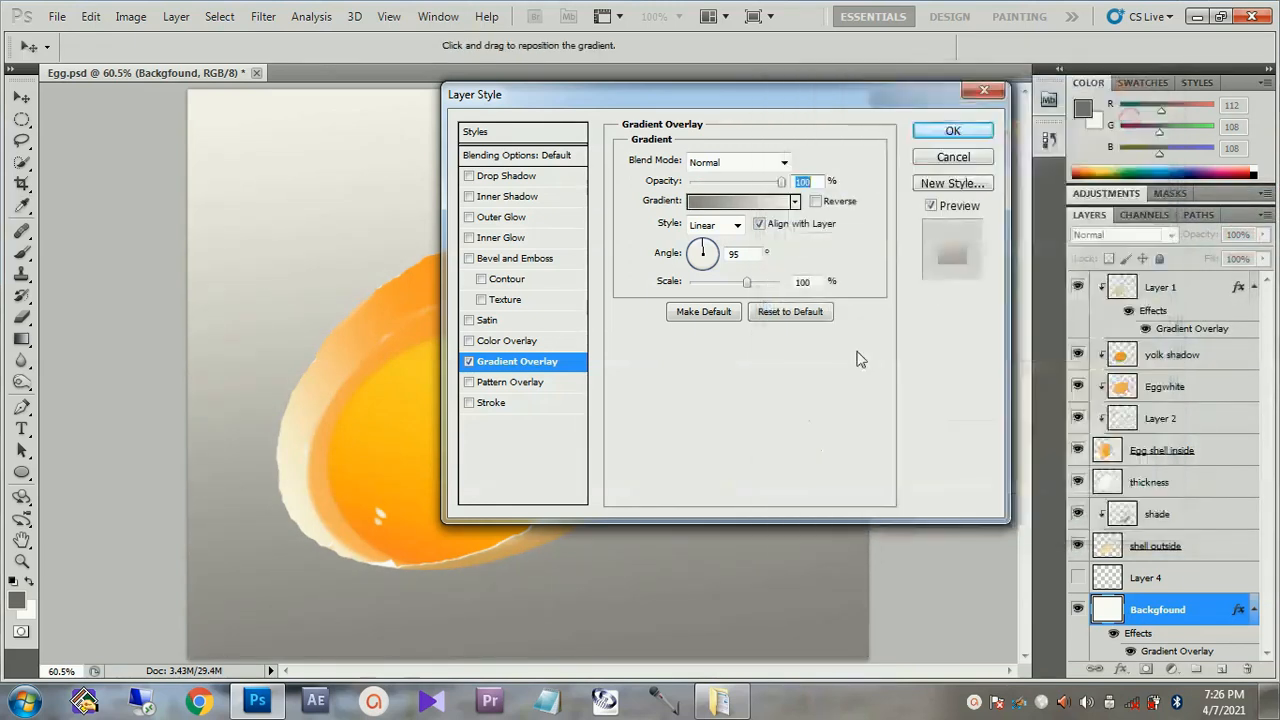
click(968, 133)
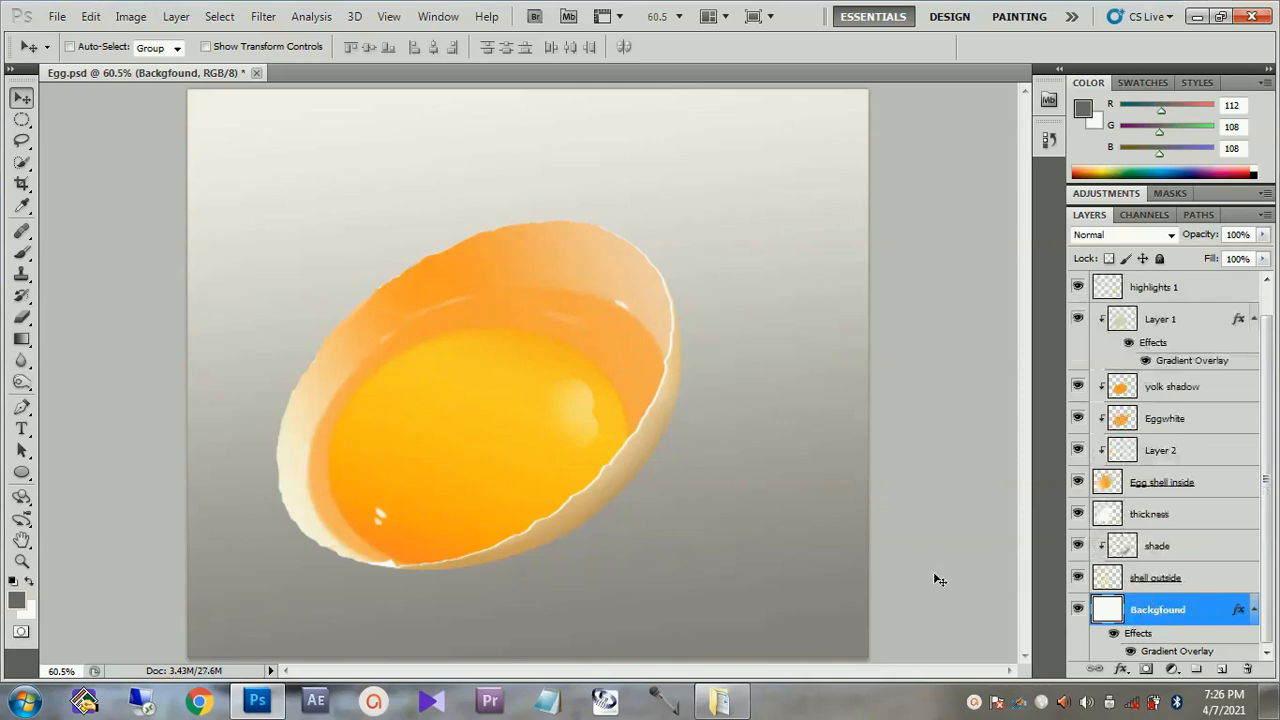
Add a new layer named "shadow" directly above the background layer.
key(ctrl+shift+n)
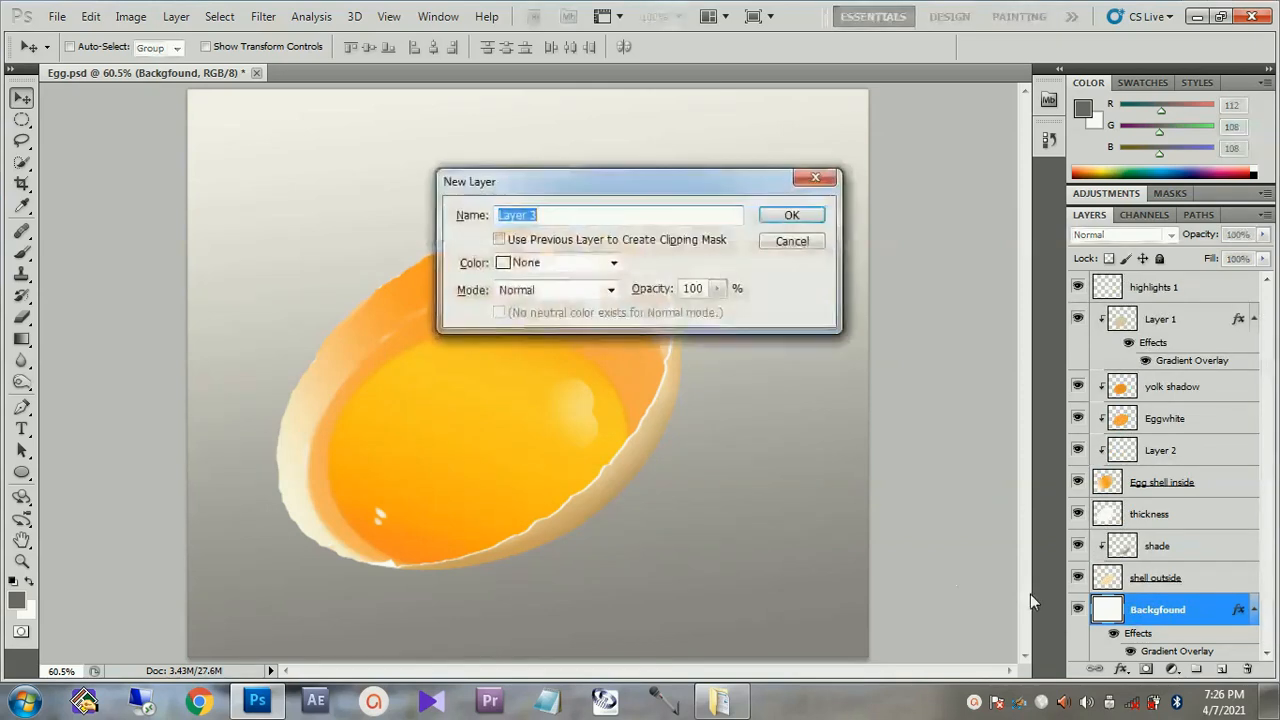
text(shadow)
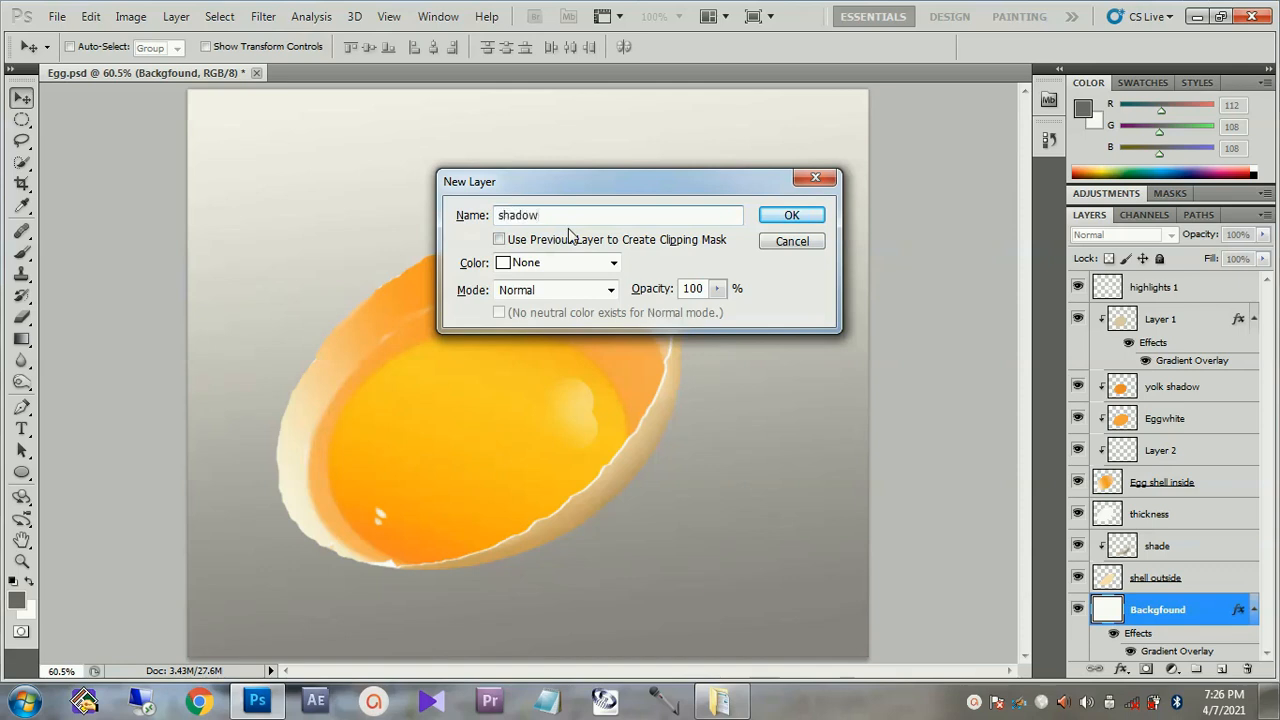
key(Return)
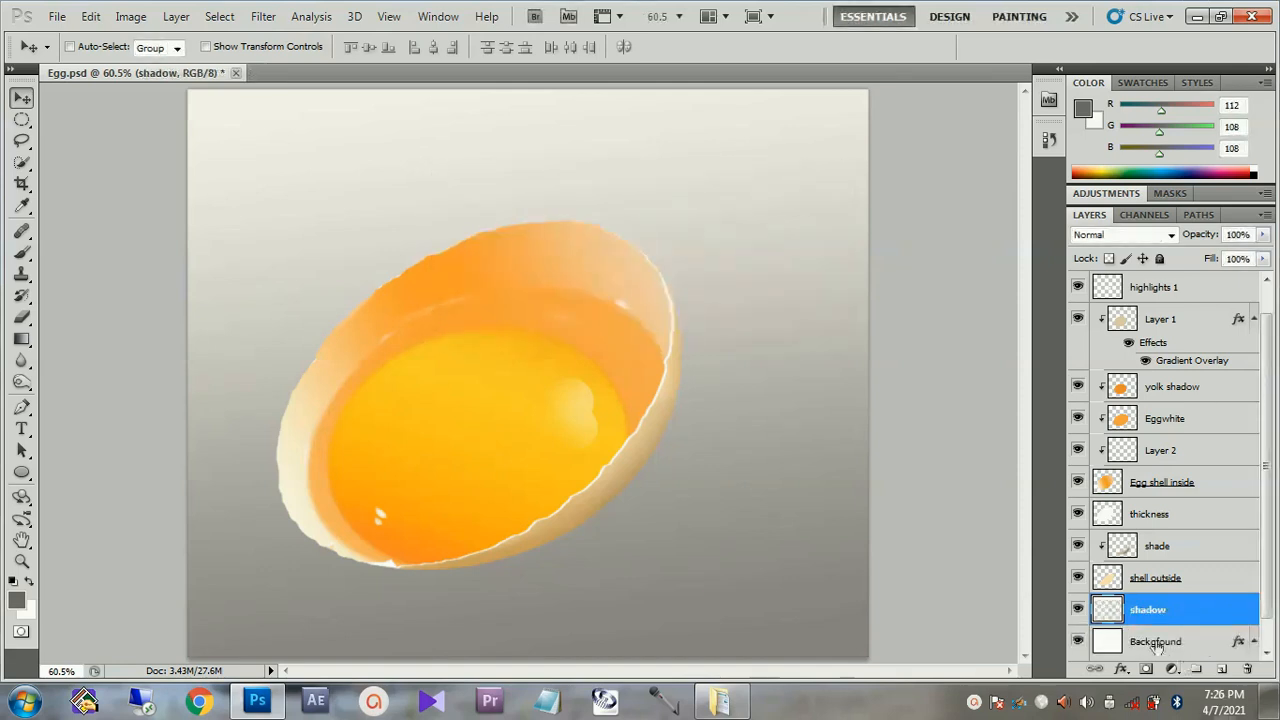
Draw an elliptical selection beneath the egg, fill it with dark grey (RGB 96, 95, 95) and deselect it.
click(21, 119)
drag(620, 598, 636, 590)
key(shift+BackSpace)
key(Return)
key(ctrl+d)
Free-transform the dark grey ellipse so it sits under the base of the shell.
key(v)
key(ctrl+t)
drag(697, 572, 698, 553)
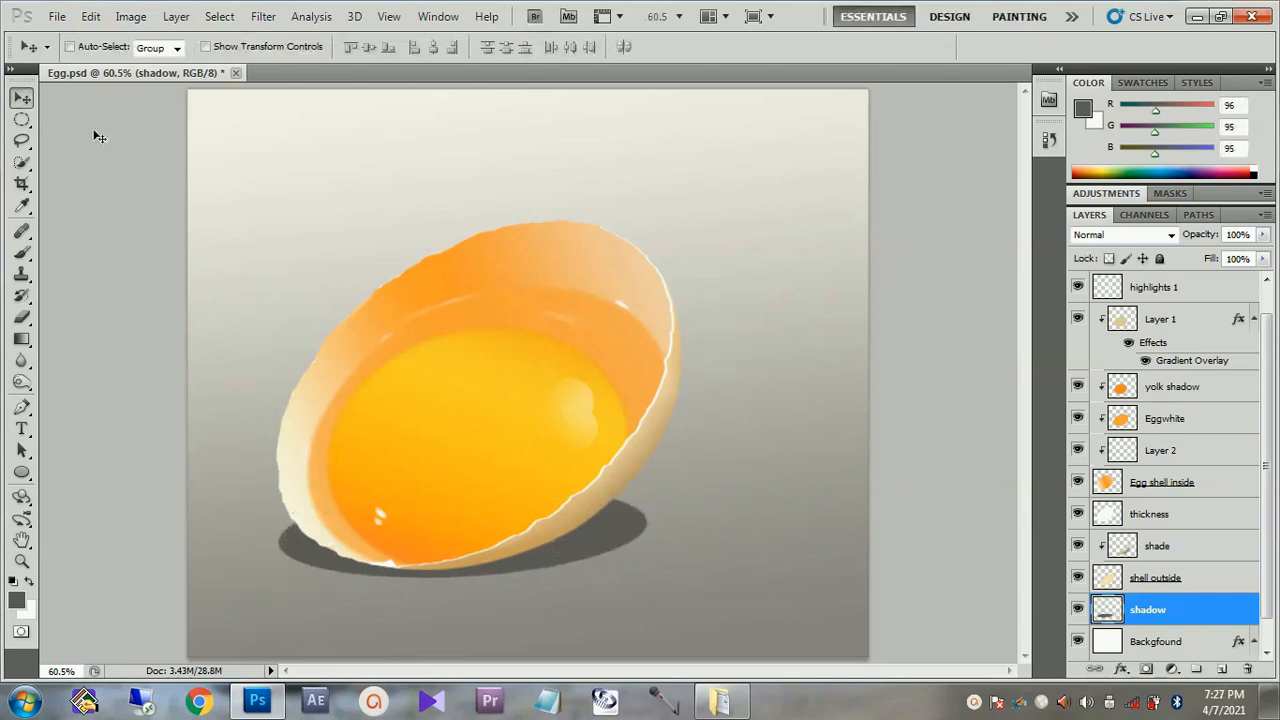
Soften the shadow ellipse with a Gaussian Blur of 38.3 pixels radius.
click(263, 16)
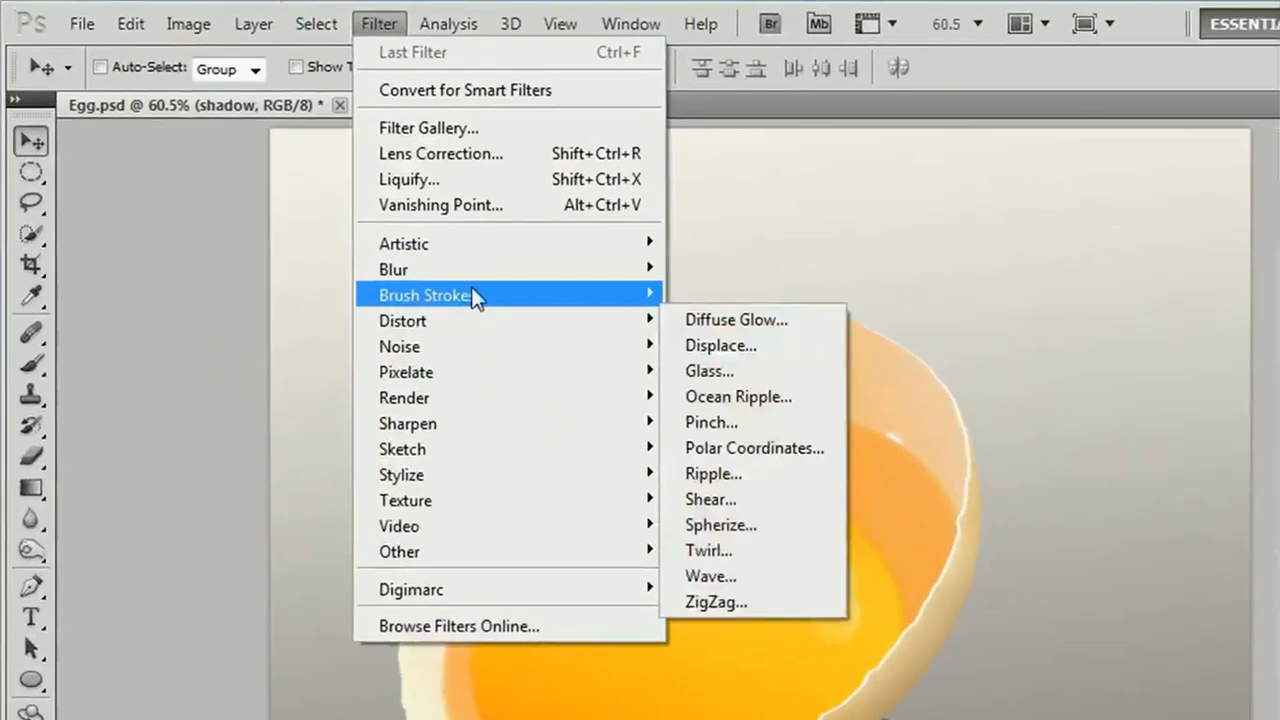
mouse_move(495, 272)
click(806, 371)
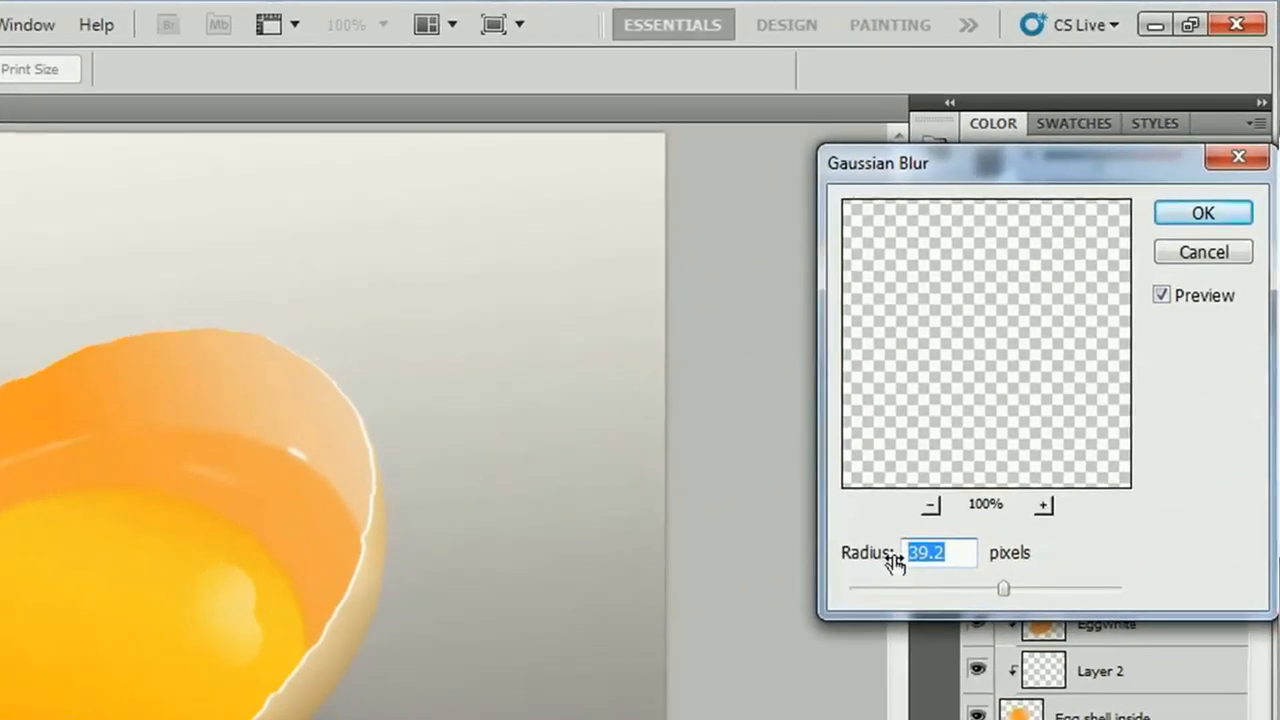
mouse_move(1004, 588)
mouse_down()
mouse_move(986, 589)
mouse_move(1003, 588)
mouse_up()
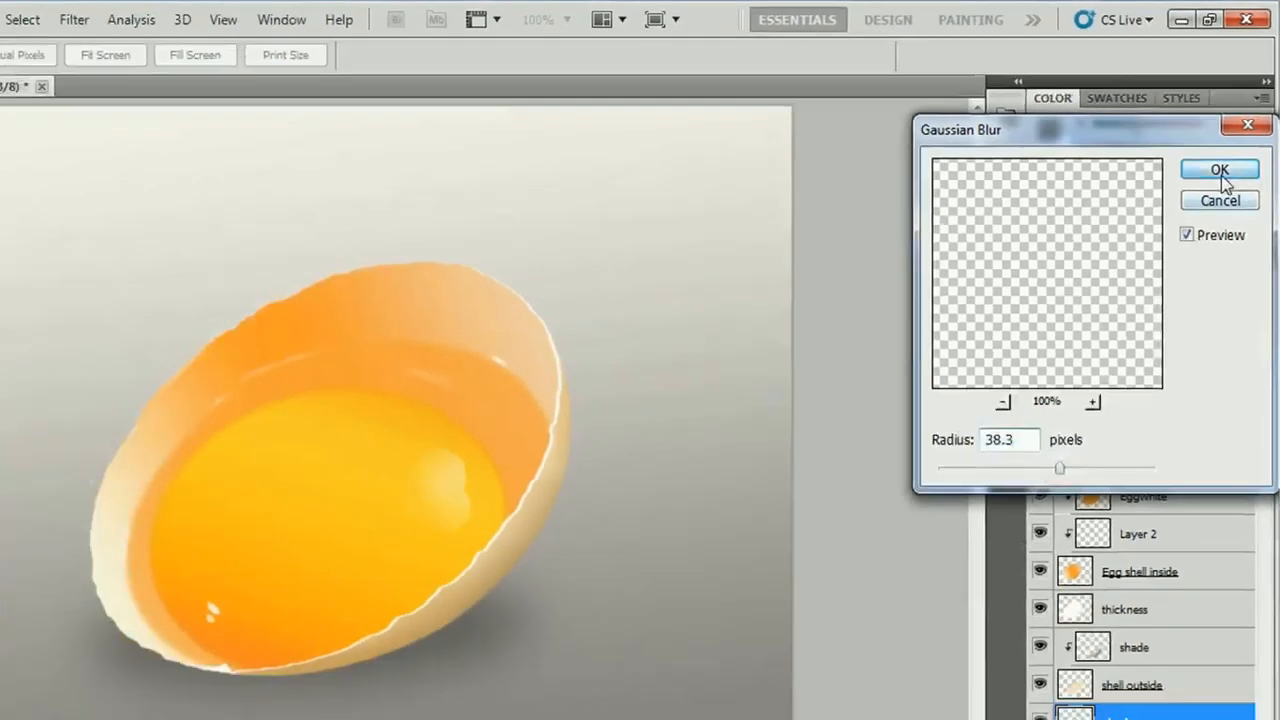
click(1203, 213)
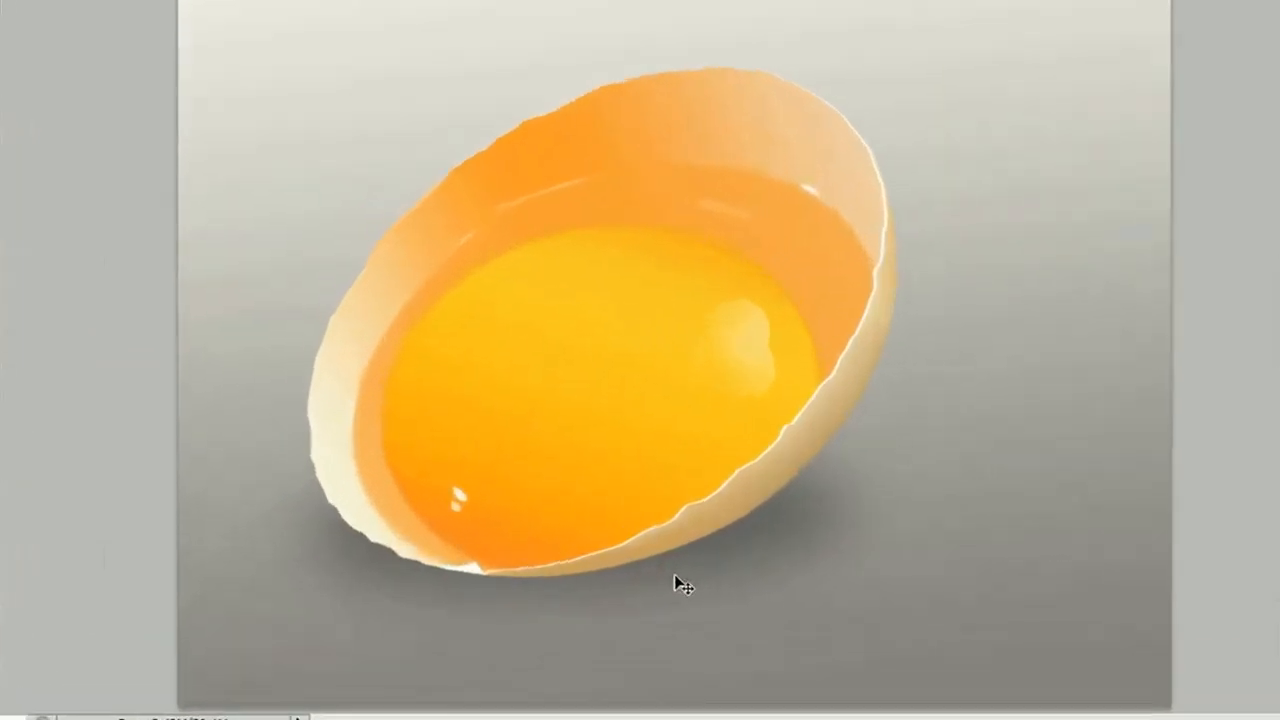
Start a free transform on the blurred shadow and bring up its transform modes.
key(ctrl+t)
right_click(537, 538)
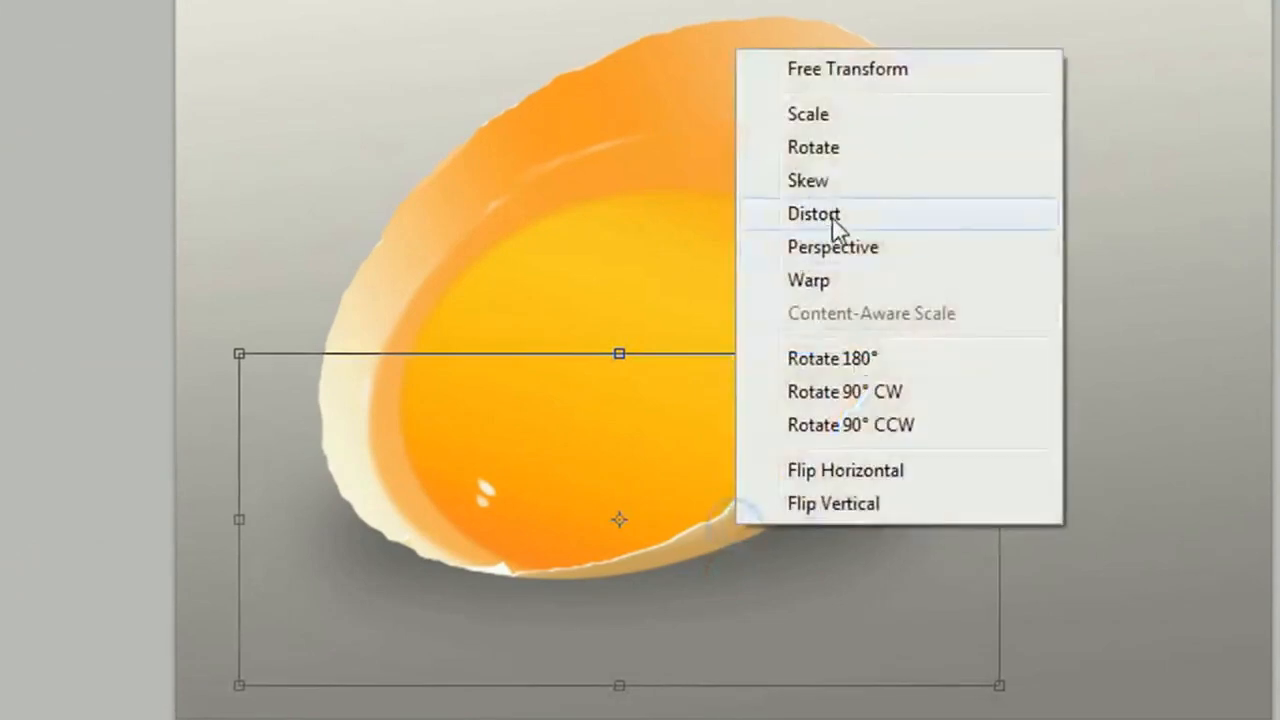